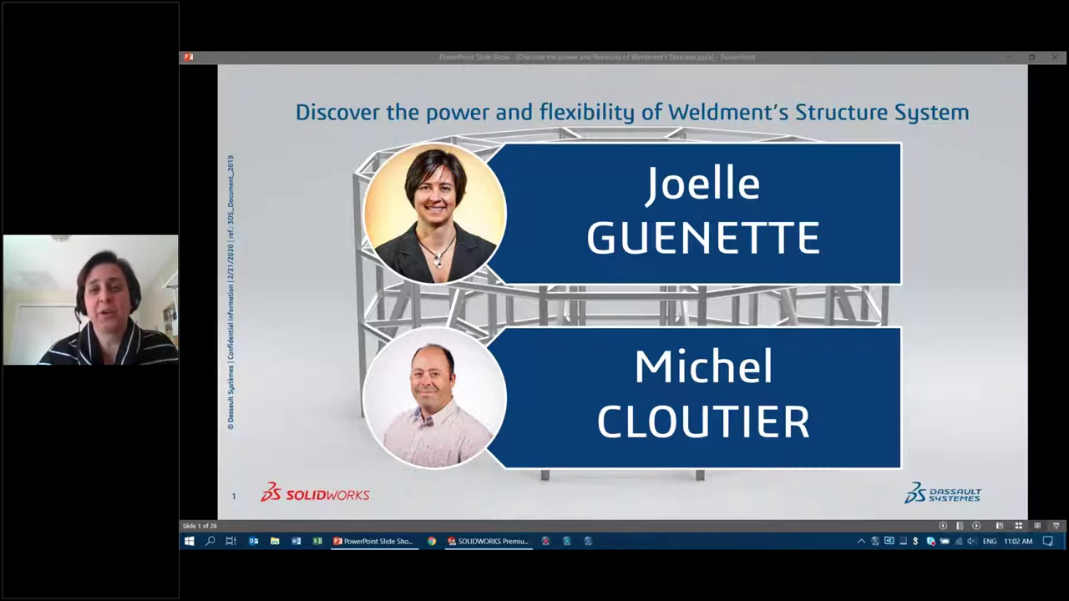
Advance the slide show from the title slide to slide 2, Webinar Interface
{"action": "left_click", "coordinate": [298, 408]}
{"action": "left_click", "coordinate": [298, 407]}
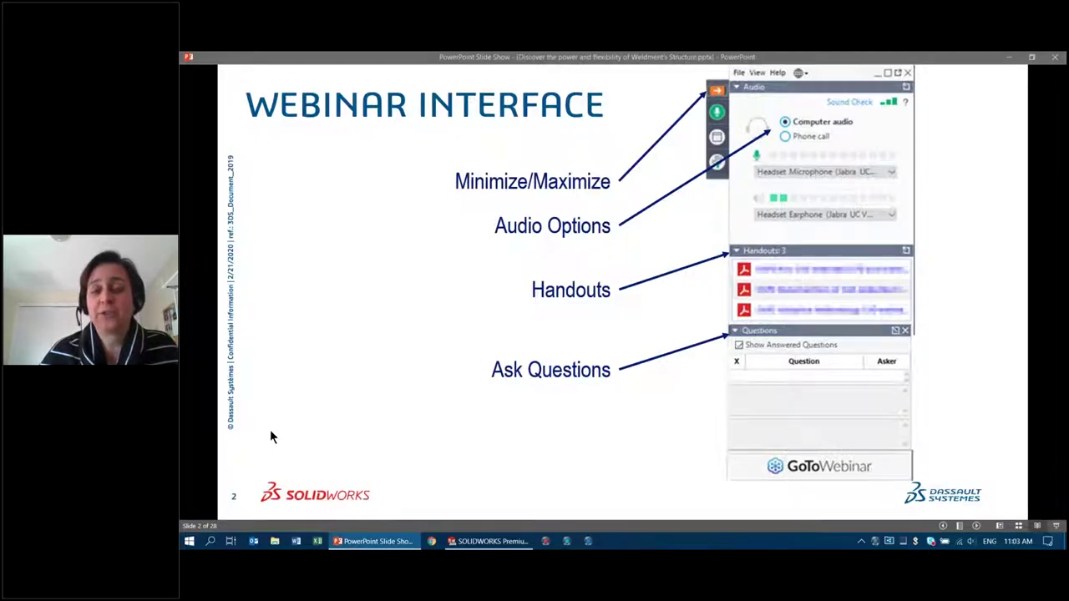
Go to slide 3, the Weldment Structure System 3DEXPERIENCE slide
{"action": "key", "text": "Right"}
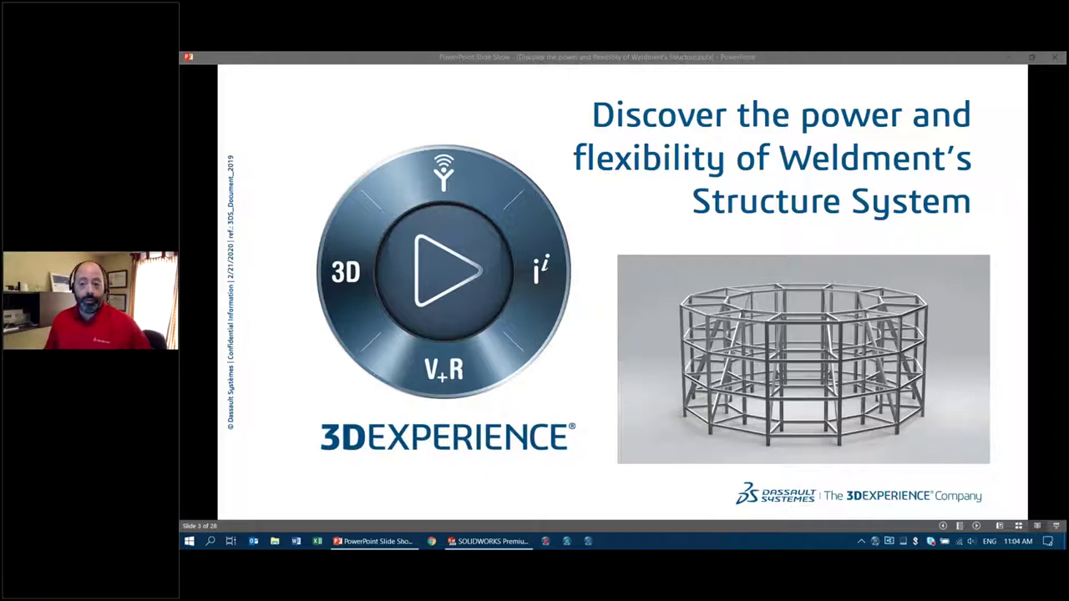
Move past the Weldments comes in various sizes slide to the telescope dome example
{"action": "left_click", "coordinate": [278, 422]}
{"action": "left_click", "coordinate": [281, 423]}
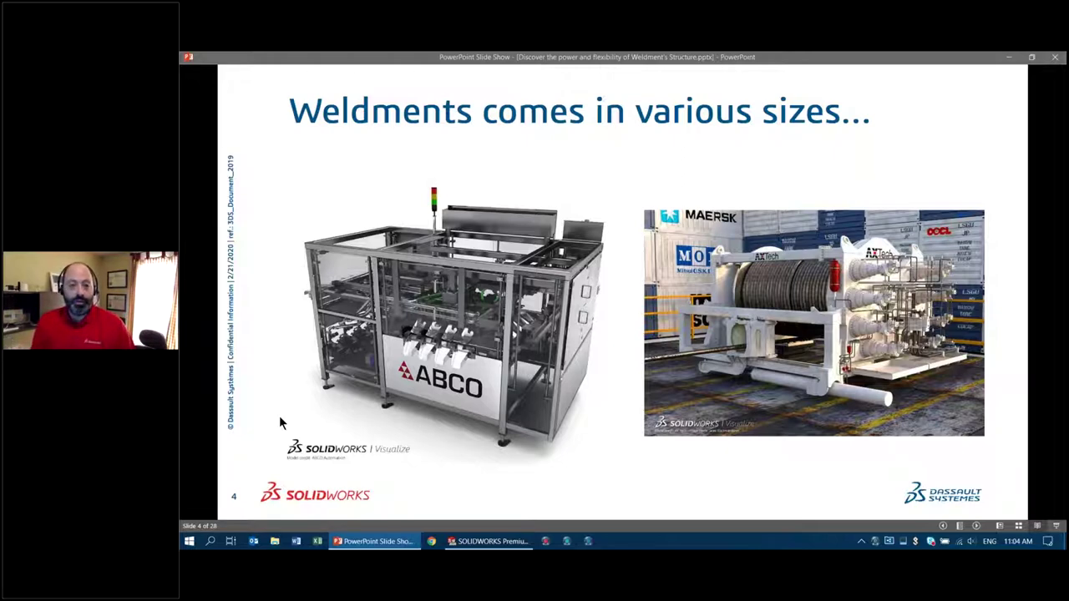
{"action": "left_click", "coordinate": [418, 380]}
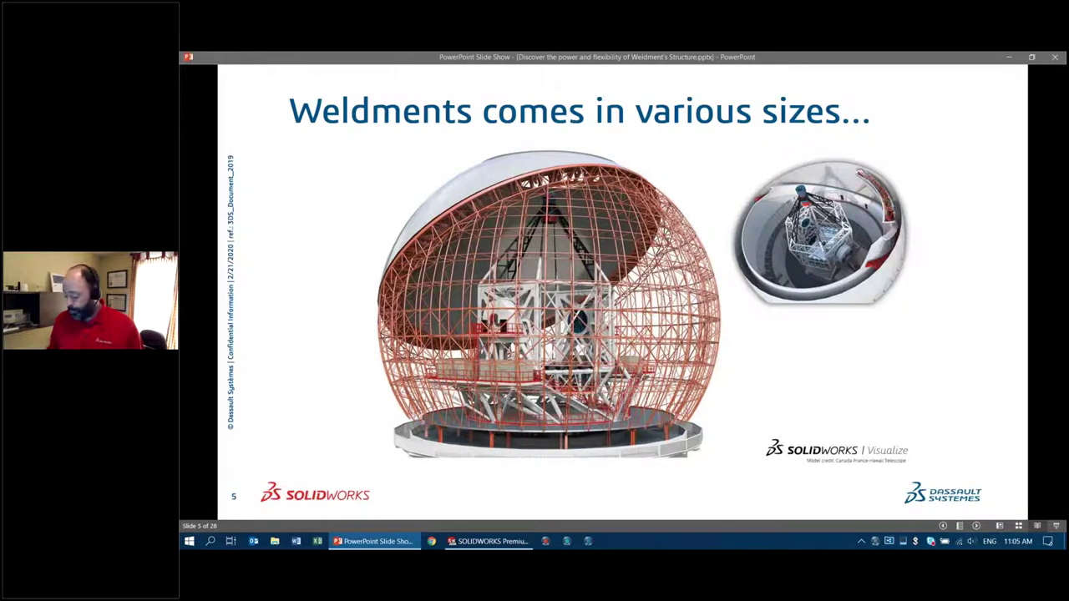
Show What is Structure System?, then the Structure System – SOLIDWORKS 2019 agenda slide
{"action": "key", "text": "Right"}
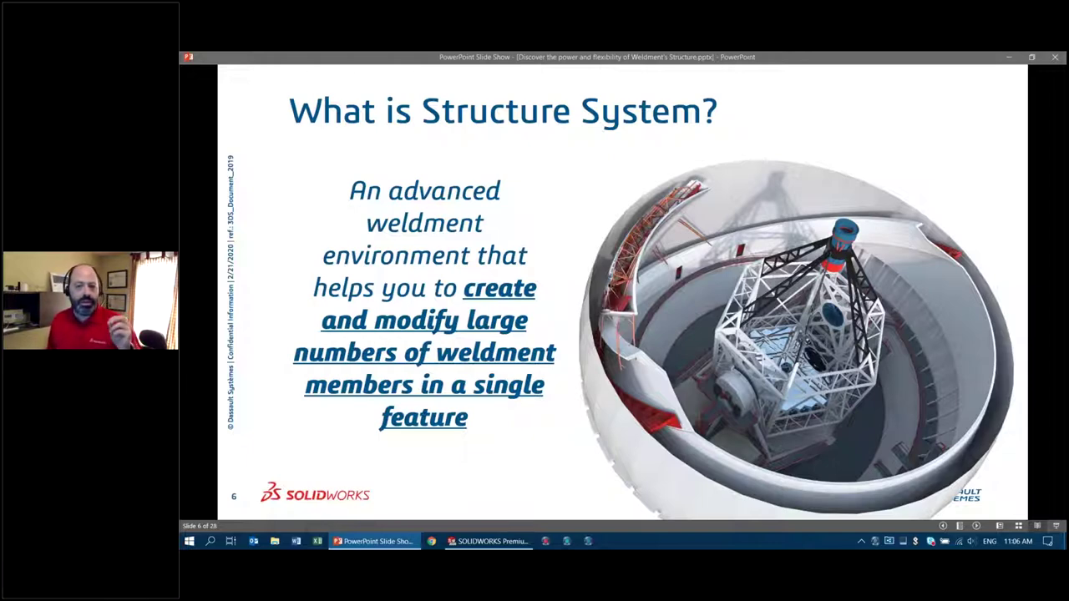
{"action": "key", "text": "Right"}
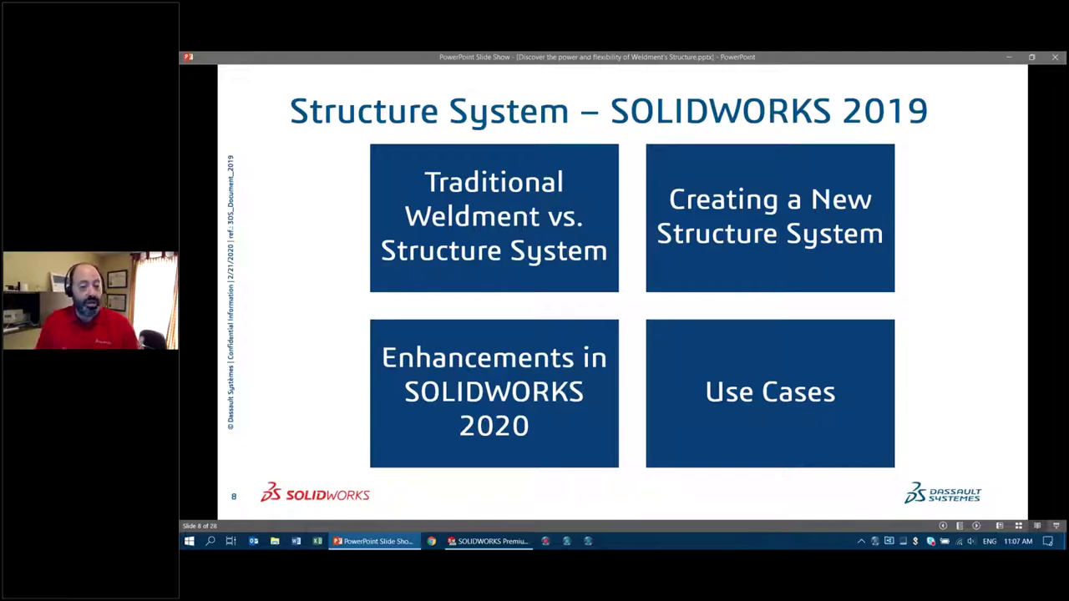
Open the Traditional Weldment vs. Structure System slide, revealing both headings and 2D/3D Sketch
{"action": "key", "text": "Right"}
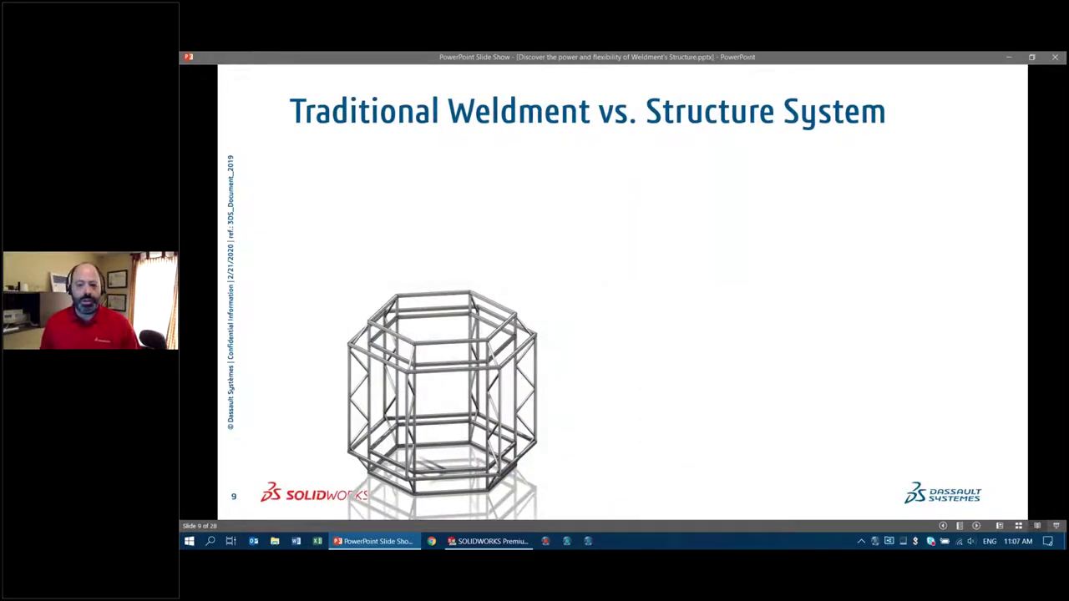
{"action": "key", "text": "Right"}
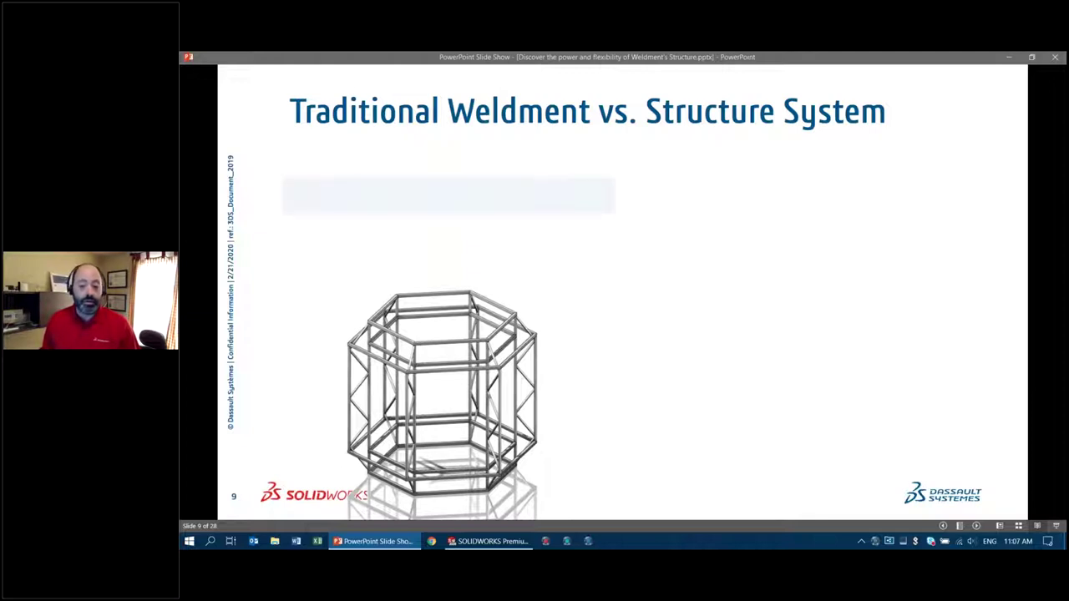
{"action": "key", "text": "Right"}
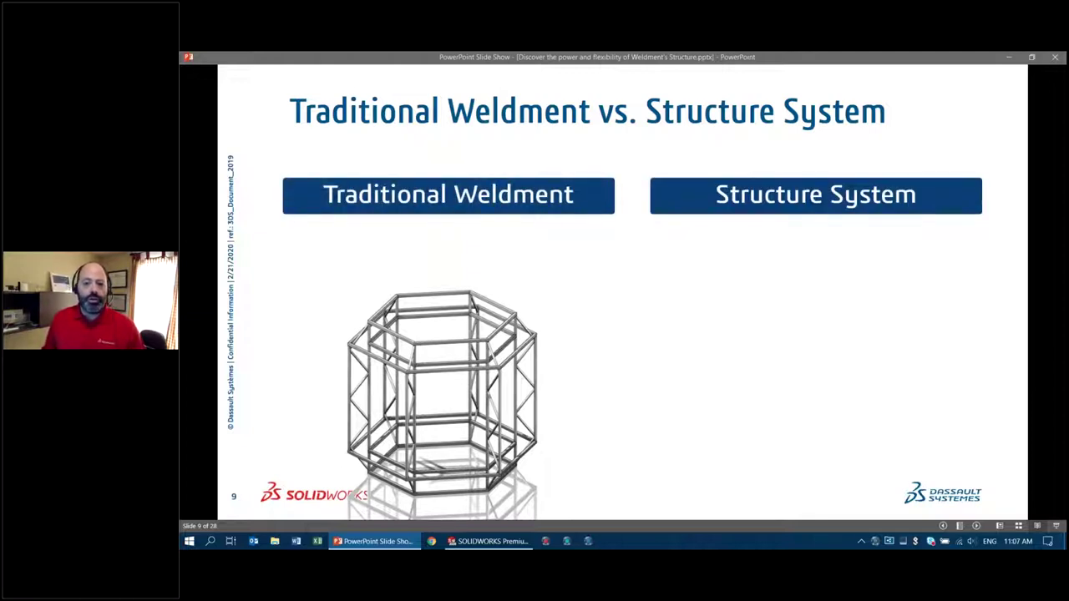
{"action": "key", "text": "Right"}
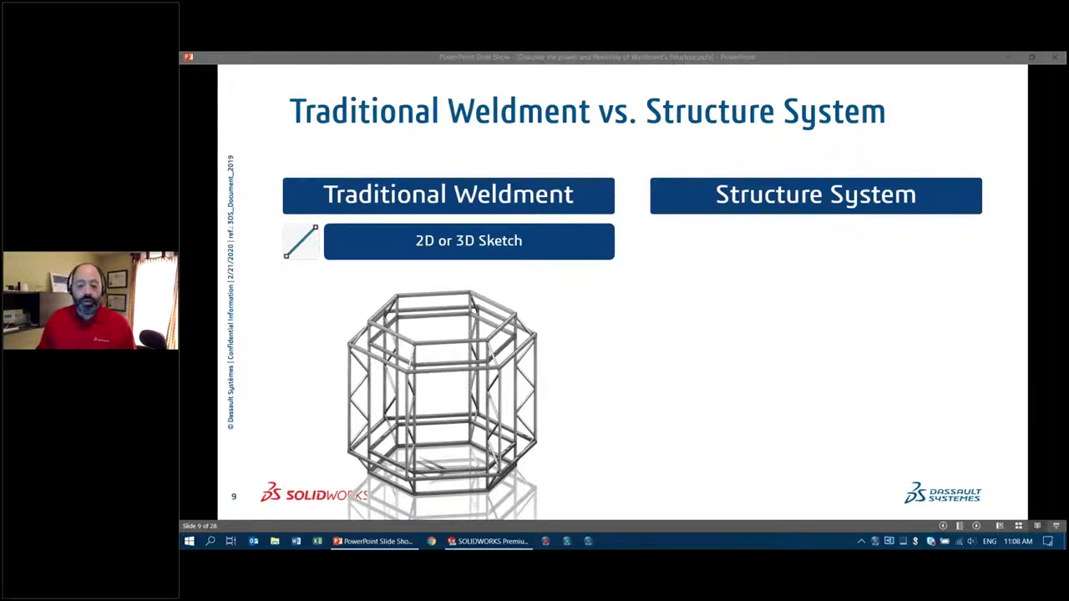
Reveal Structure System inputs: sketch, points, edges, reference planes, faces; then show slide 10
{"action": "left_click", "coordinate": [264, 448]}
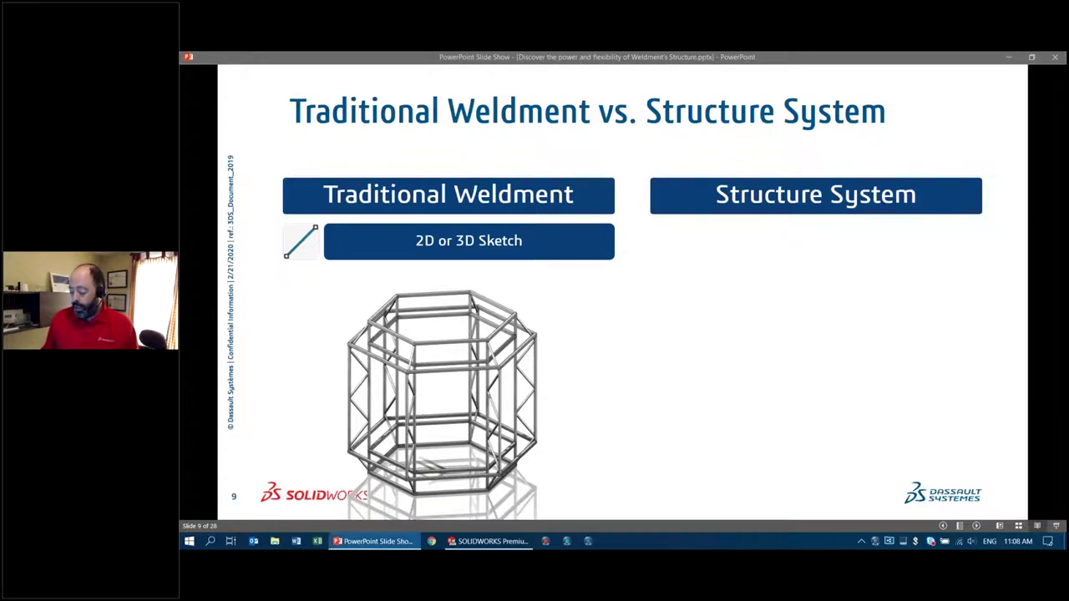
{"action": "key", "text": "Right"}
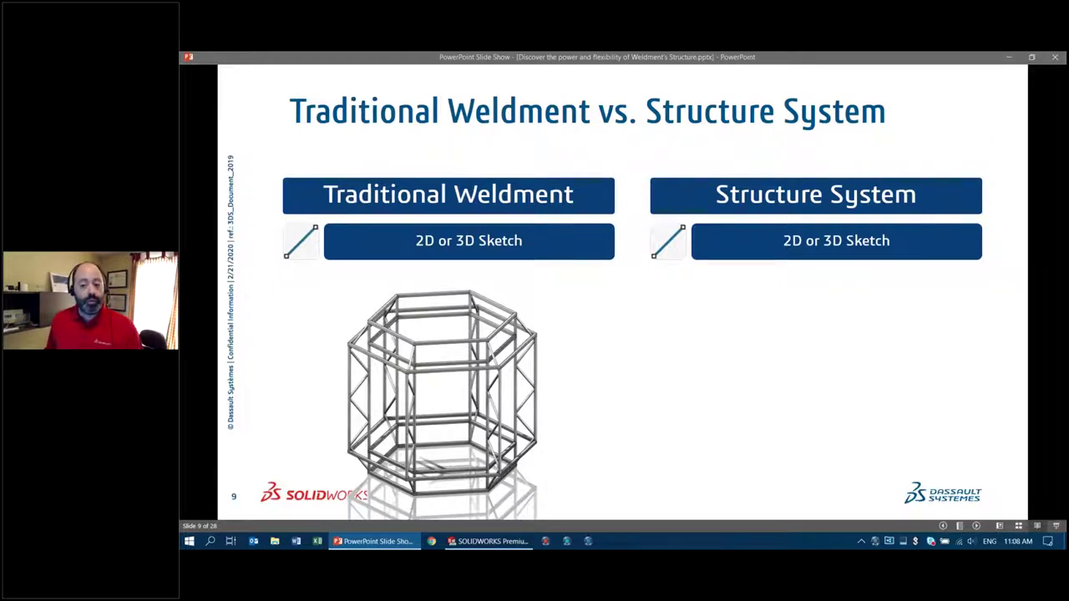
{"action": "key", "text": "Right"}
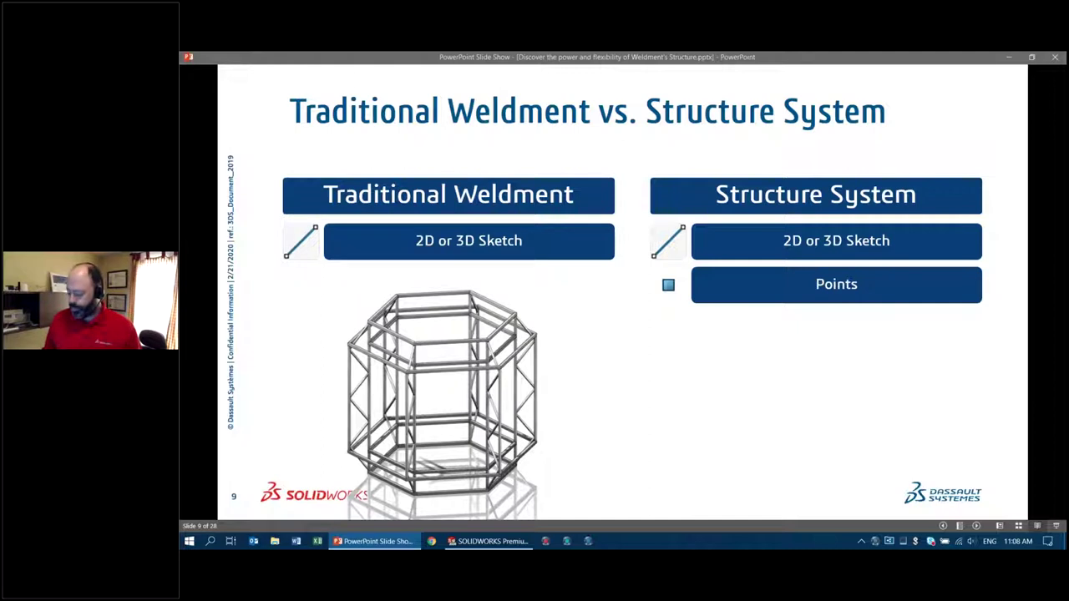
{"action": "key", "text": "Right"}
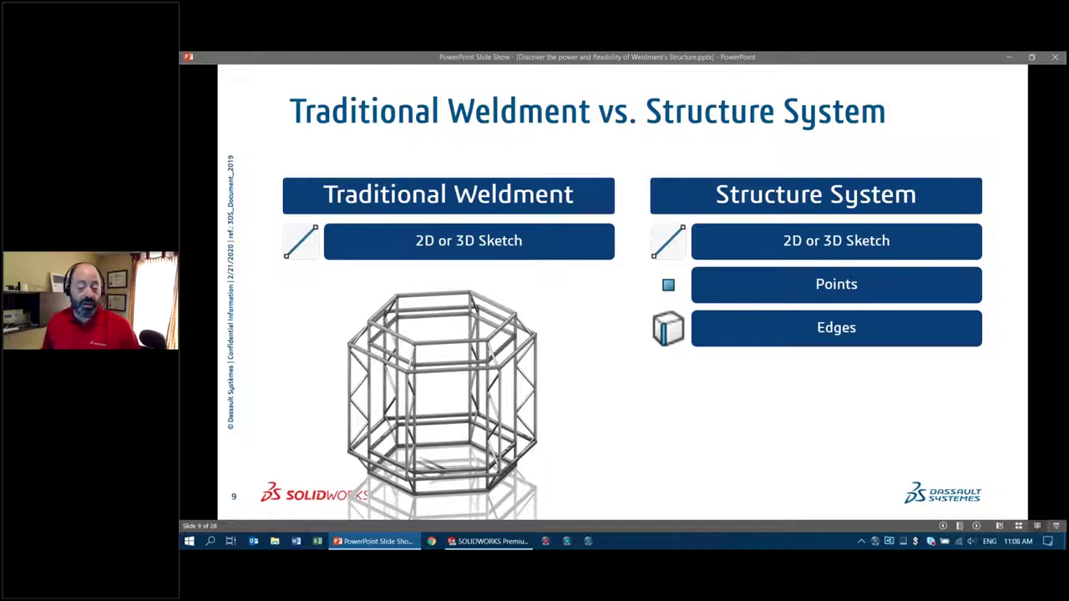
{"action": "key", "text": "Right"}
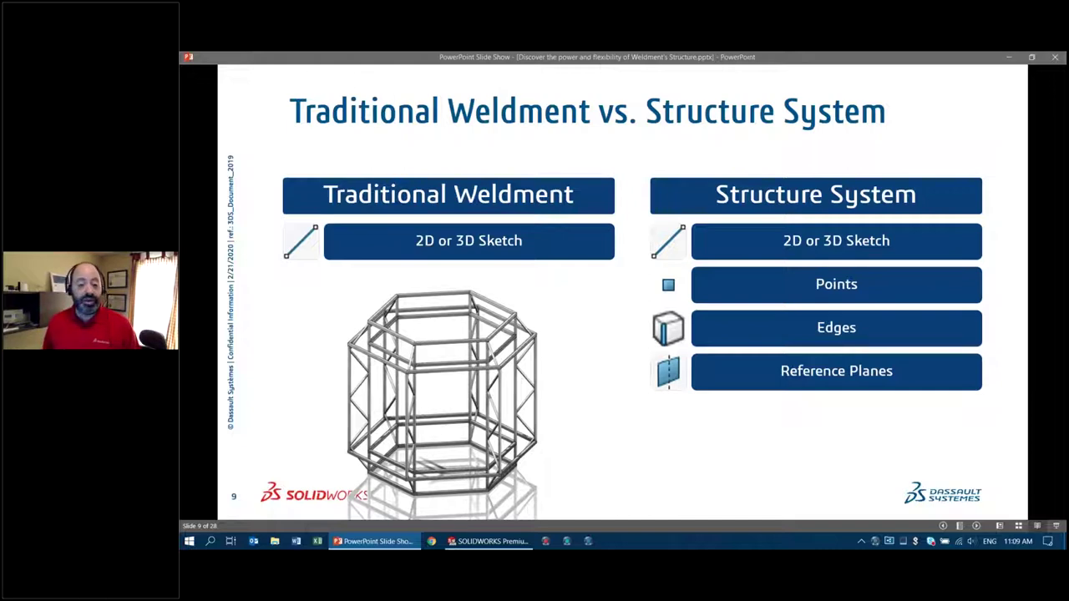
{"action": "key", "text": "Right"}
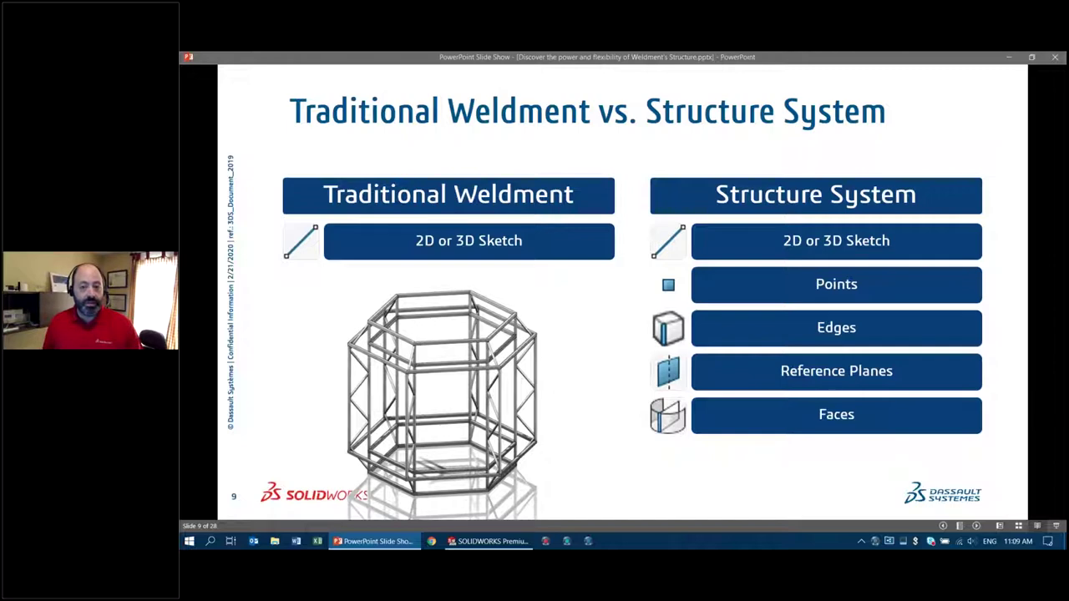
{"action": "key", "text": "Right"}
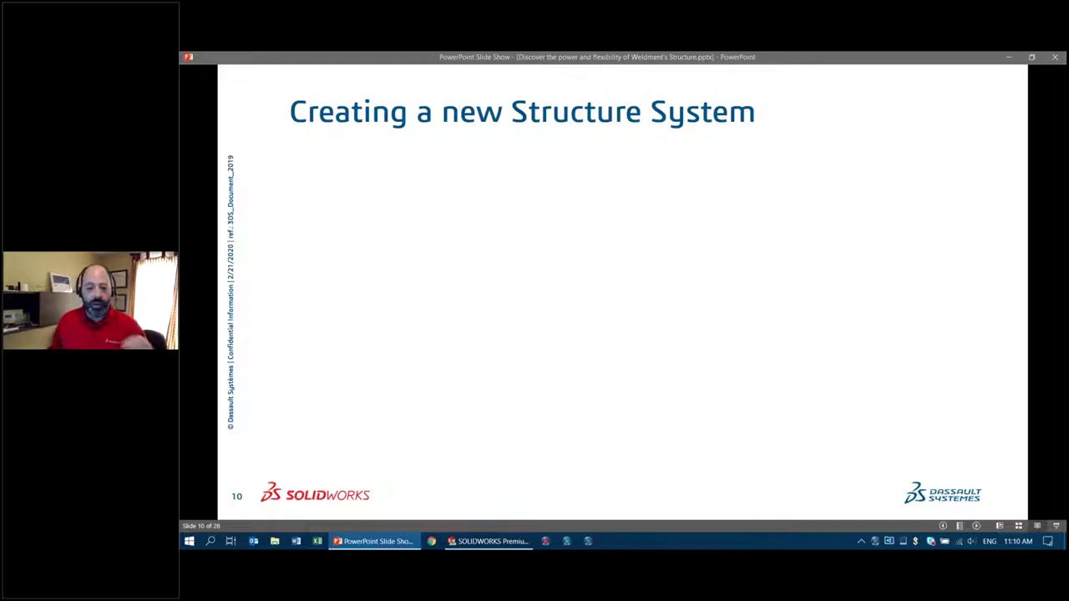
Build the Primary Members, Secondary Members and Corner Management graphics, then show slide 11
{"action": "key", "text": "Right"}
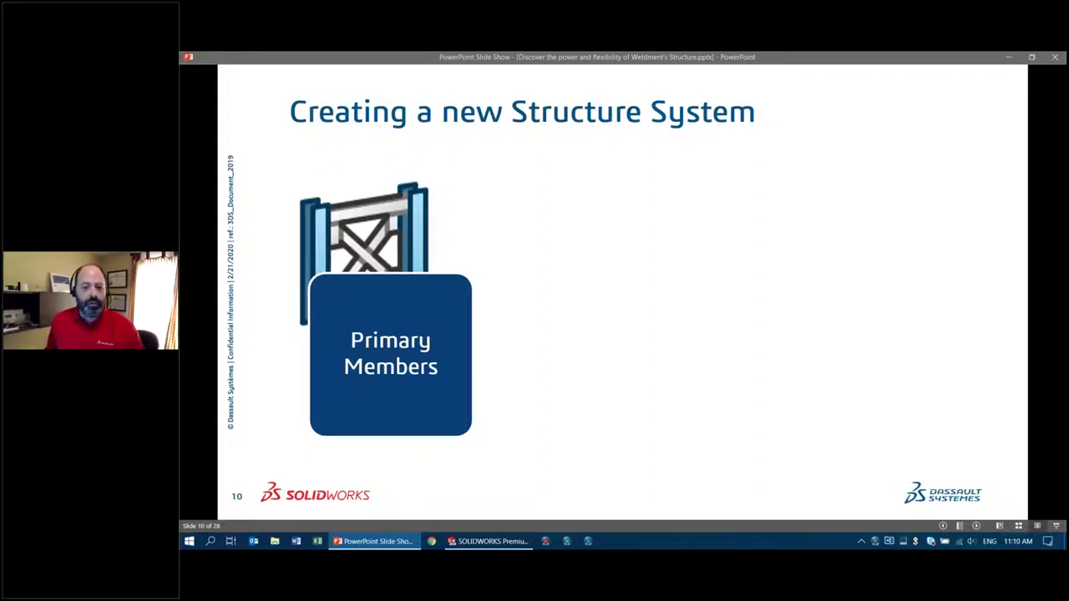
{"action": "key", "text": "Right"}
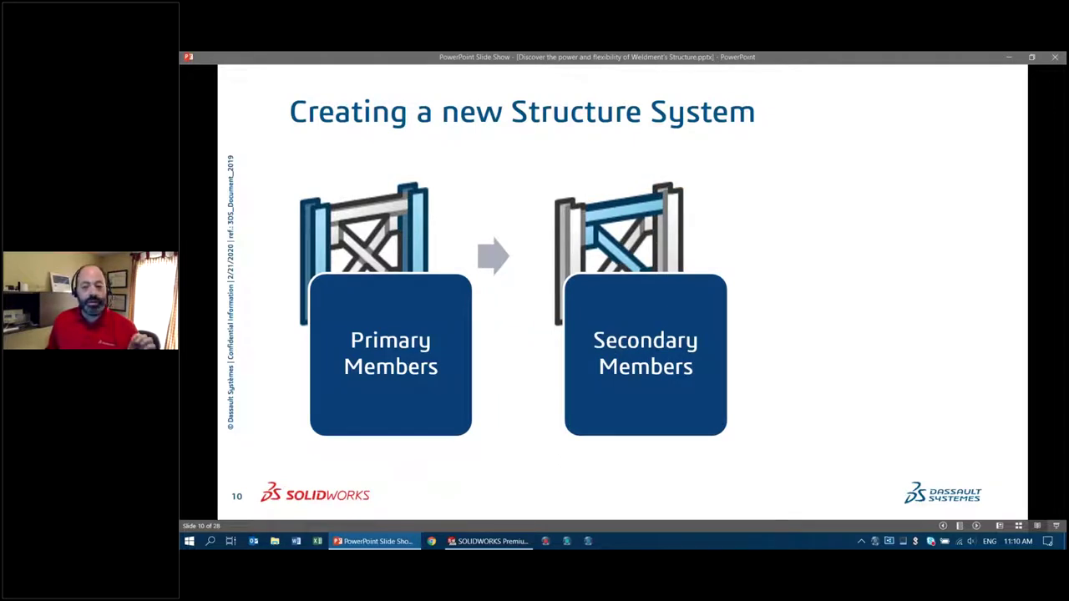
{"action": "key", "text": "Right"}
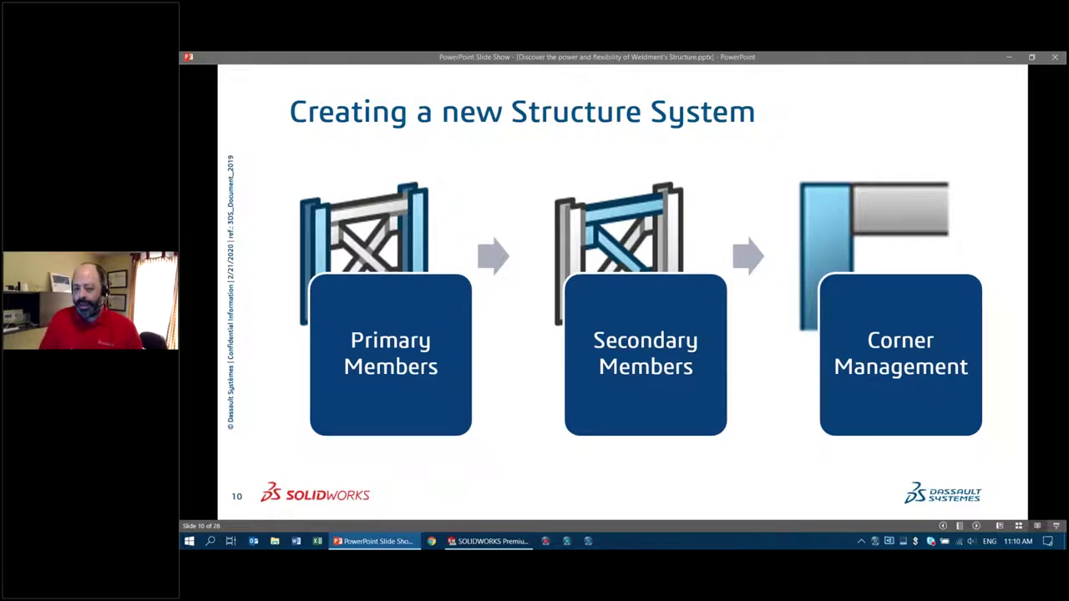
{"action": "key", "text": "Right"}
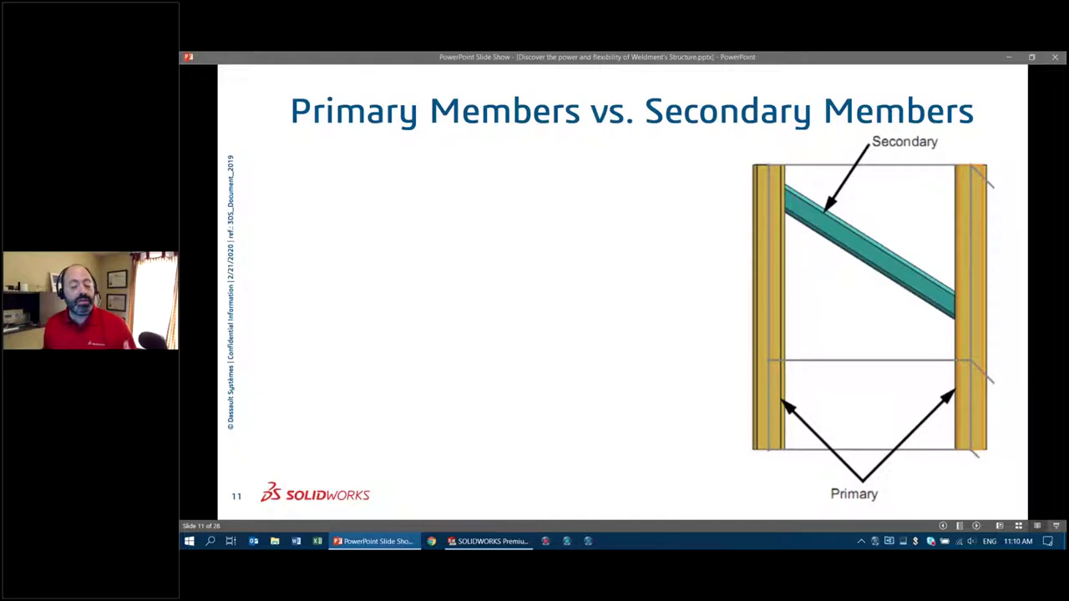
Reveal the Primary Members bullets, followed by the Secondary Members bullets
{"action": "key", "text": "Right"}
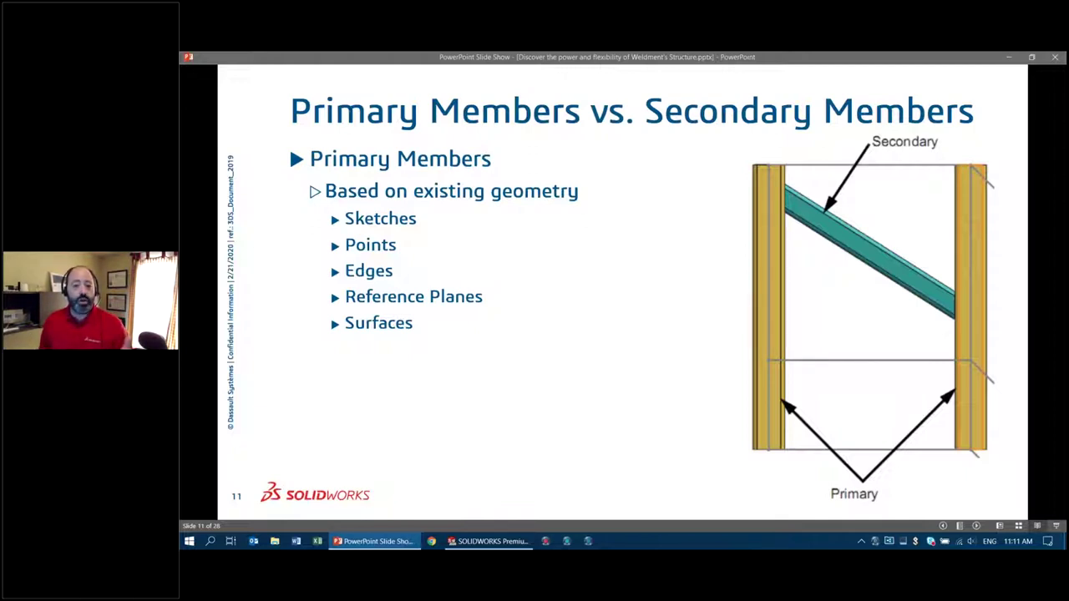
{"action": "key", "text": "Right"}
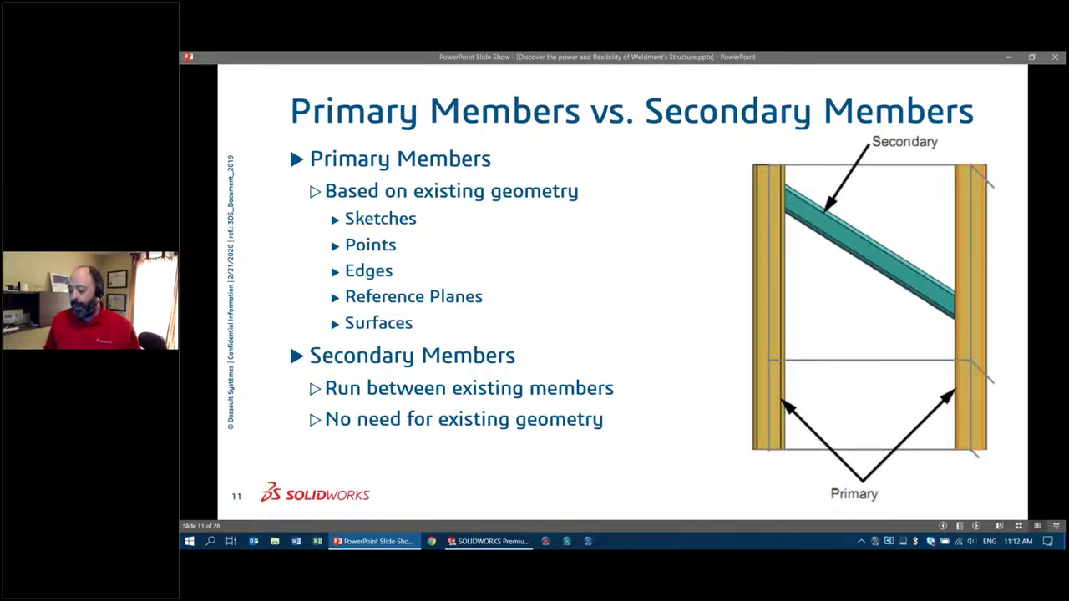
Advance the slide show to slide 12
{"action": "key", "text": "Right"}
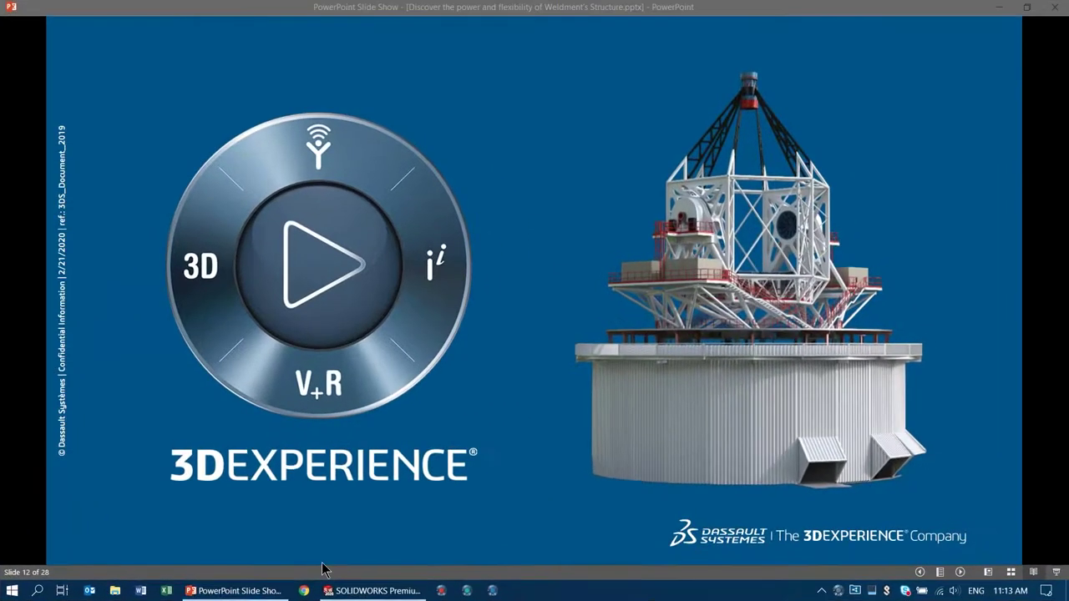
Edit the hexagon Sketch1 under Surface-Extrude1, then exit back to the part
{"action": "left_click", "coordinate": [466, 546]}
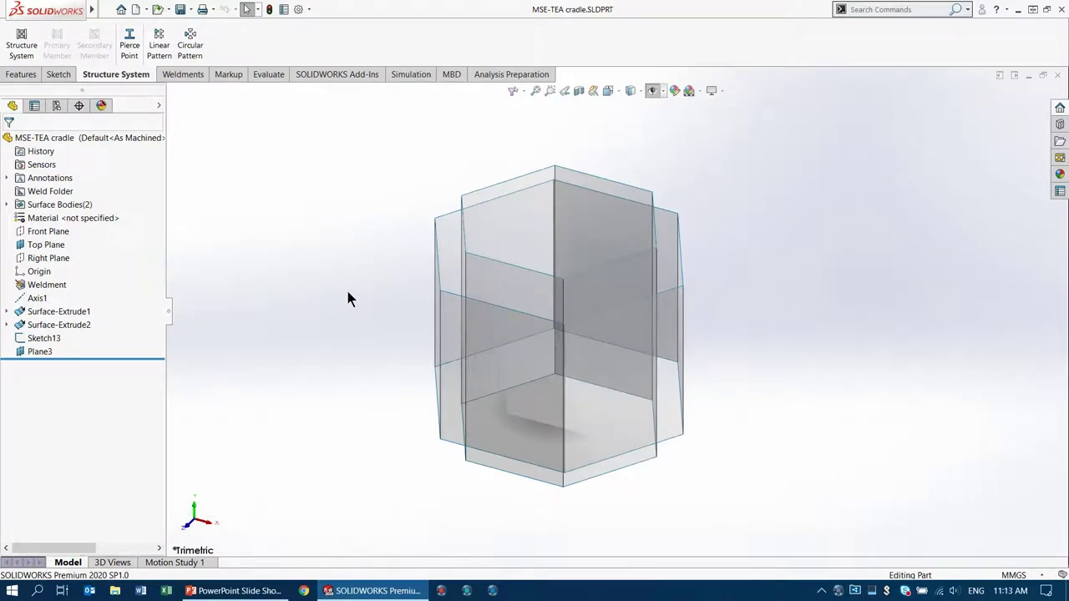
{"action": "middle_click_drag", "start_coordinate": [377, 338], "coordinate": [411, 317]}
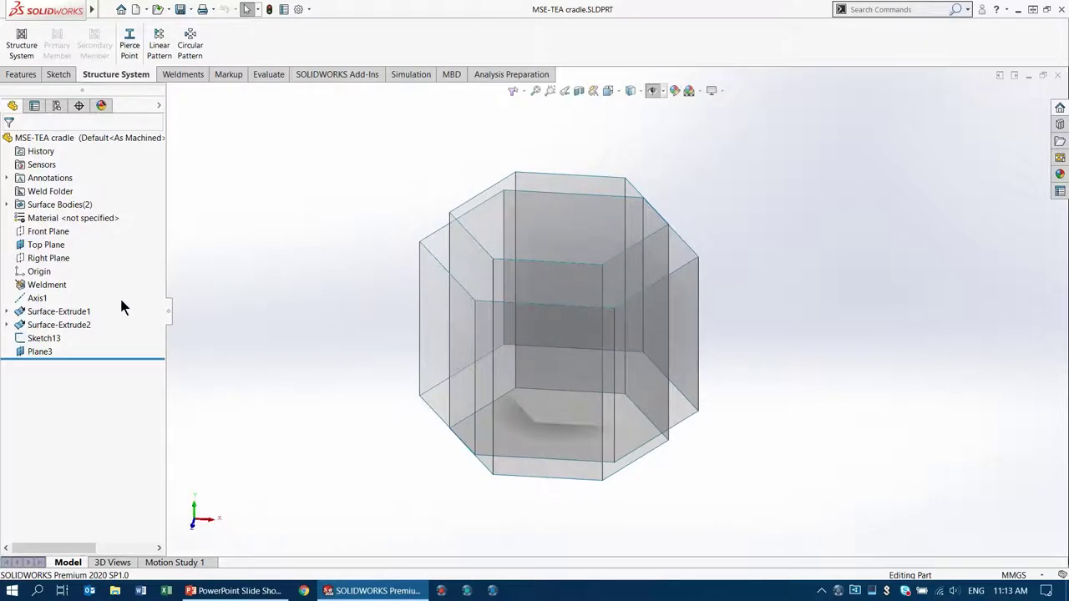
{"action": "left_click", "coordinate": [7, 311]}
{"action": "left_click", "coordinate": [46, 326]}
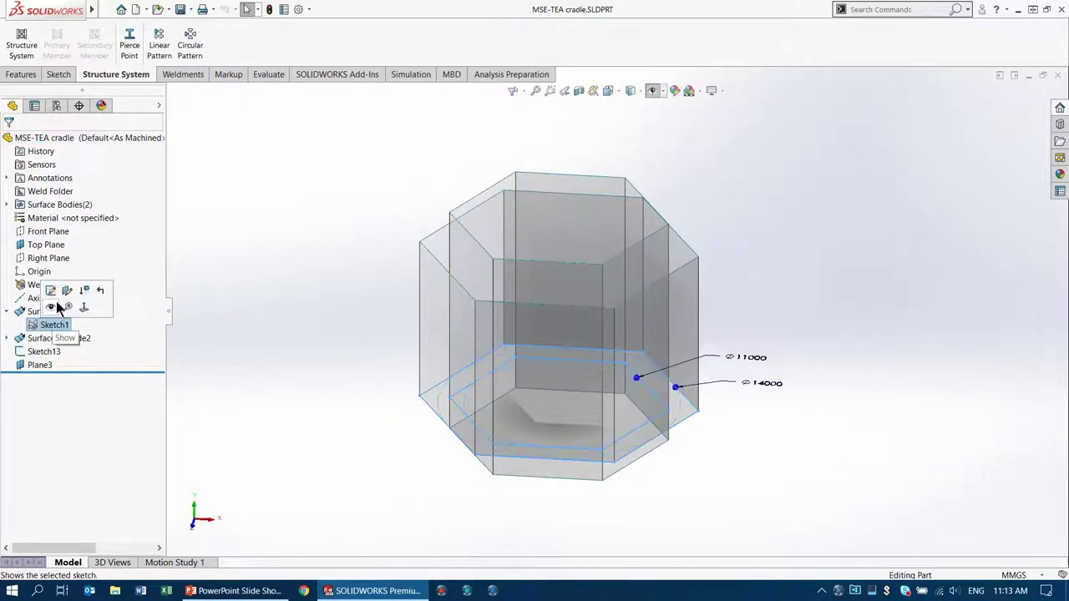
{"action": "left_click", "coordinate": [51, 291]}
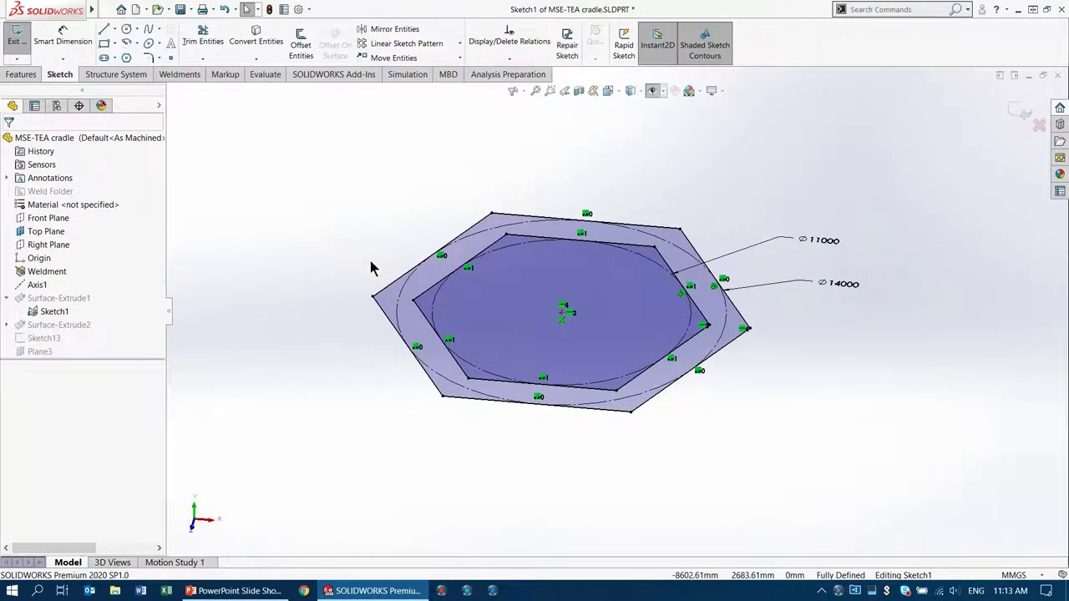
{"action": "left_click", "coordinate": [1019, 111]}
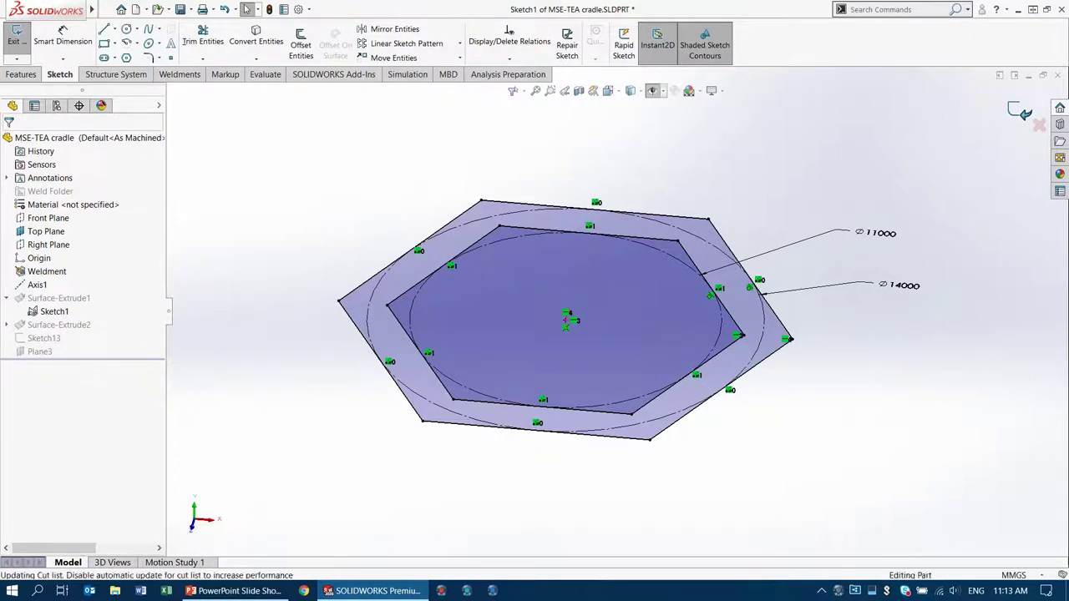
Check the Surface-Extrude1 and Surface-Extrude2 bodies and zoom to fit the model
{"action": "middle_click_drag", "start_coordinate": [293, 196], "coordinate": [284, 234]}
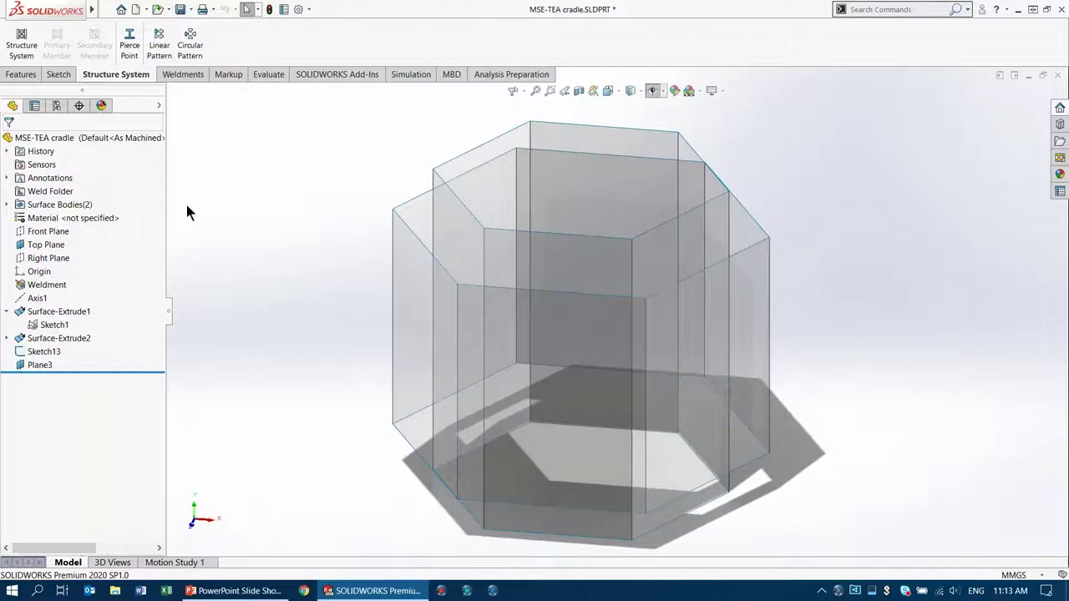
{"action": "left_click", "coordinate": [7, 205]}
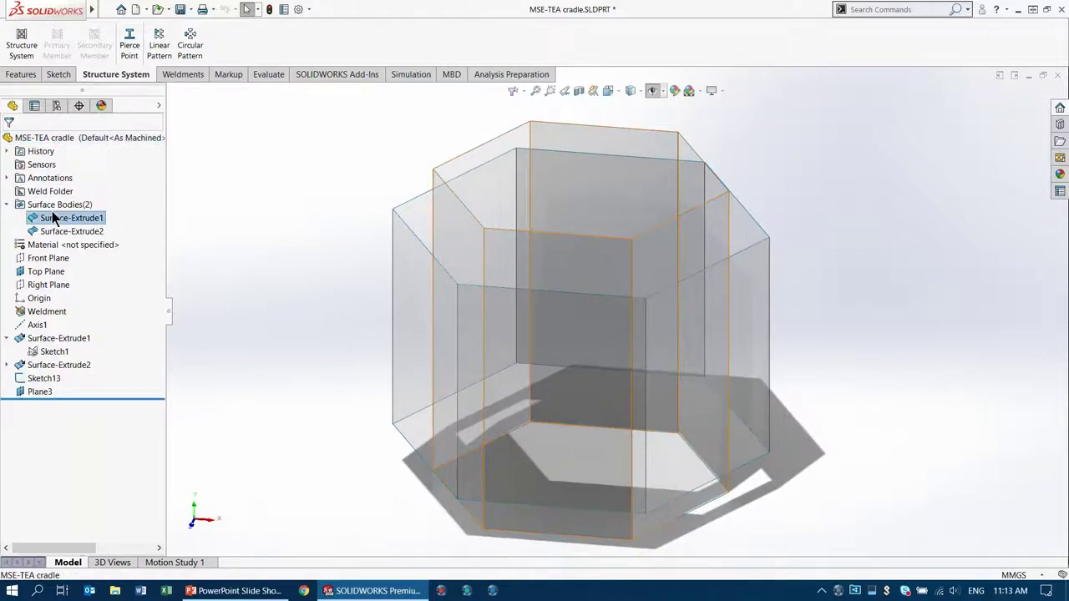
{"action": "left_click", "coordinate": [49, 218]}
{"action": "left_click", "coordinate": [60, 232]}
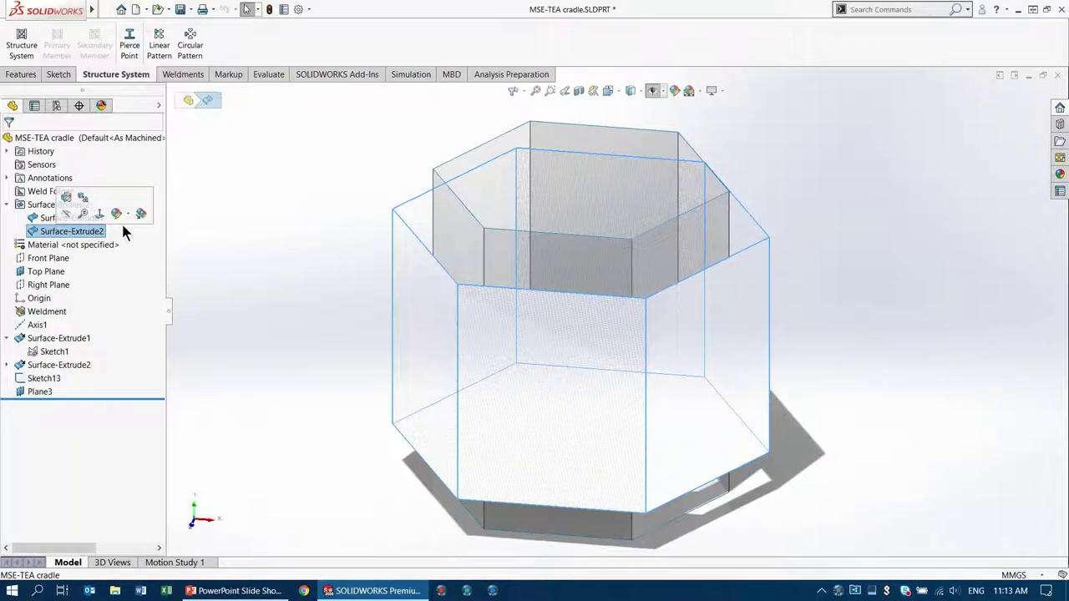
{"action": "left_click", "coordinate": [303, 217]}
{"action": "key", "text": "f"}
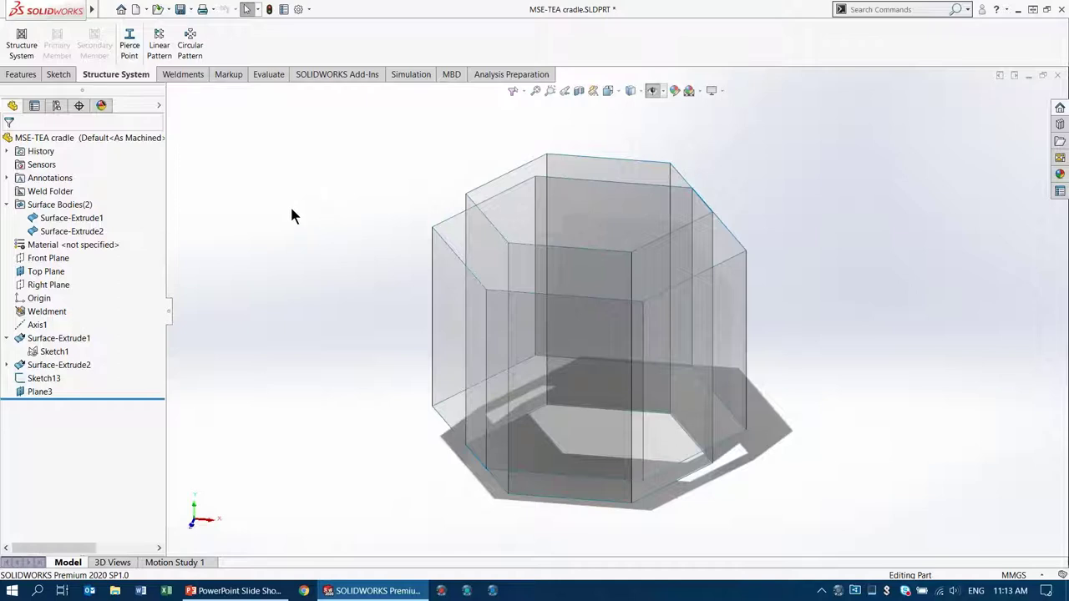
Display the Tabs submenu from the Structure System tab's context menu
{"action": "right_click", "coordinate": [125, 73]}
{"action": "mouse_move", "coordinate": [176, 112]}
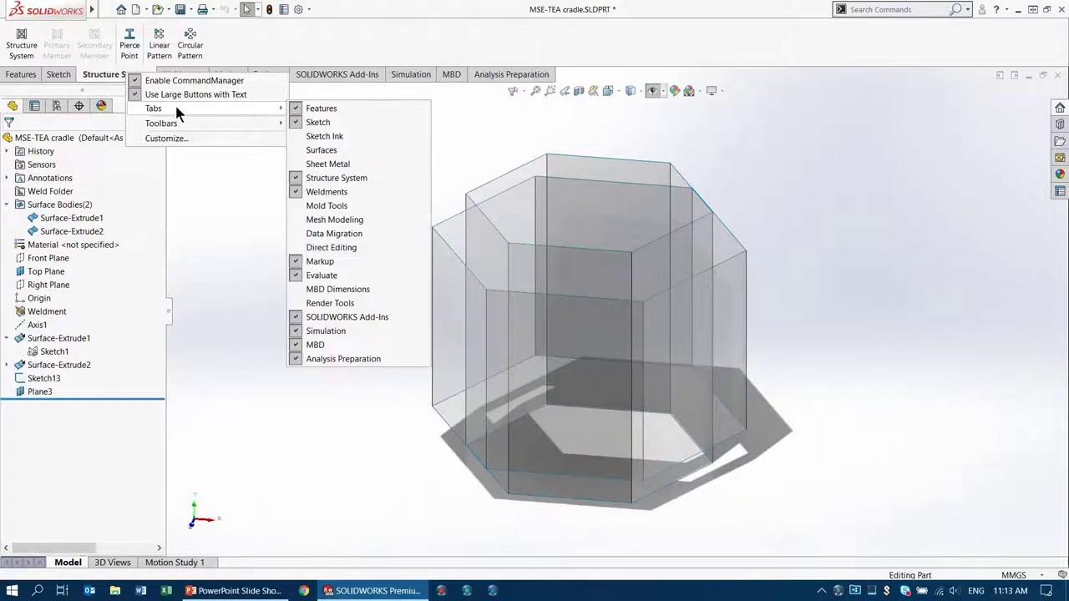
{"action": "mouse_move", "coordinate": [250, 123]}
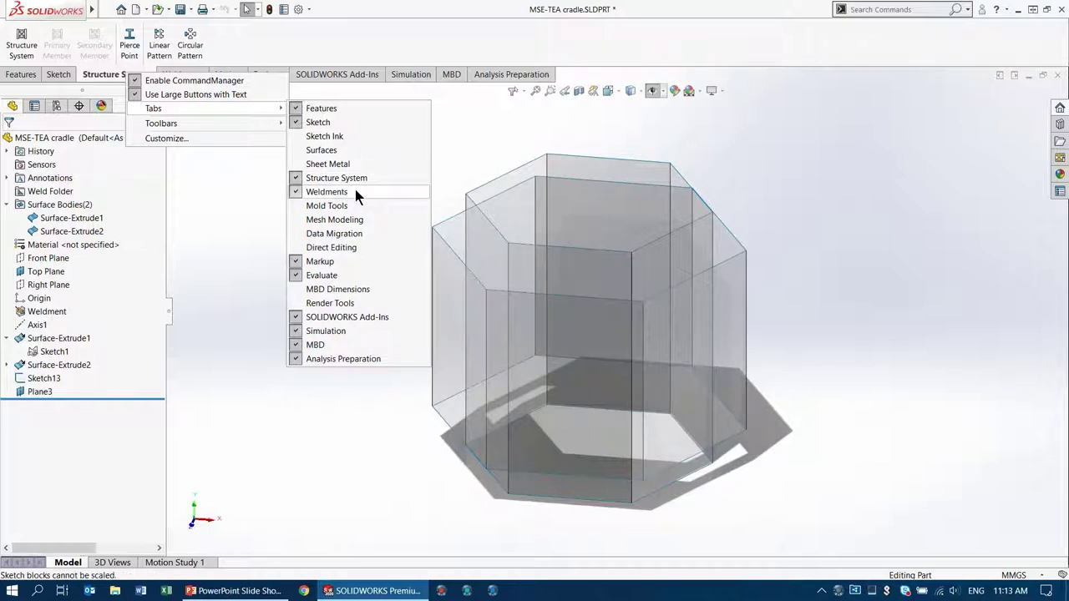
Close the tab menu and start a new Primary Member in Structure System
{"action": "left_click", "coordinate": [223, 178]}
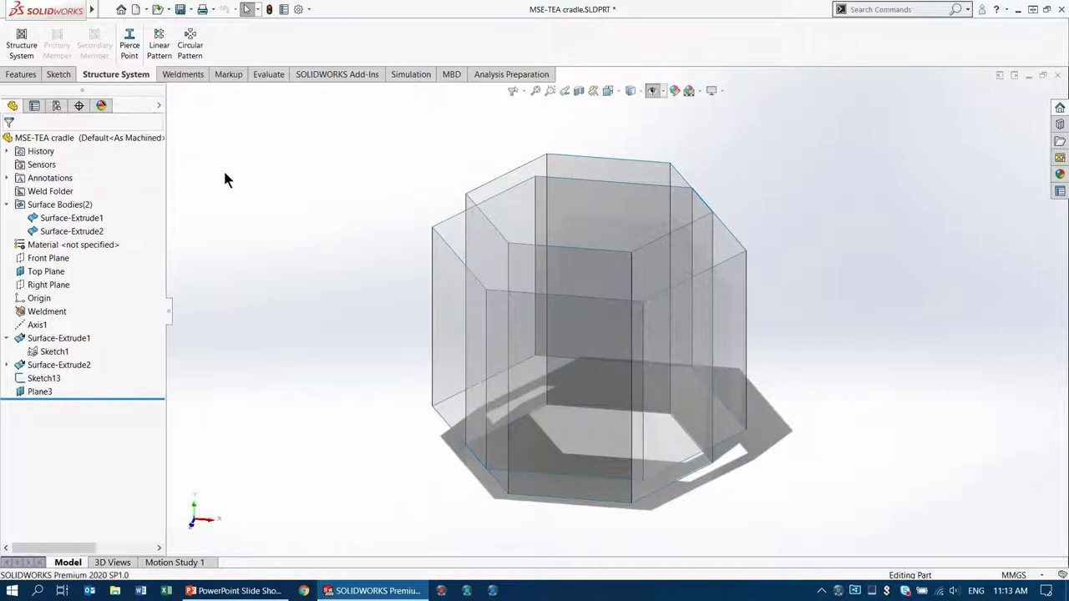
{"action": "left_click", "coordinate": [21, 44]}
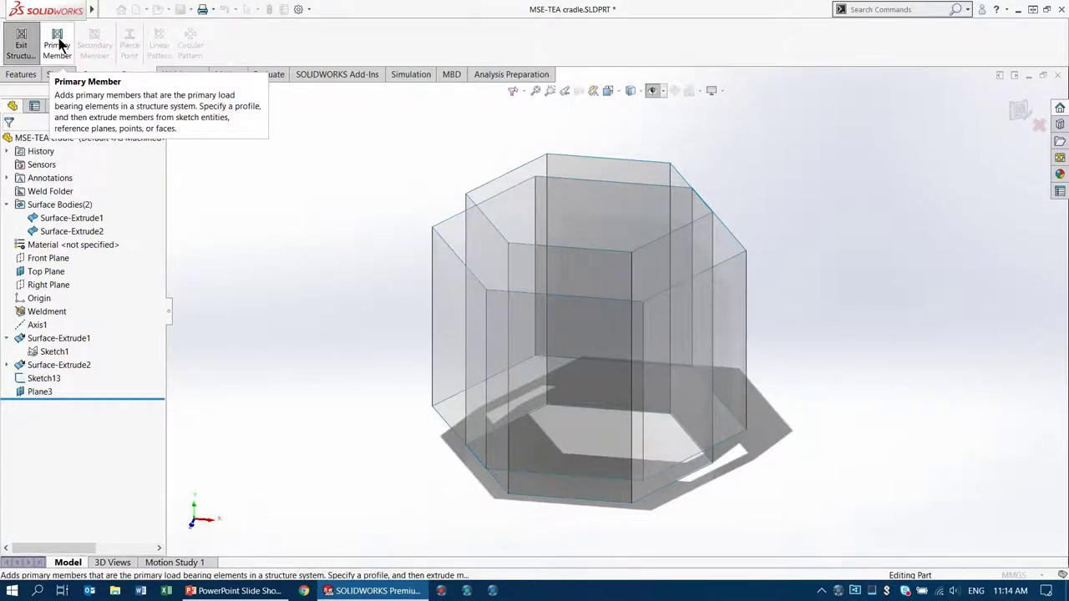
{"action": "left_click", "coordinate": [57, 44]}
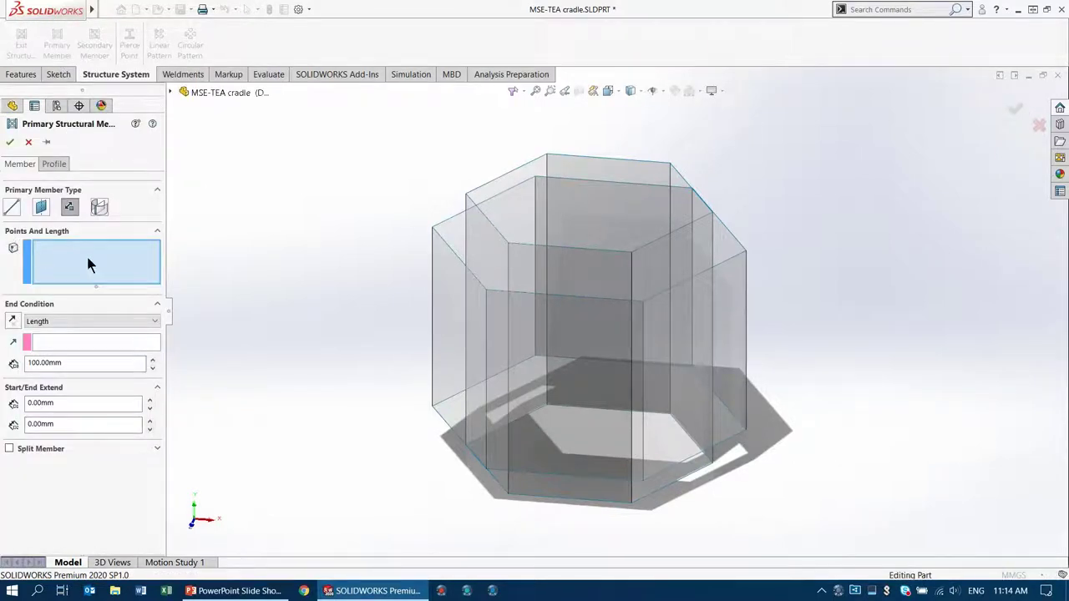
Set the member profile to _CFHT Profiles, Tube Square, TS 10 x 10 x 0.5
{"action": "left_click", "coordinate": [54, 163]}
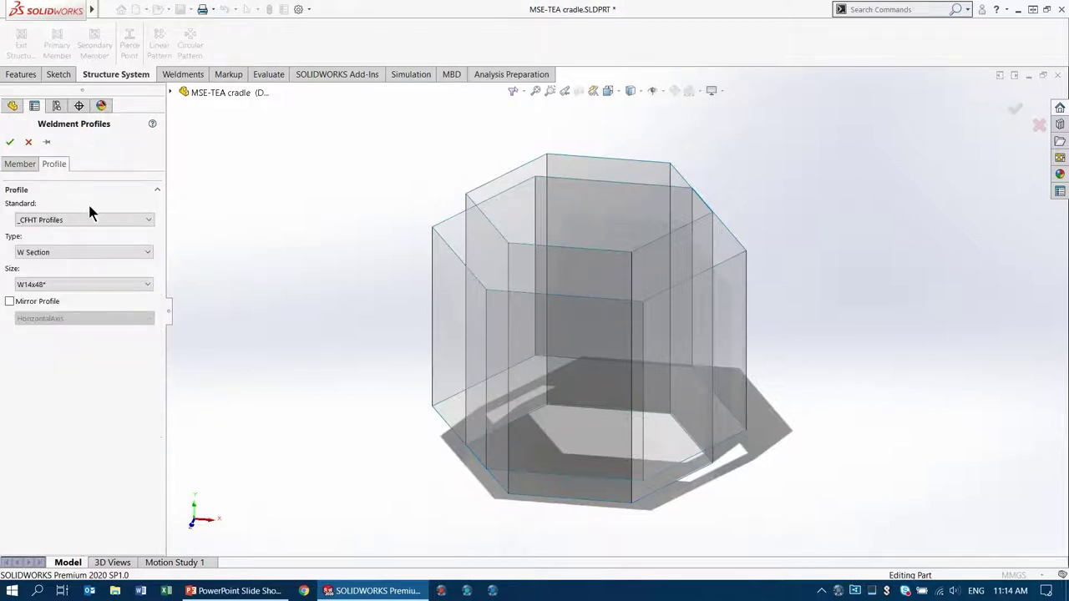
{"action": "left_click", "coordinate": [86, 219]}
{"action": "left_click", "coordinate": [87, 229]}
{"action": "left_click", "coordinate": [87, 249]}
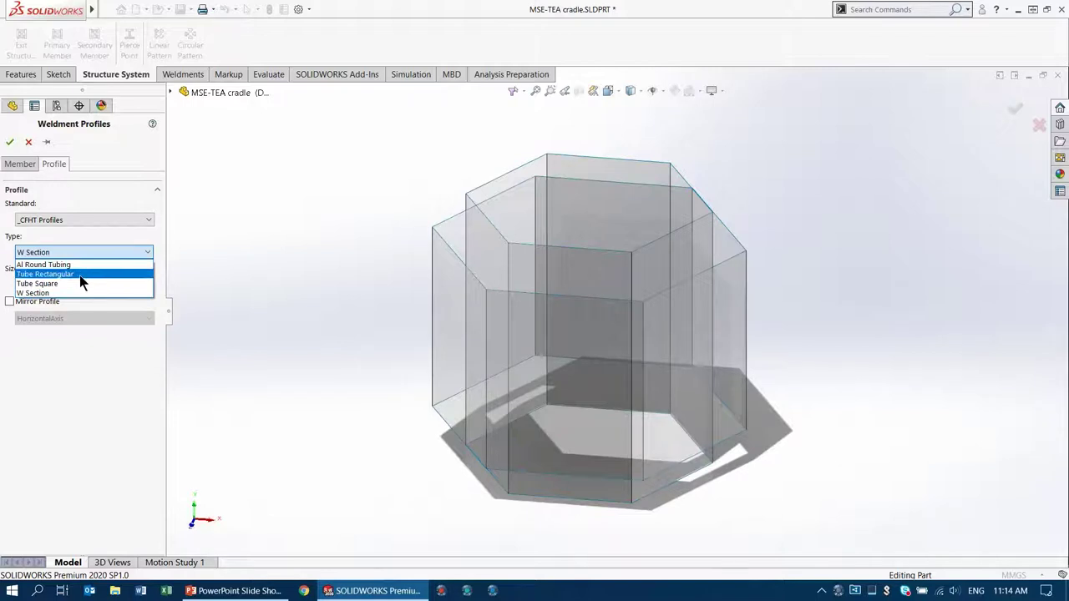
{"action": "left_click", "coordinate": [81, 284]}
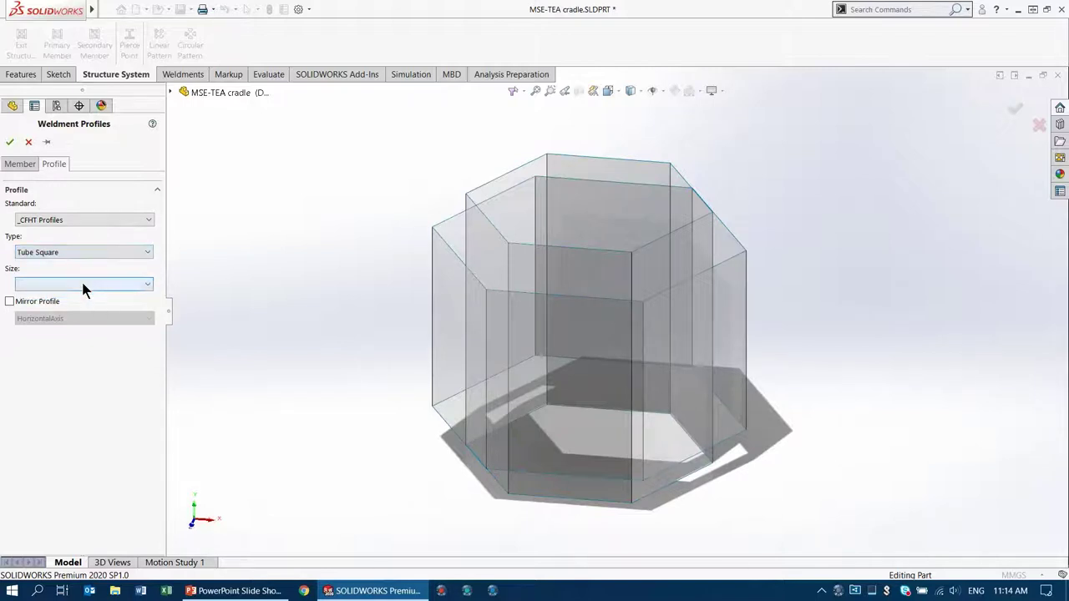
{"action": "left_click", "coordinate": [83, 285]}
{"action": "left_click", "coordinate": [76, 376]}
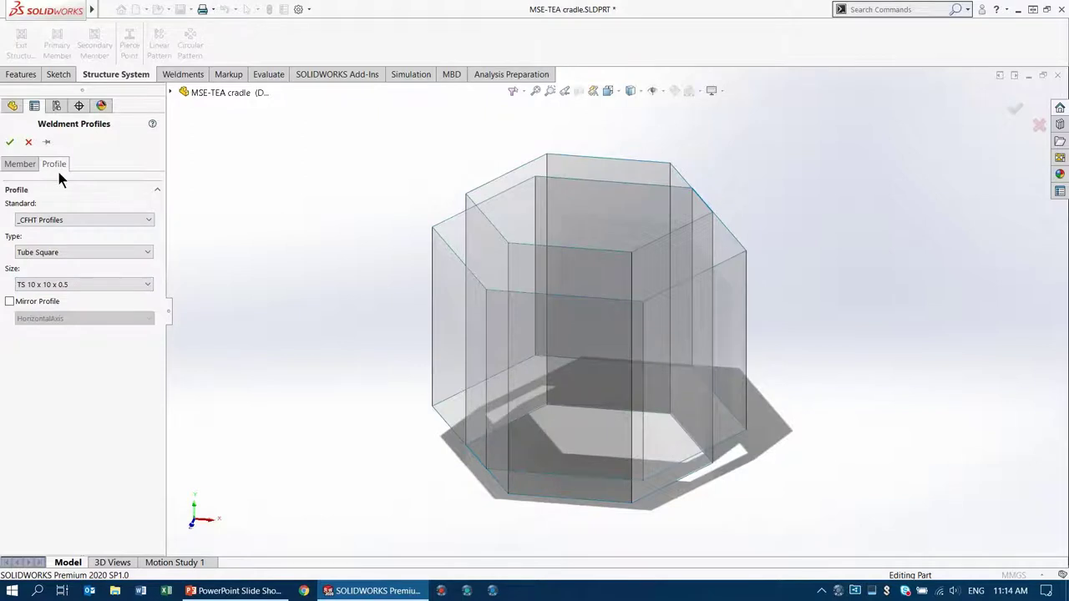
{"action": "left_click", "coordinate": [11, 168]}
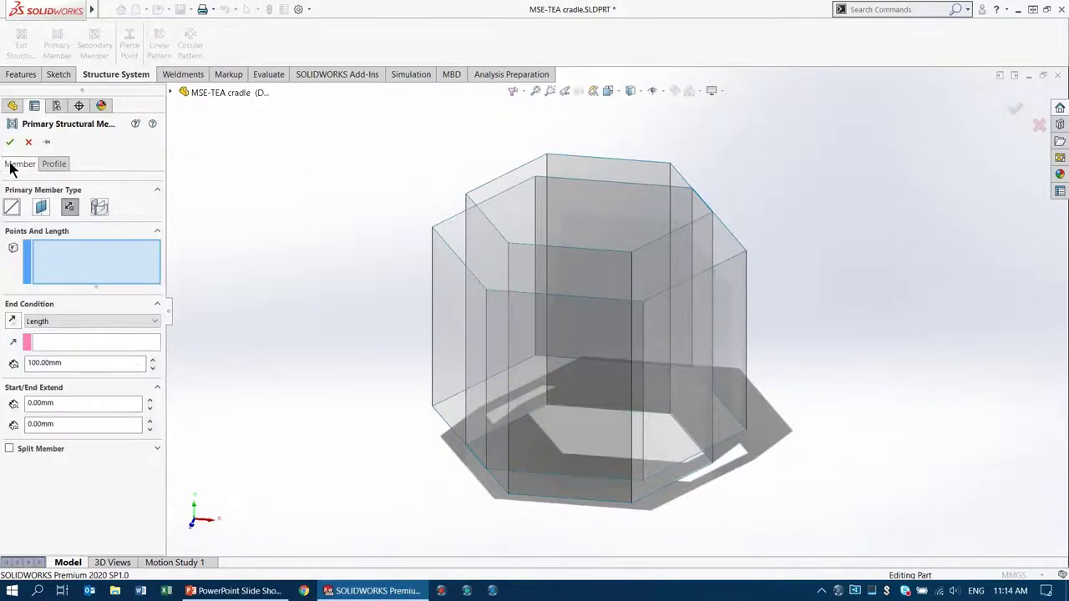
Switch to Path Segment Member placement and clear the initially picked edges
{"action": "left_click", "coordinate": [12, 208]}
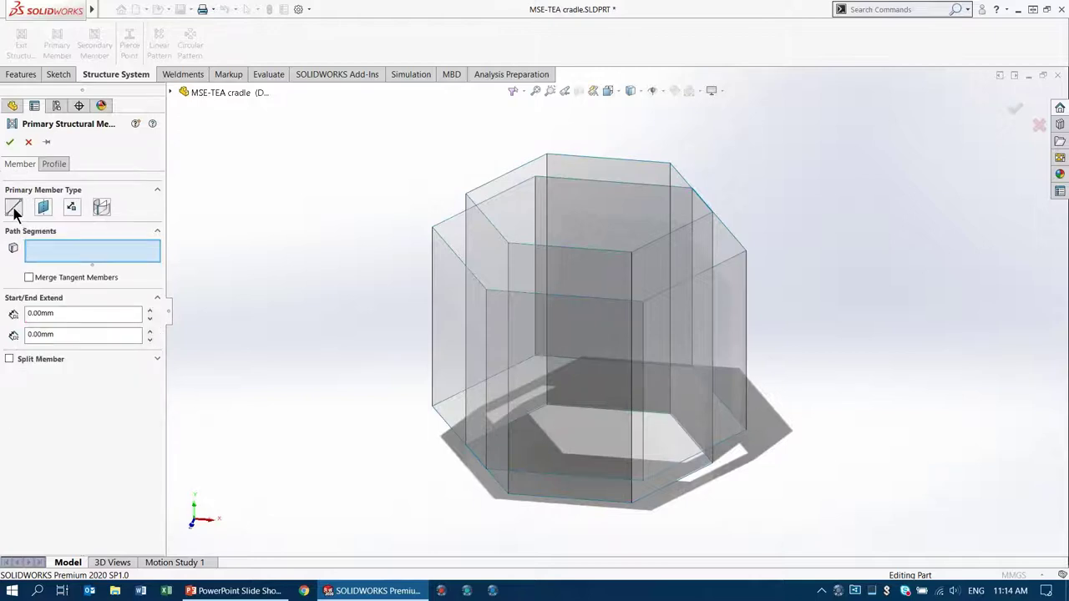
{"action": "left_click", "coordinate": [448, 246]}
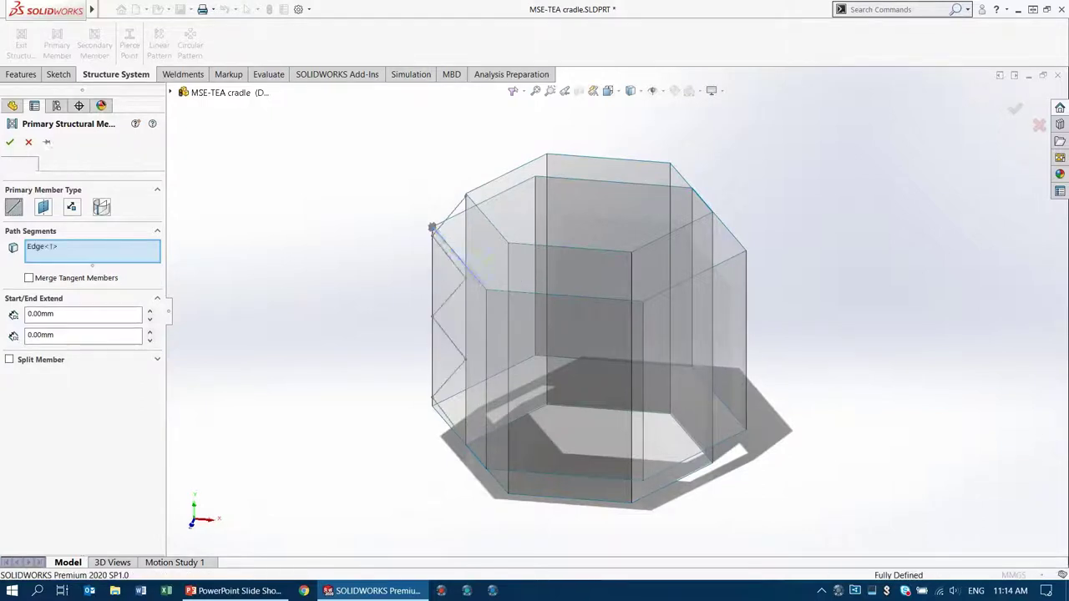
{"action": "left_click", "coordinate": [433, 277]}
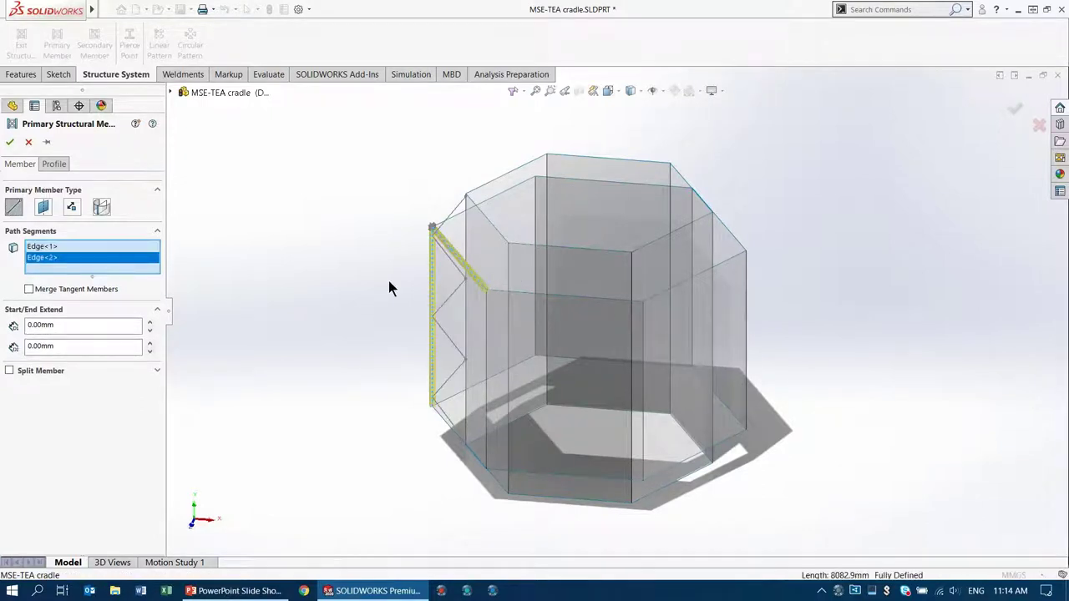
{"action": "scroll", "coordinate": [601, 334], "scroll_direction": "down", "scroll_amount": 3}
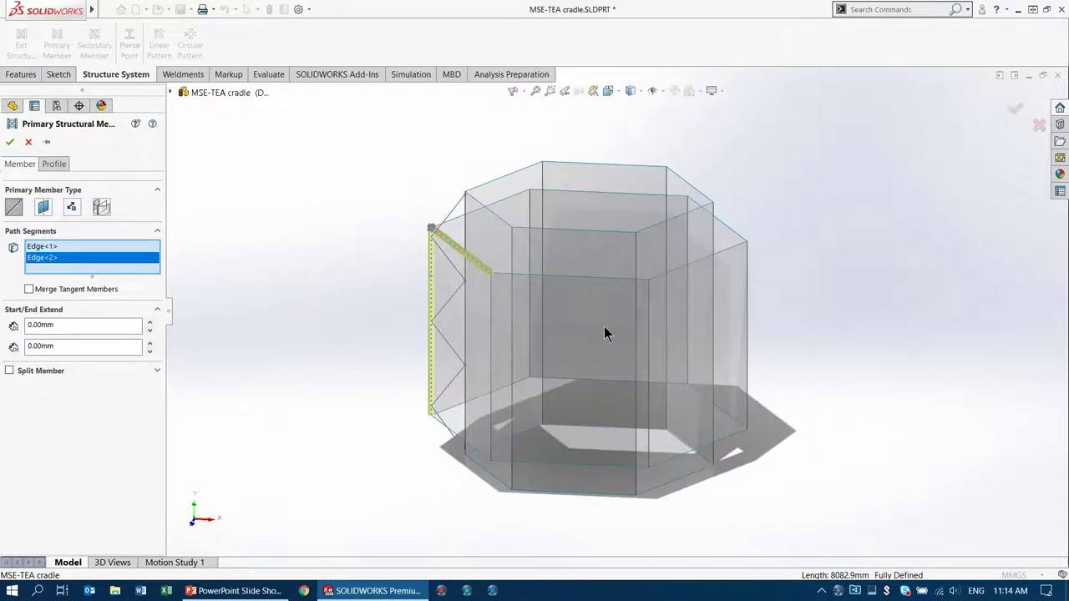
{"action": "right_click", "coordinate": [119, 248]}
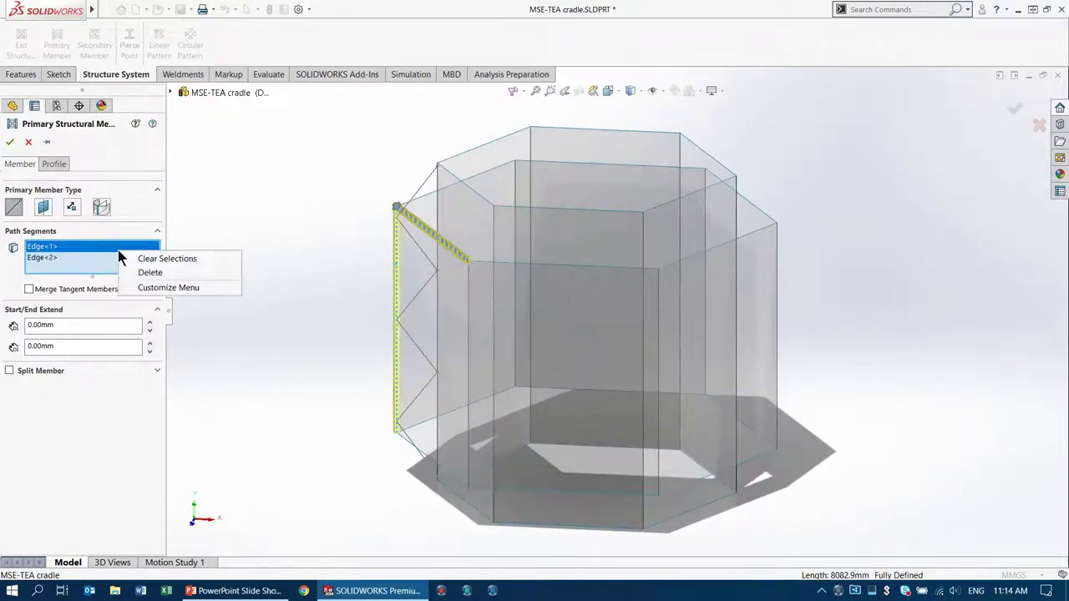
{"action": "left_click", "coordinate": [144, 259]}
Box-select every edge of both hexagonal prisms as paths and create the square-tube members
{"action": "left_click_drag", "start_coordinate": [307, 545], "coordinate": [852, 111]}
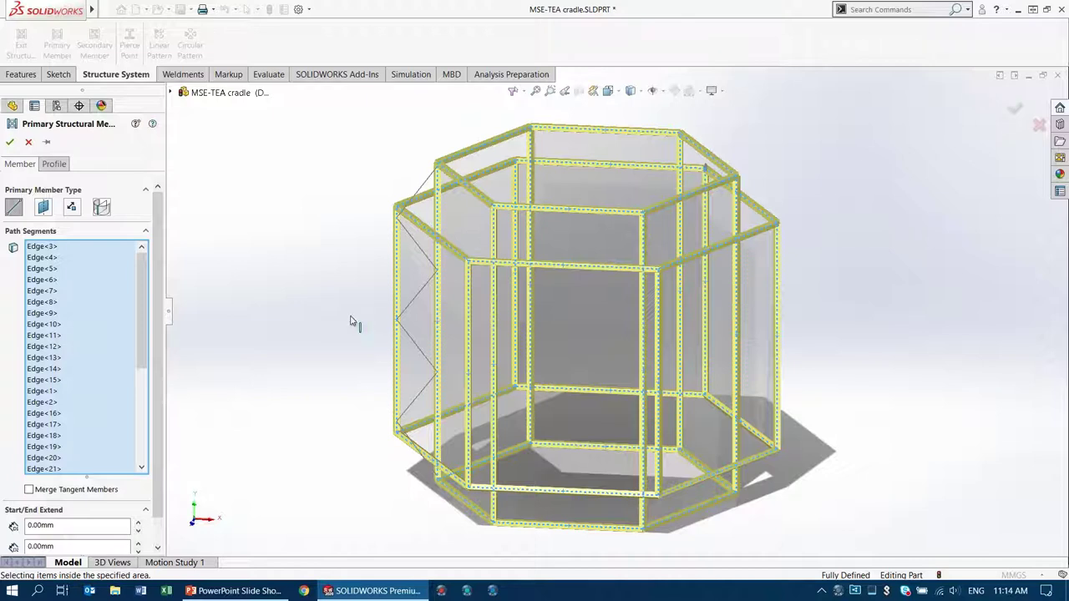
{"action": "scroll", "coordinate": [144, 292], "scroll_direction": "down", "scroll_amount": 1}
{"action": "left_click_drag", "start_coordinate": [144, 289], "coordinate": [147, 403]}
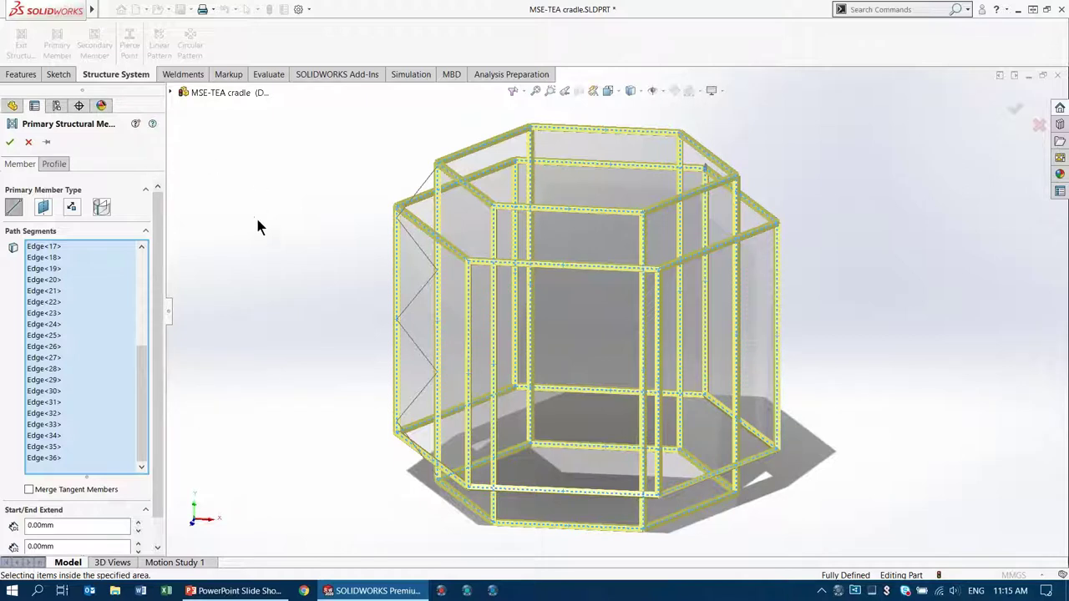
{"action": "left_click", "coordinate": [10, 142]}
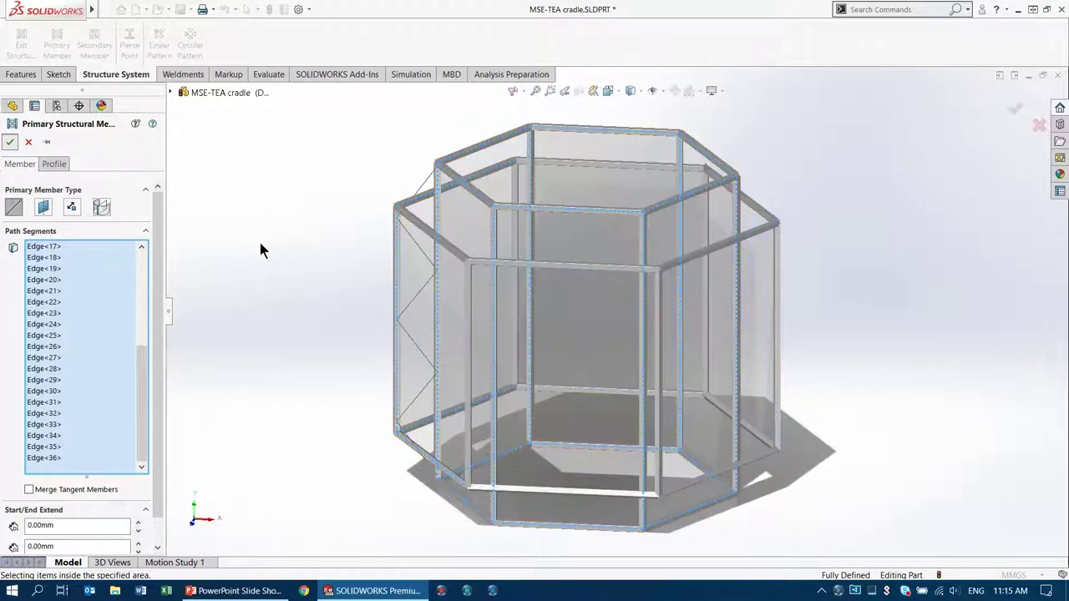
Select the twelve vertical column members for editing
{"action": "mouse_move", "coordinate": [317, 298]}
{"action": "middle_mouse_down"}
{"action": "mouse_move", "coordinate": [312, 256]}
{"action": "mouse_move", "coordinate": [275, 268]}
{"action": "mouse_move", "coordinate": [323, 273]}
{"action": "mouse_move", "coordinate": [313, 281]}
{"action": "middle_mouse_up"}
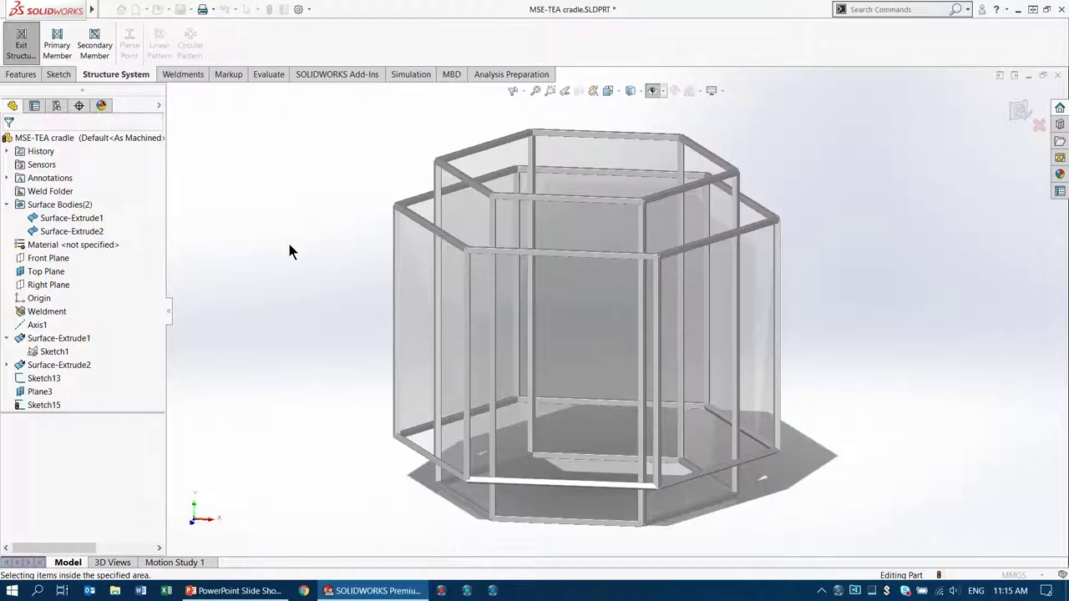
{"action": "middle_click_drag", "start_coordinate": [279, 246], "coordinate": [279, 231]}
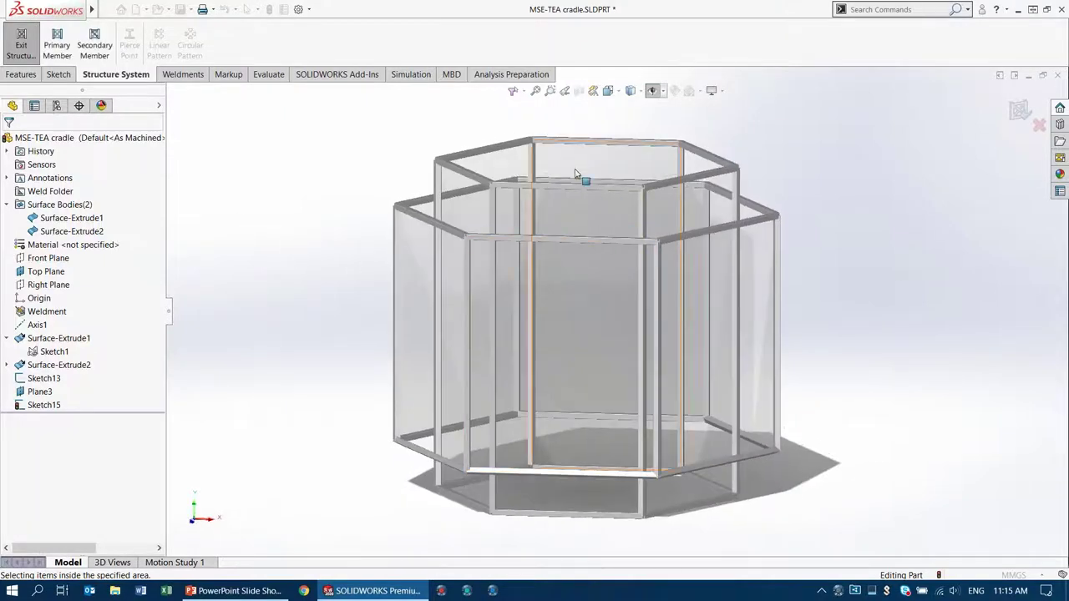
{"action": "left_click_drag", "start_coordinate": [840, 330], "coordinate": [311, 293]}
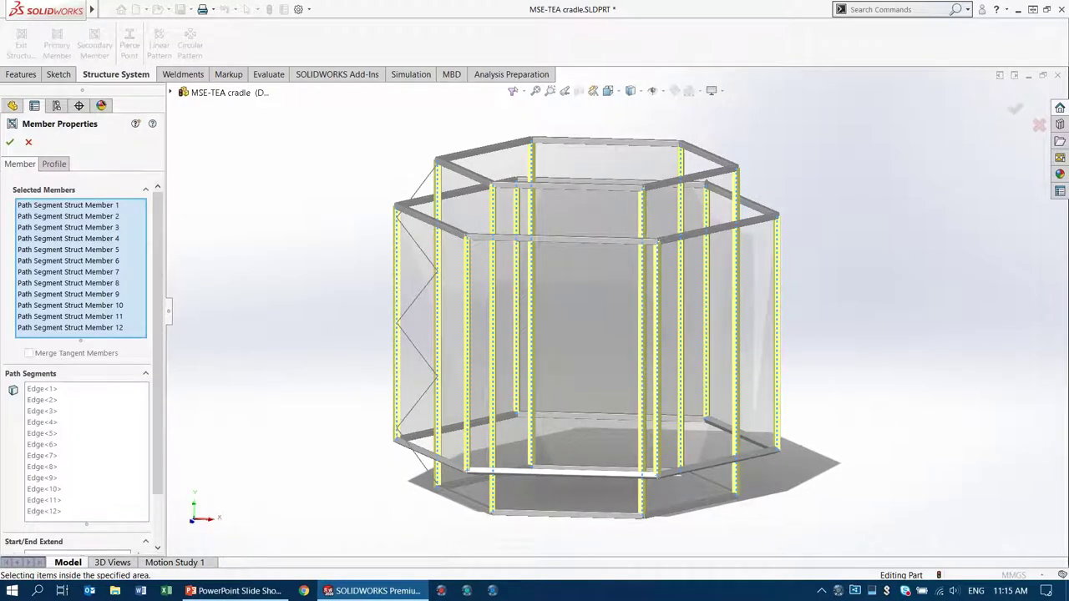
{"action": "scroll", "coordinate": [439, 177], "scroll_direction": "down", "scroll_amount": 5}
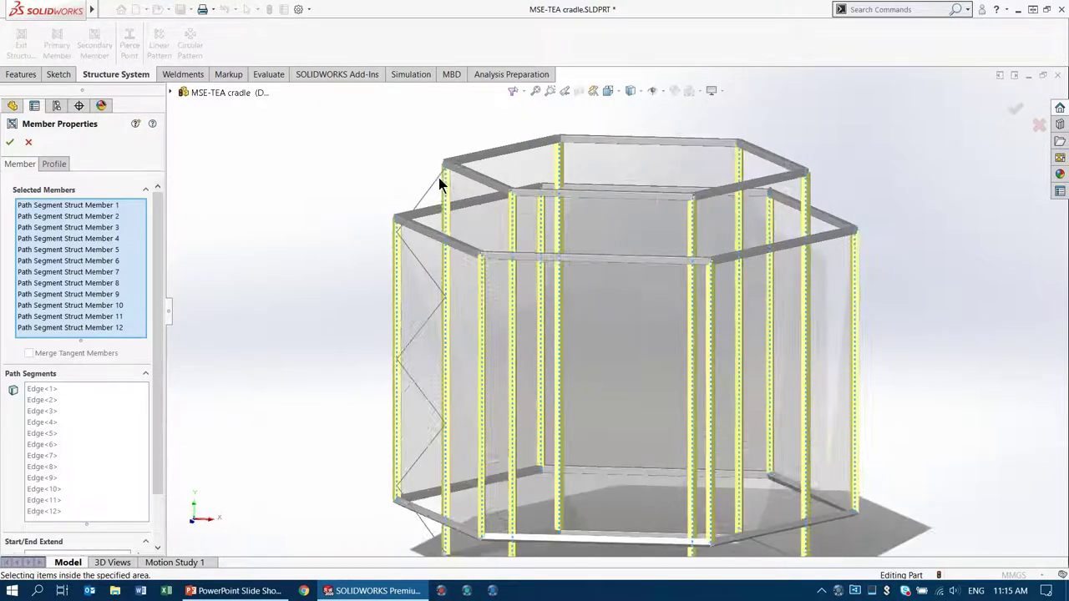
{"action": "scroll", "coordinate": [443, 228], "scroll_direction": "down", "scroll_amount": 3}
{"action": "middle_click_drag", "start_coordinate": [463, 281], "coordinate": [397, 208]}
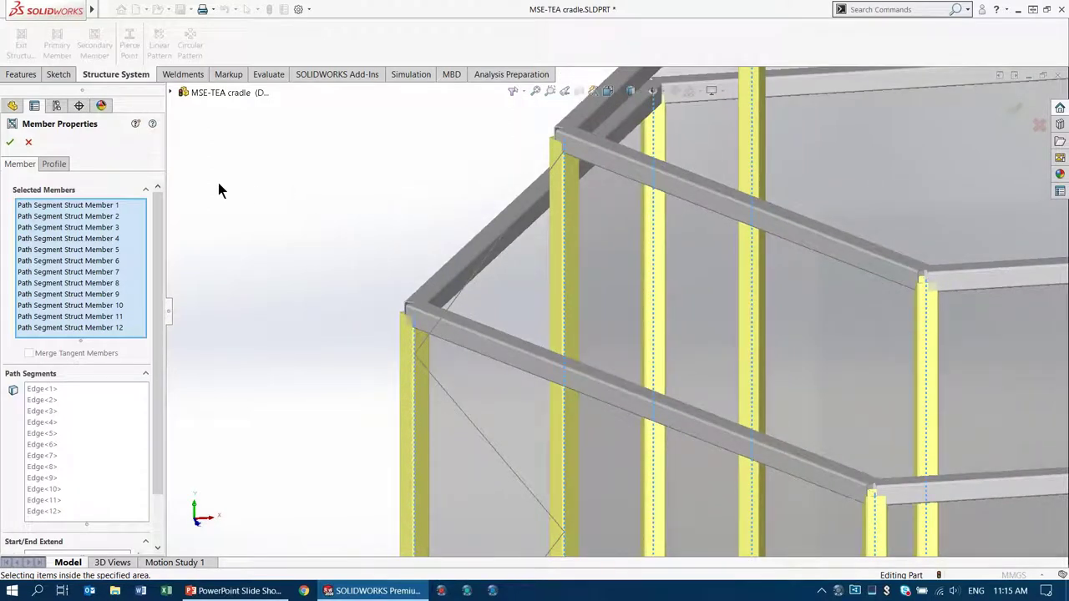
Change their profile to Al Round Tubing, Al RND TUBE 10 OD x 0.375 Wall, and apply
{"action": "left_click", "coordinate": [47, 164]}
{"action": "left_click", "coordinate": [85, 251]}
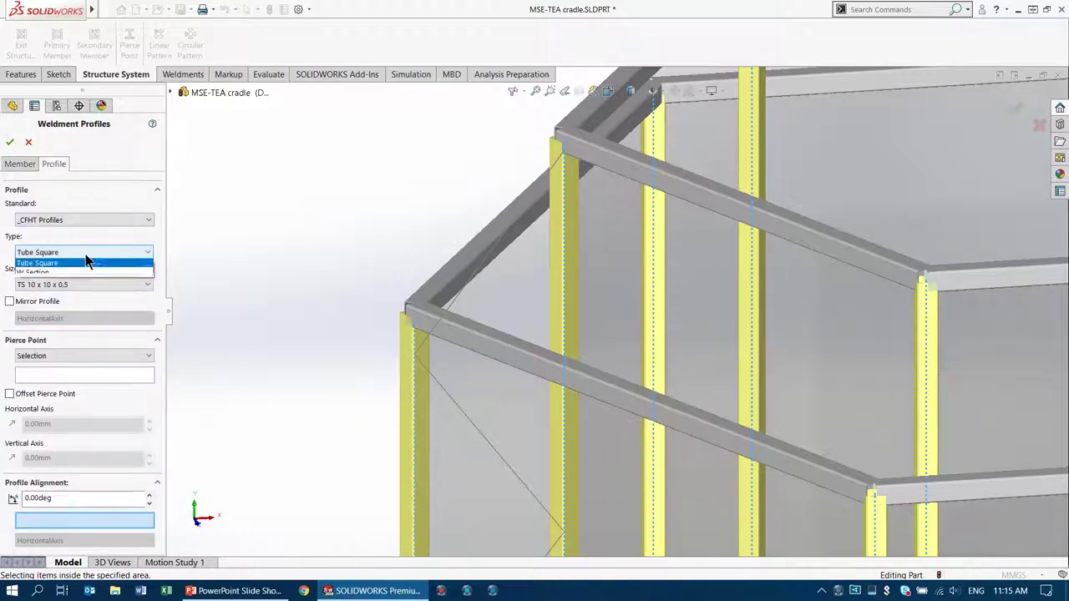
{"action": "left_click", "coordinate": [85, 266]}
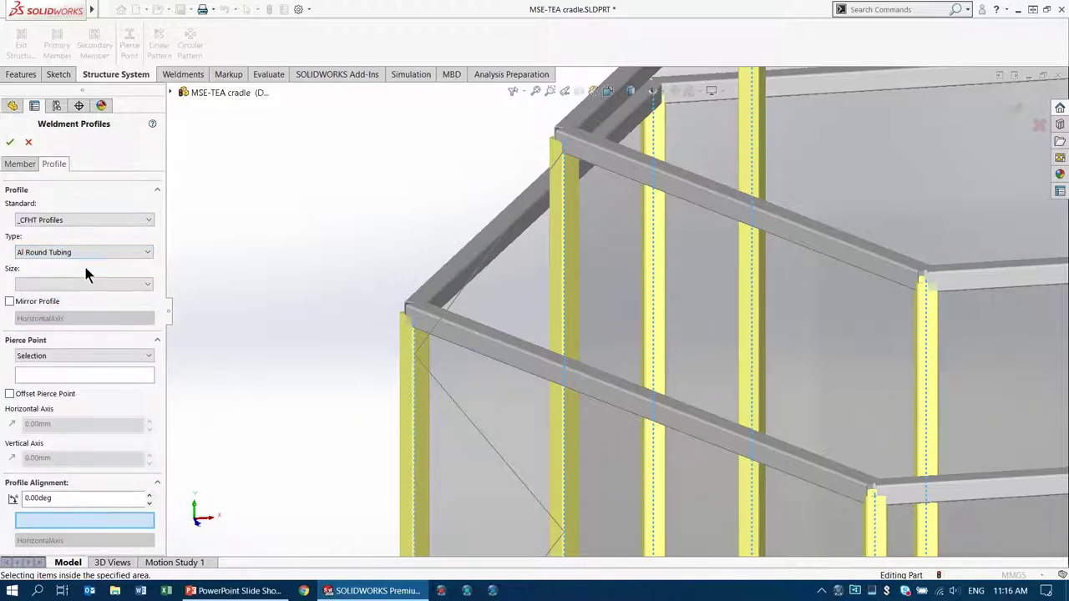
{"action": "left_click", "coordinate": [90, 282]}
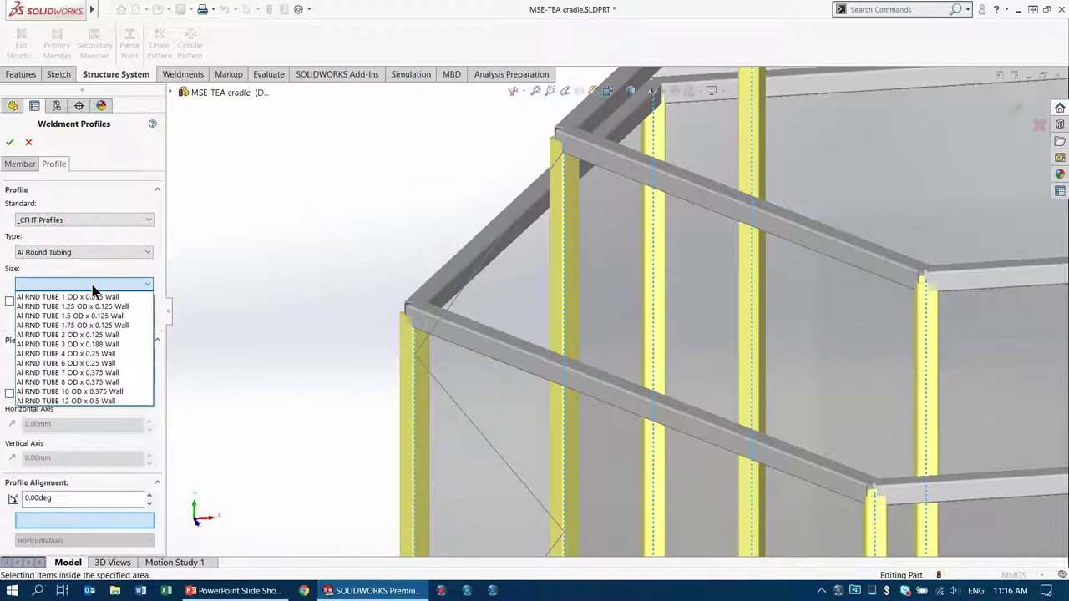
{"action": "left_click", "coordinate": [95, 391]}
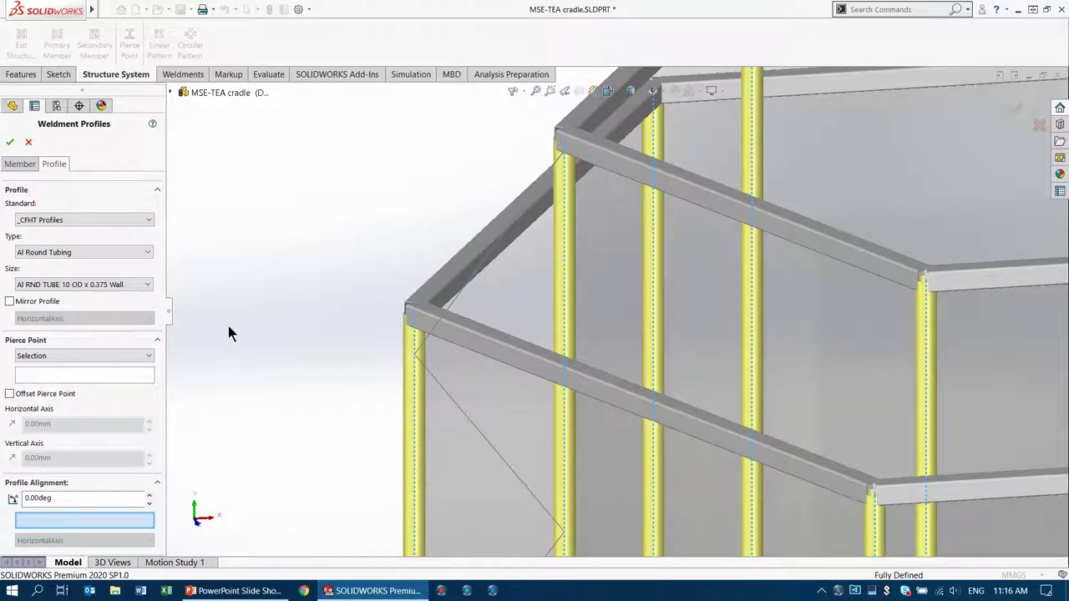
{"action": "left_click", "coordinate": [10, 144]}
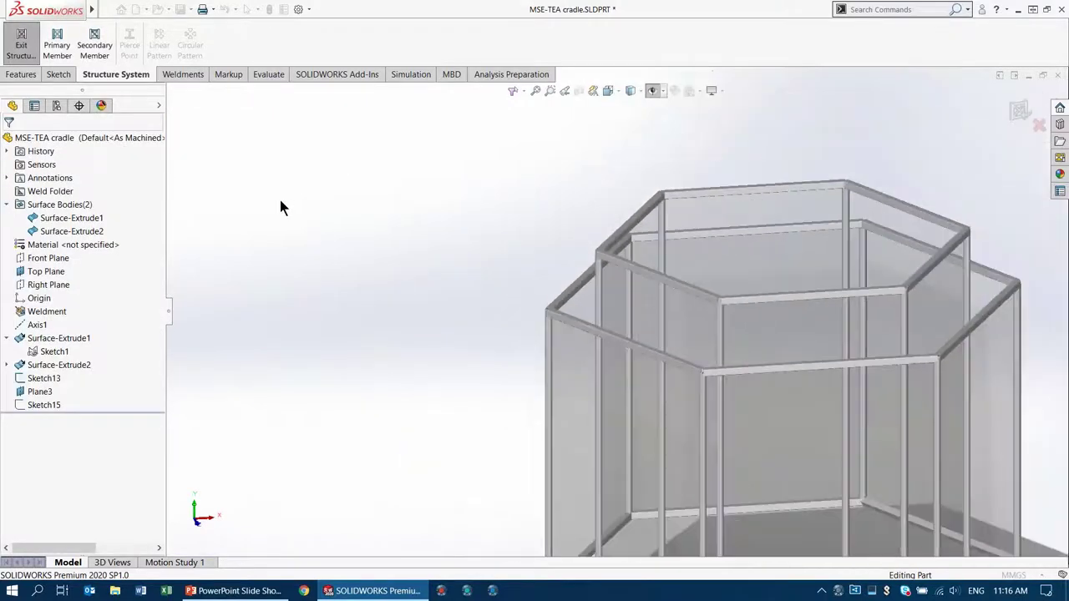
Hide Sketch15 and display Plane3 and Axis1 around the hexagonal frame
{"action": "scroll", "coordinate": [353, 257], "scroll_direction": "up", "scroll_amount": 5}
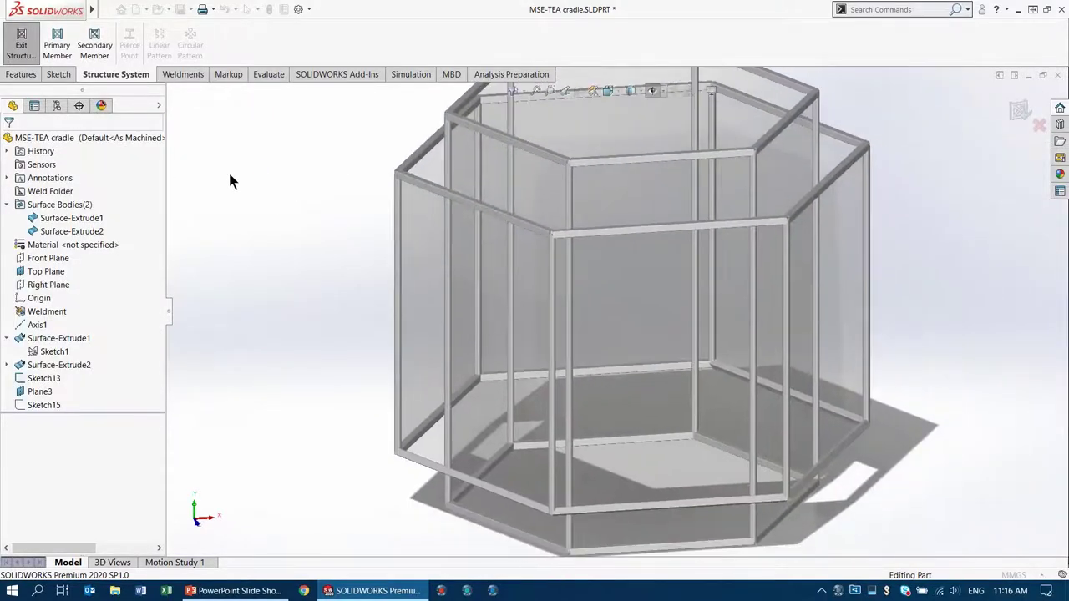
{"action": "mouse_move", "coordinate": [291, 197]}
{"action": "middle_mouse_down"}
{"action": "mouse_move", "coordinate": [287, 220]}
{"action": "mouse_move", "coordinate": [289, 193]}
{"action": "middle_mouse_up"}
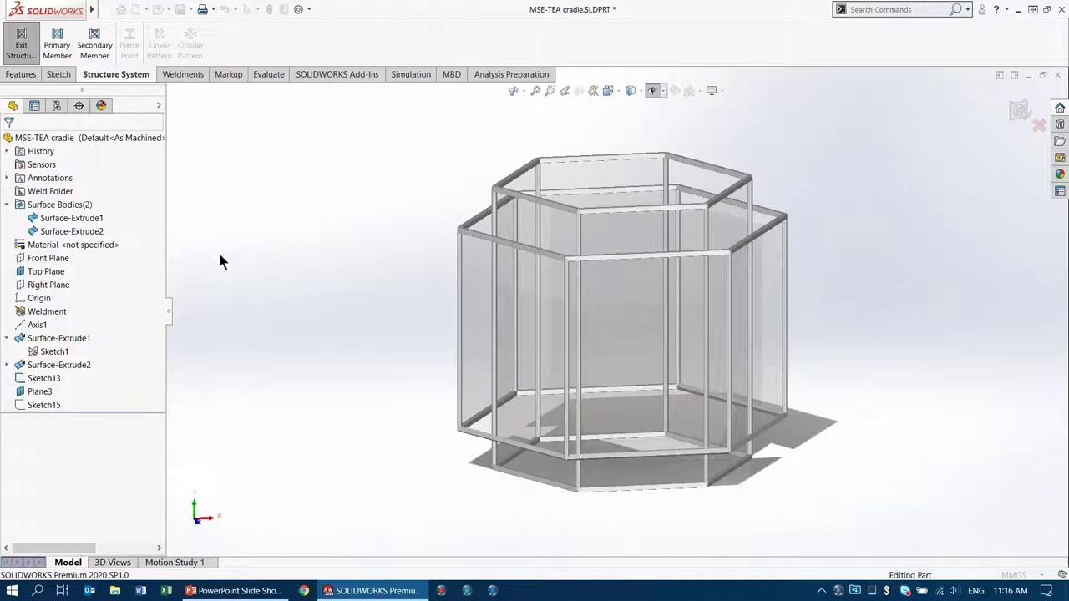
{"action": "left_click", "coordinate": [47, 405]}
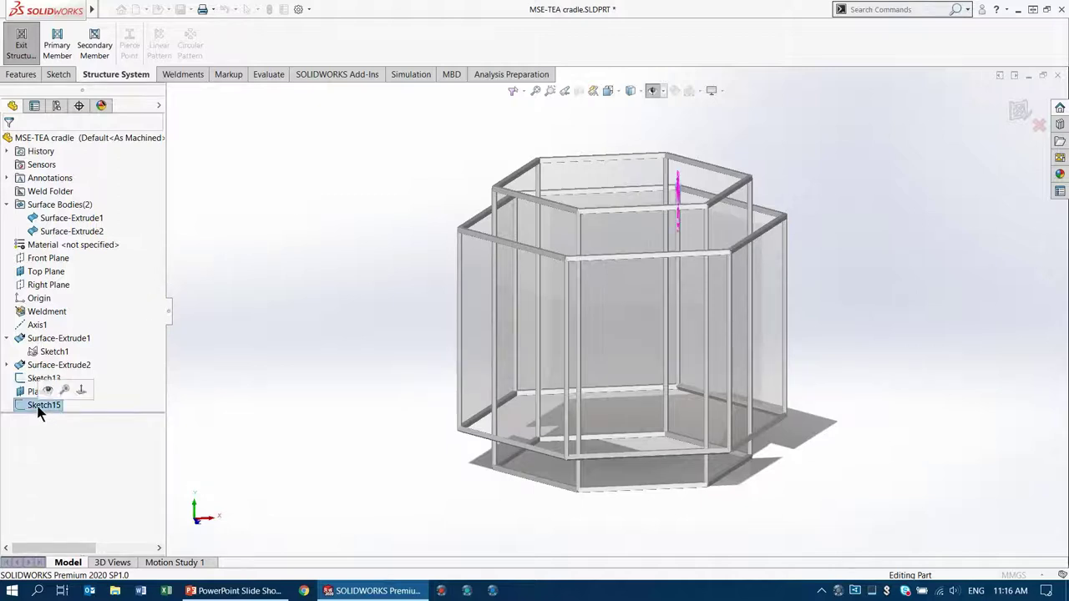
{"action": "left_click", "coordinate": [47, 388]}
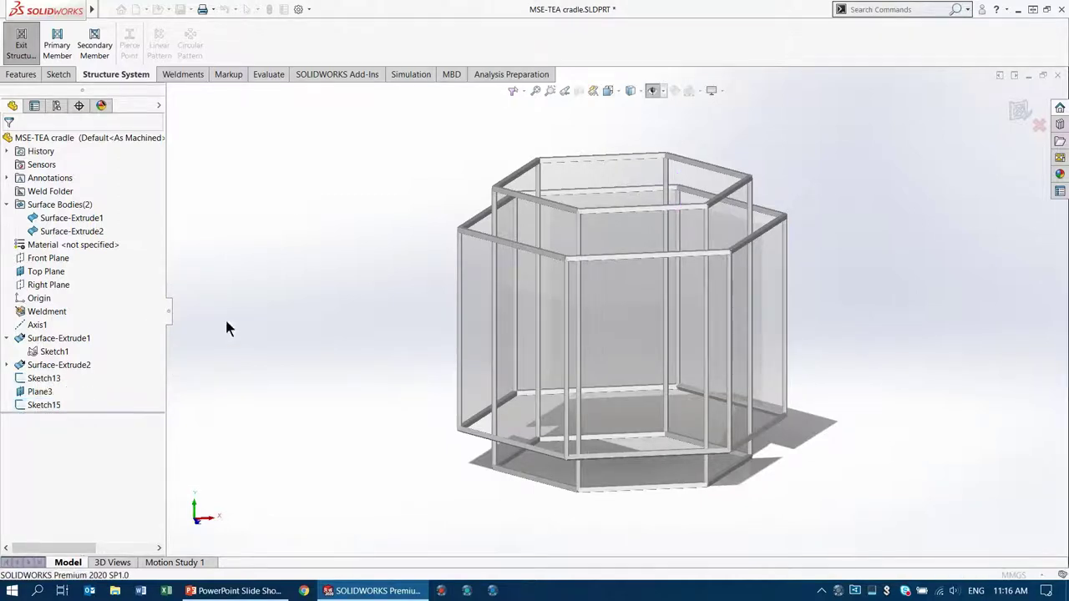
{"action": "left_click", "coordinate": [653, 90]}
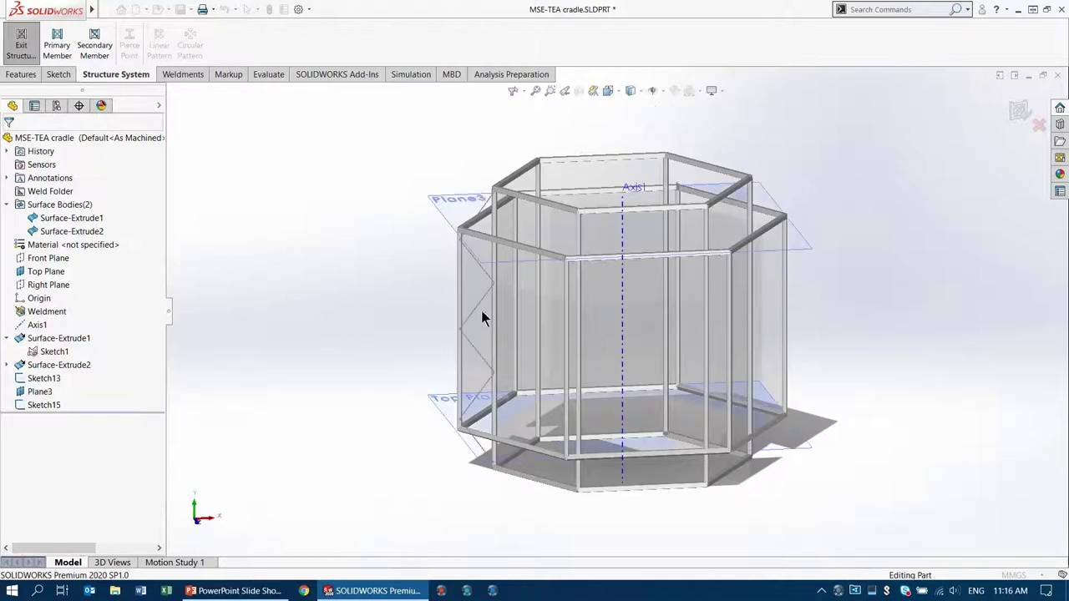
{"action": "middle_click_drag", "start_coordinate": [497, 344], "coordinate": [499, 278]}
{"action": "scroll", "coordinate": [486, 238], "scroll_direction": "down", "scroll_amount": 2}
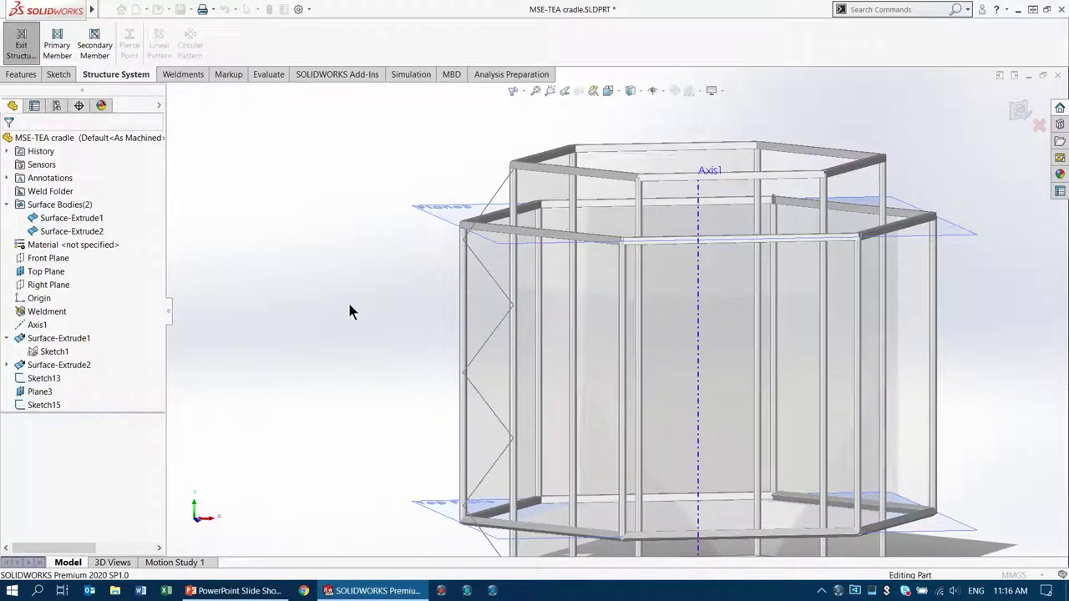
Start a primary member along Sketch13 Lines 12, 2, 3, 5, 6 and 15
{"action": "left_click", "coordinate": [56, 42]}
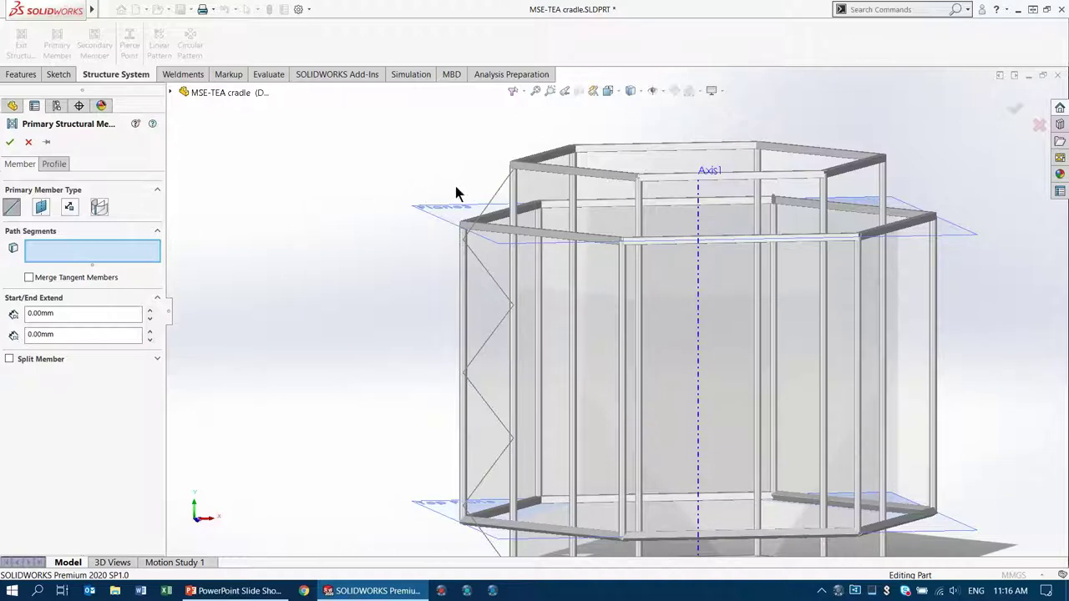
{"action": "left_click", "coordinate": [500, 192]}
{"action": "left_click", "coordinate": [494, 284]}
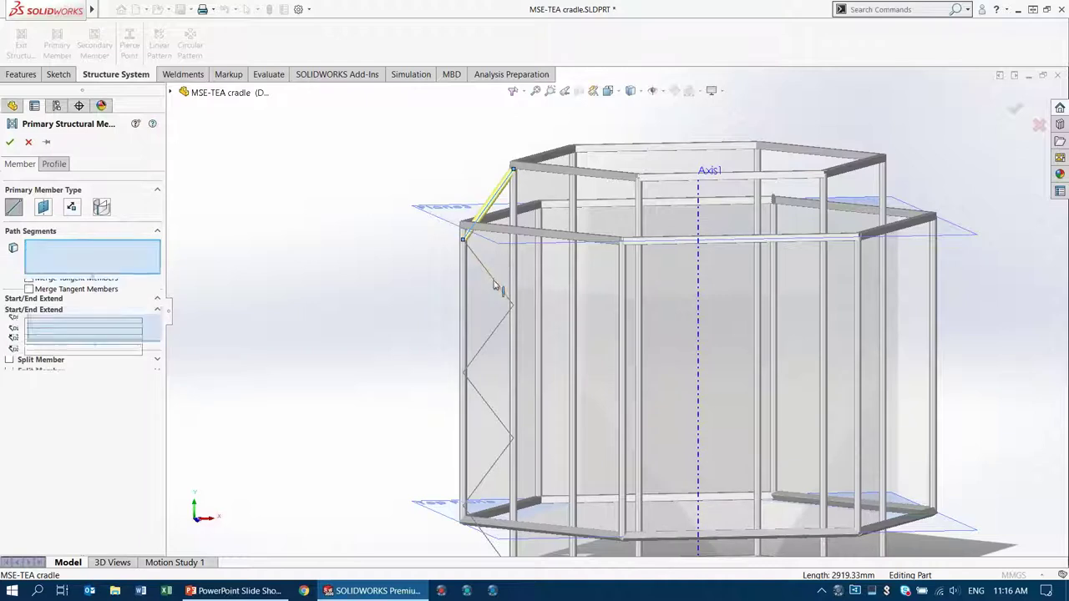
{"action": "left_click", "coordinate": [503, 328]}
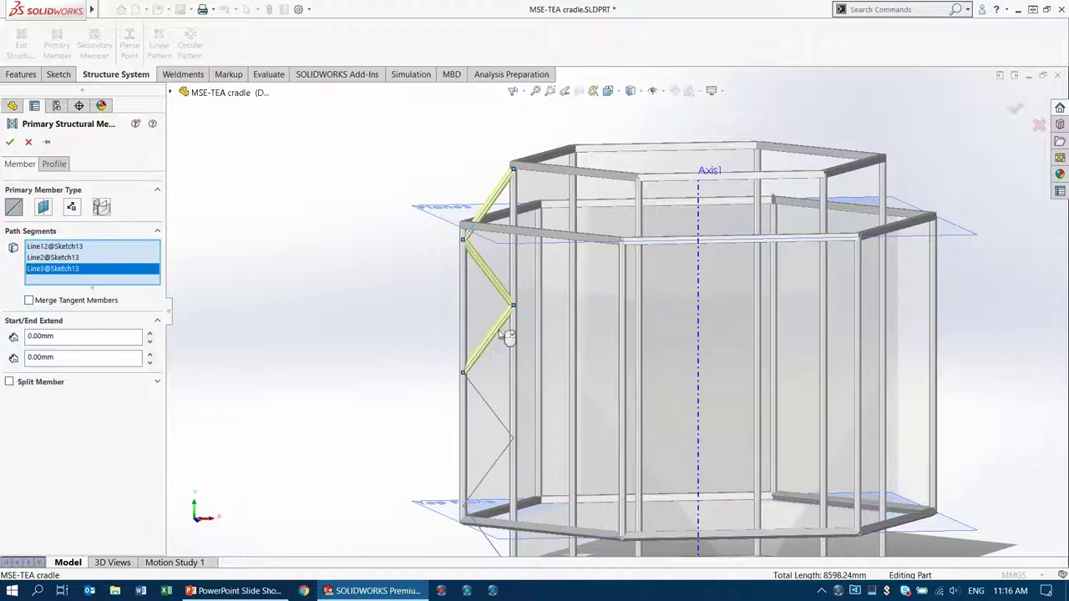
{"action": "left_click", "coordinate": [497, 418]}
{"action": "middle_click_drag", "start_coordinate": [496, 410], "coordinate": [470, 293], "text": "ctrl"}
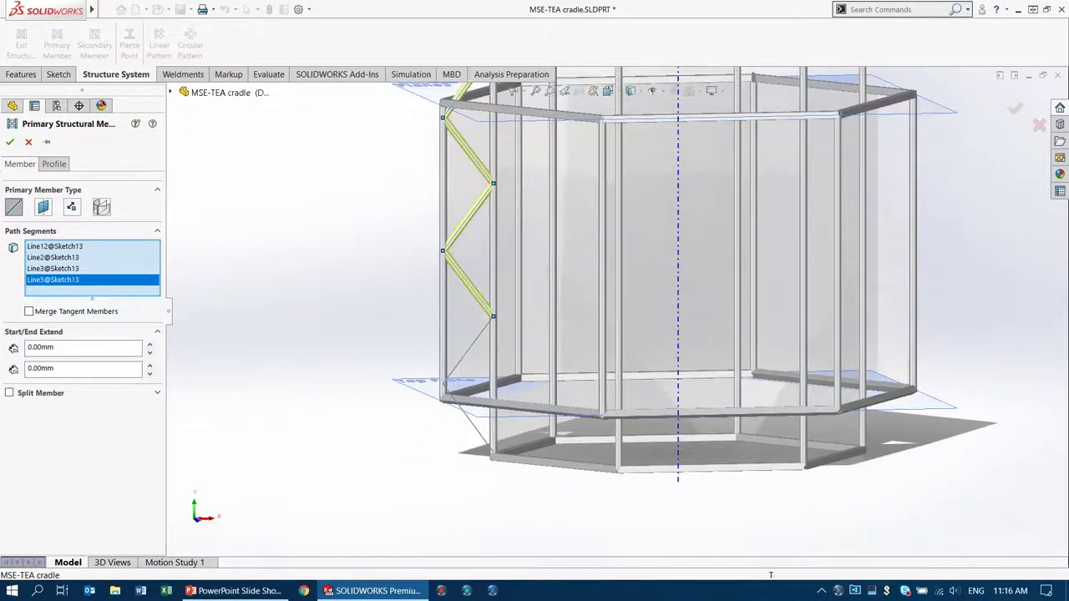
{"action": "left_click", "coordinate": [481, 342]}
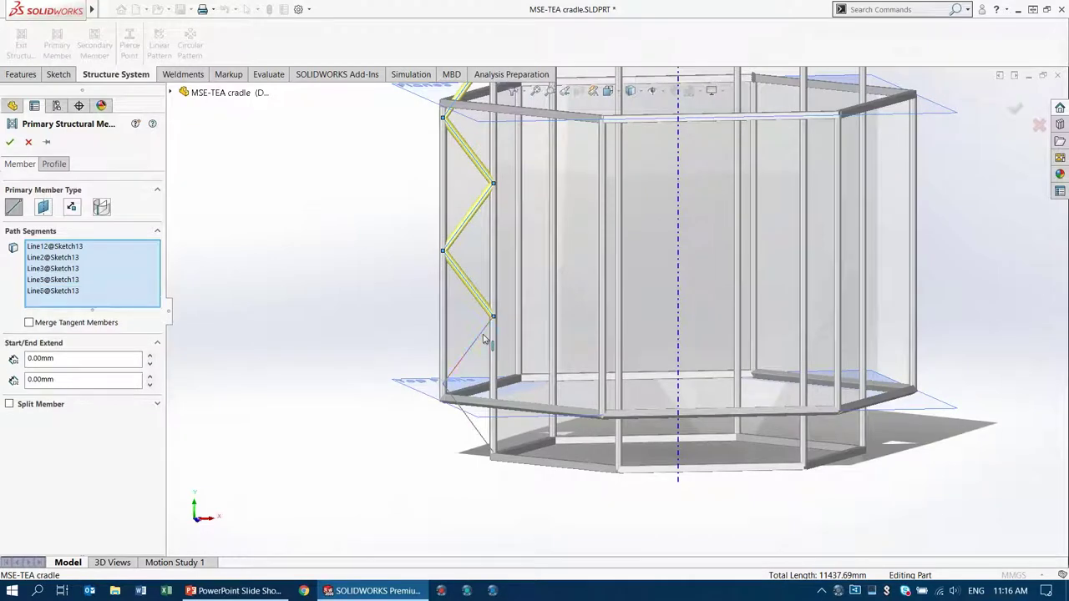
{"action": "left_click", "coordinate": [478, 434]}
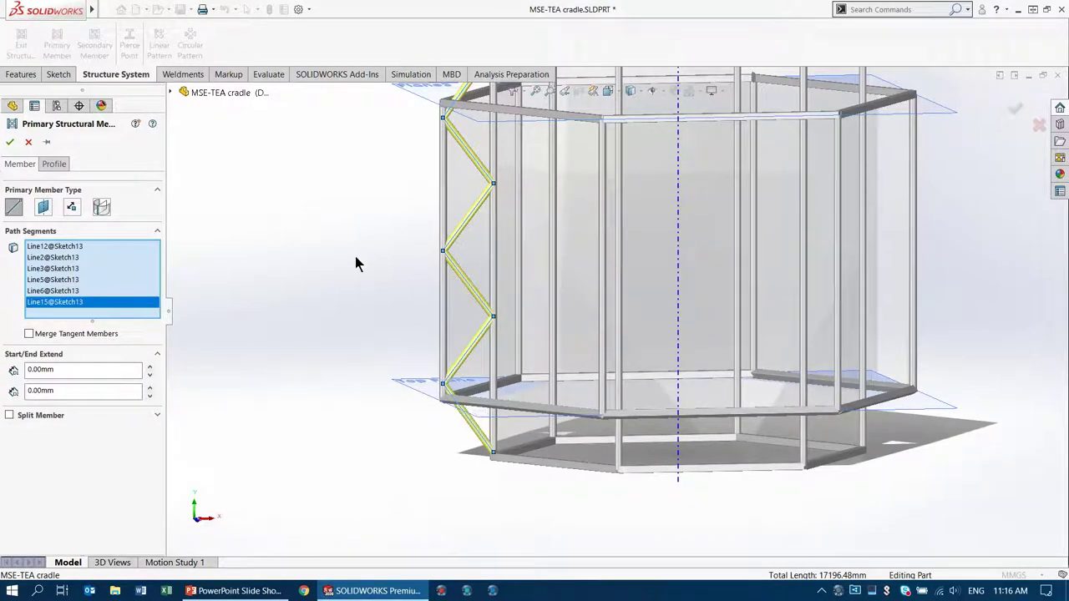
Set the brace tube size to Al RND TUBE 7 OD x 0.375 Wall and create it
{"action": "left_click", "coordinate": [53, 164]}
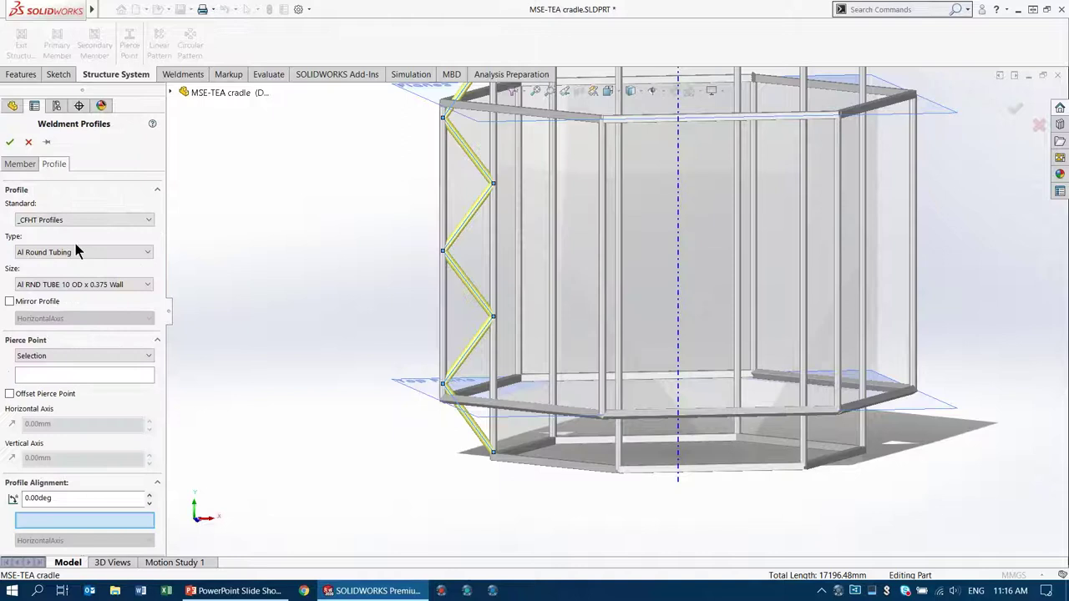
{"action": "left_click", "coordinate": [78, 285]}
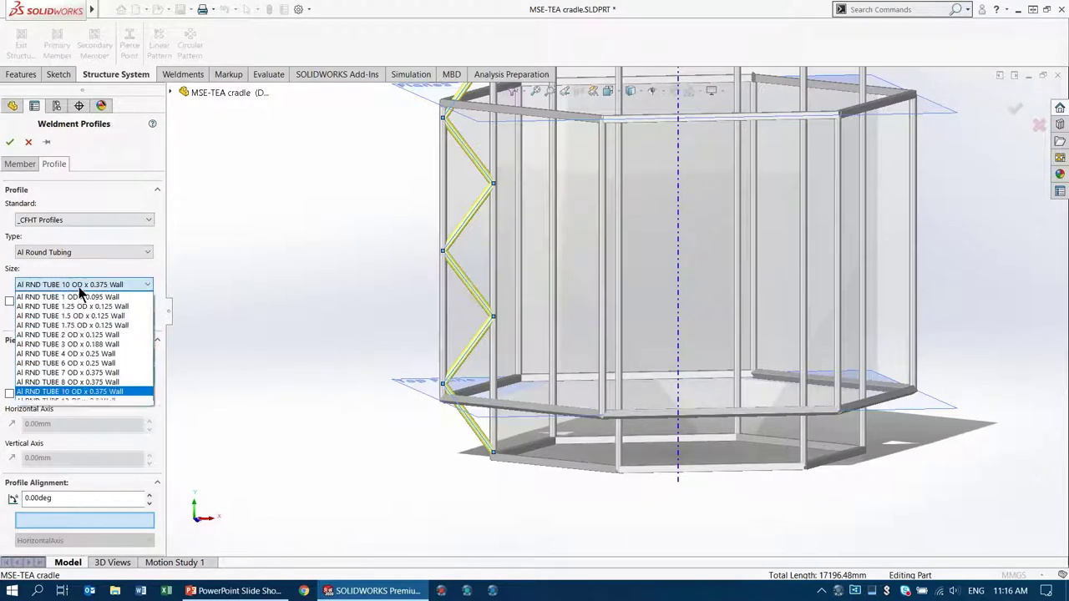
{"action": "left_click", "coordinate": [91, 372]}
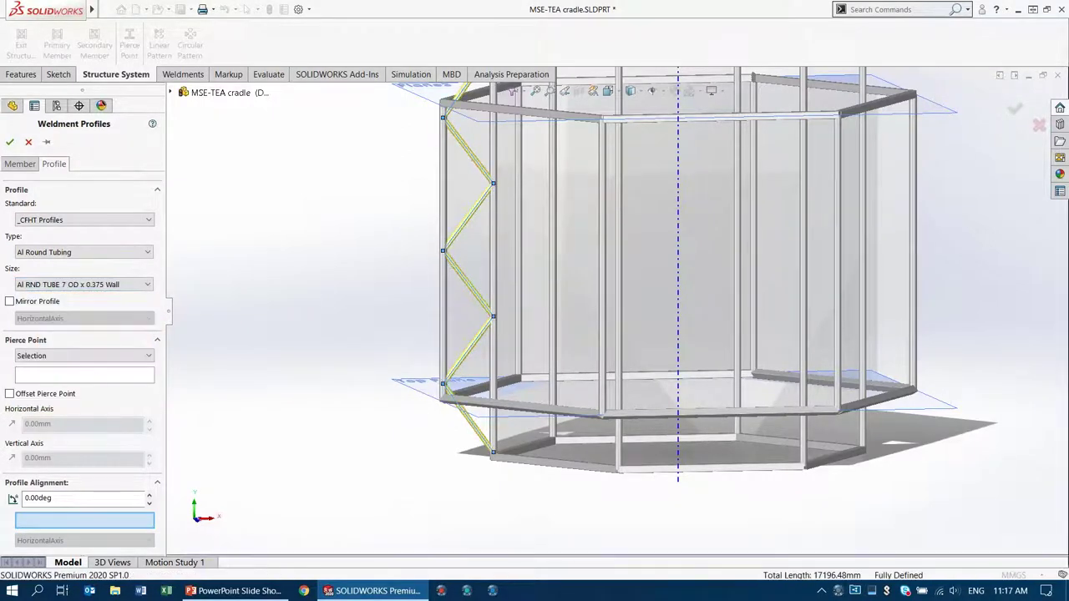
{"action": "left_click", "coordinate": [20, 163]}
{"action": "middle_click_drag", "start_coordinate": [317, 200], "coordinate": [289, 284]}
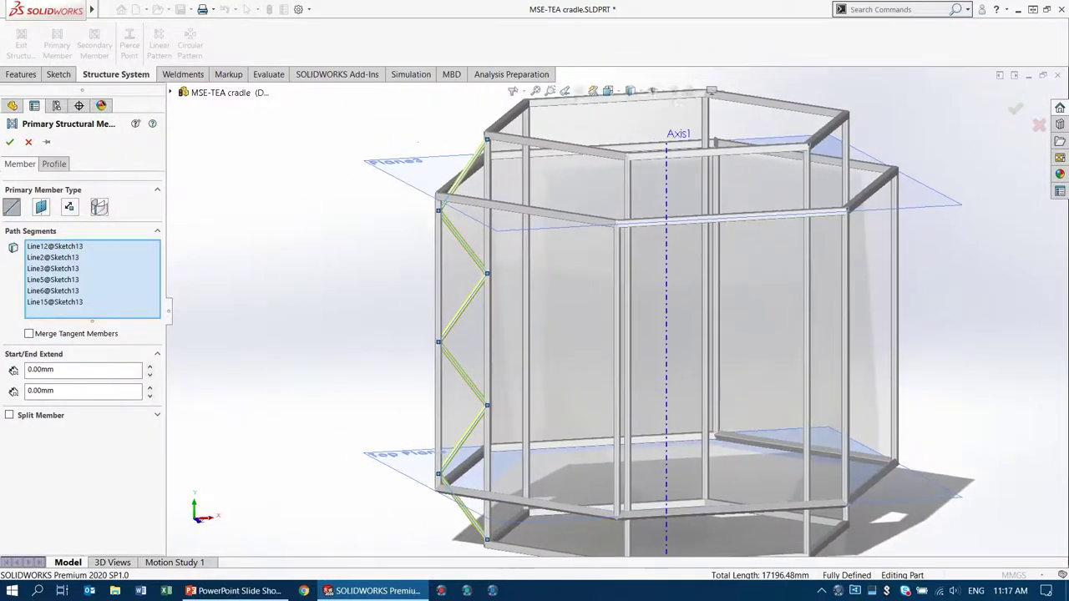
{"action": "left_click", "coordinate": [9, 142]}
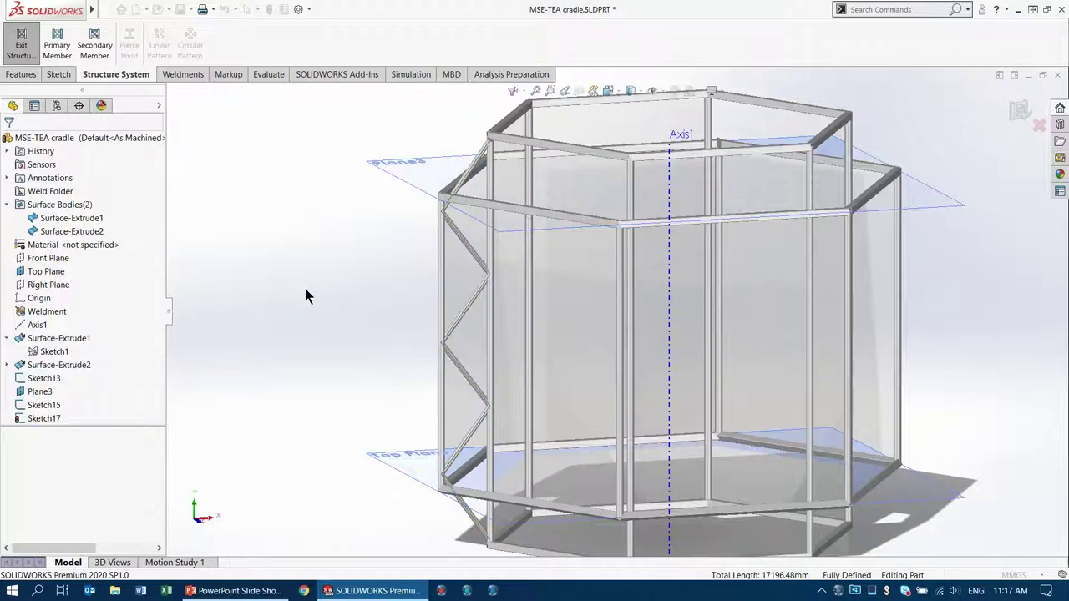
{"action": "scroll", "coordinate": [325, 287], "scroll_direction": "up", "scroll_amount": 2}
Zoom out to the whole frame and start a Secondary Member
{"action": "middle_click_drag", "start_coordinate": [326, 287], "coordinate": [302, 290], "text": "ctrl"}
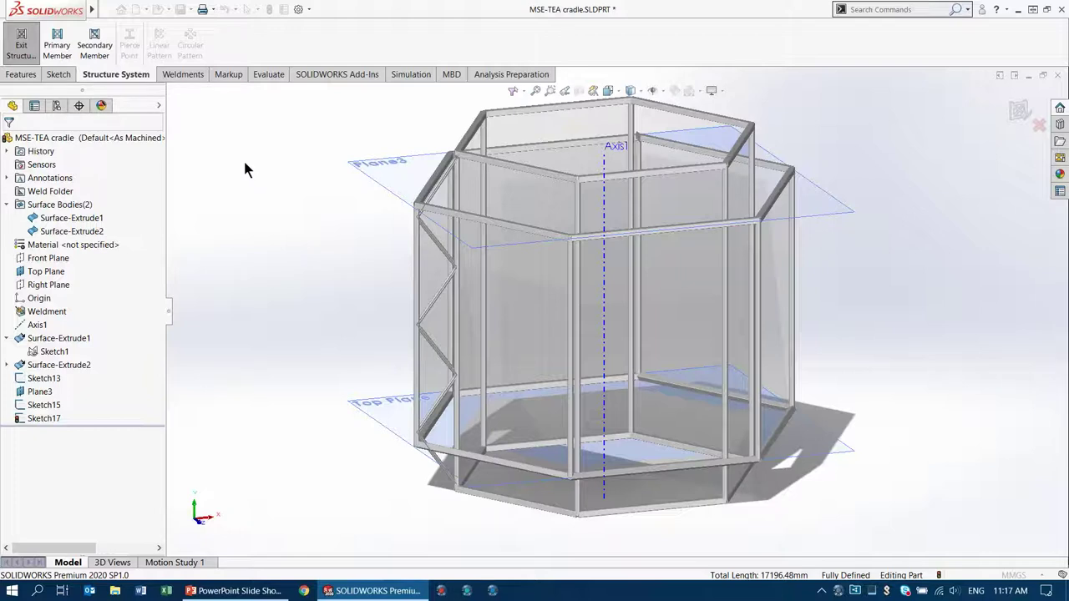
{"action": "left_click", "coordinate": [93, 48]}
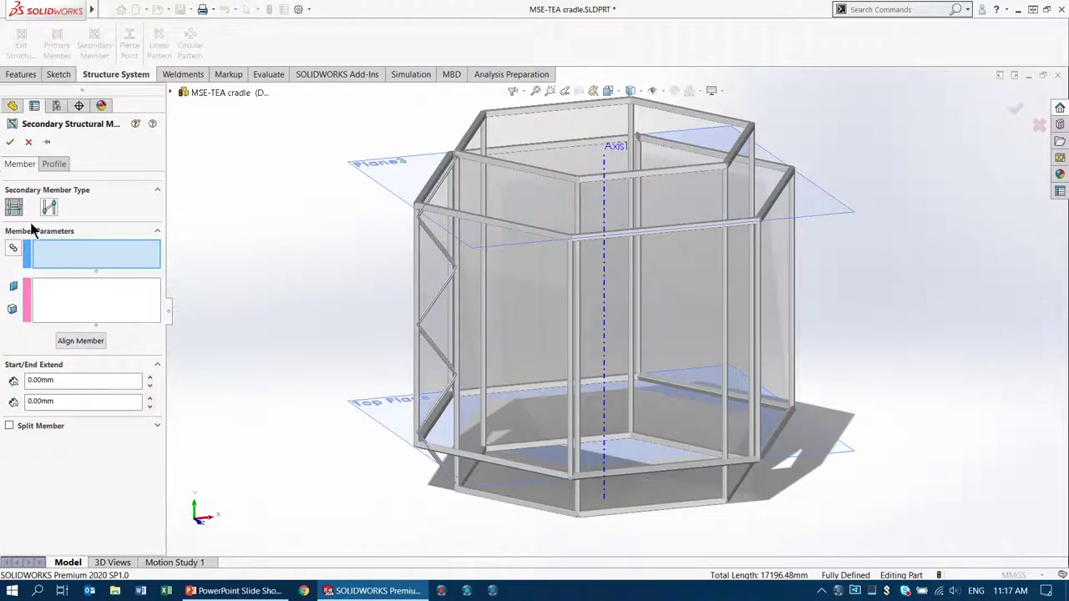
Choose Top Plane and Plane3 as support planes, view isometric, and activate member selection
{"action": "left_click", "coordinate": [14, 207]}
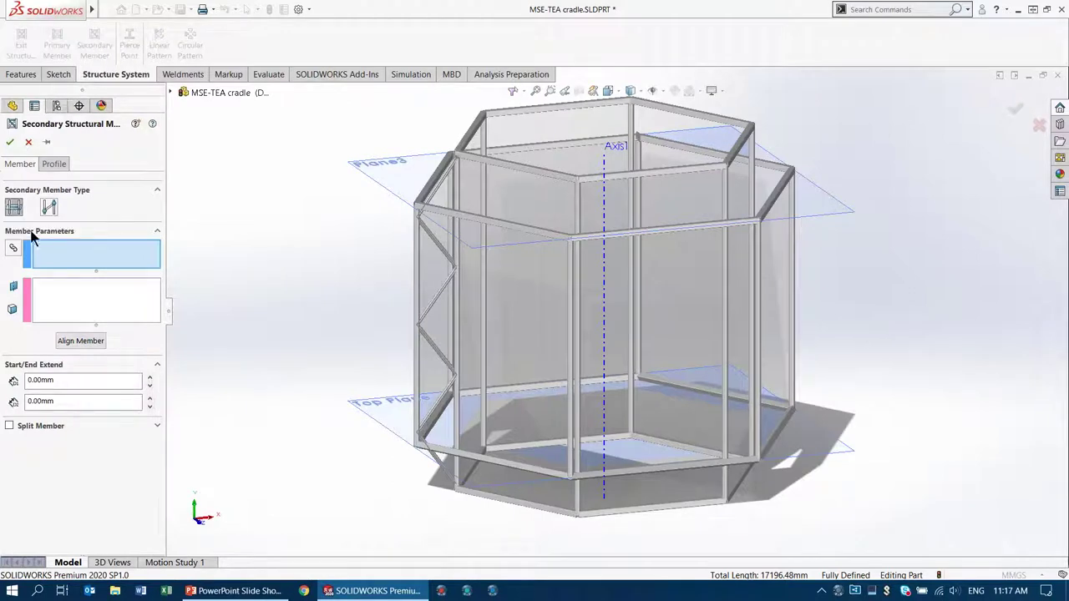
{"action": "left_click", "coordinate": [56, 316]}
{"action": "middle_click_drag", "start_coordinate": [292, 309], "coordinate": [295, 317]}
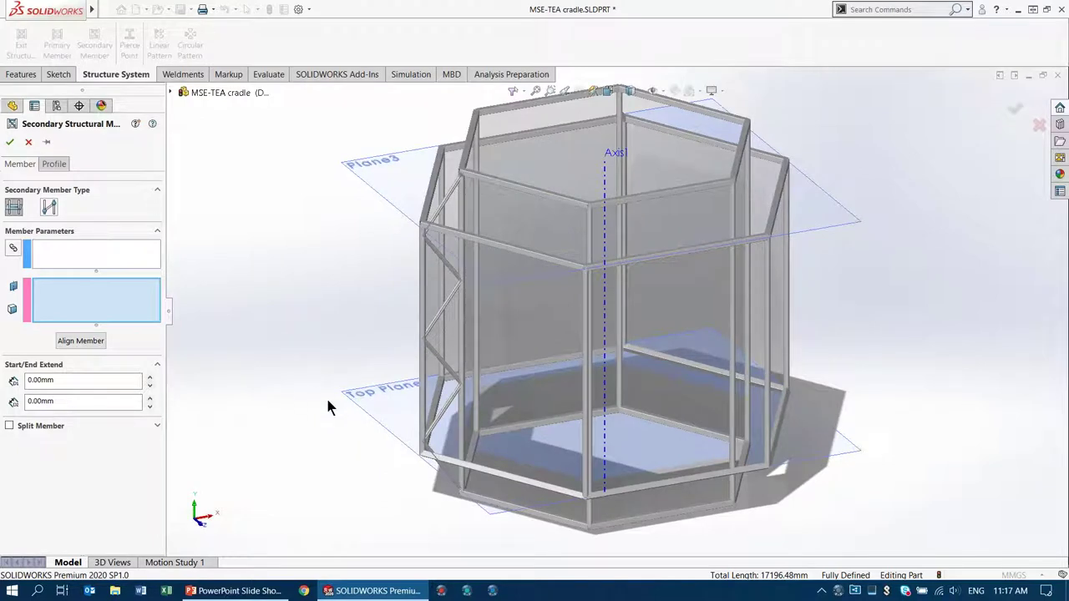
{"action": "left_click", "coordinate": [371, 411]}
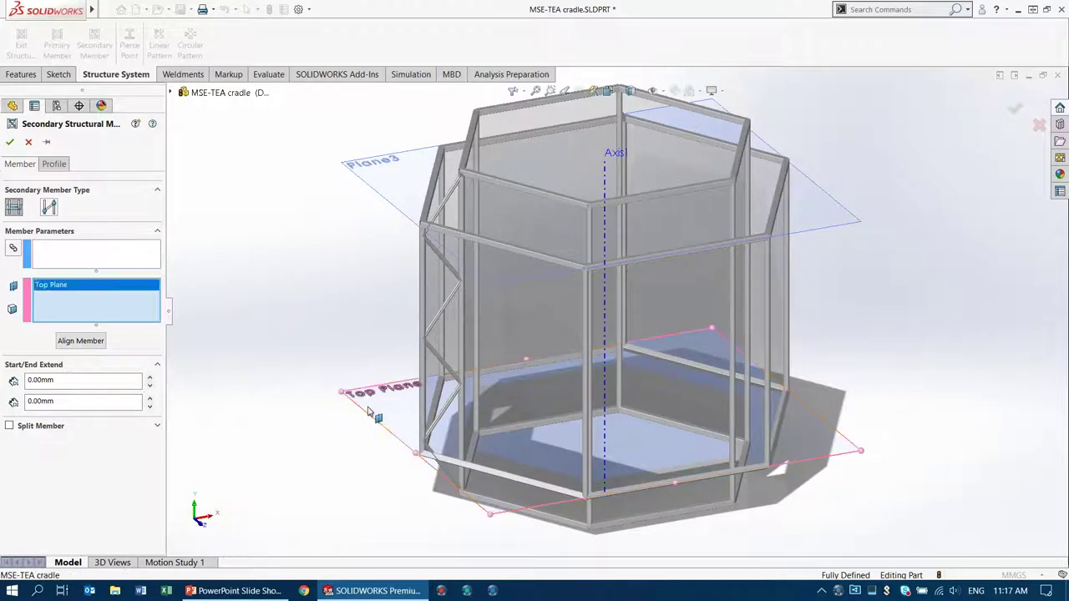
{"action": "left_click", "coordinate": [380, 201]}
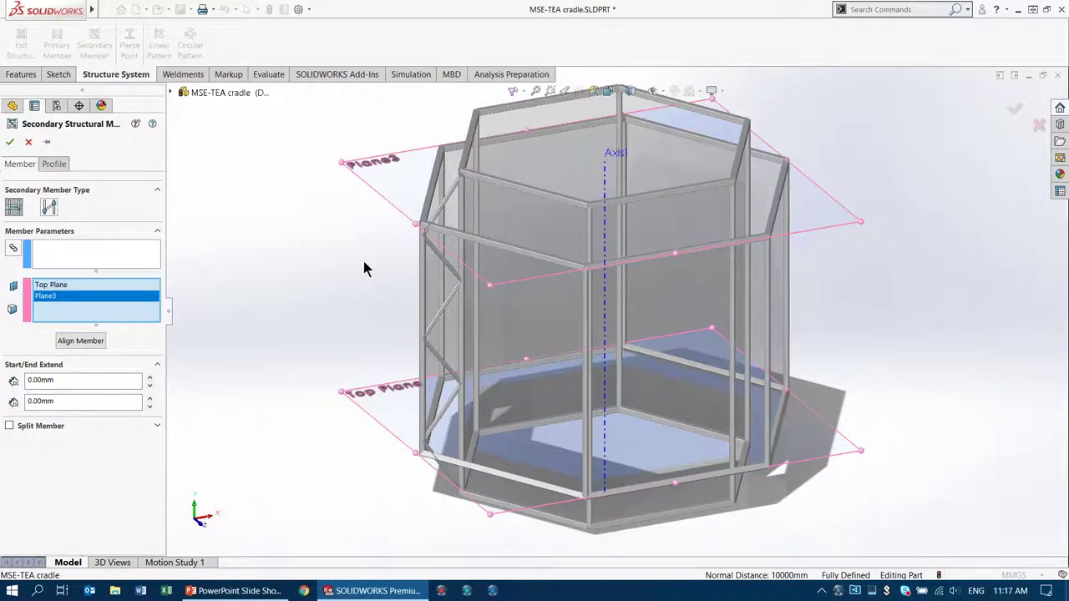
{"action": "key", "text": "ctrl+1"}
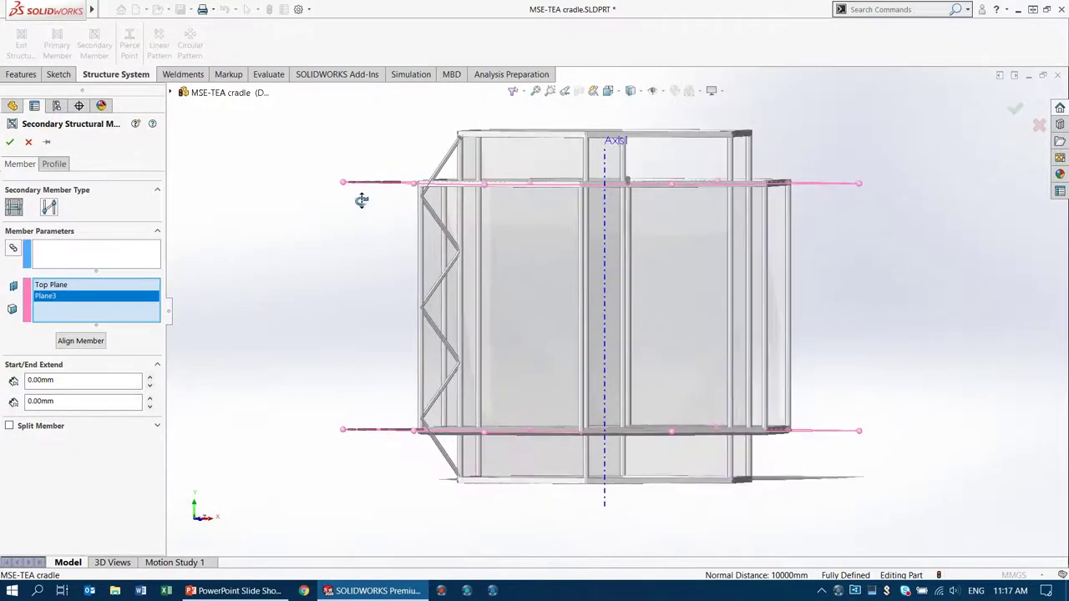
{"action": "key", "text": "ctrl+7"}
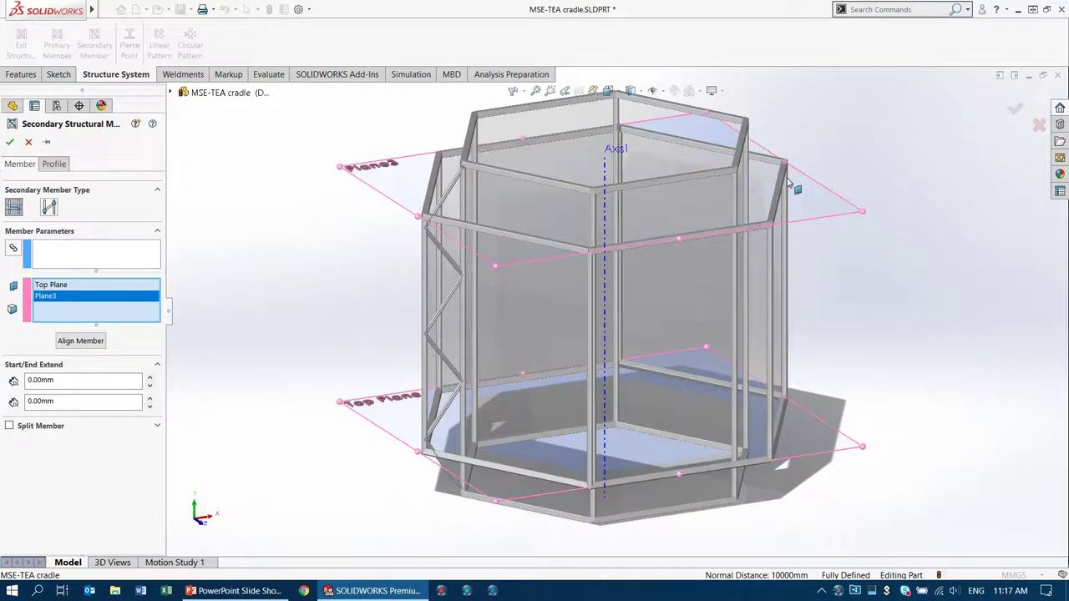
{"action": "scroll", "coordinate": [793, 167], "scroll_direction": "down", "scroll_amount": 2}
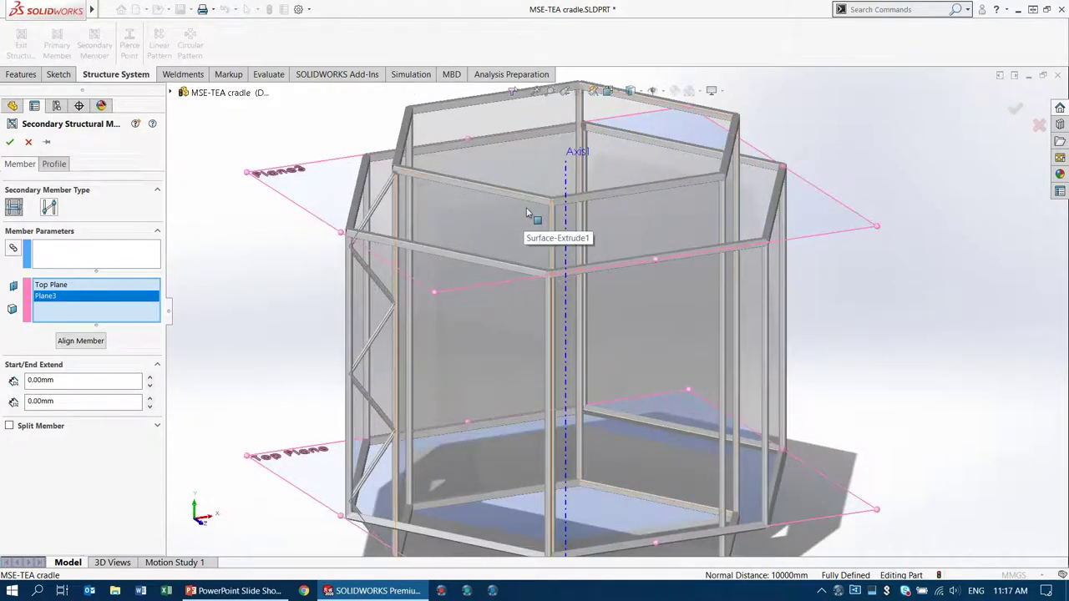
{"action": "left_click", "coordinate": [61, 252]}
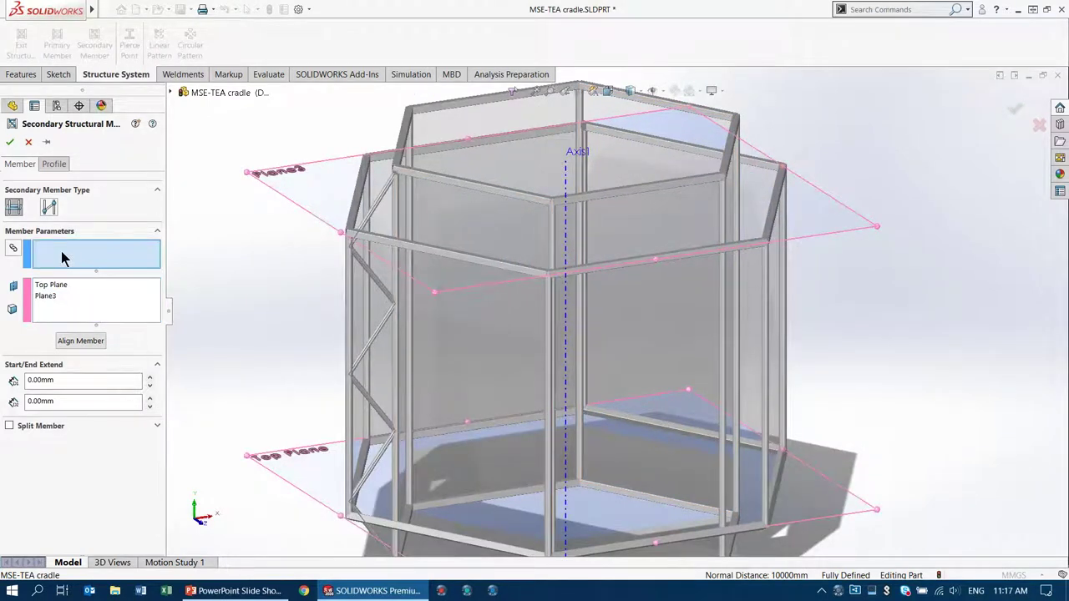
{"action": "scroll", "coordinate": [573, 144], "scroll_direction": "down", "scroll_amount": 1}
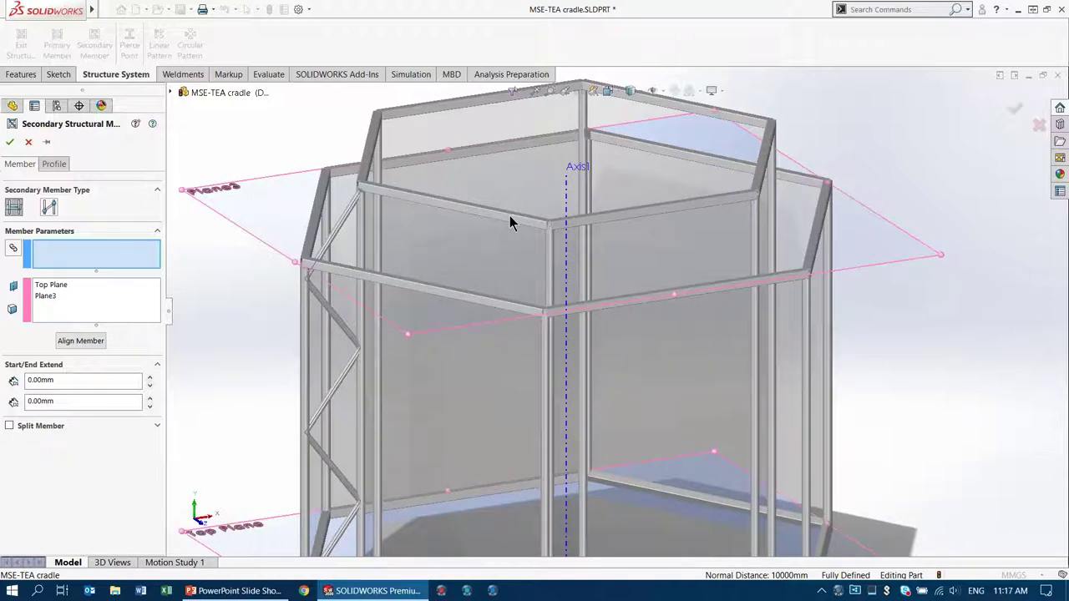
With chain selection on, pick the six columns around the hexagon, closing back at the first
{"action": "left_click", "coordinate": [12, 249]}
{"action": "left_click", "coordinate": [360, 240]}
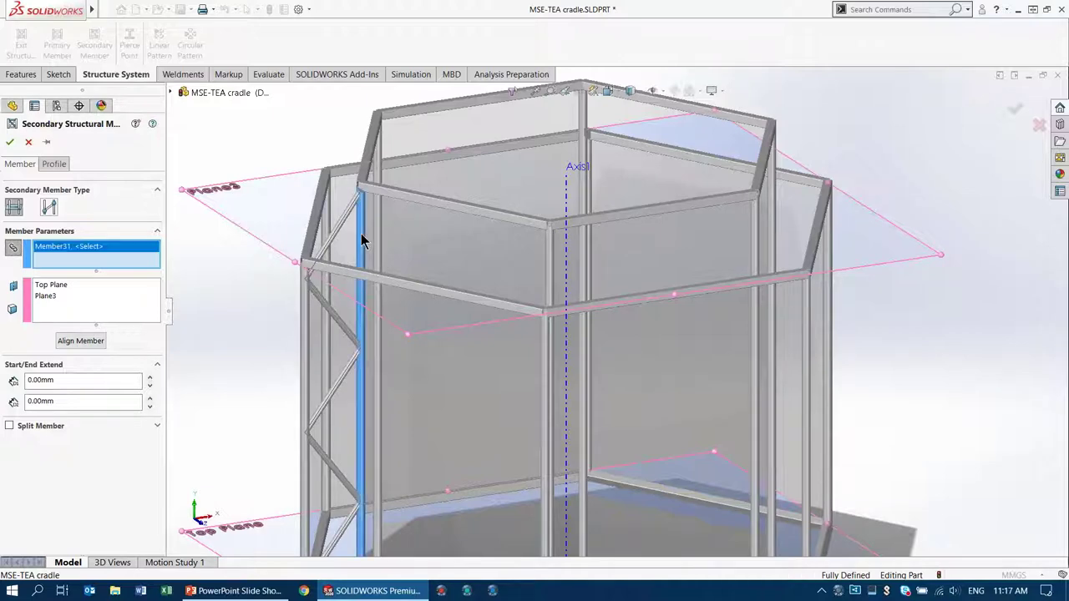
{"action": "left_click", "coordinate": [551, 282]}
{"action": "middle_click_drag", "start_coordinate": [477, 348], "coordinate": [477, 262]}
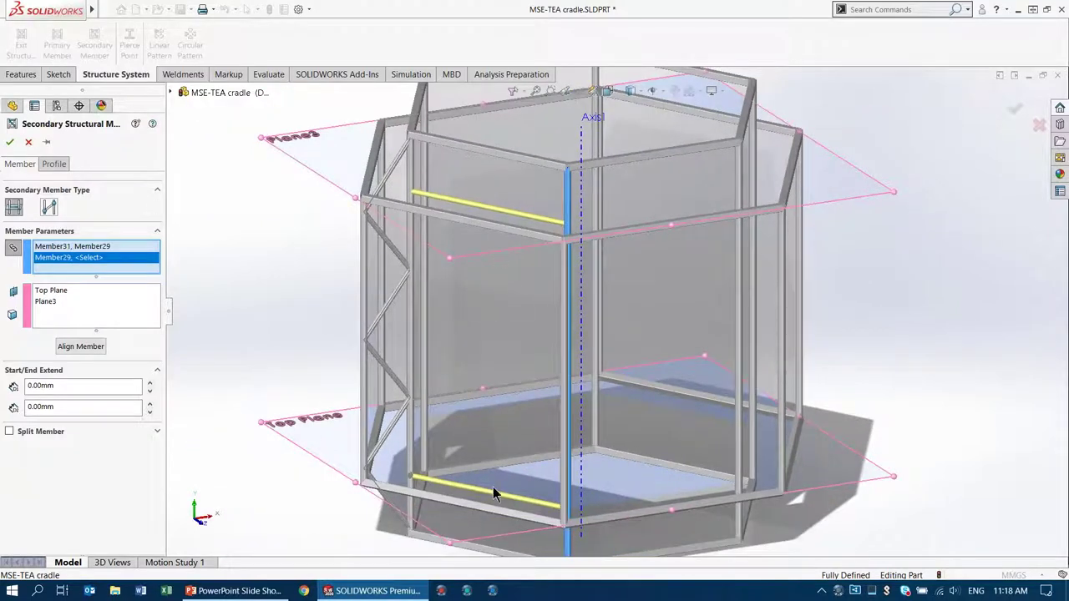
{"action": "left_click", "coordinate": [738, 195]}
{"action": "left_click", "coordinate": [755, 175]}
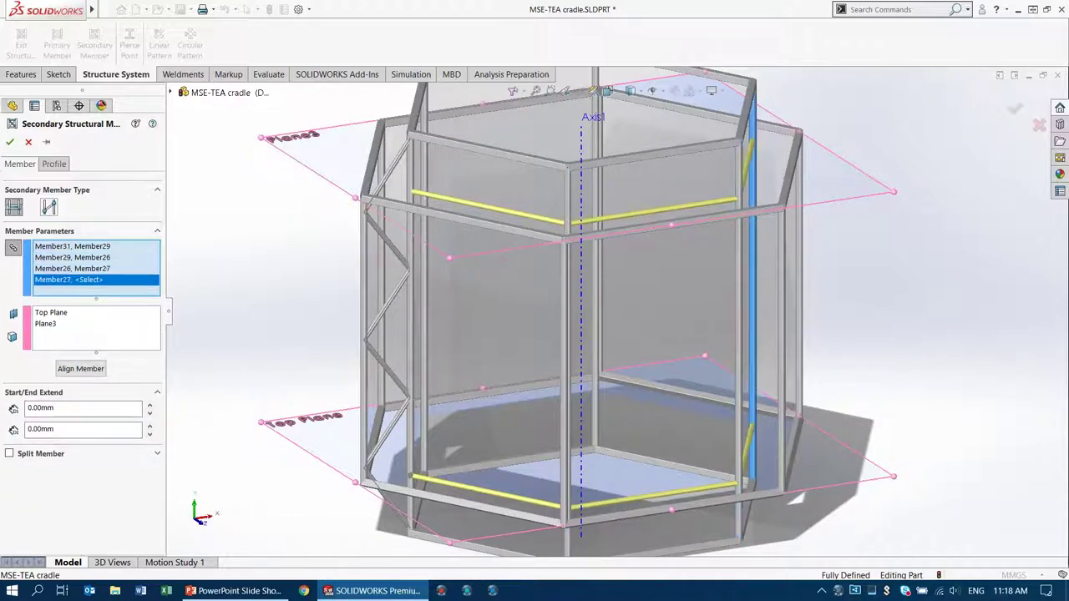
{"action": "scroll", "coordinate": [640, 143], "scroll_direction": "down", "scroll_amount": 3}
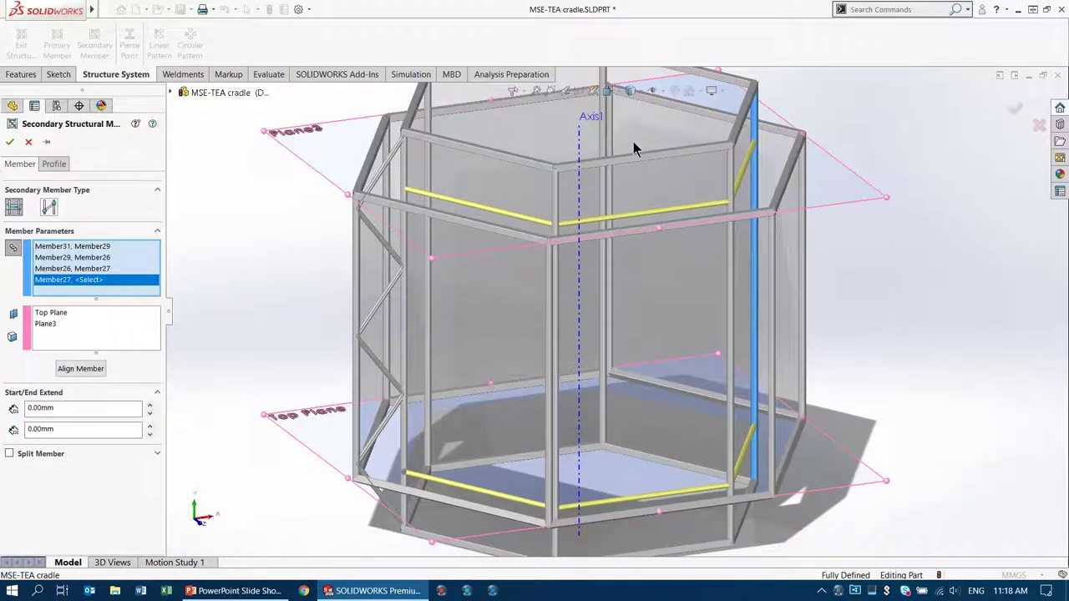
{"action": "left_click", "coordinate": [605, 129]}
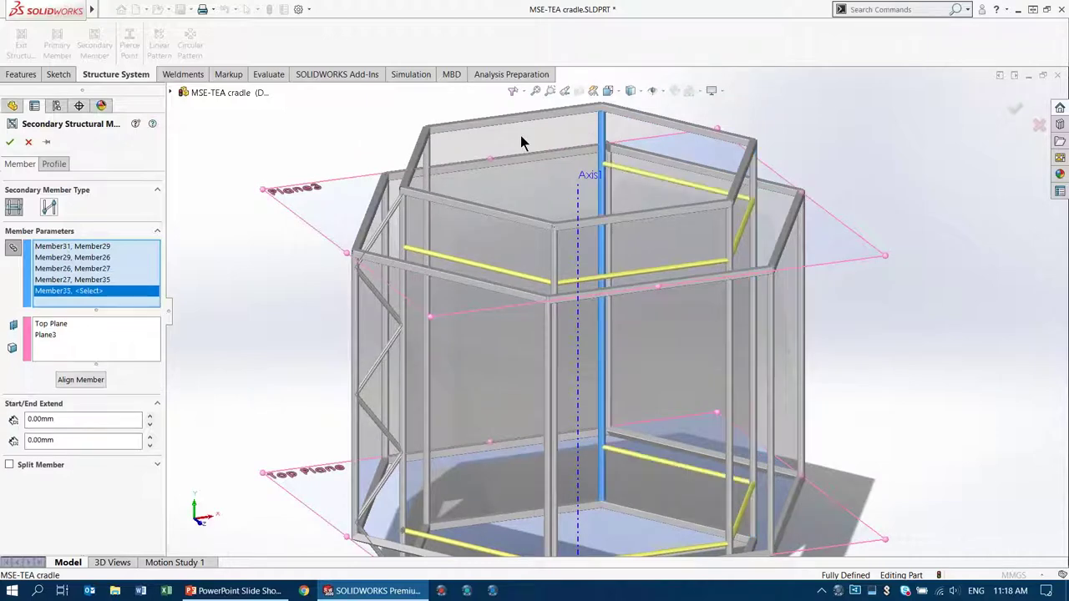
{"action": "left_click", "coordinate": [426, 163]}
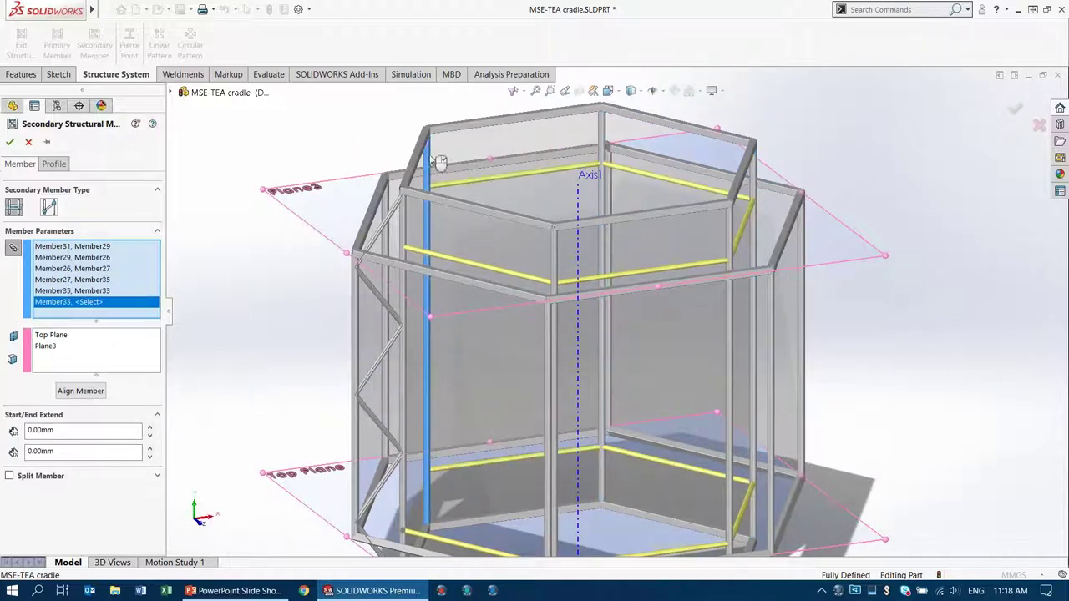
{"action": "left_click", "coordinate": [403, 224]}
{"action": "middle_click_drag", "start_coordinate": [481, 236], "coordinate": [479, 208]}
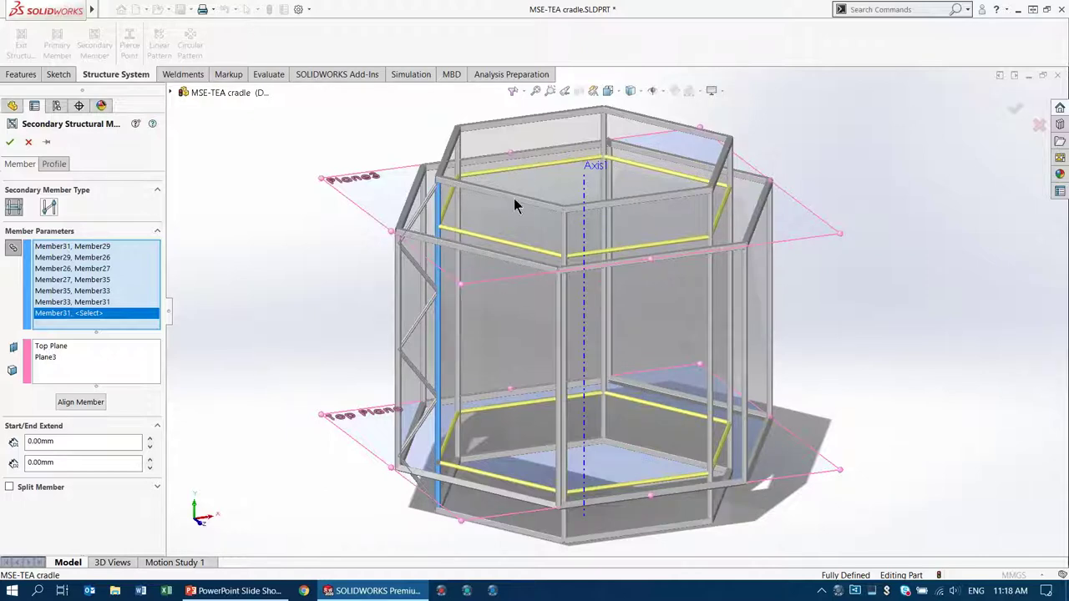
{"action": "scroll", "coordinate": [592, 234], "scroll_direction": "down", "scroll_amount": 2}
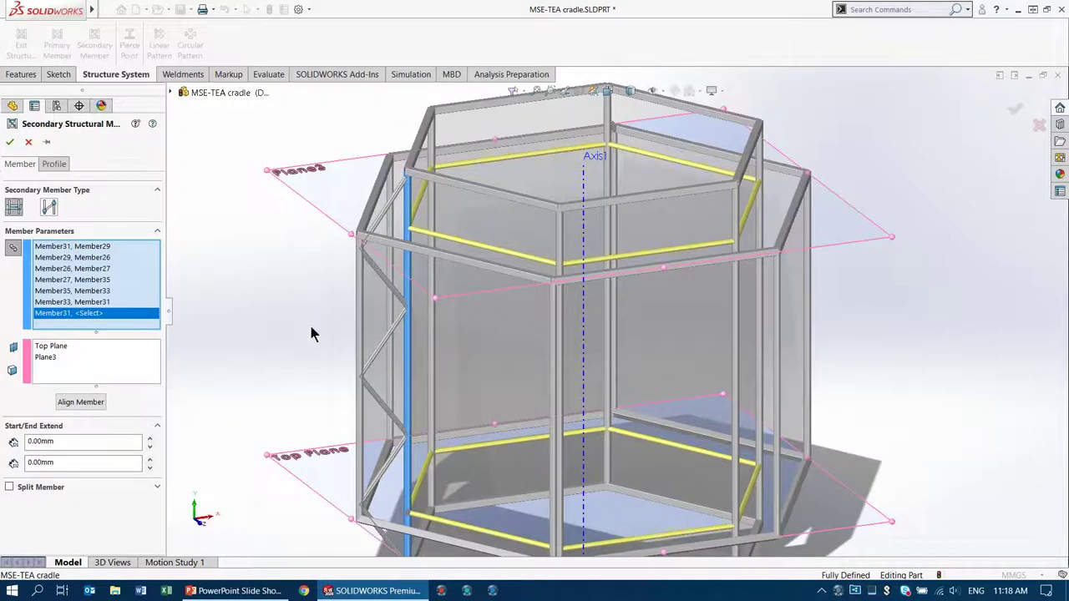
Give the ring beams a Tube Square TS 10 x 10 x 0.5 profile and create them
{"action": "left_click", "coordinate": [48, 162]}
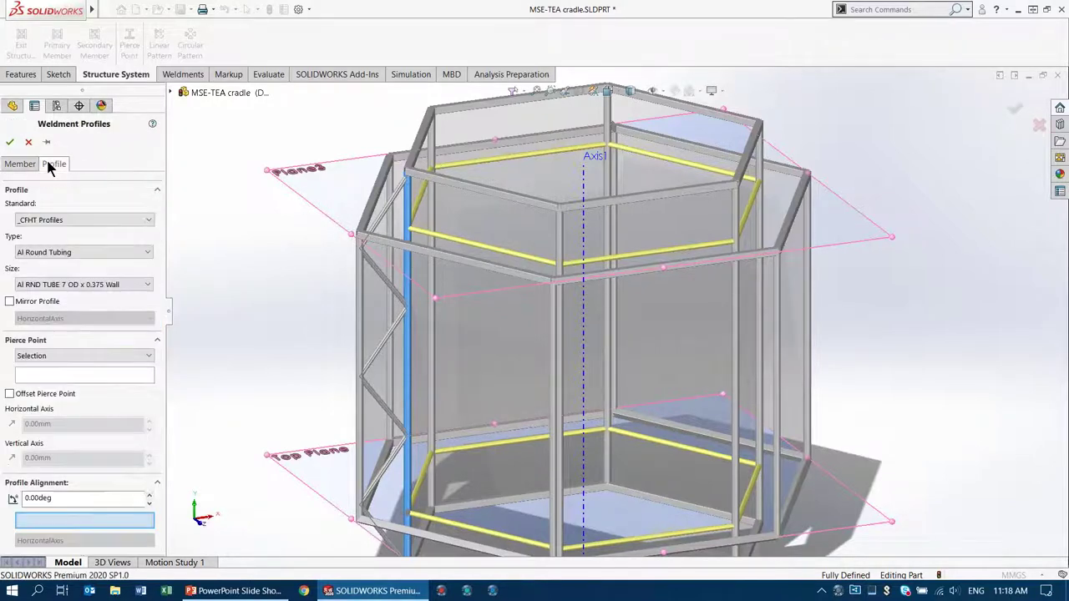
{"action": "left_click", "coordinate": [78, 255]}
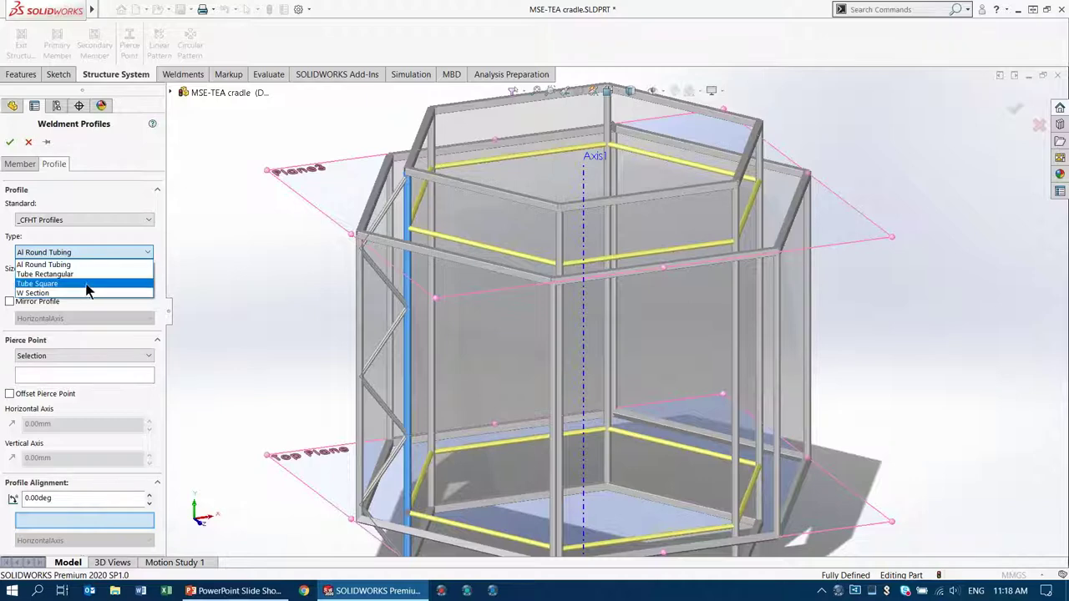
{"action": "left_click", "coordinate": [85, 283]}
{"action": "left_click", "coordinate": [87, 286]}
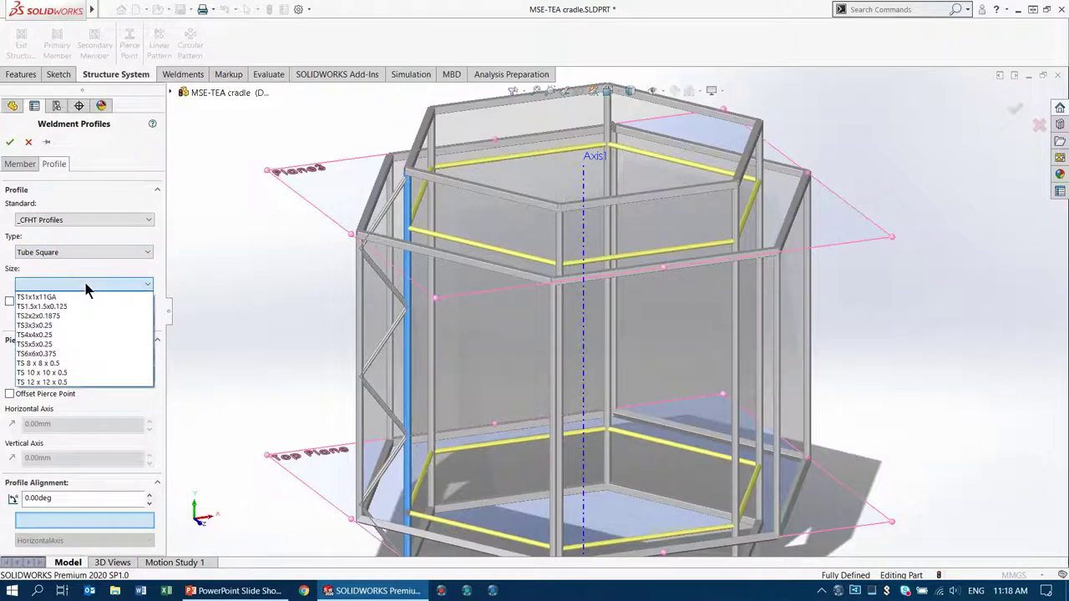
{"action": "left_click", "coordinate": [86, 369]}
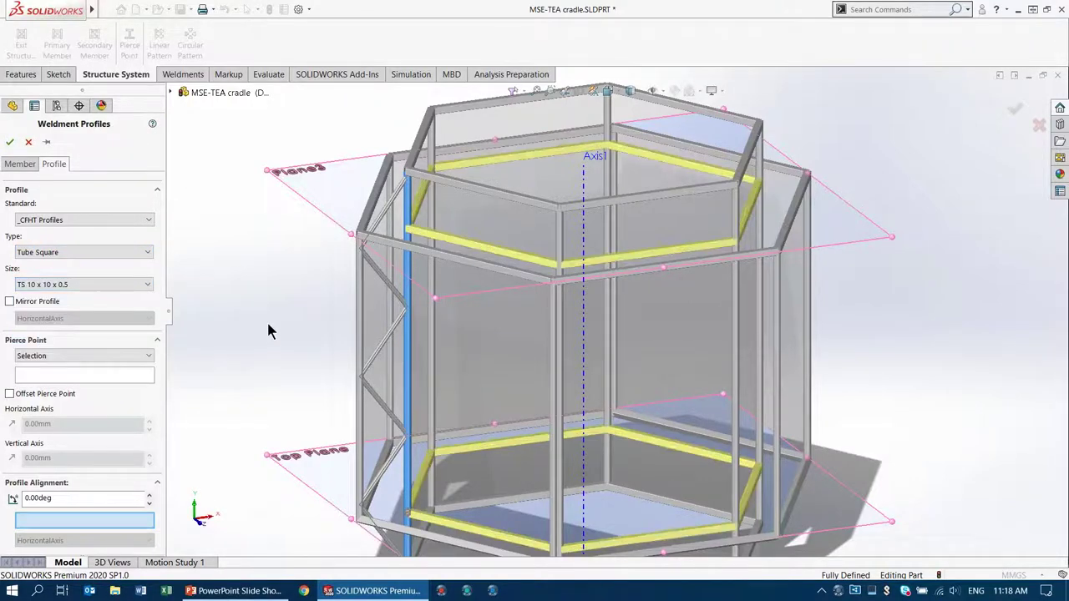
{"action": "key", "text": "f"}
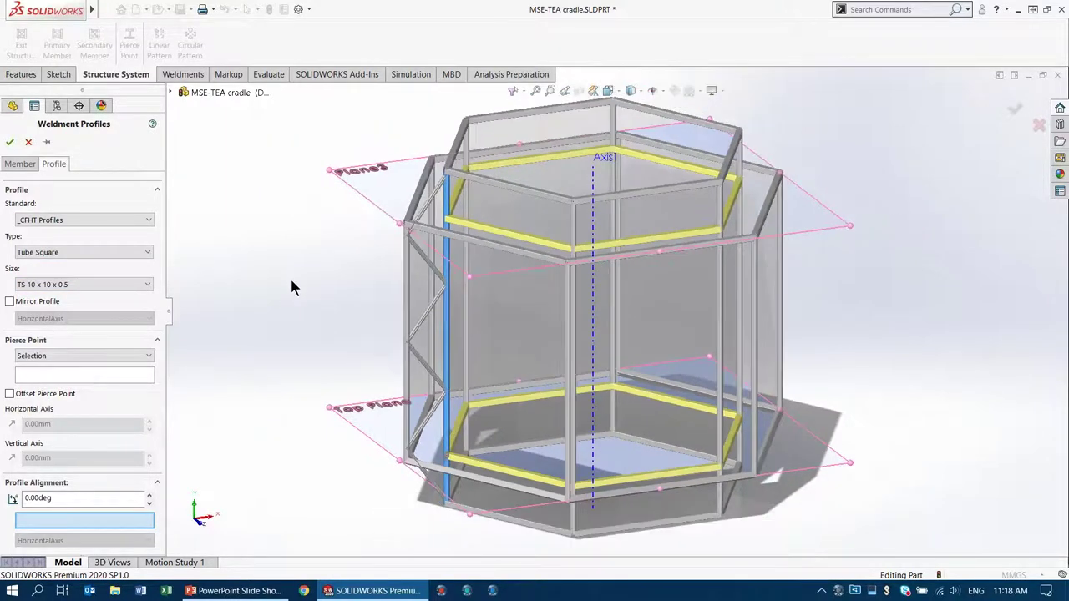
{"action": "left_click", "coordinate": [10, 144]}
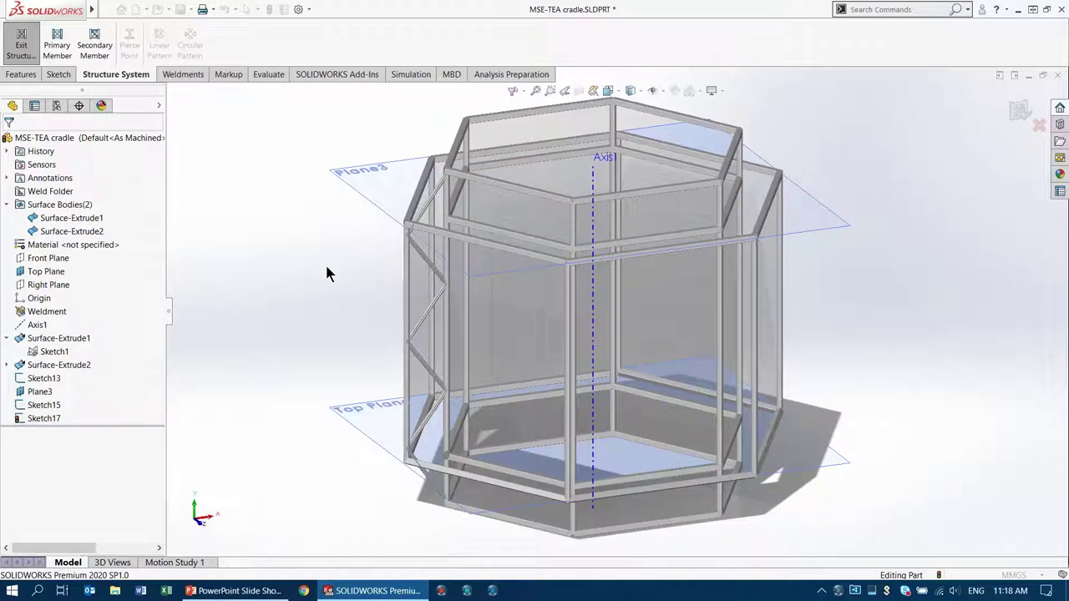
Pan to inspect the finished frame, then return to the PowerPoint slide show
{"action": "middle_click_drag", "start_coordinate": [308, 256], "coordinate": [302, 272], "text": "ctrl"}
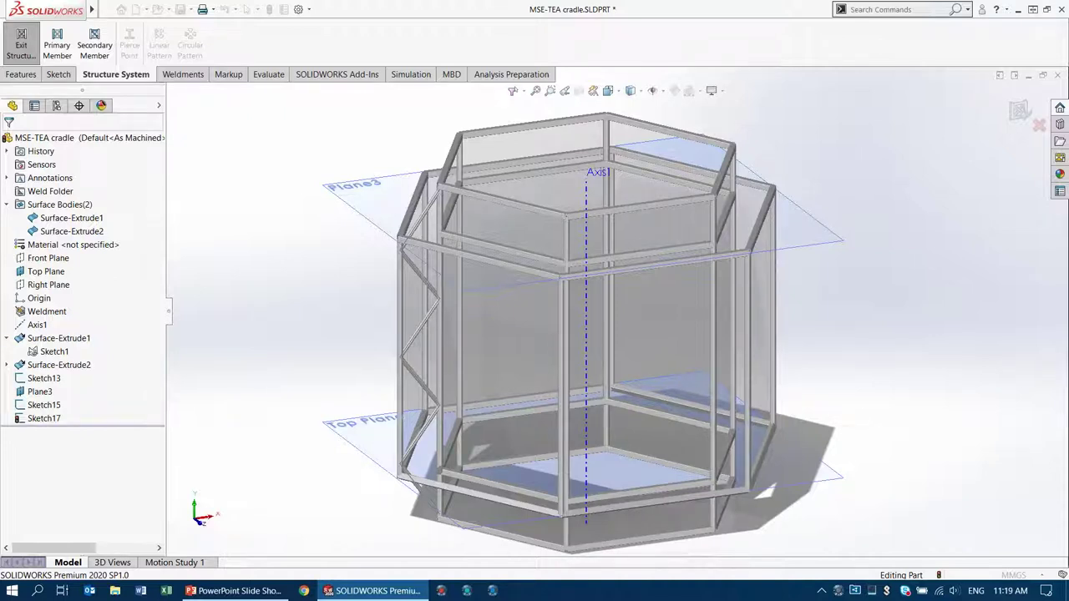
{"action": "left_click", "coordinate": [235, 590]}
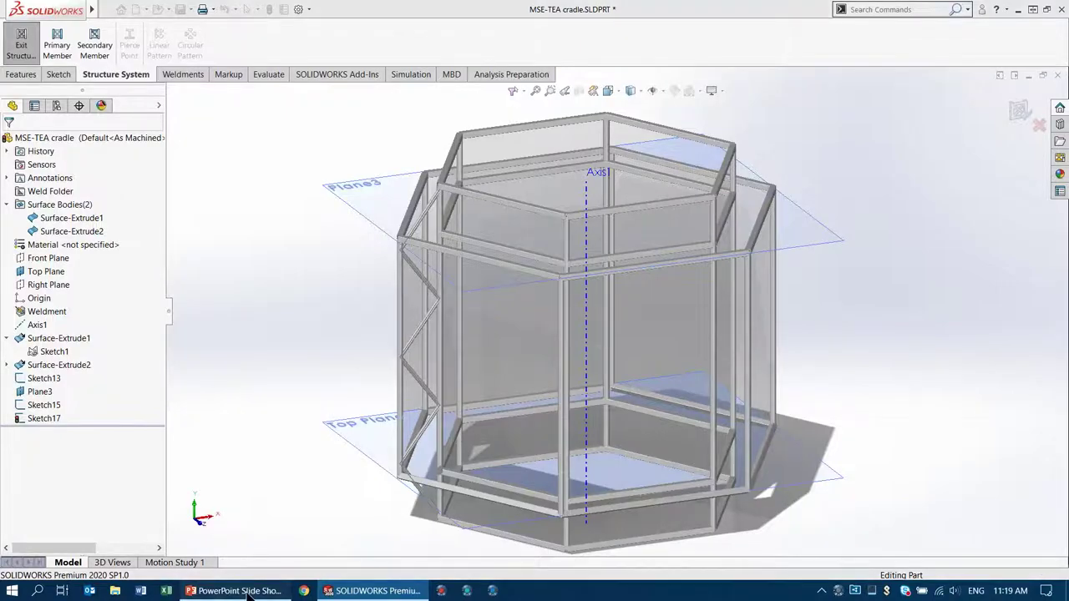
Show slide 13, Corner Management, revealing Simple, Two Member and Complex Corners examples
{"action": "left_click", "coordinate": [200, 420]}
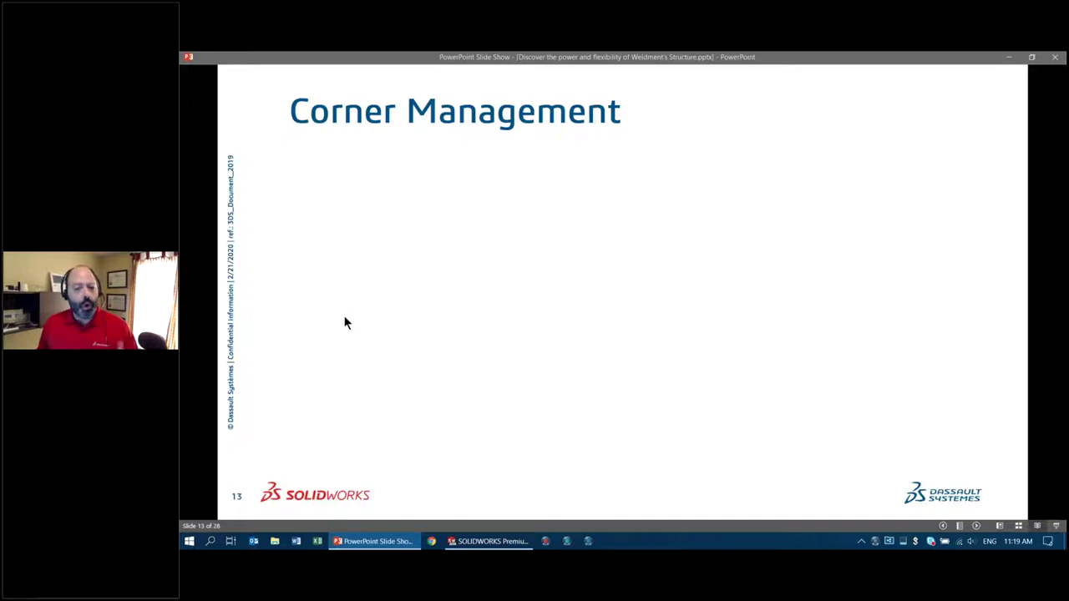
{"action": "key", "text": "Right"}
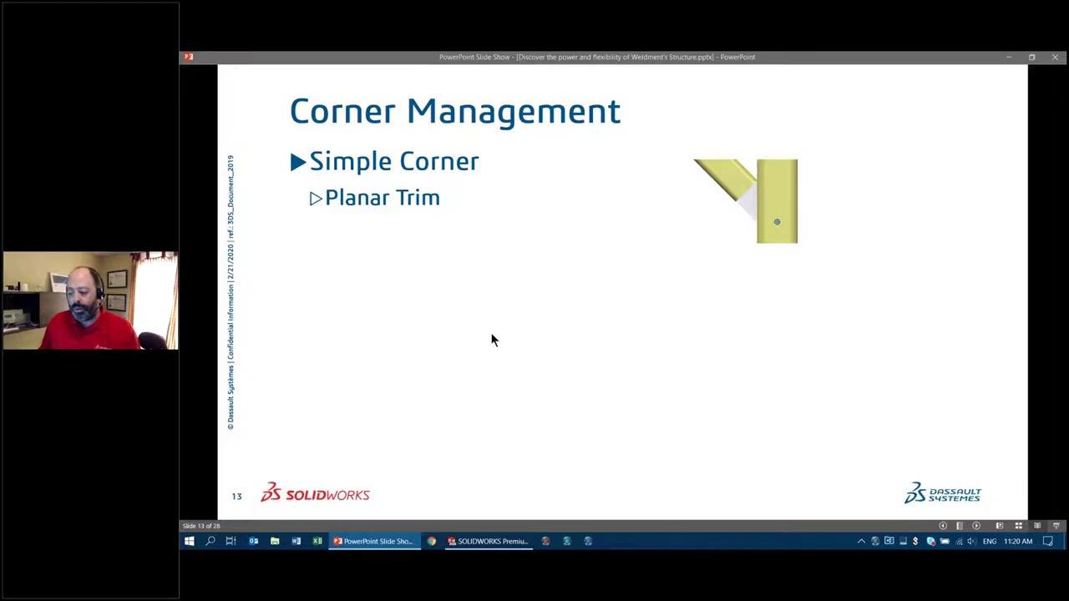
{"action": "key", "text": "Right"}
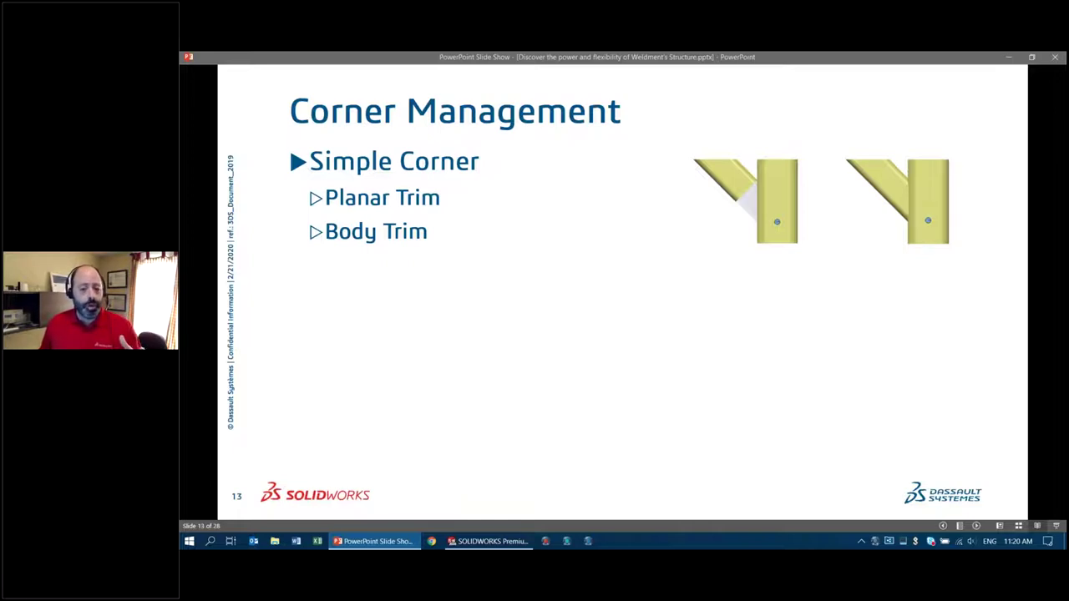
{"action": "key", "text": "Right"}
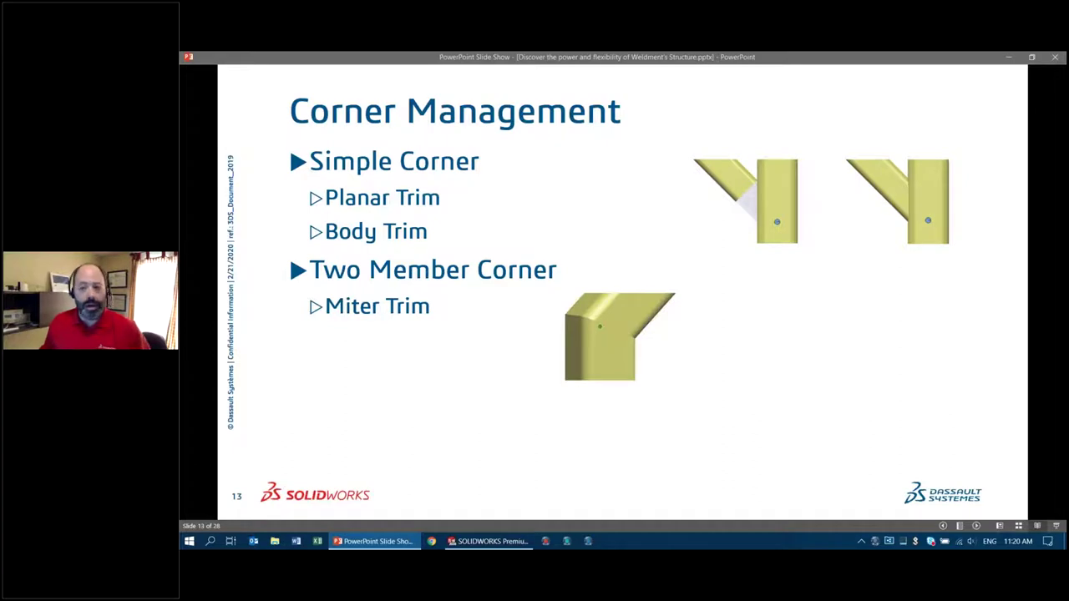
{"action": "key", "text": "Right"}
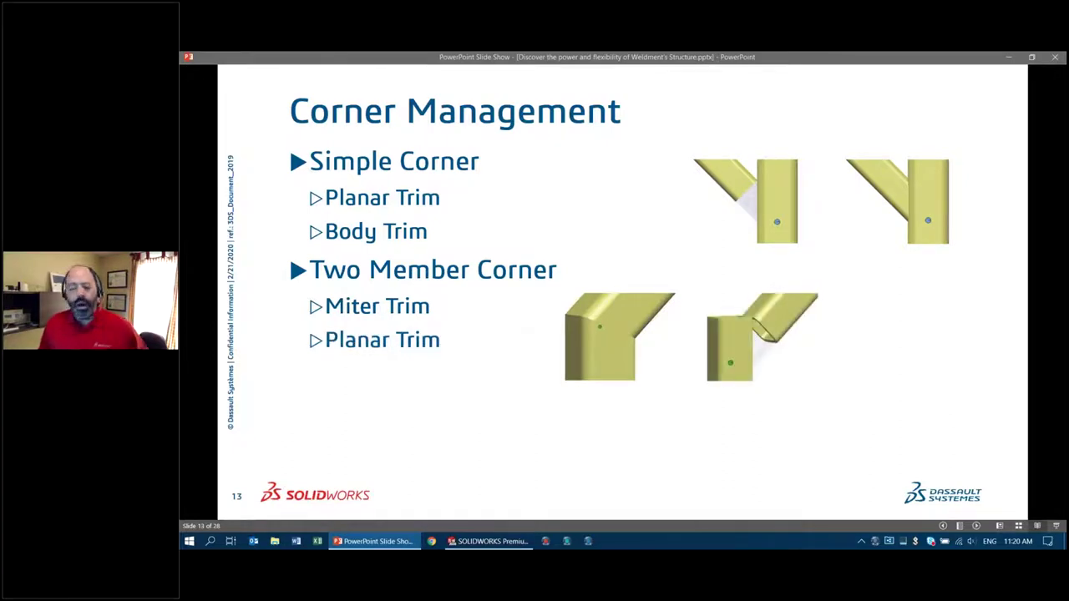
{"action": "key", "text": "Right"}
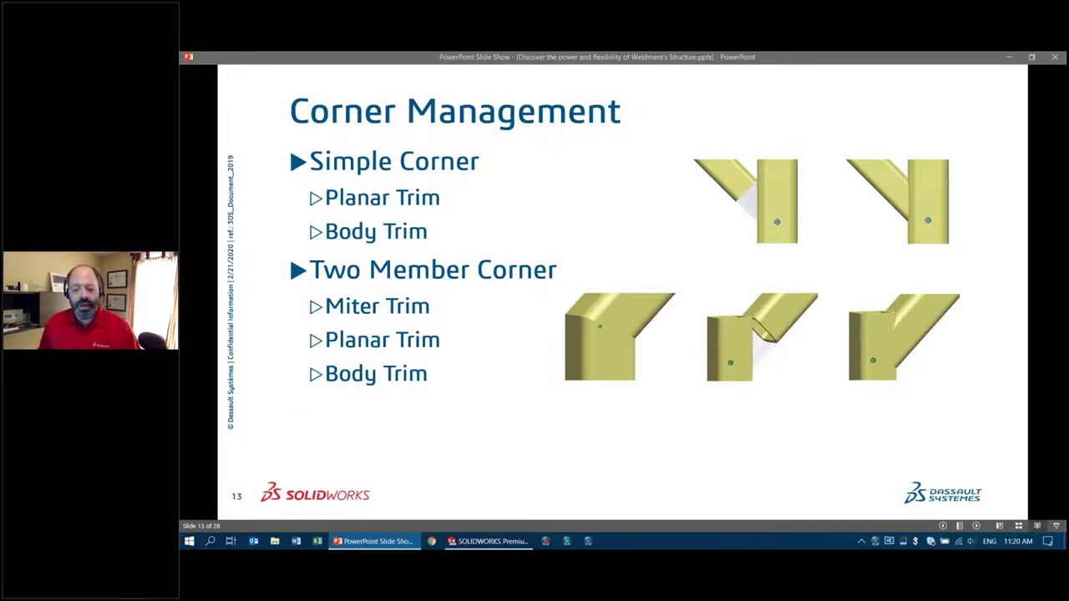
{"action": "key", "text": "Right"}
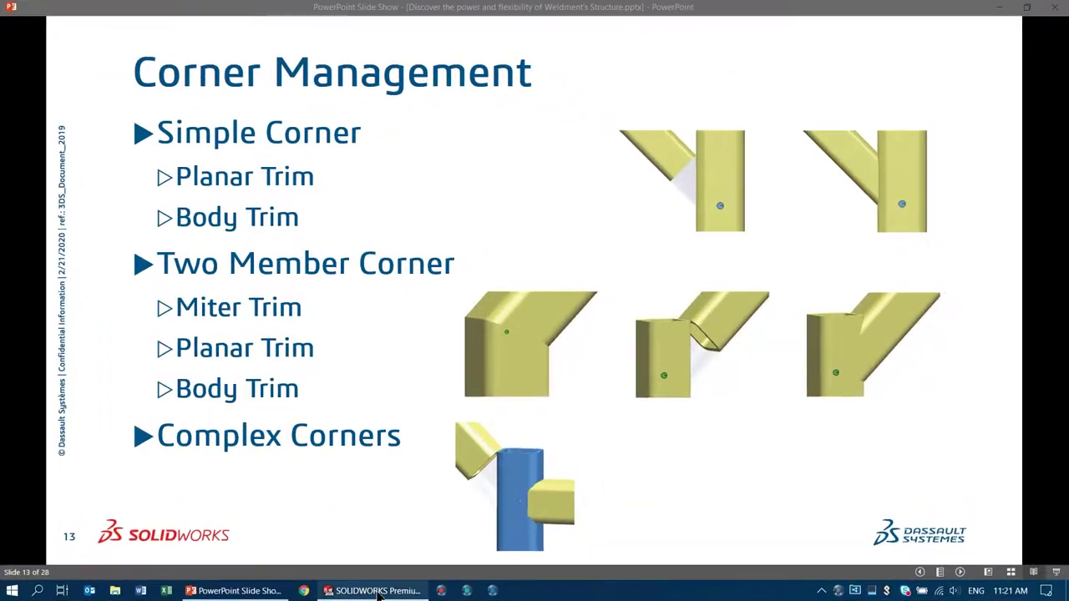
Exit the structure system and set the brace corner Simple2 to cope against the column
{"action": "left_click", "coordinate": [377, 591]}
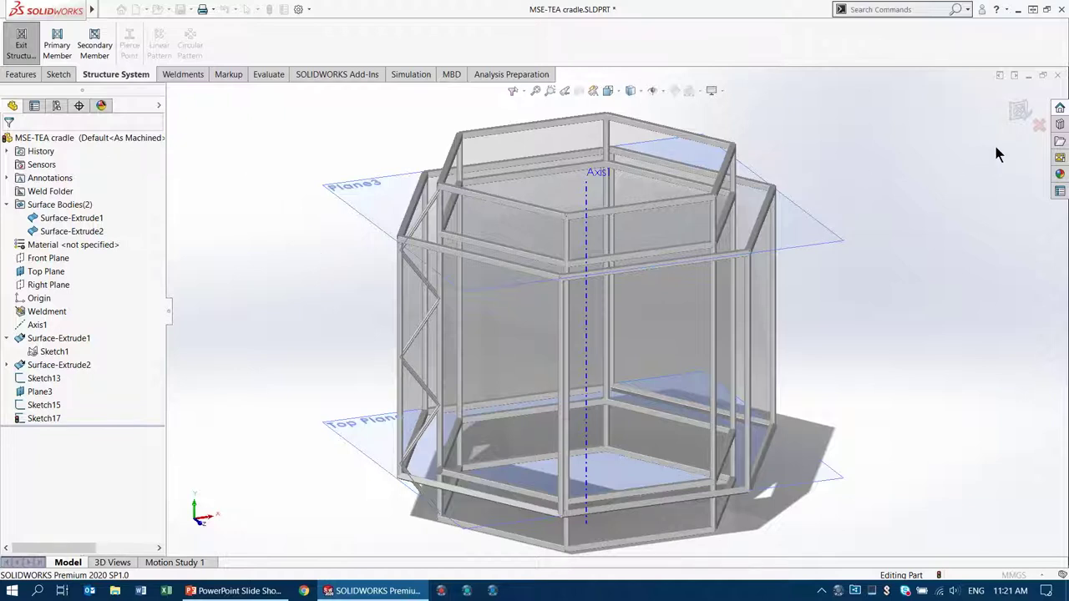
{"action": "left_click", "coordinate": [1017, 109]}
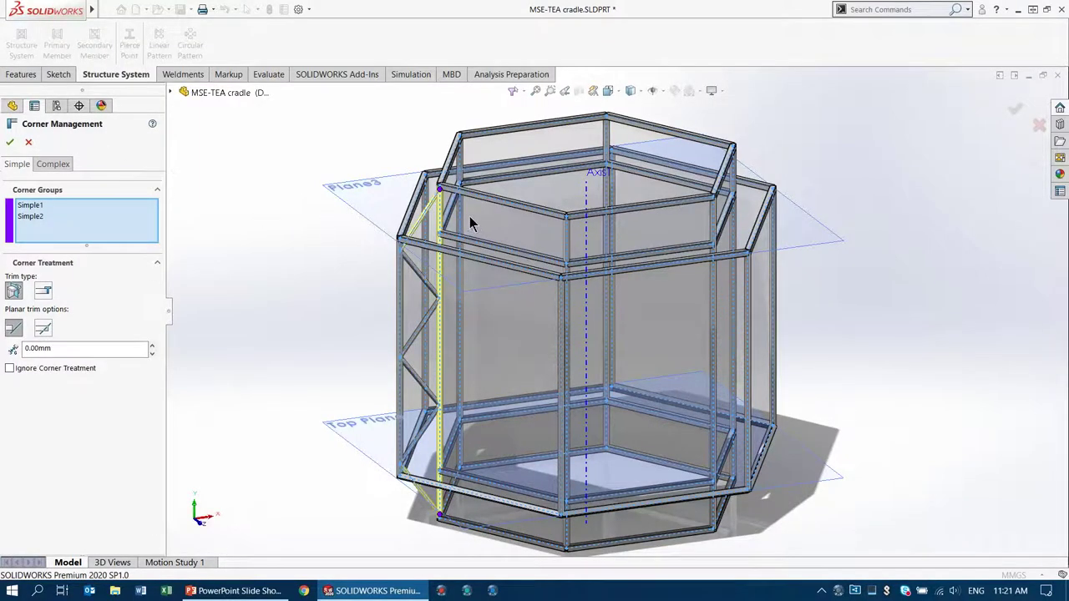
{"action": "scroll", "coordinate": [447, 213], "scroll_direction": "down", "scroll_amount": 10}
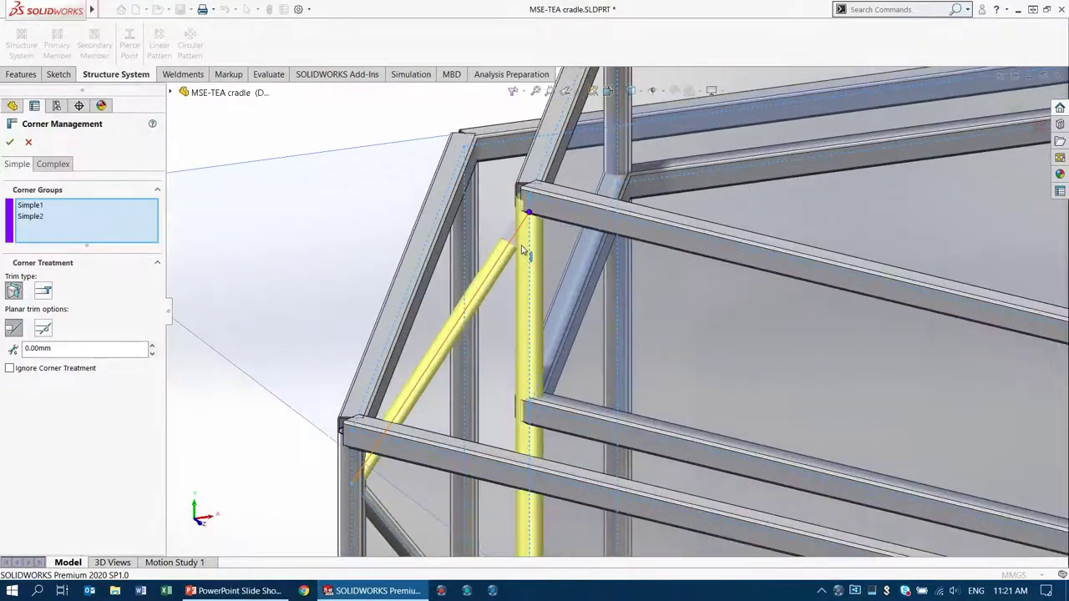
{"action": "scroll", "coordinate": [574, 231], "scroll_direction": "down", "scroll_amount": 2}
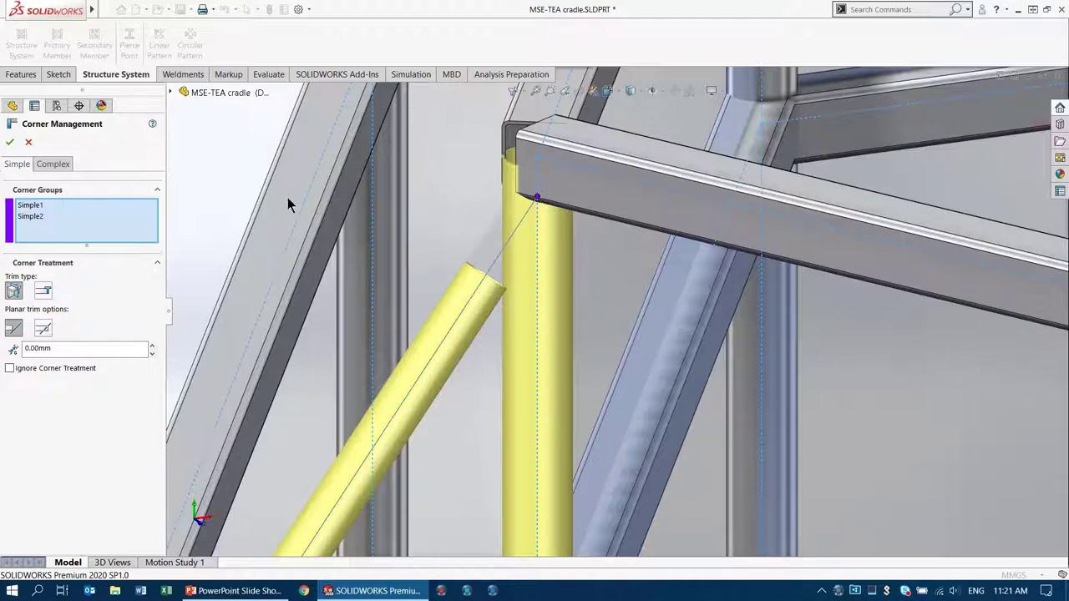
{"action": "left_click", "coordinate": [537, 198]}
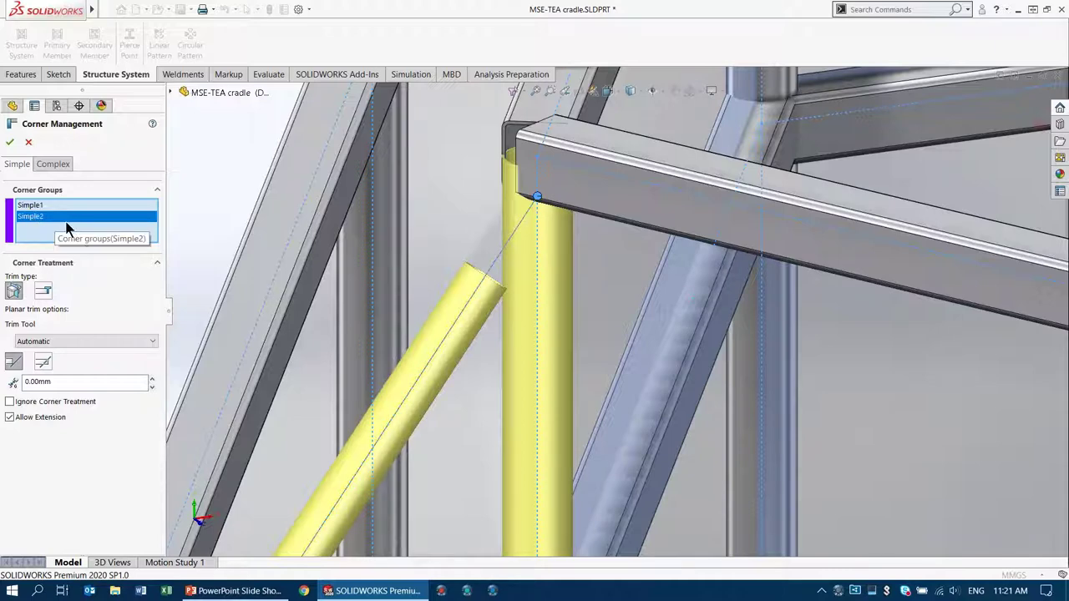
{"action": "left_click", "coordinate": [43, 292]}
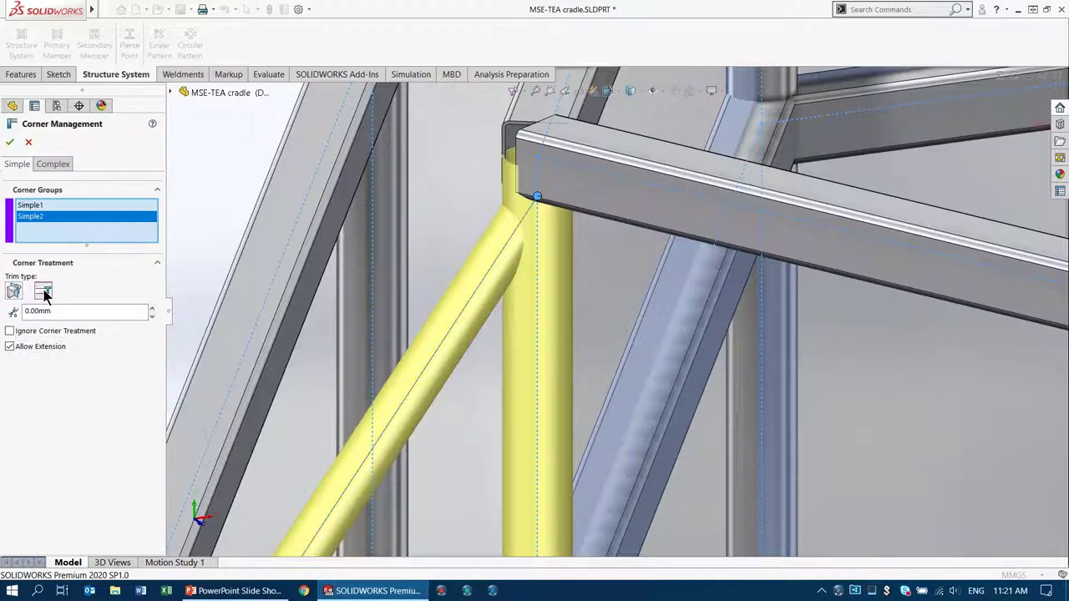
Review the other simple corner group, then return to the brace corner Simple2
{"action": "left_click", "coordinate": [33, 205]}
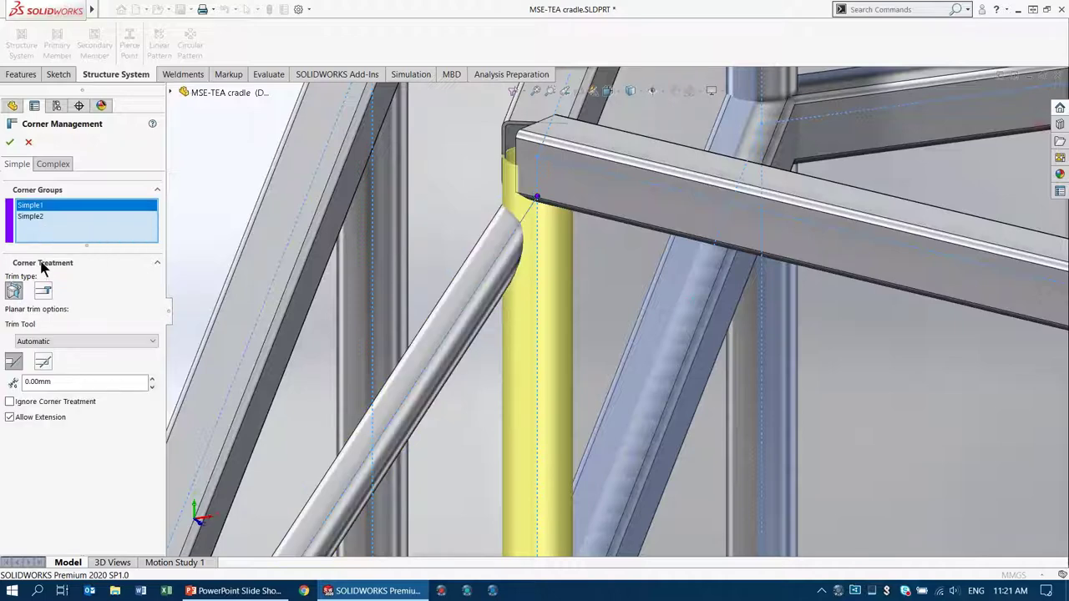
{"action": "left_click", "coordinate": [43, 291]}
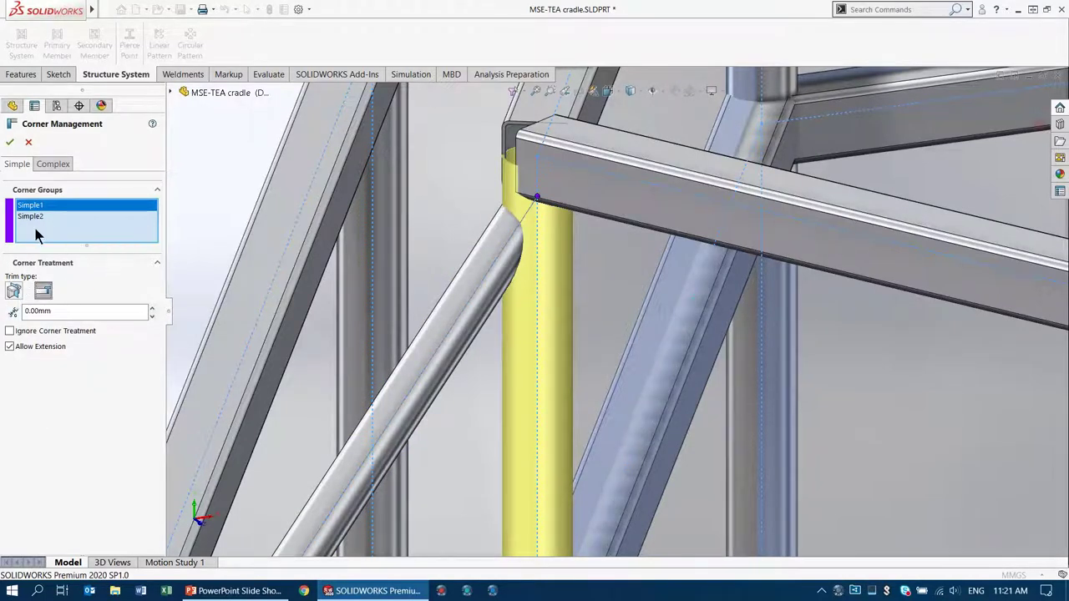
{"action": "left_click", "coordinate": [42, 217]}
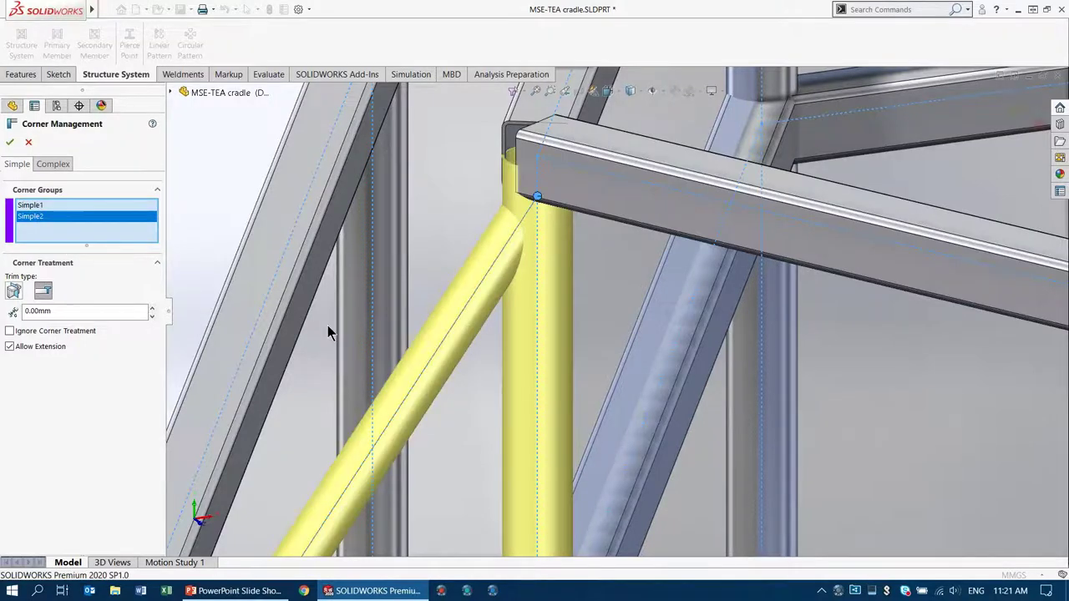
{"action": "scroll", "coordinate": [328, 326], "scroll_direction": "up", "scroll_amount": 5}
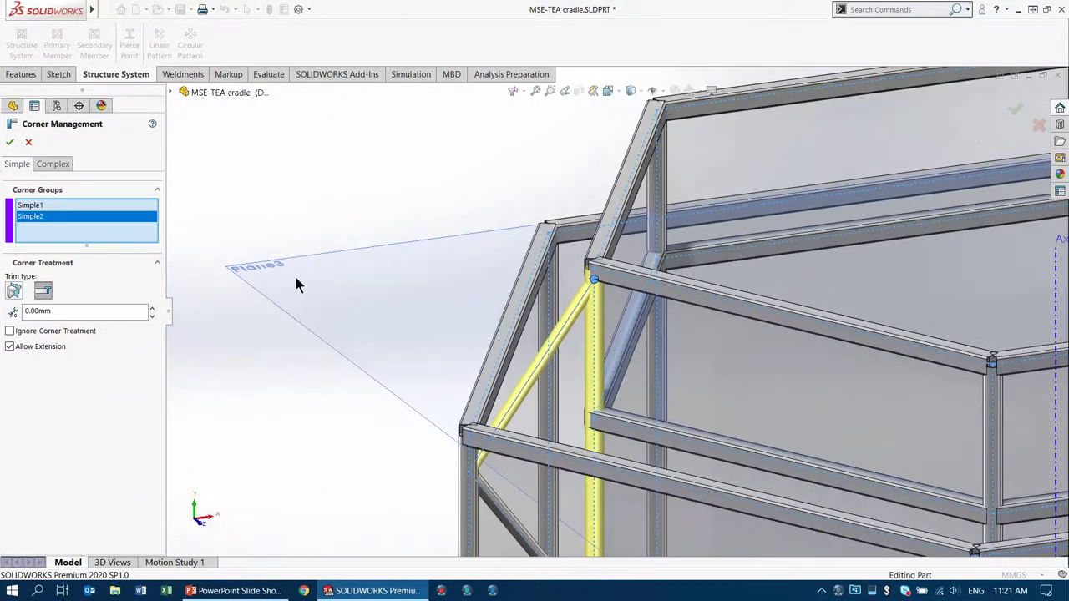
{"action": "scroll", "coordinate": [294, 273], "scroll_direction": "down", "scroll_amount": 2}
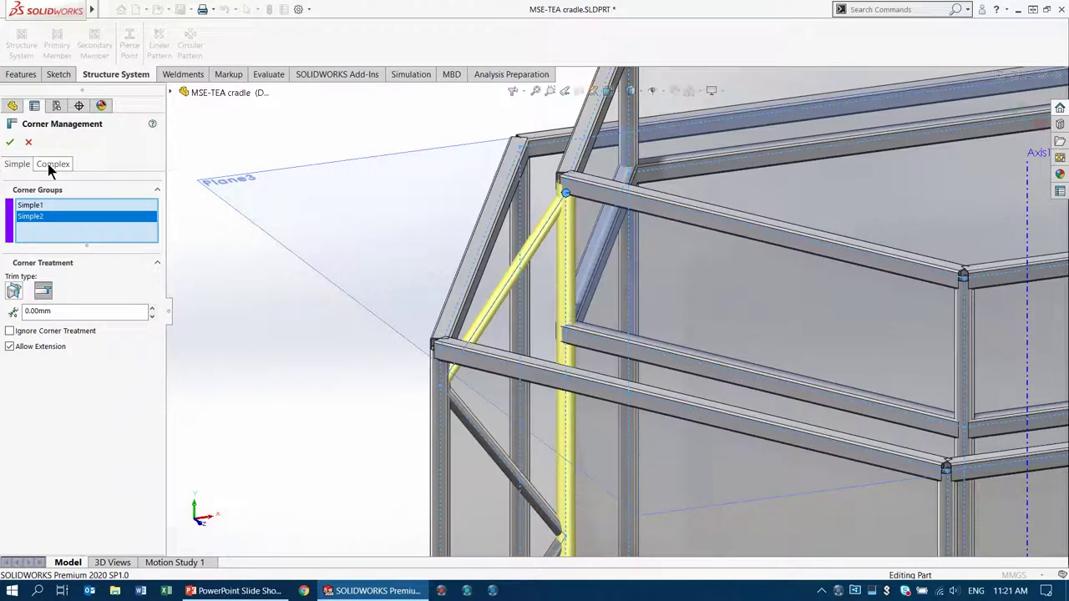
Create complex corner Complex37 at the beam-column-brace joint with Member21, Member34, Member22
{"action": "left_click", "coordinate": [48, 163]}
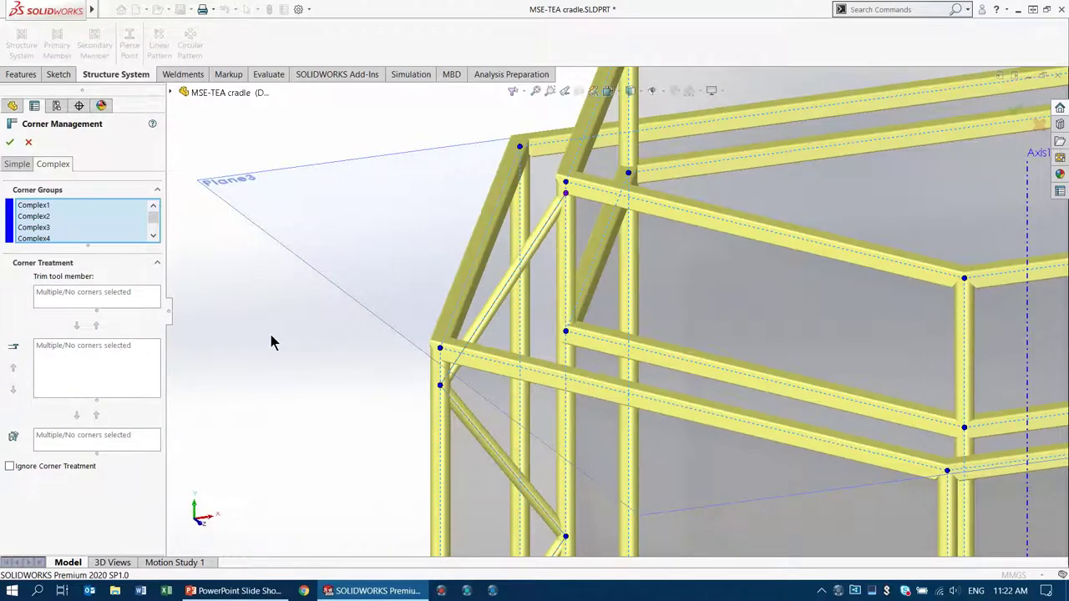
{"action": "scroll", "coordinate": [584, 183], "scroll_direction": "down", "scroll_amount": 3}
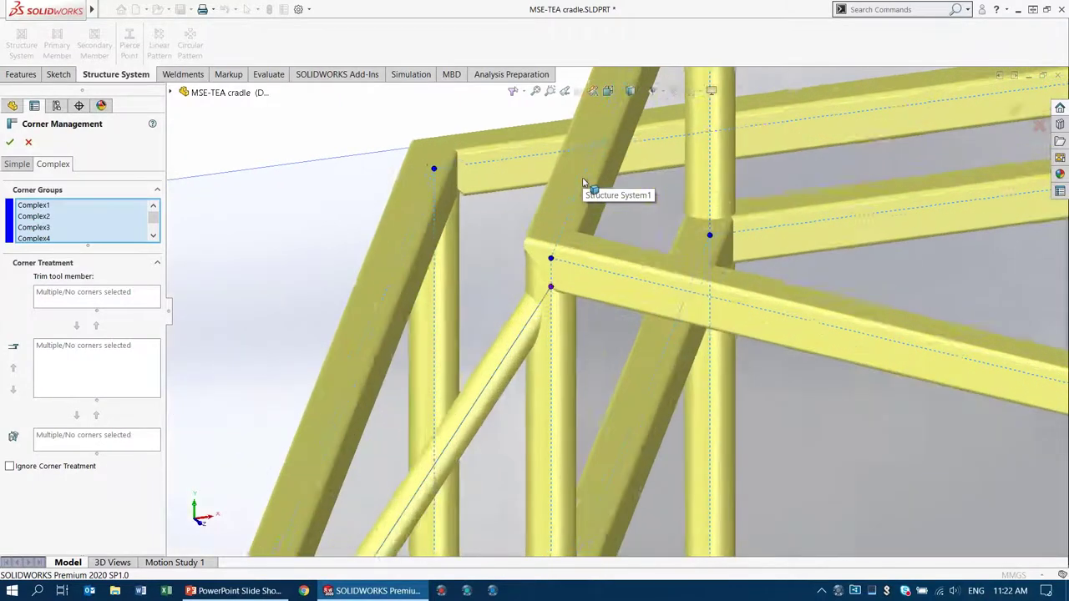
{"action": "scroll", "coordinate": [592, 275], "scroll_direction": "down", "scroll_amount": 2}
{"action": "scroll", "coordinate": [551, 292], "scroll_direction": "down", "scroll_amount": 2}
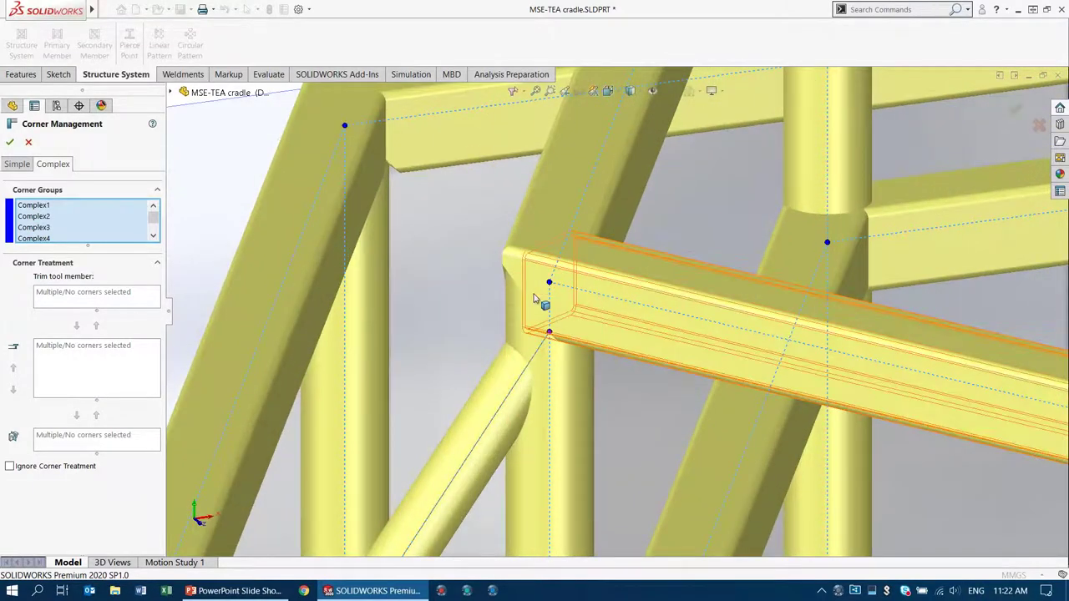
{"action": "scroll", "coordinate": [552, 284], "scroll_direction": "down", "scroll_amount": 1}
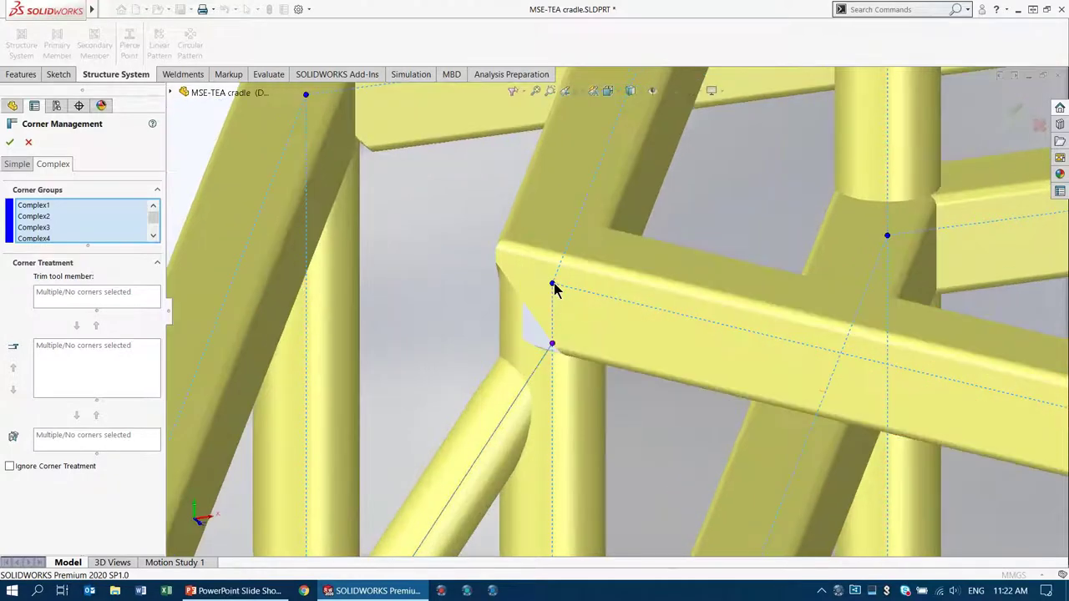
{"action": "left_click", "coordinate": [552, 285]}
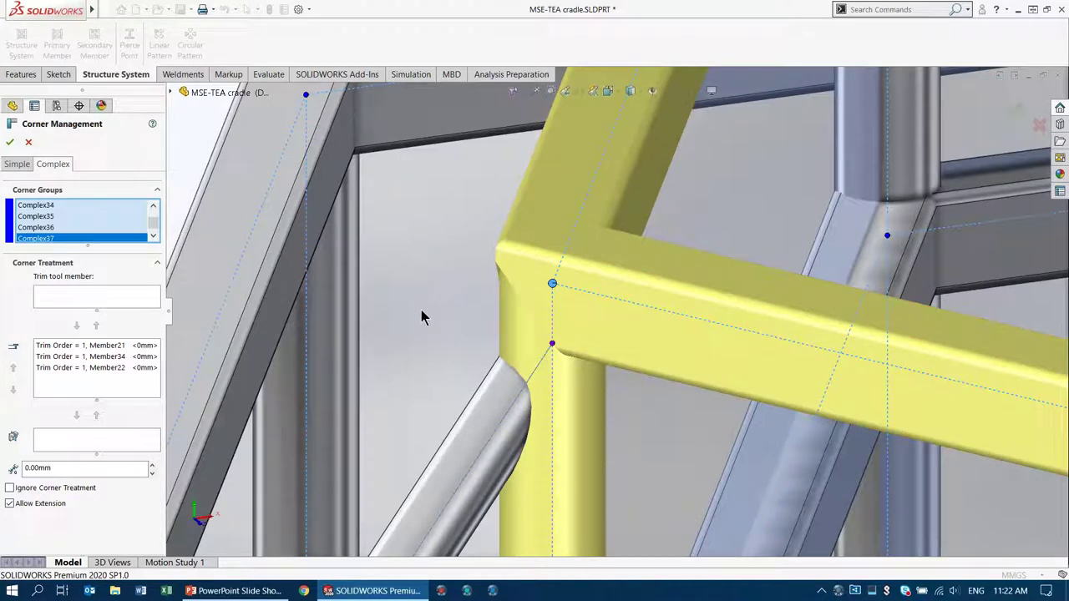
Identify Member21, Member34 and Member22, then make column Member34 the trim tool
{"action": "left_click", "coordinate": [87, 346]}
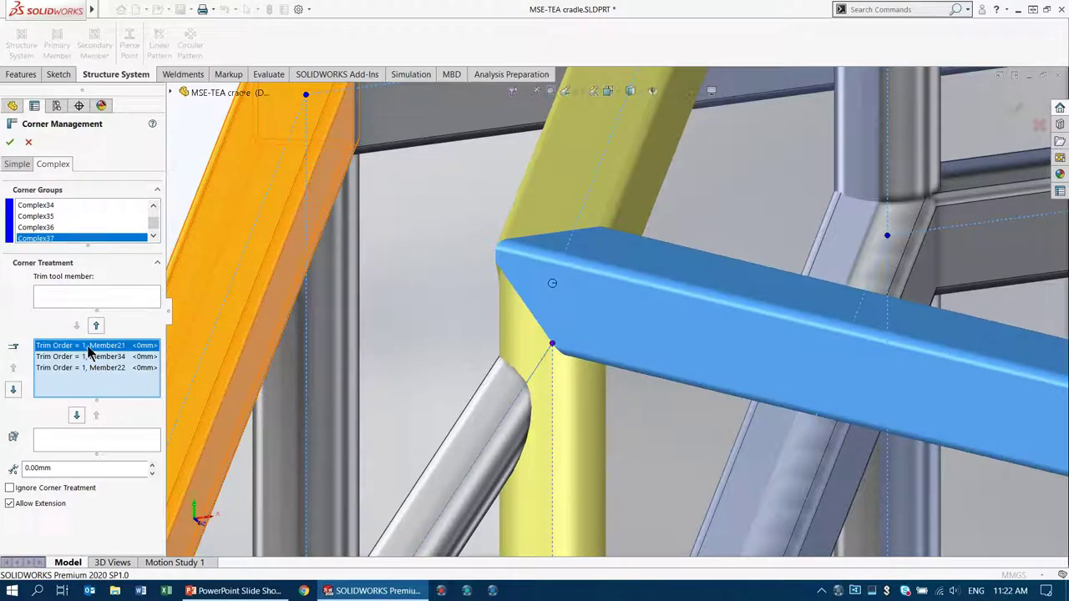
{"action": "left_click", "coordinate": [94, 358]}
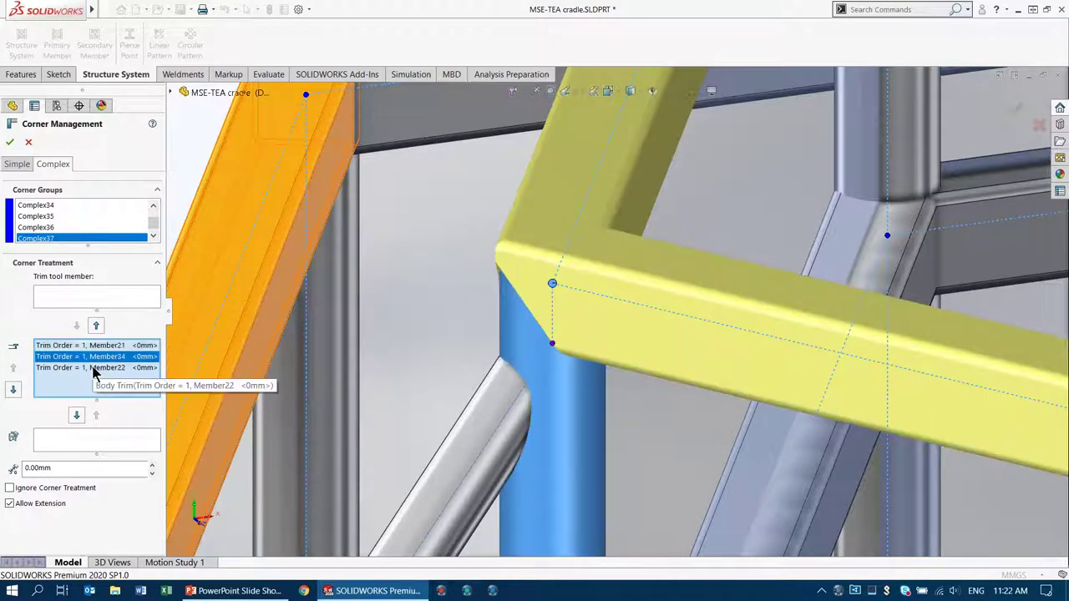
{"action": "left_click", "coordinate": [95, 368]}
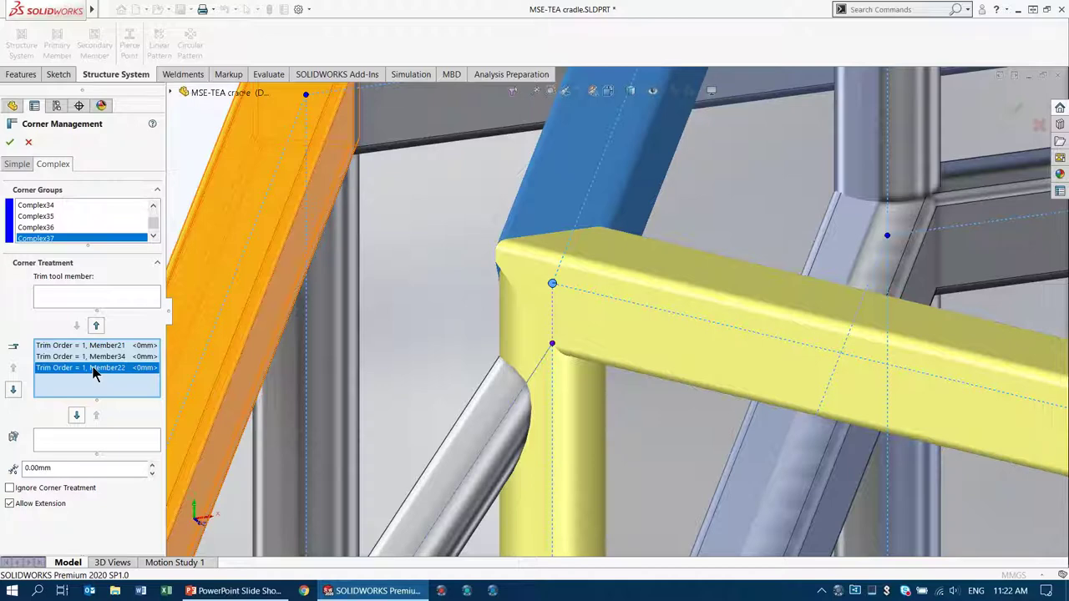
{"action": "left_click", "coordinate": [94, 357]}
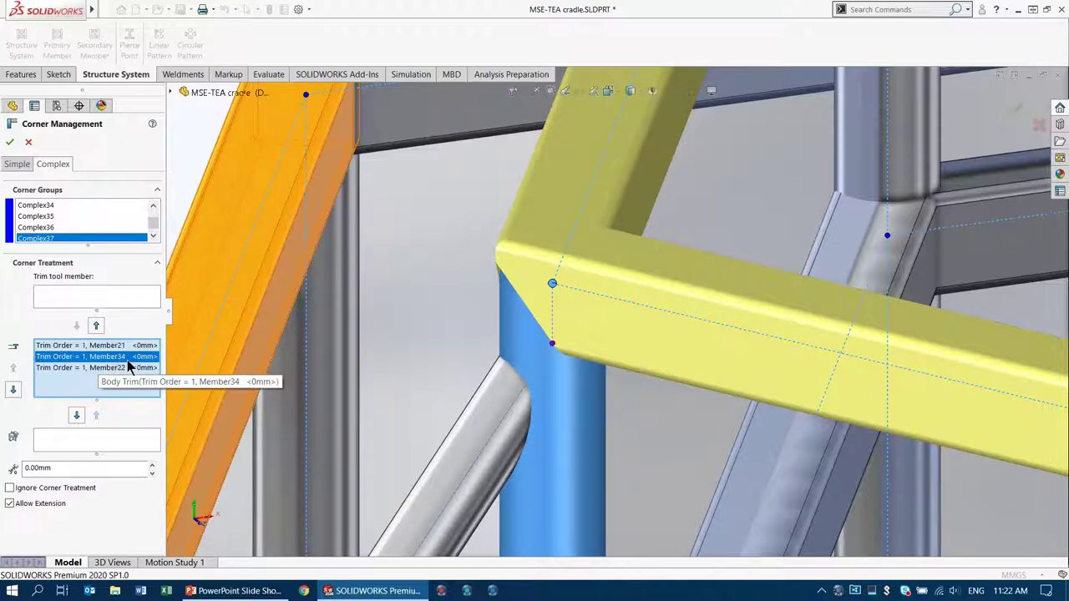
{"action": "left_click", "coordinate": [97, 327]}
{"action": "left_click", "coordinate": [60, 293]}
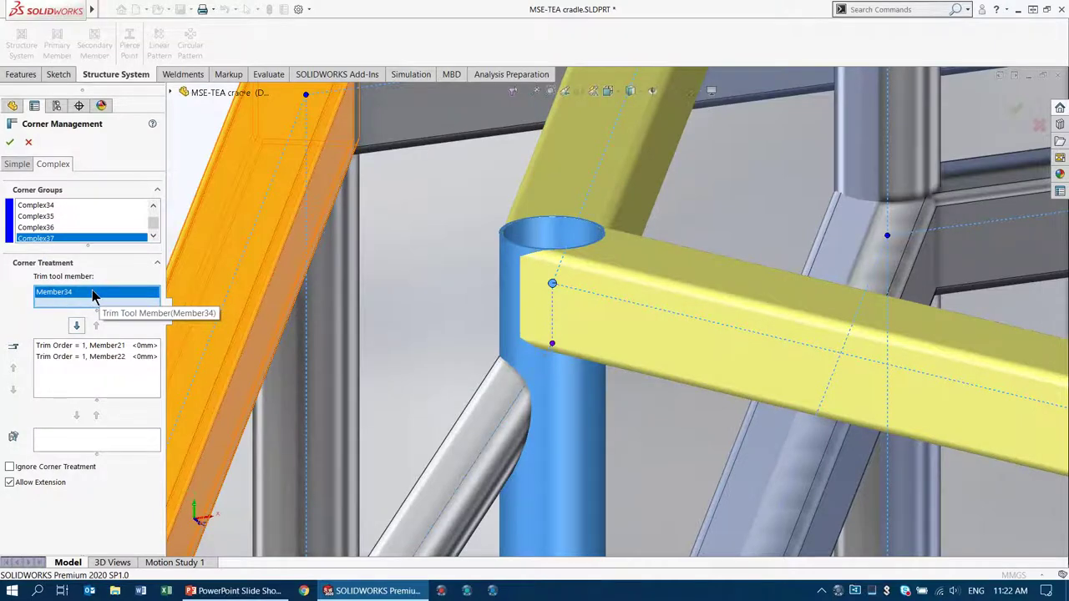
{"action": "middle_click_drag", "start_coordinate": [552, 282], "coordinate": [580, 262]}
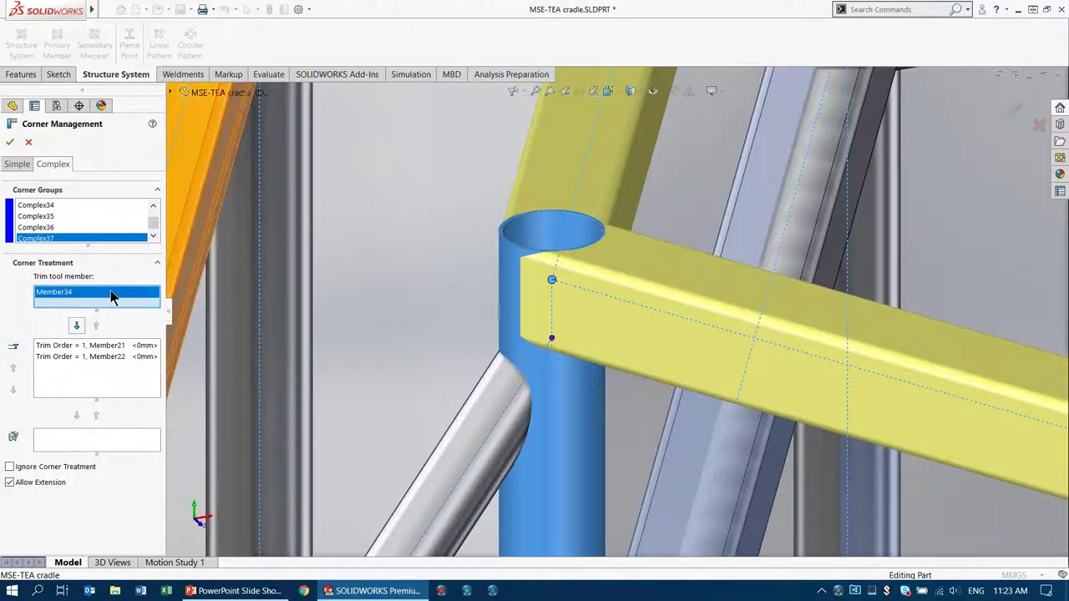
Move Member34 to the planar trim group and check Member21 and Member22
{"action": "left_click", "coordinate": [76, 327]}
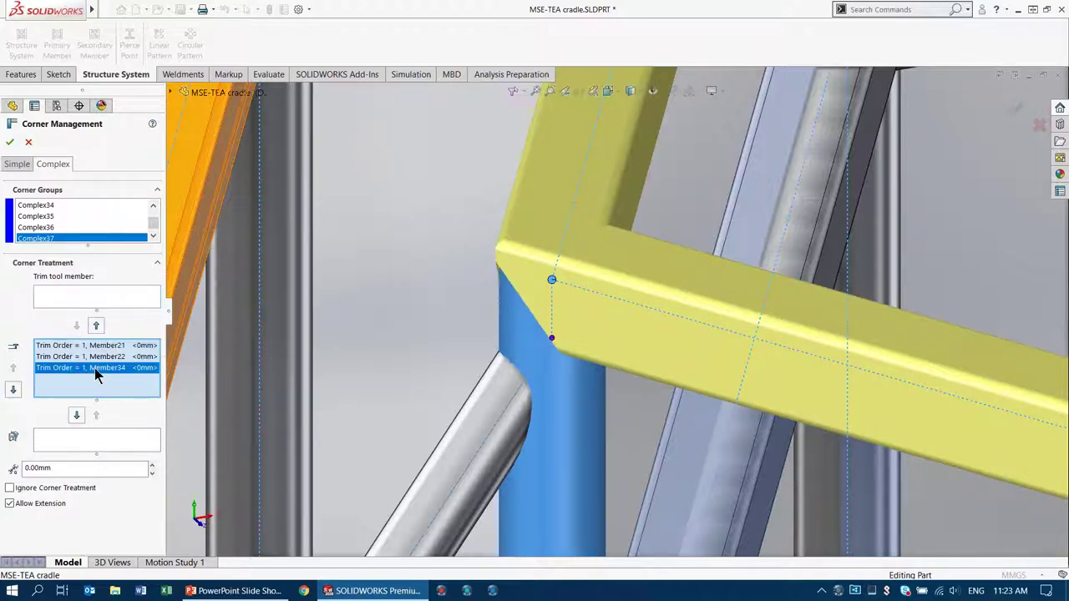
{"action": "left_click", "coordinate": [76, 416]}
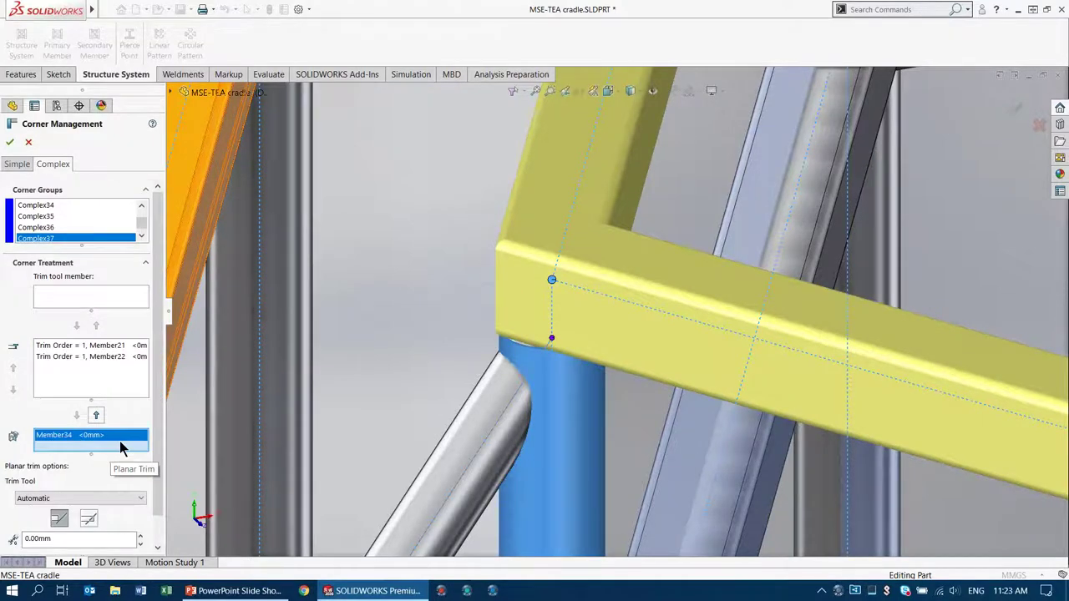
{"action": "scroll", "coordinate": [398, 361], "scroll_direction": "up", "scroll_amount": 2}
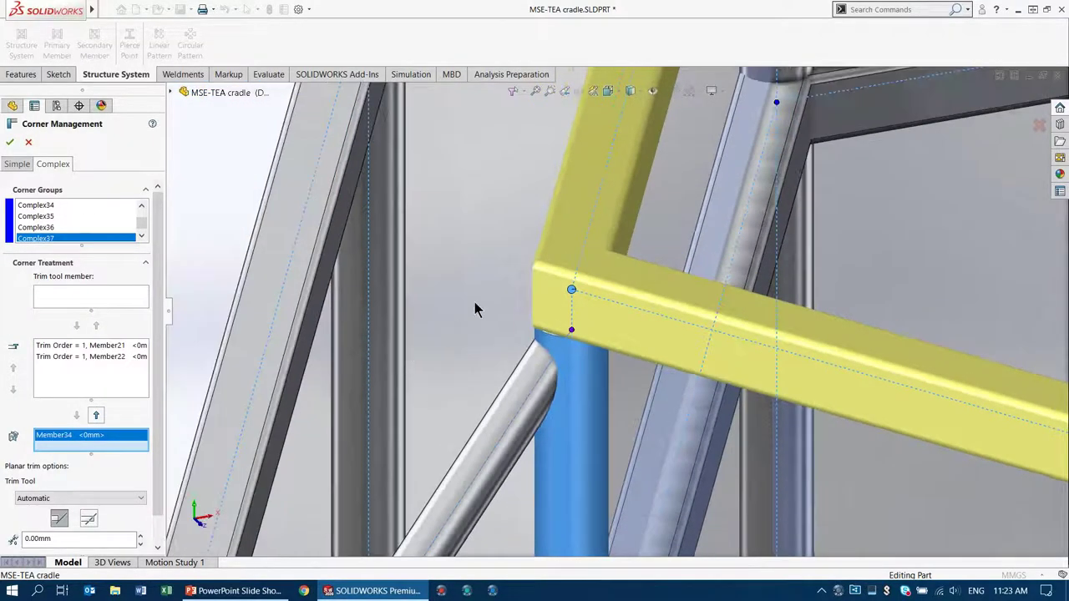
{"action": "middle_click_drag", "start_coordinate": [477, 291], "coordinate": [447, 243]}
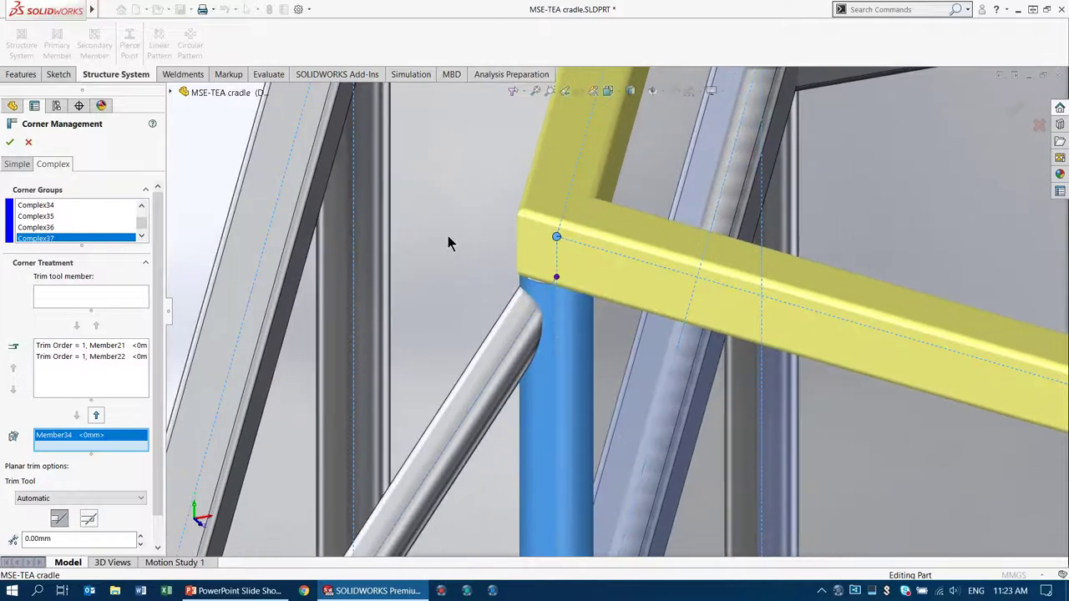
{"action": "left_click", "coordinate": [101, 346]}
{"action": "left_click", "coordinate": [101, 358]}
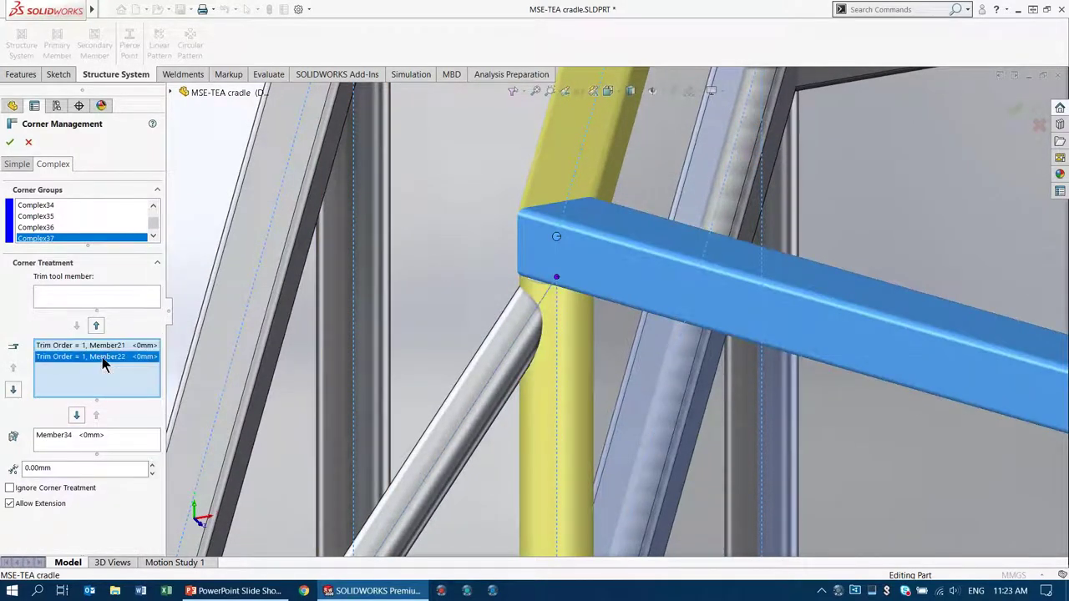
{"action": "left_click", "coordinate": [86, 438]}
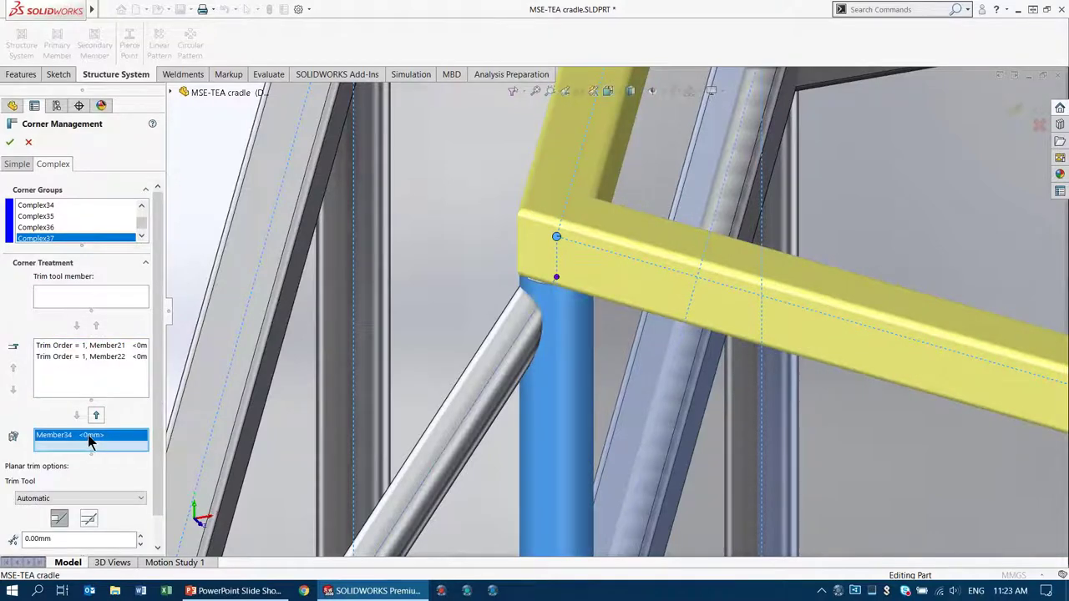
At corner Complex8, make Member30 the trim tool and accept the corner treatments
{"action": "scroll", "coordinate": [420, 318], "scroll_direction": "up", "scroll_amount": 3}
{"action": "middle_click_drag", "start_coordinate": [418, 317], "coordinate": [393, 362]}
{"action": "scroll", "coordinate": [393, 362], "scroll_direction": "down", "scroll_amount": 2}
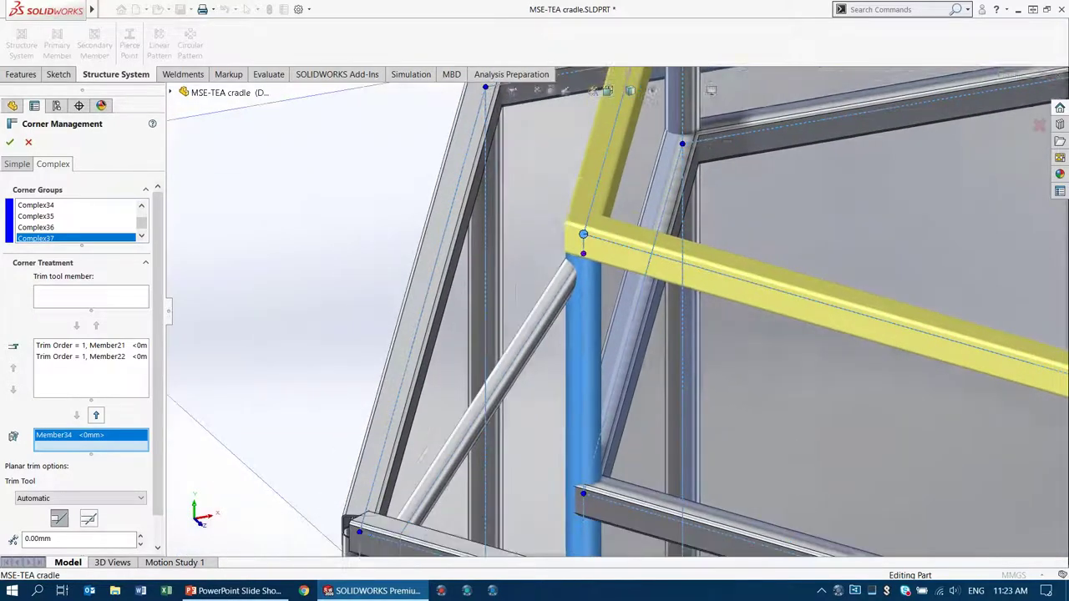
{"action": "scroll", "coordinate": [375, 336], "scroll_direction": "up", "scroll_amount": 3}
{"action": "scroll", "coordinate": [375, 336], "scroll_direction": "down", "scroll_amount": 4}
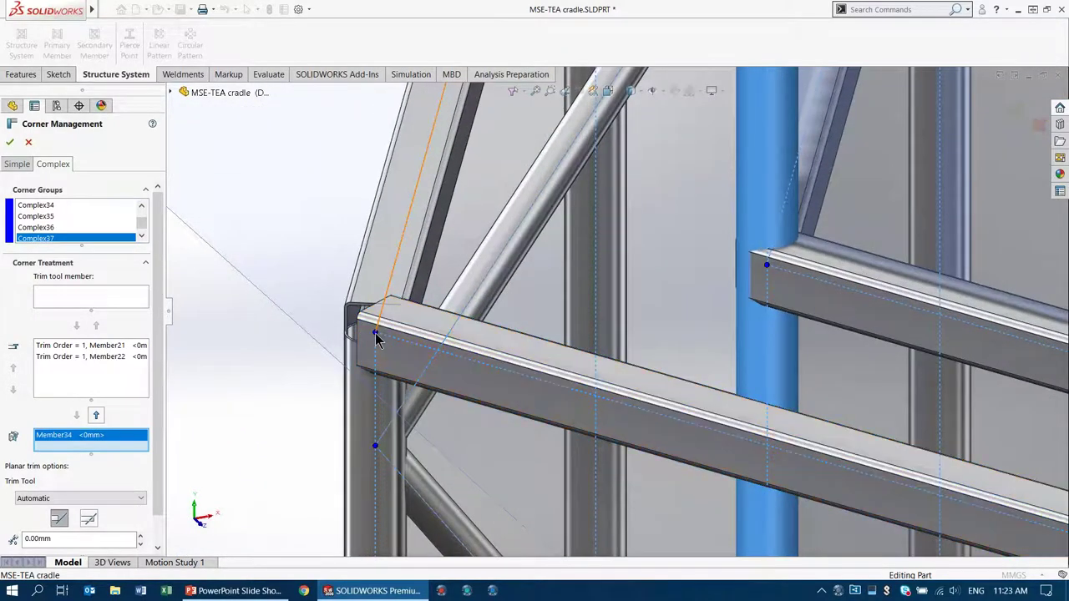
{"action": "left_click", "coordinate": [375, 334]}
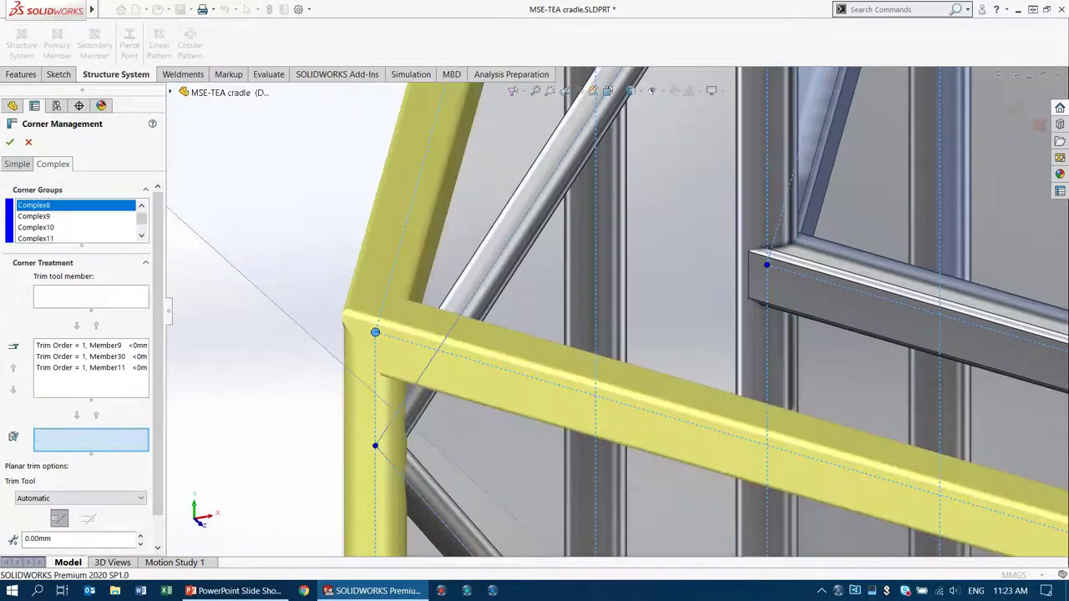
{"action": "left_click", "coordinate": [86, 357]}
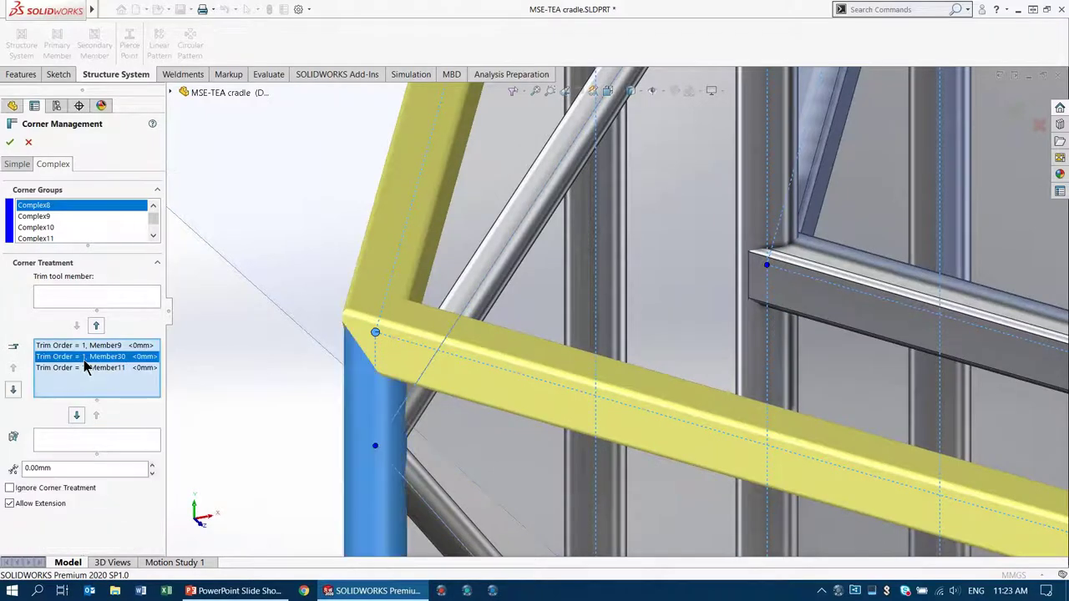
{"action": "left_click", "coordinate": [76, 415]}
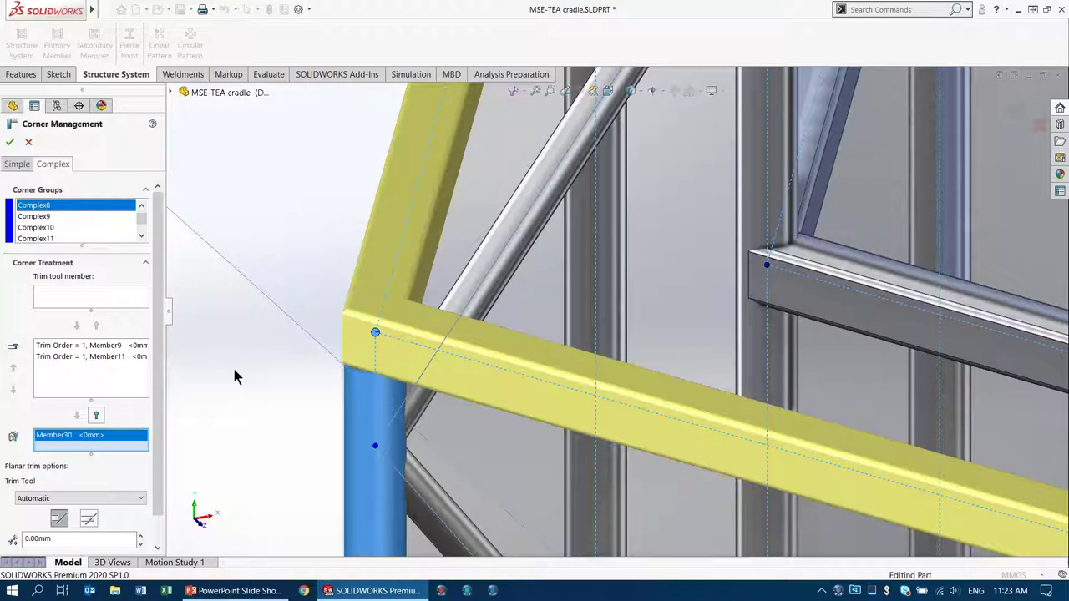
{"action": "mouse_move", "coordinate": [222, 385]}
{"action": "middle_mouse_down"}
{"action": "mouse_move", "coordinate": [346, 310]}
{"action": "mouse_move", "coordinate": [221, 393]}
{"action": "middle_mouse_up"}
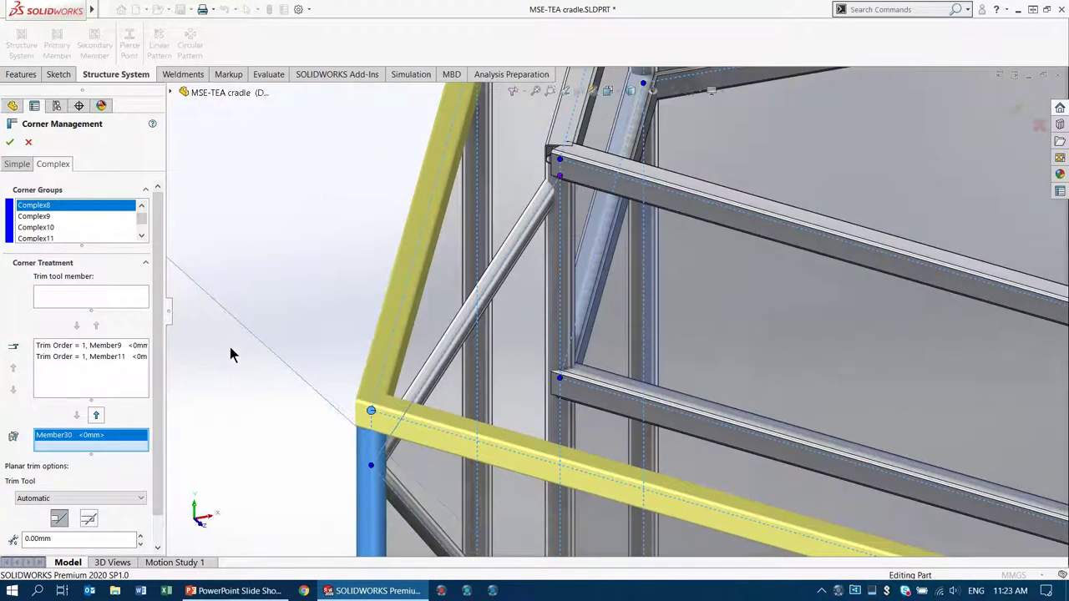
{"action": "left_click", "coordinate": [10, 143]}
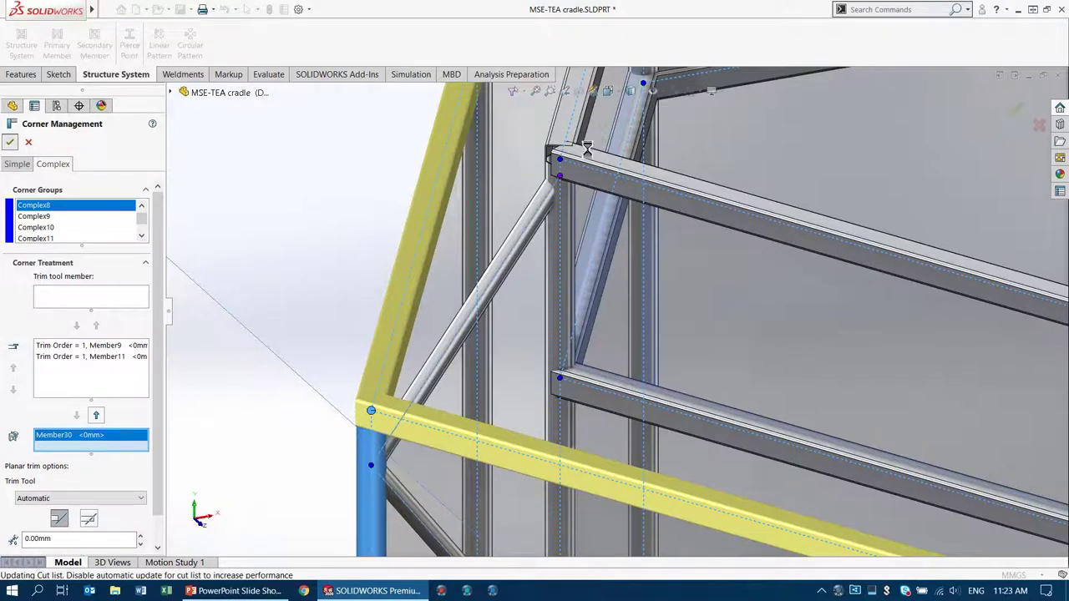
Zoom out to view the whole frame with Corner Management1 applied
{"action": "scroll", "coordinate": [406, 425], "scroll_direction": "down", "scroll_amount": 5}
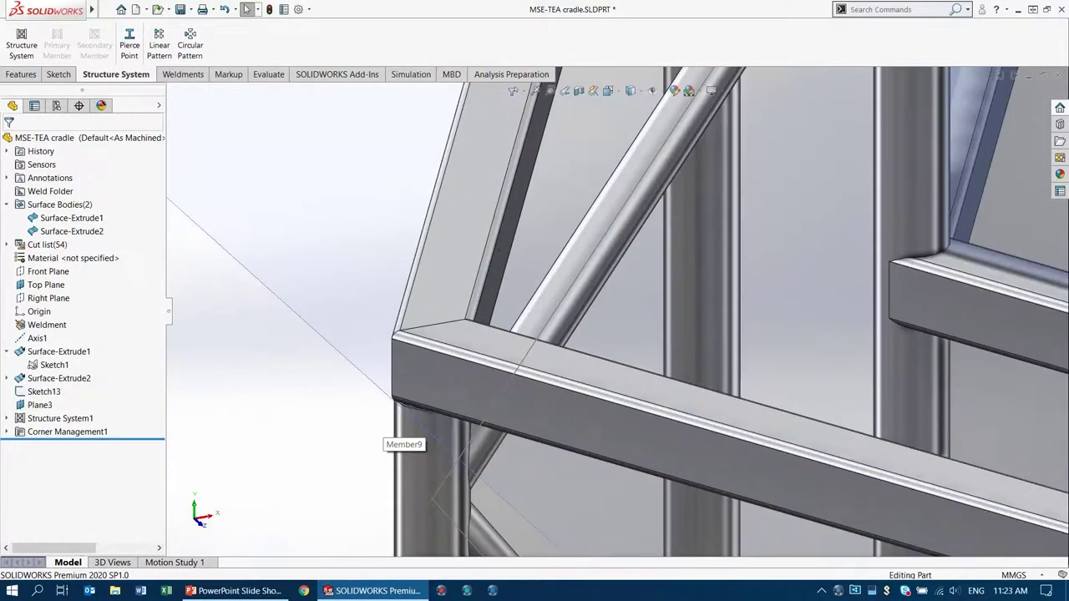
{"action": "scroll", "coordinate": [472, 363], "scroll_direction": "up", "scroll_amount": 8}
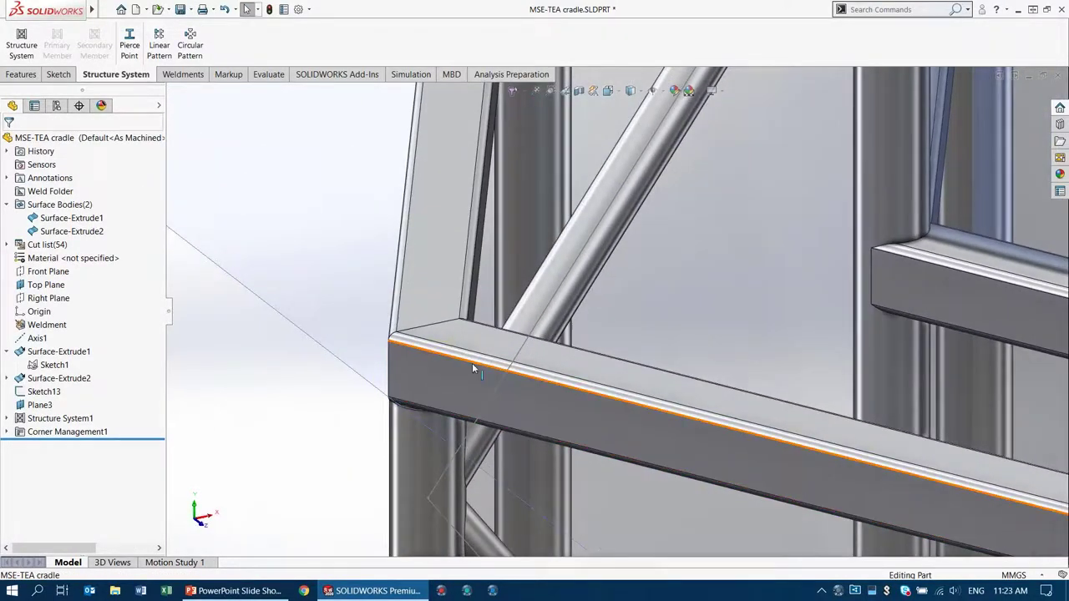
{"action": "scroll", "coordinate": [437, 298], "scroll_direction": "up", "scroll_amount": 10}
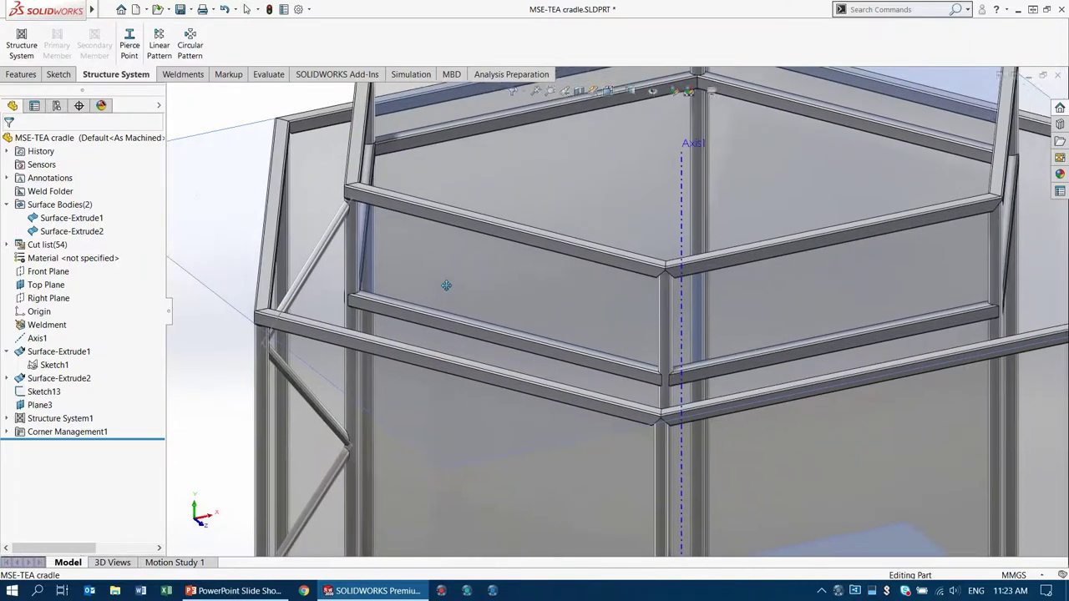
{"action": "scroll", "coordinate": [493, 261], "scroll_direction": "up", "scroll_amount": 6}
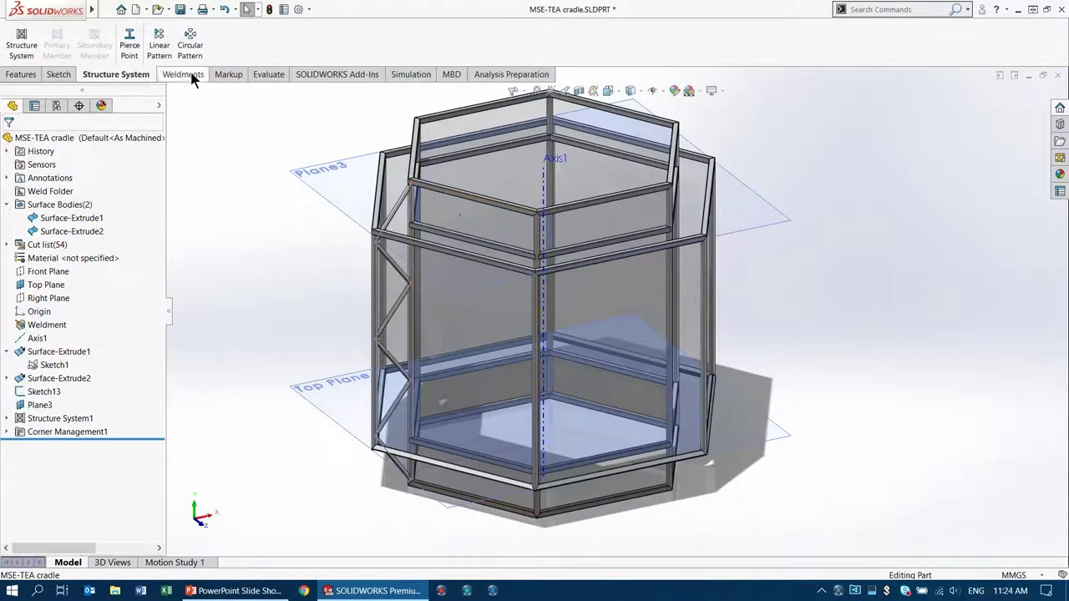
{"action": "left_click", "coordinate": [190, 37]}
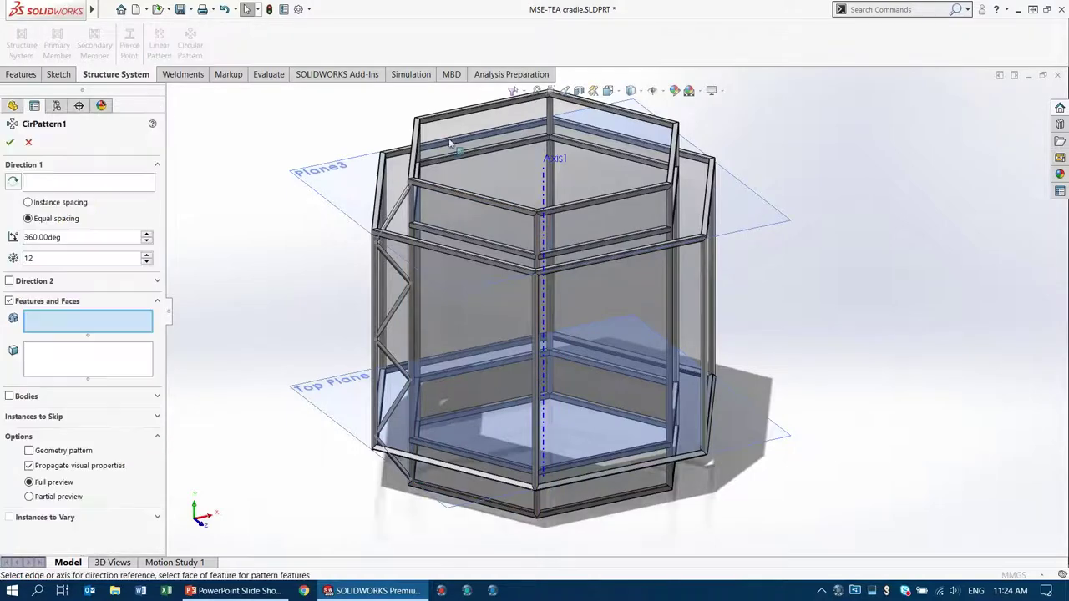
{"action": "left_click", "coordinate": [545, 207]}
{"action": "left_click", "coordinate": [29, 397]}
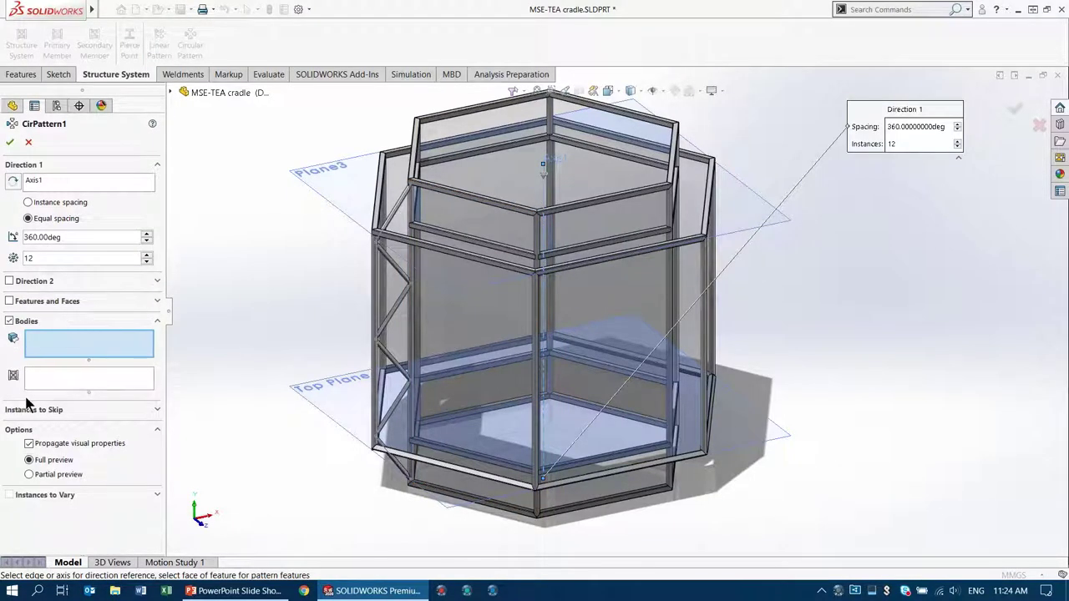
{"action": "left_click", "coordinate": [62, 377]}
{"action": "left_click", "coordinate": [391, 269]}
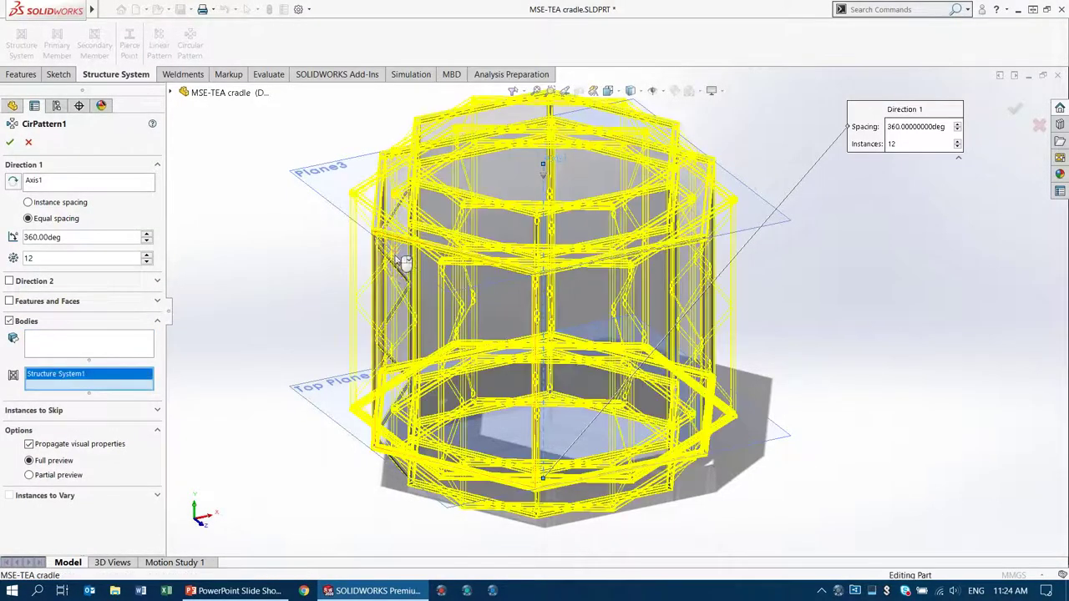
{"action": "left_click", "coordinate": [62, 344]}
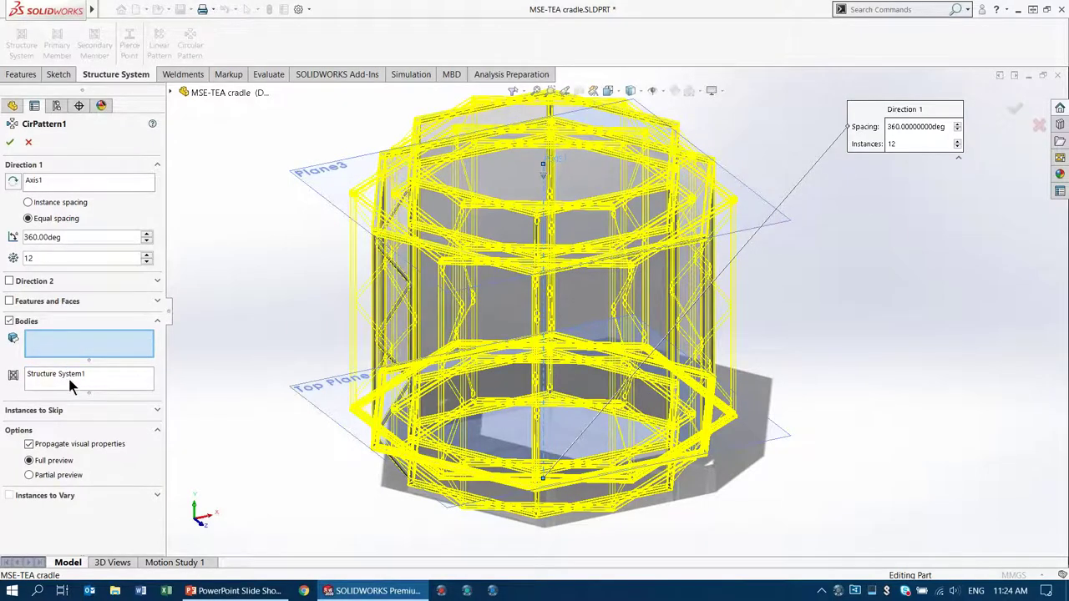
{"action": "left_click", "coordinate": [71, 378]}
{"action": "key", "text": "Delete"}
{"action": "left_click", "coordinate": [90, 347]}
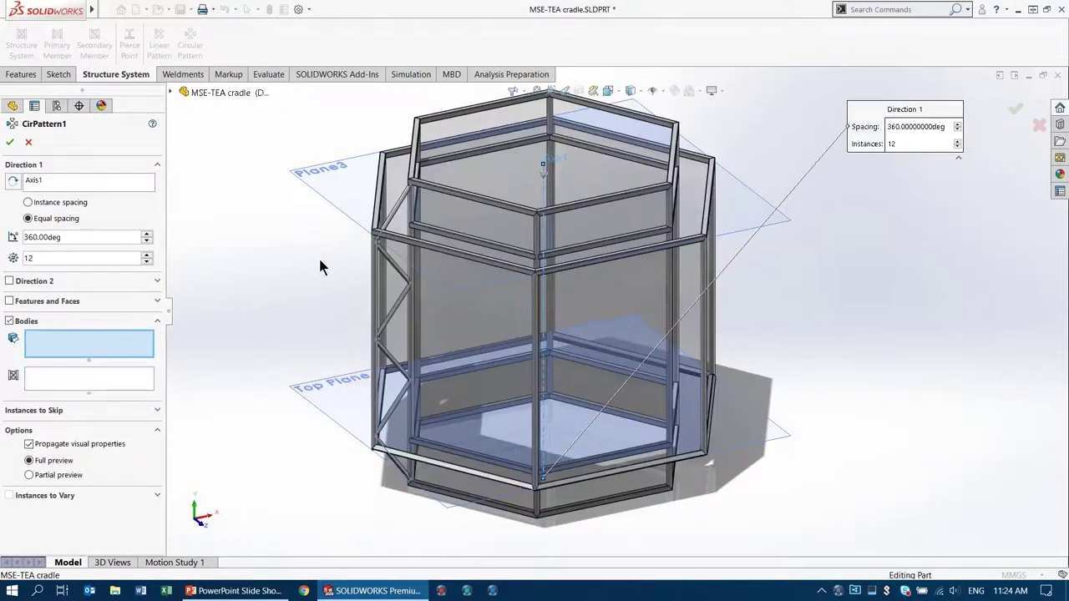
{"action": "left_click", "coordinate": [390, 220]}
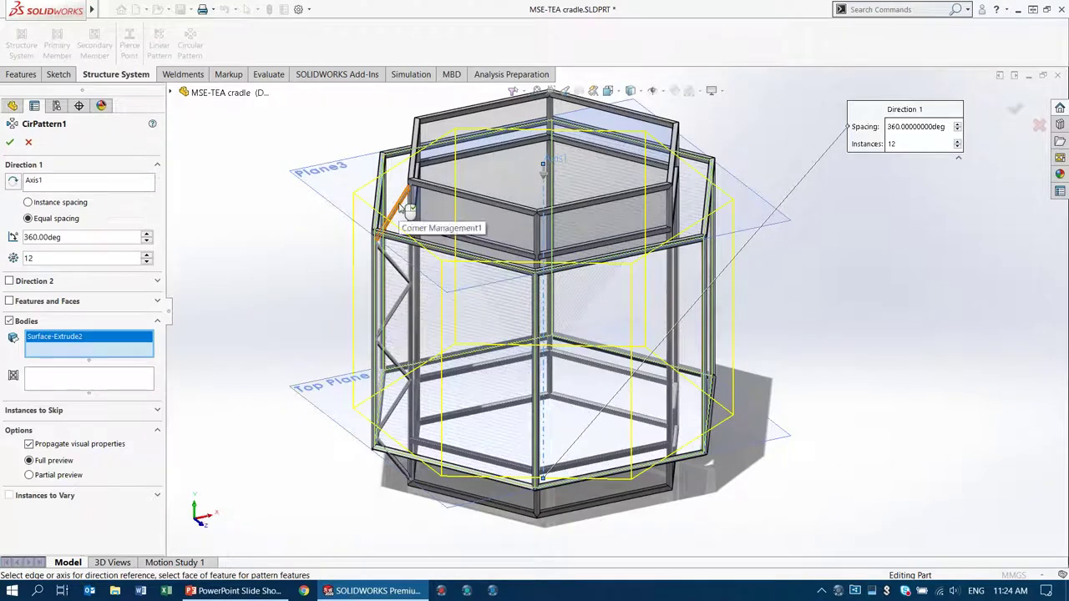
{"action": "key", "text": "Delete"}
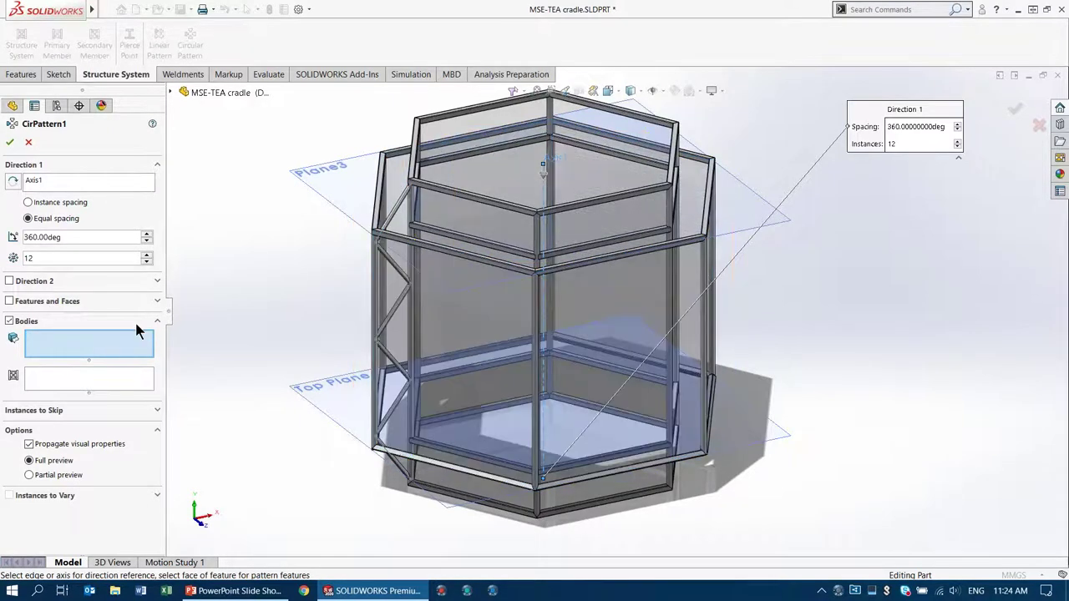
{"action": "left_click", "coordinate": [401, 210]}
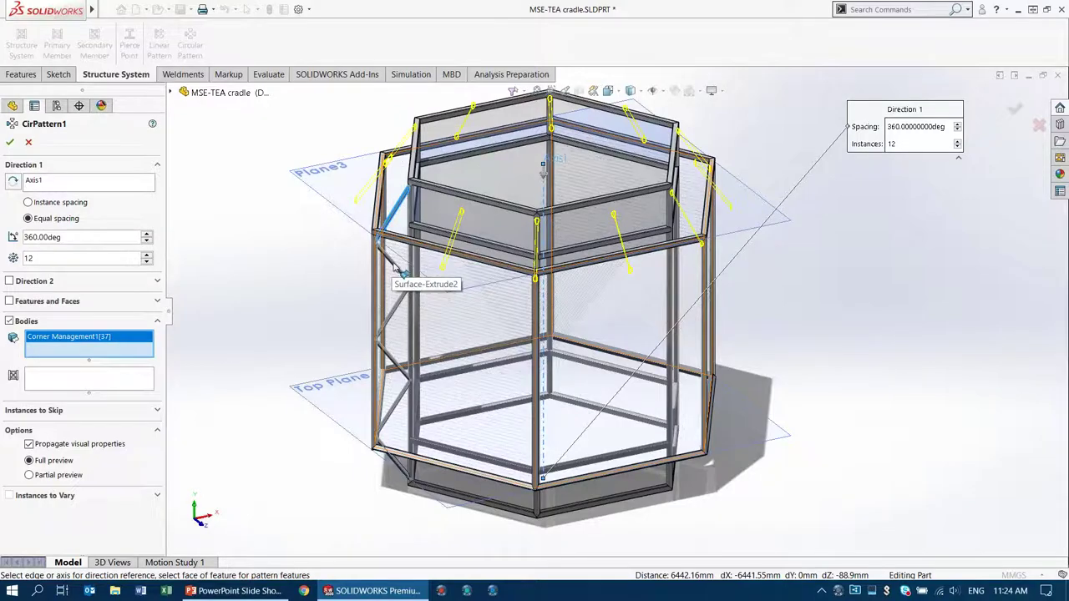
{"action": "middle_click_drag", "start_coordinate": [403, 288], "coordinate": [392, 256]}
{"action": "left_click", "coordinate": [650, 92]}
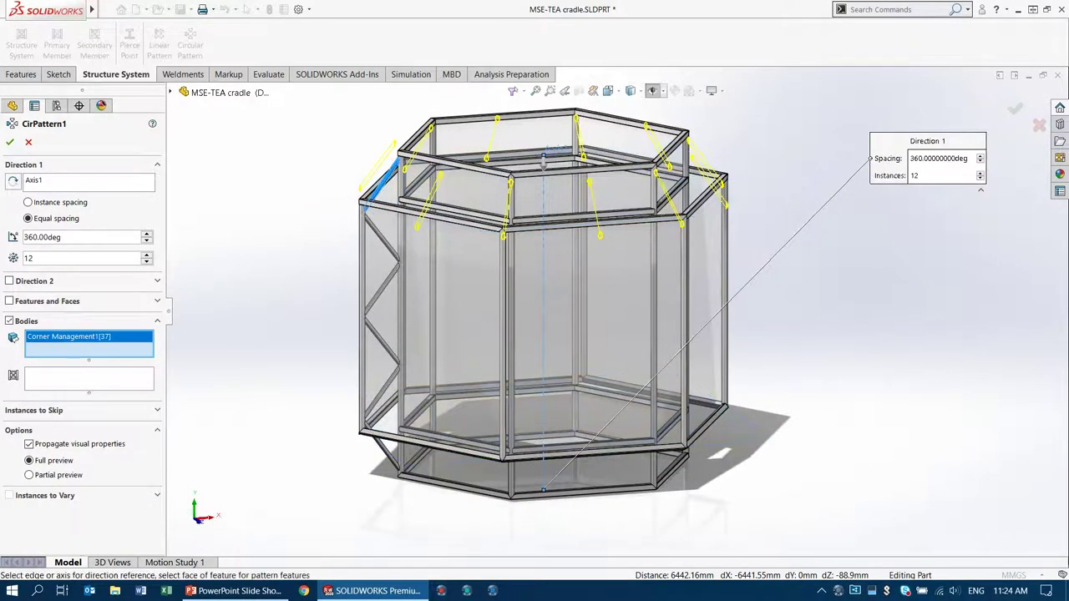
{"action": "left_click", "coordinate": [386, 247]}
{"action": "left_click", "coordinate": [387, 246]}
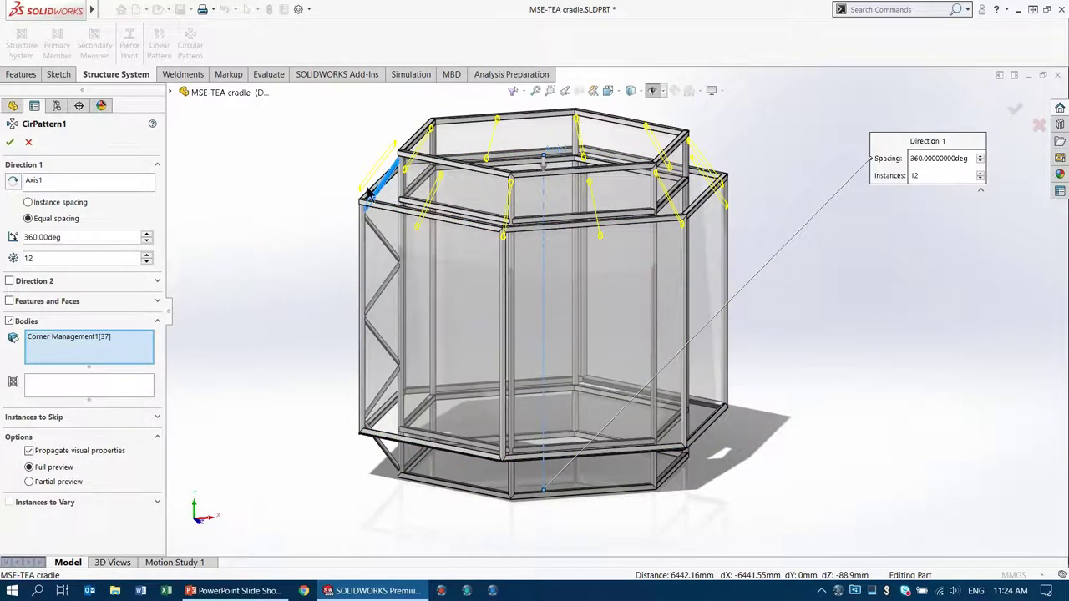
Cancel the pattern and hide the glass surface panels to clear the view
{"action": "left_click", "coordinate": [29, 144]}
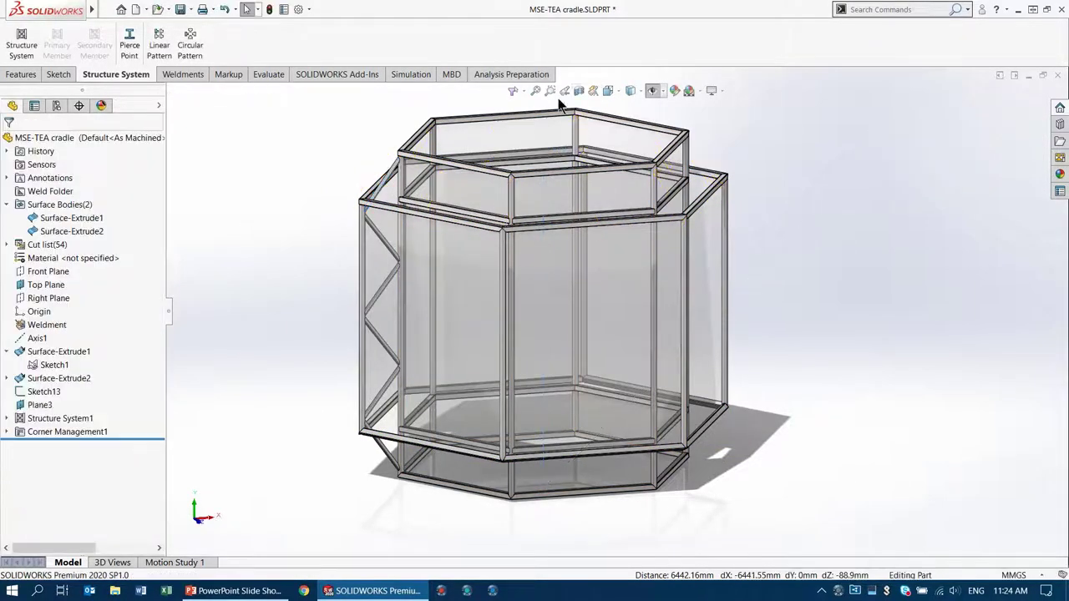
{"action": "left_click", "coordinate": [653, 93]}
{"action": "left_click", "coordinate": [654, 94]}
{"action": "left_click", "coordinate": [79, 205]}
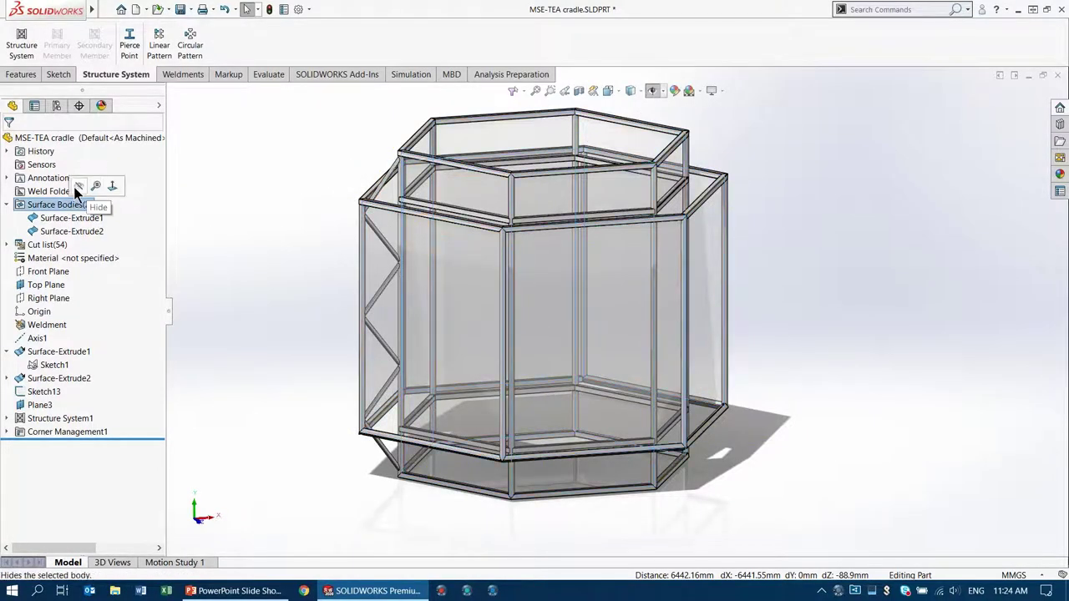
{"action": "left_click", "coordinate": [79, 185]}
{"action": "middle_click_drag", "start_coordinate": [273, 260], "coordinate": [264, 260]}
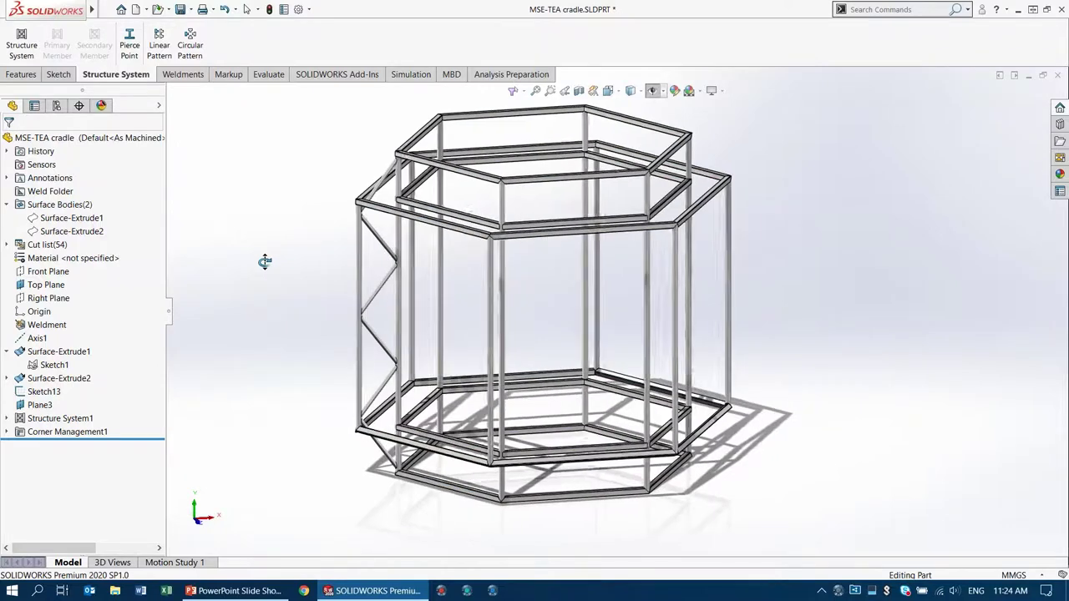
Start a circular body pattern around Axis1 containing the six left-face brace members
{"action": "left_click", "coordinate": [42, 338]}
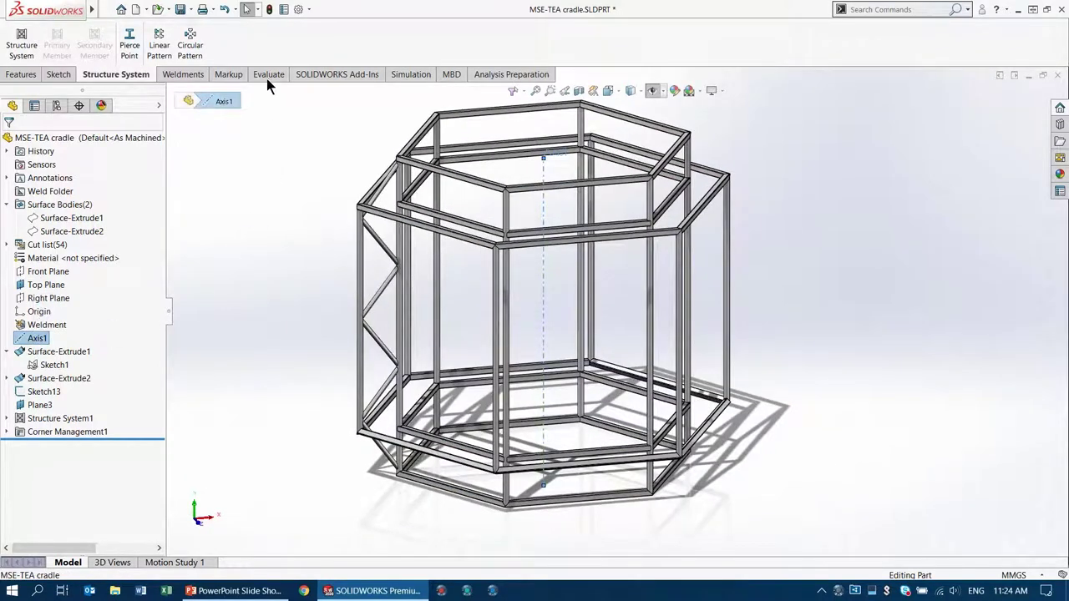
{"action": "left_click", "coordinate": [190, 44]}
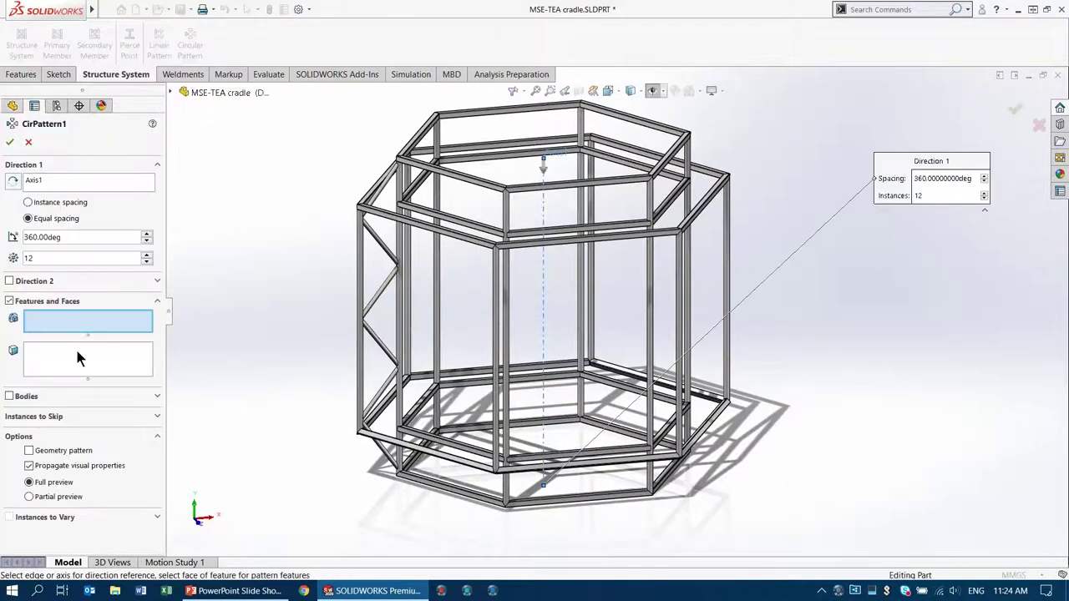
{"action": "left_click", "coordinate": [25, 398]}
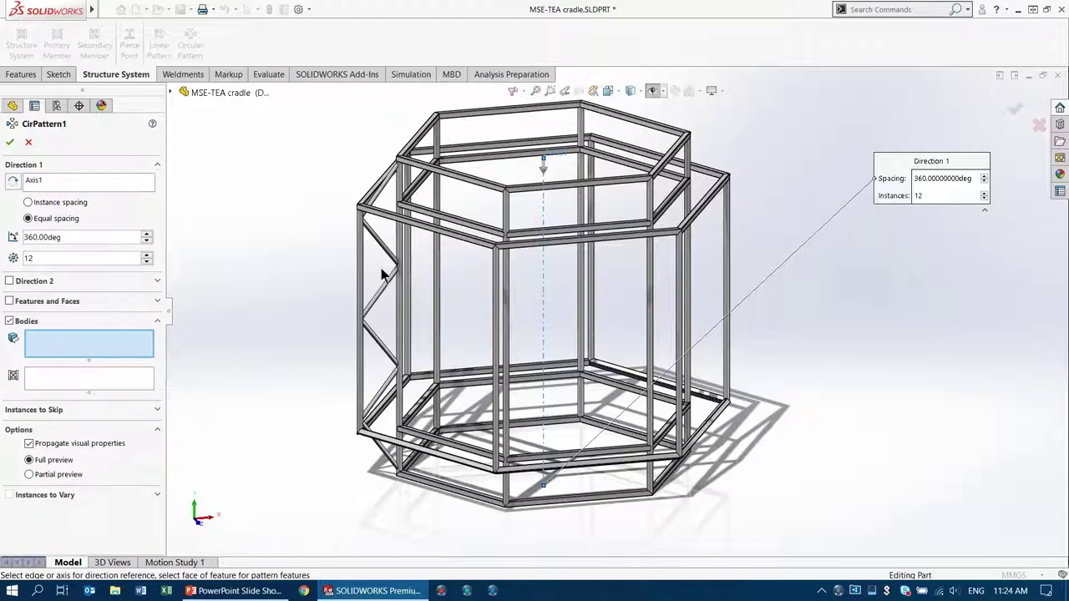
{"action": "left_click", "coordinate": [380, 186]}
{"action": "left_click", "coordinate": [385, 247]}
{"action": "left_click", "coordinate": [387, 288]}
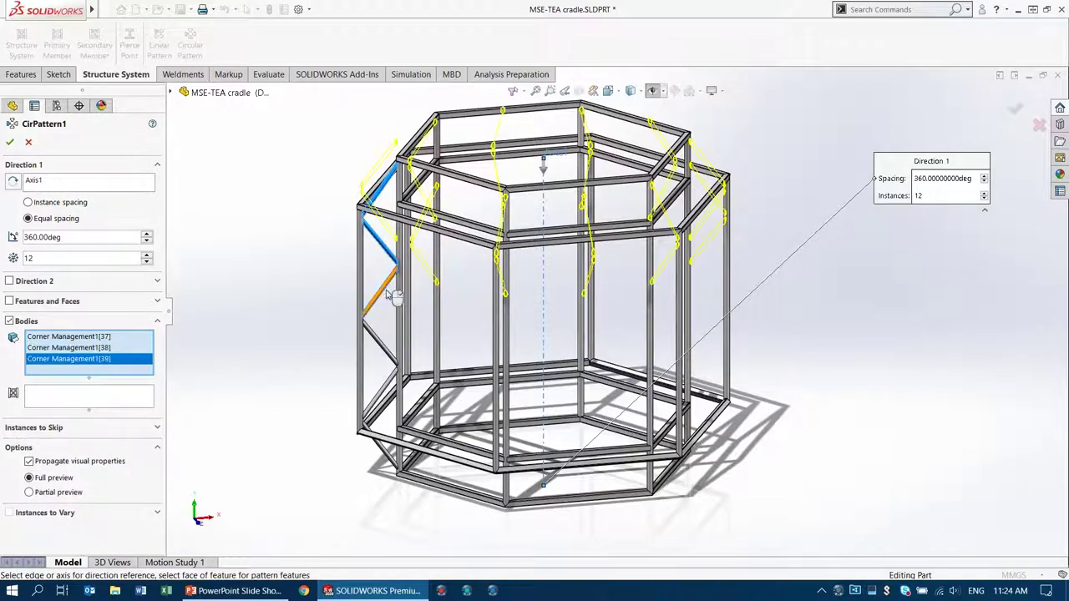
{"action": "left_click", "coordinate": [383, 347]}
{"action": "left_click", "coordinate": [382, 397]}
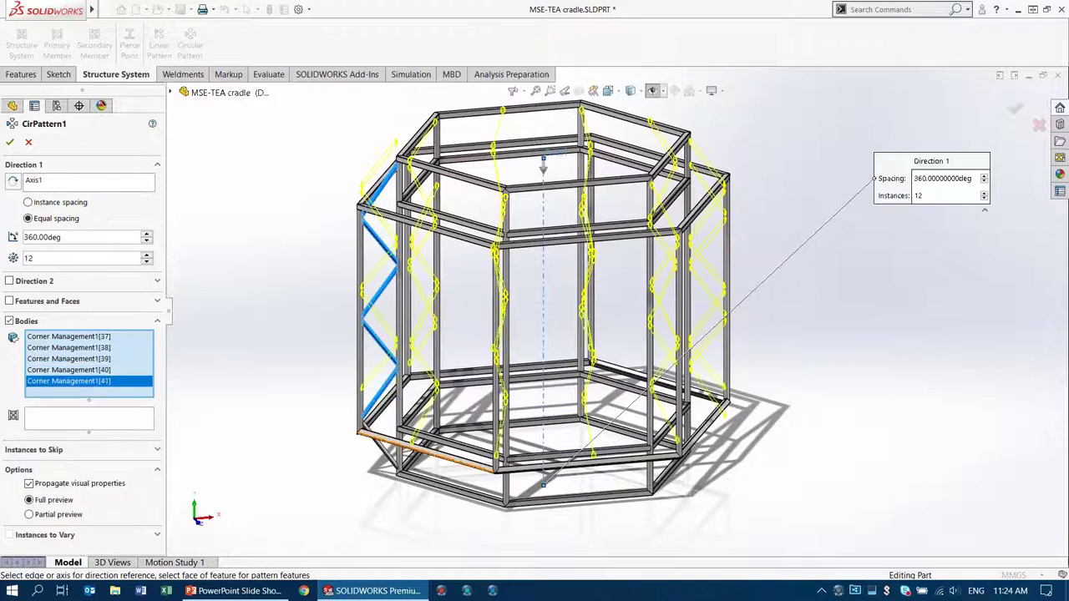
{"action": "left_click", "coordinate": [383, 443]}
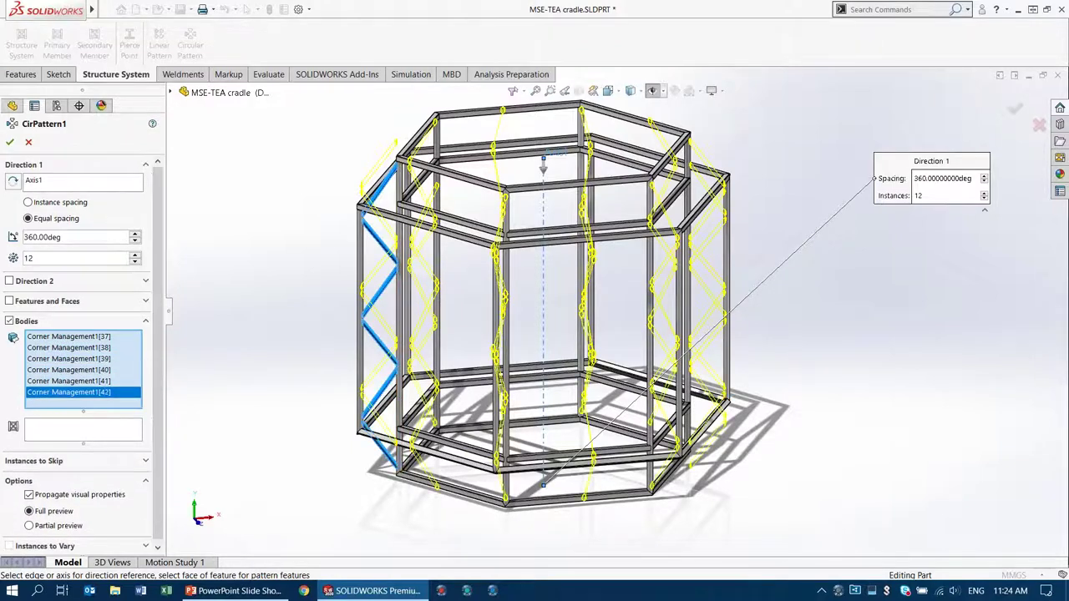
Set the circular pattern to 6 instances and accept it
{"action": "double_click", "coordinate": [919, 195]}
{"action": "type", "text": "6"}
{"action": "key", "text": "Return"}
{"action": "key", "text": "Return"}
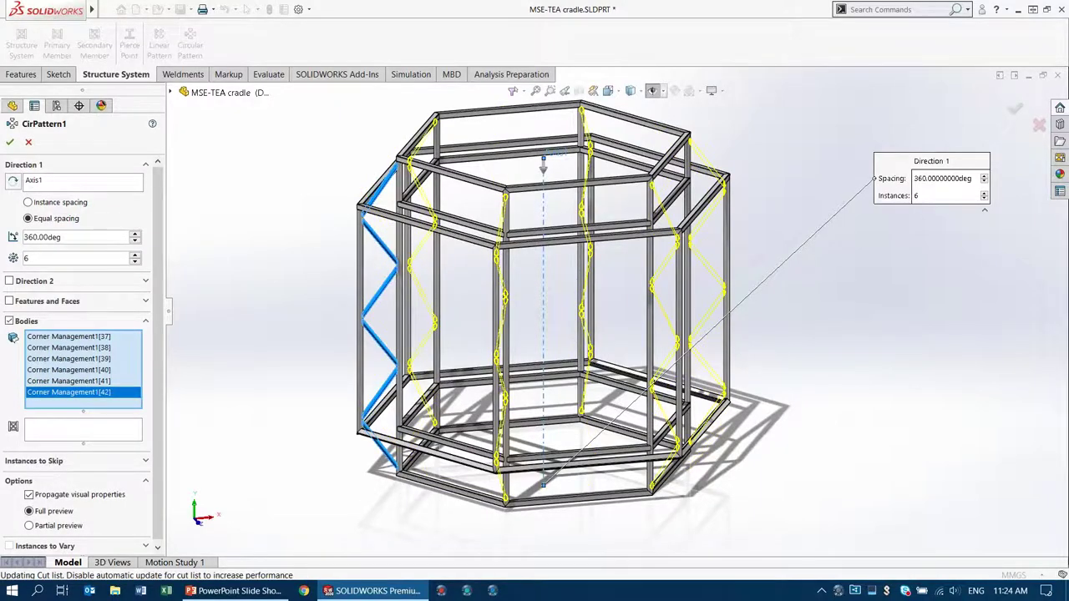
{"action": "middle_click_drag", "start_coordinate": [335, 244], "coordinate": [293, 224]}
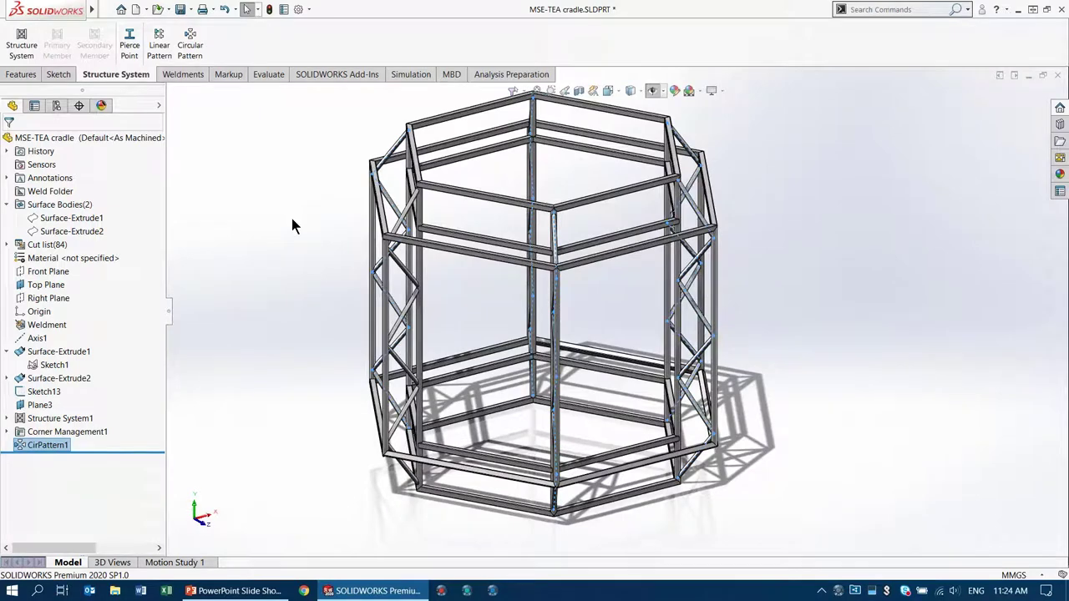
In MSE-TEA cradle - finished, set the cut list to Update Automatically
{"action": "key", "text": "ctrl+Tab"}
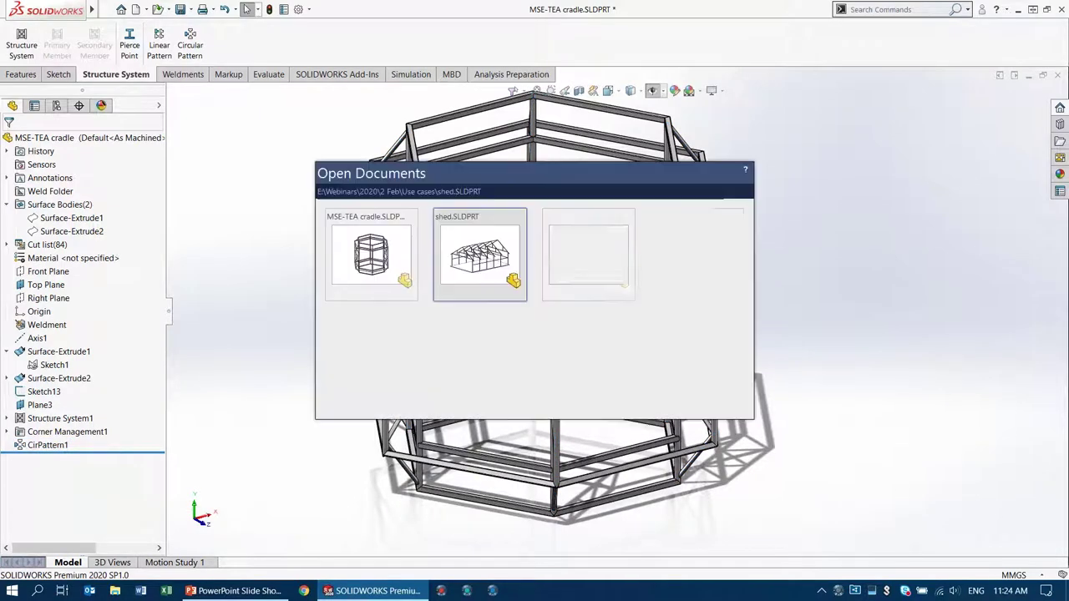
{"action": "key", "text": "ctrl+Tab"}
{"action": "key", "text": "ctrl+Tab"}
{"action": "key", "text": "ctrl+Tab"}
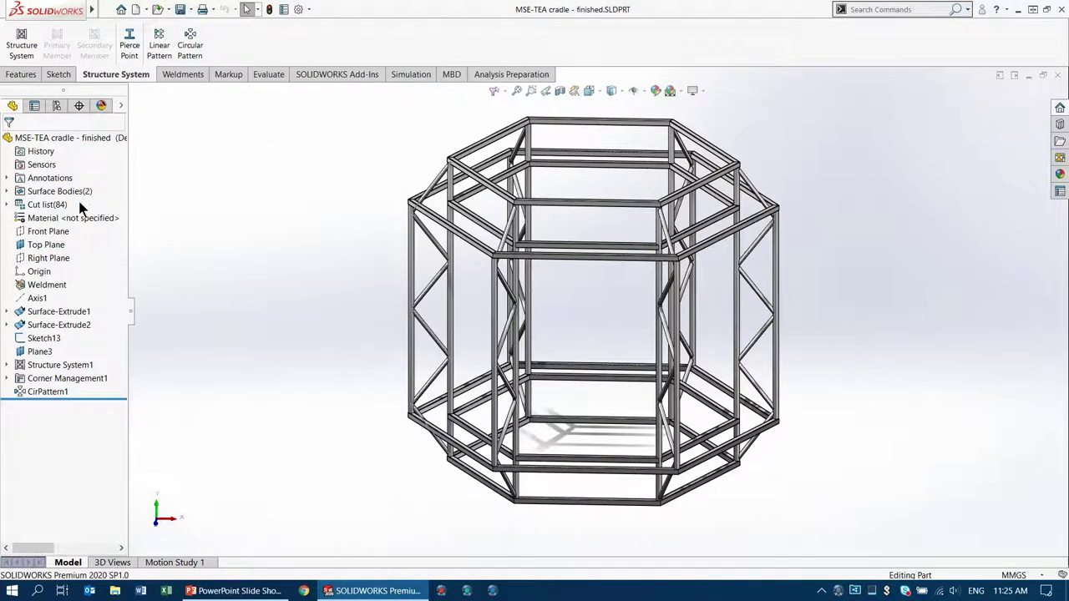
{"action": "left_click", "coordinate": [6, 205]}
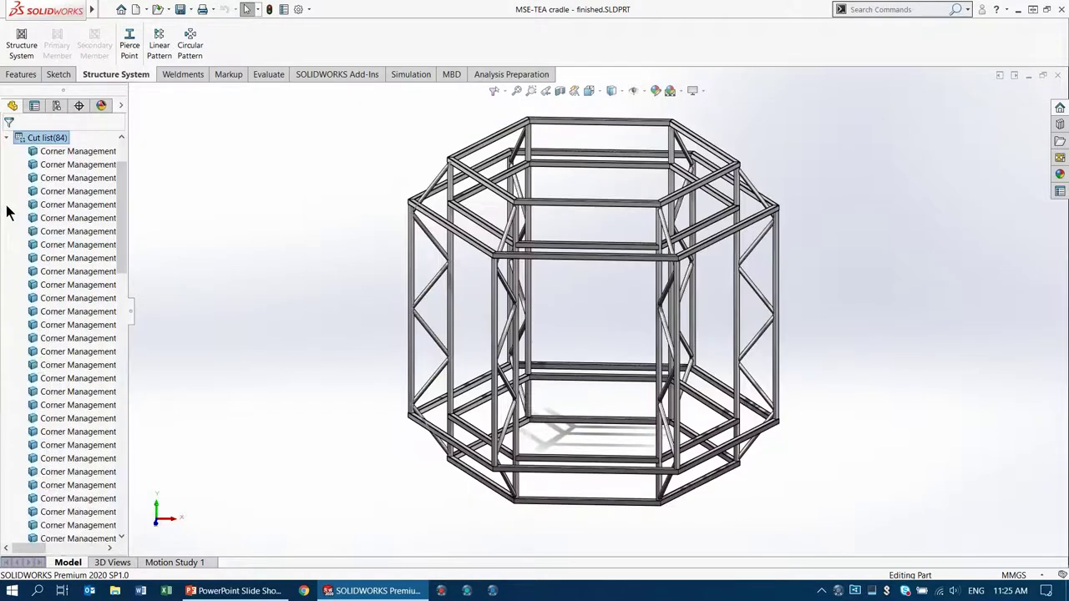
{"action": "left_click_drag", "start_coordinate": [124, 212], "coordinate": [130, 159]}
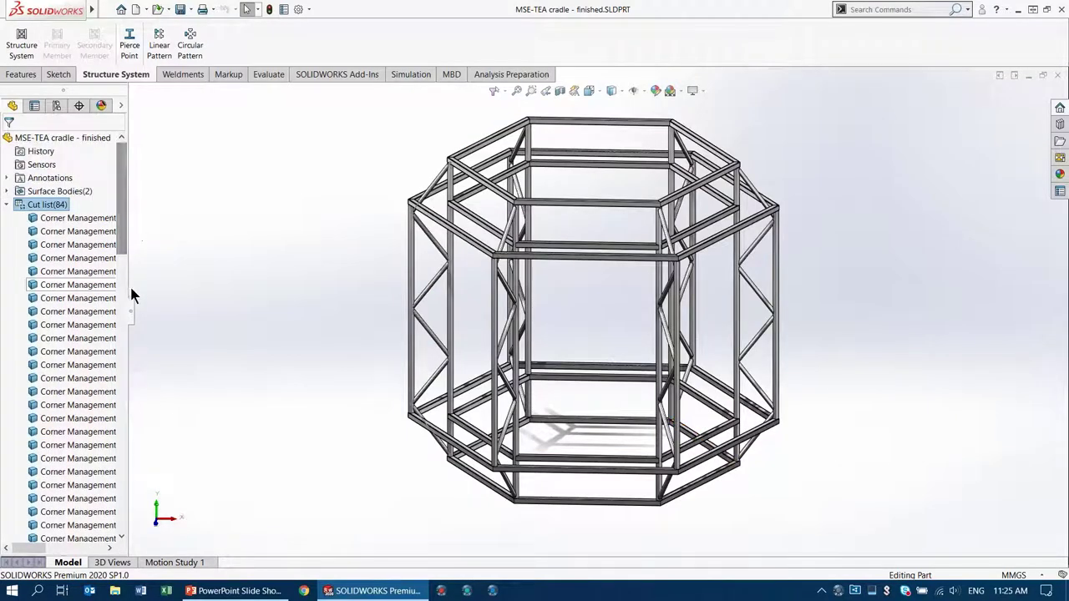
{"action": "left_click_drag", "start_coordinate": [130, 314], "coordinate": [243, 314]}
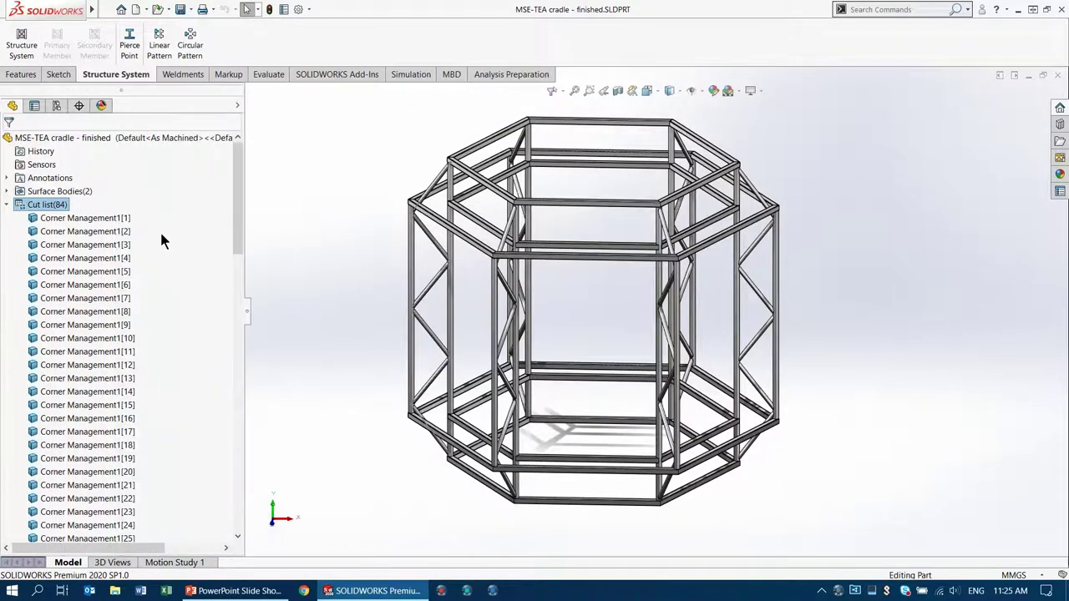
{"action": "right_click", "coordinate": [52, 209]}
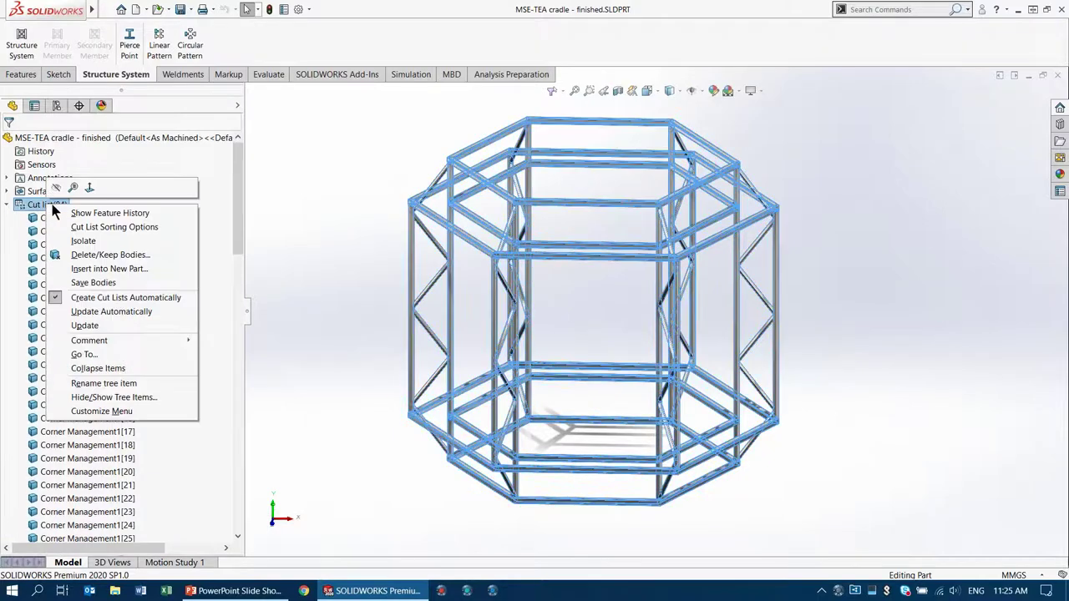
{"action": "left_click", "coordinate": [101, 312]}
Review the 11-item Cut List Table in Cut-List-Item1 properties, then cancel
{"action": "left_click", "coordinate": [344, 231]}
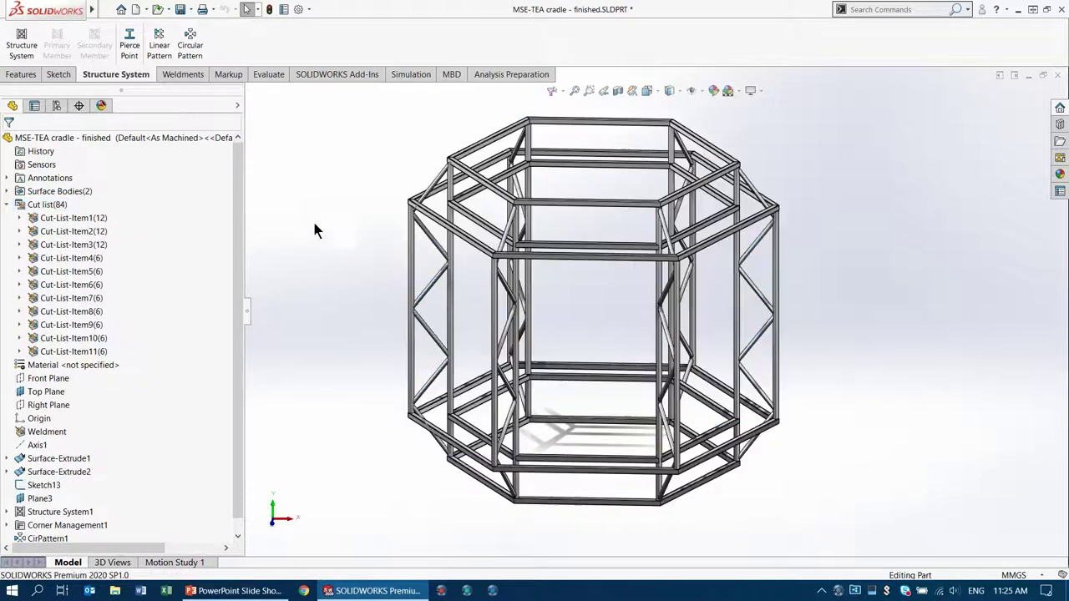
{"action": "right_click", "coordinate": [76, 219]}
{"action": "left_click", "coordinate": [115, 241]}
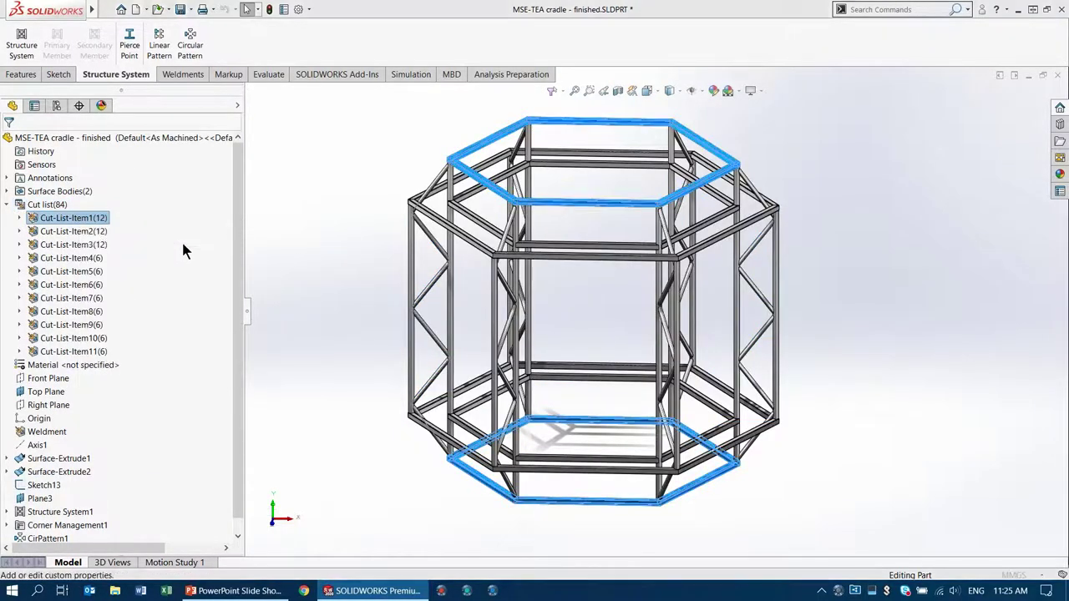
{"action": "left_click", "coordinate": [345, 146]}
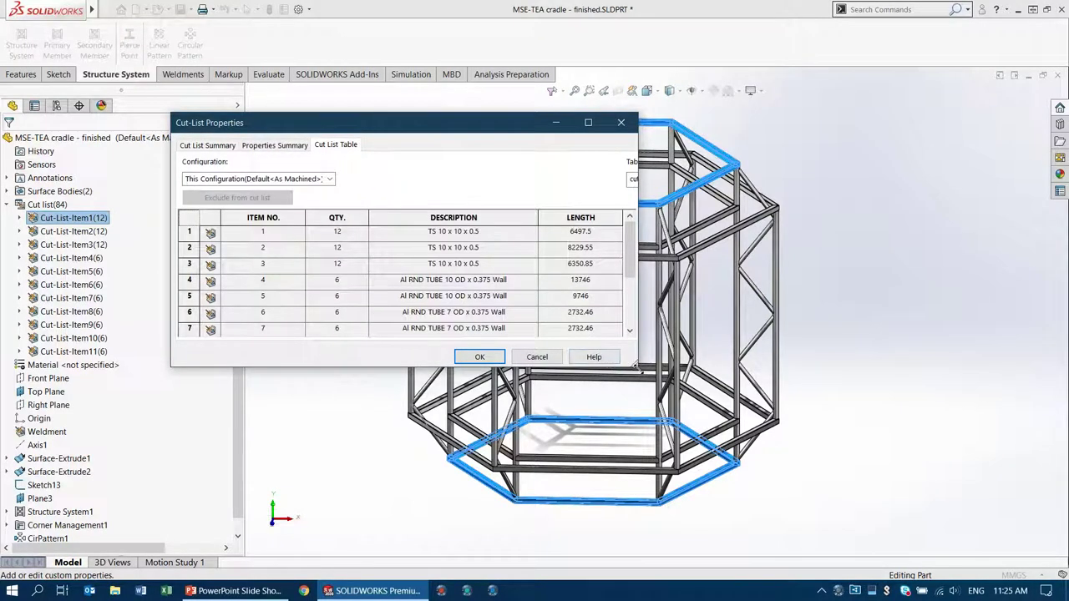
{"action": "left_click_drag", "start_coordinate": [634, 367], "coordinate": [801, 448]}
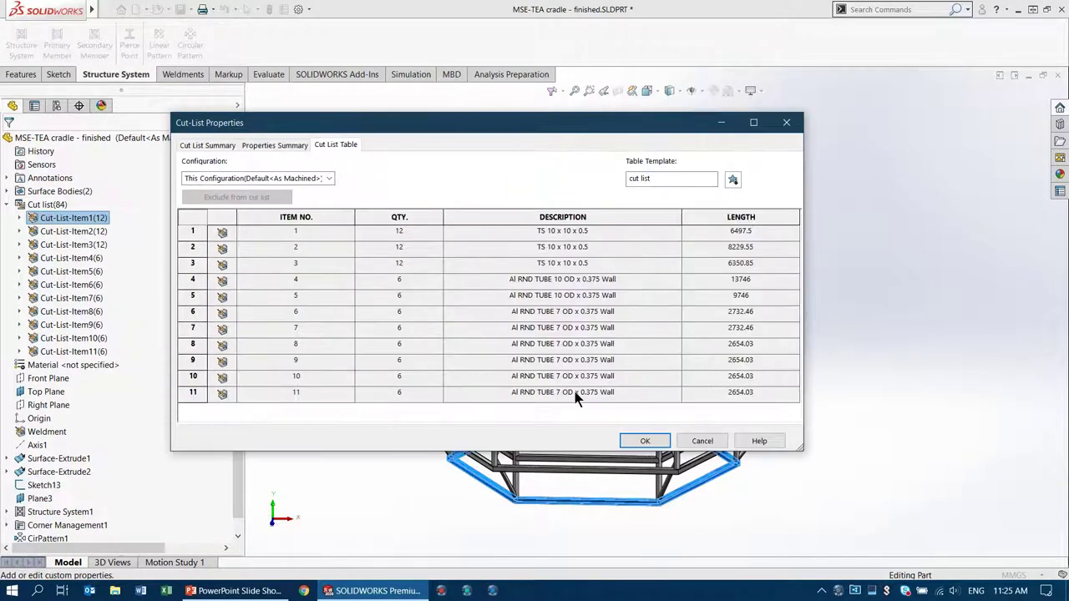
{"action": "left_click_drag", "start_coordinate": [545, 123], "coordinate": [528, 109]}
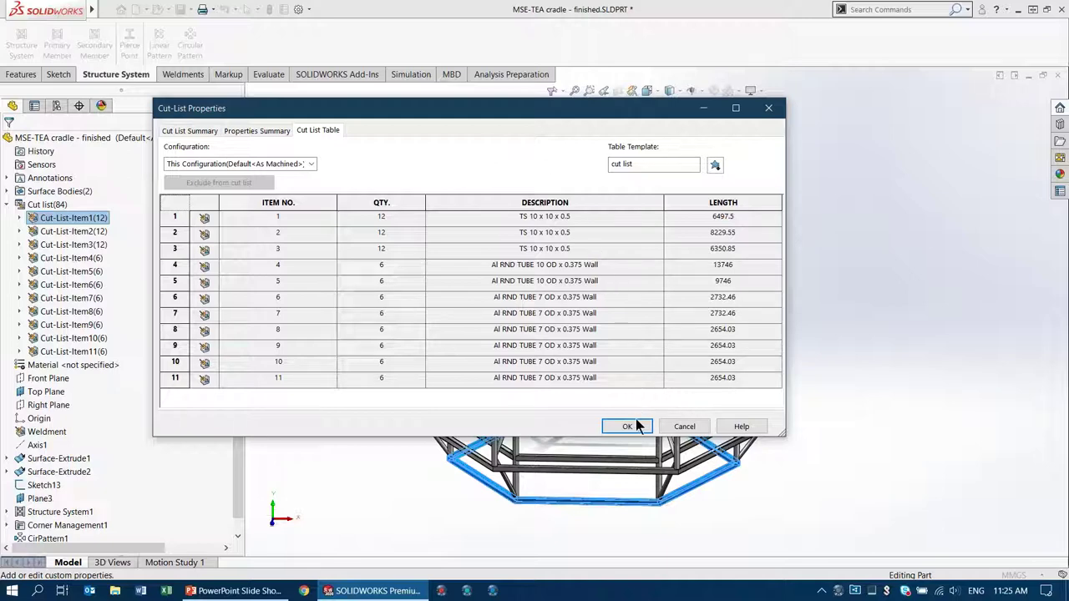
{"action": "left_click", "coordinate": [684, 426]}
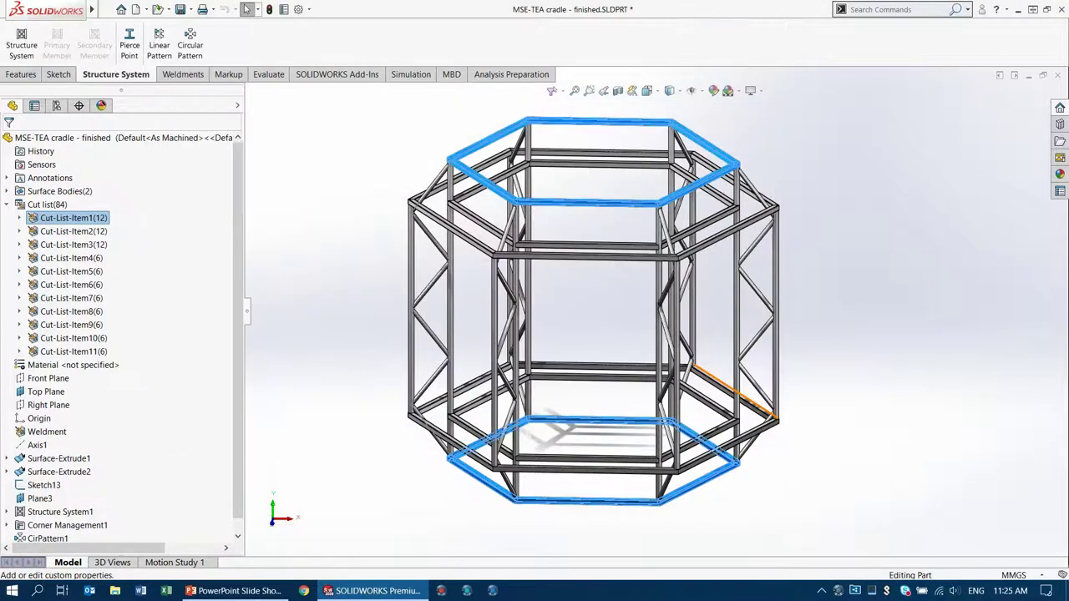
{"action": "left_click", "coordinate": [238, 590]}
Advance to slide 15, SOLIDWORKS 2020 enhancements, then return to SOLIDWORKS
{"action": "left_click", "coordinate": [274, 428]}
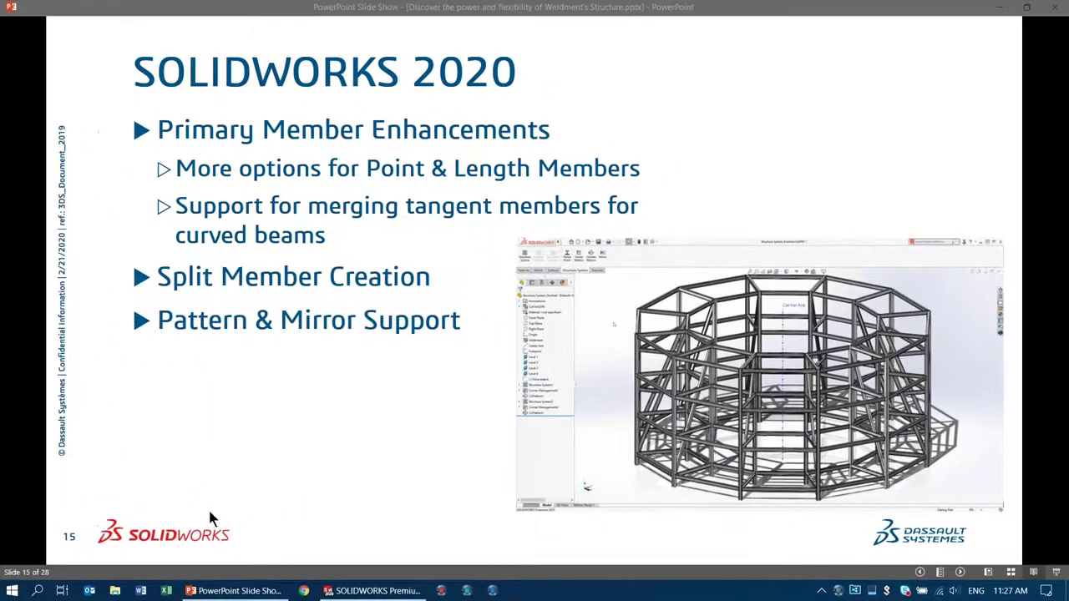
{"action": "left_click", "coordinate": [461, 540]}
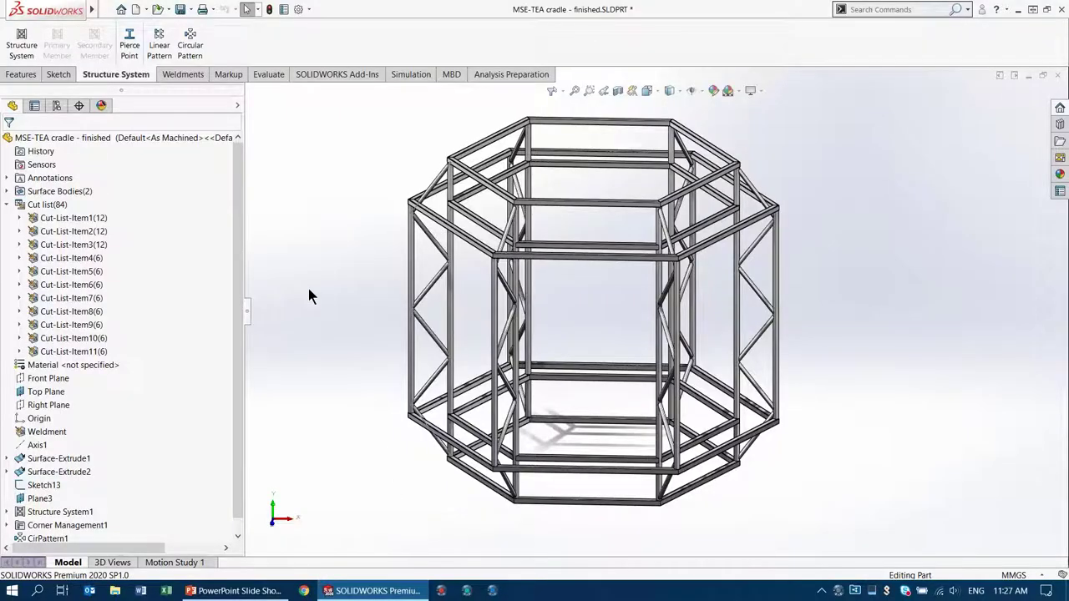
Switch to Structure System.SLDPRT, view the four level planes, and start a new structure system
{"action": "key", "text": "ctrl+Tab"}
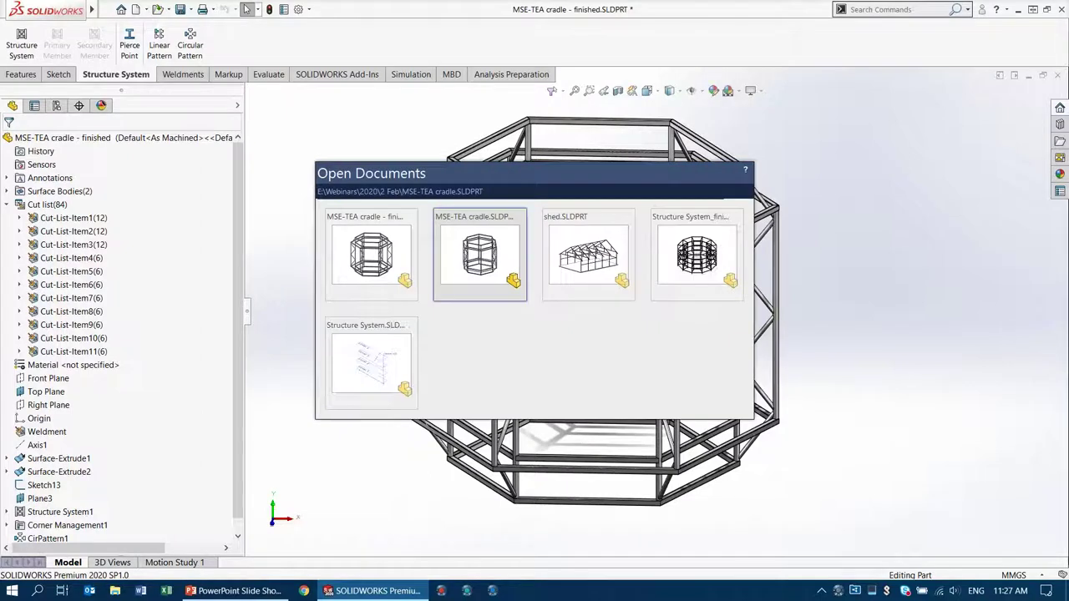
{"action": "left_click", "coordinate": [376, 355]}
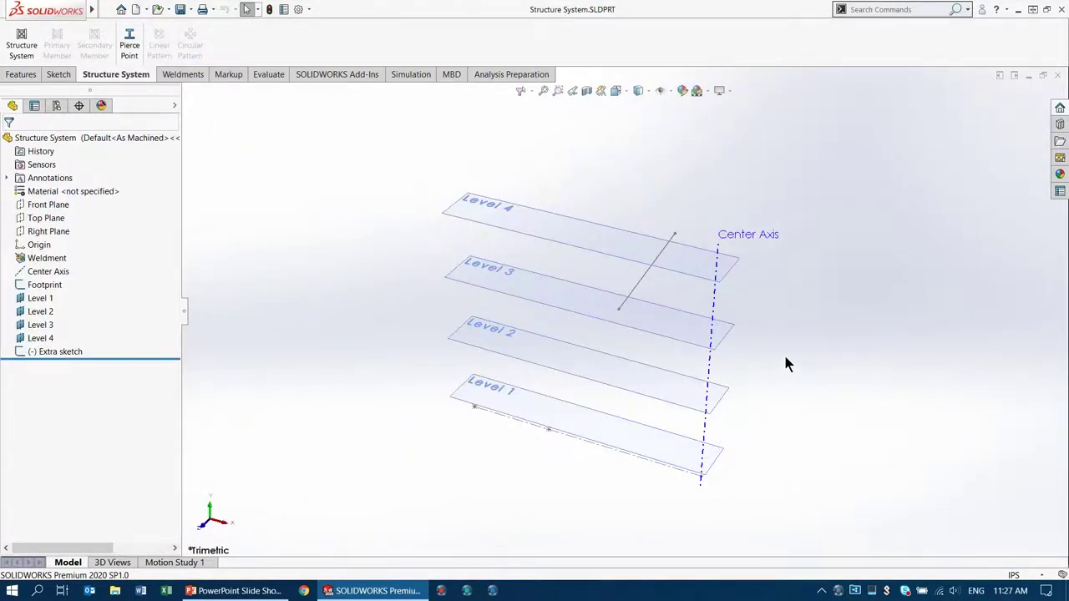
{"action": "middle_click_drag", "start_coordinate": [786, 365], "coordinate": [846, 322]}
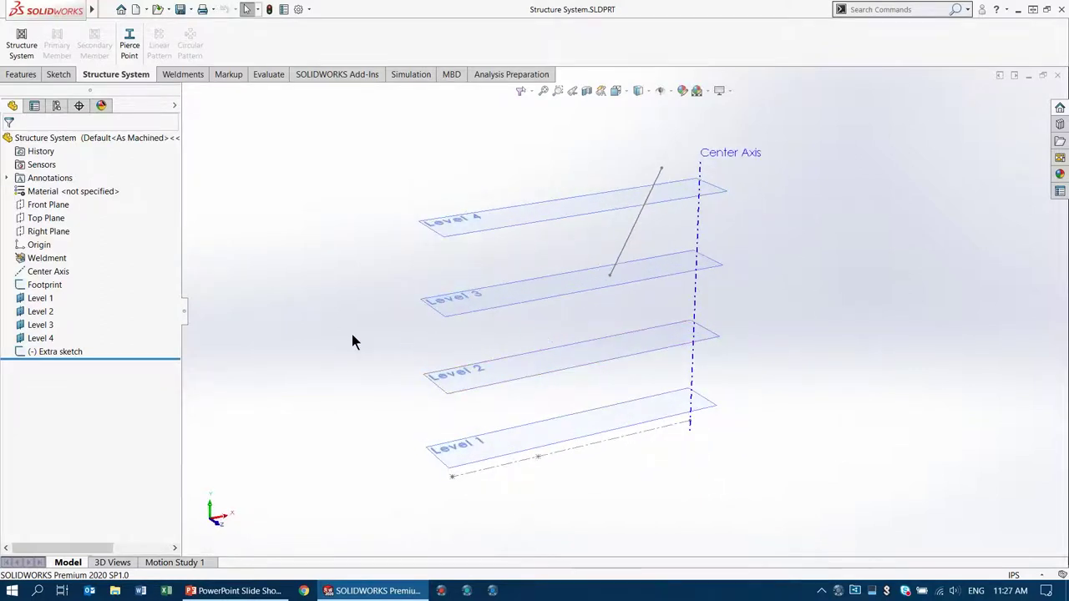
{"action": "scroll", "coordinate": [349, 334], "scroll_direction": "down", "scroll_amount": 2}
{"action": "middle_click_drag", "start_coordinate": [662, 313], "coordinate": [632, 310]}
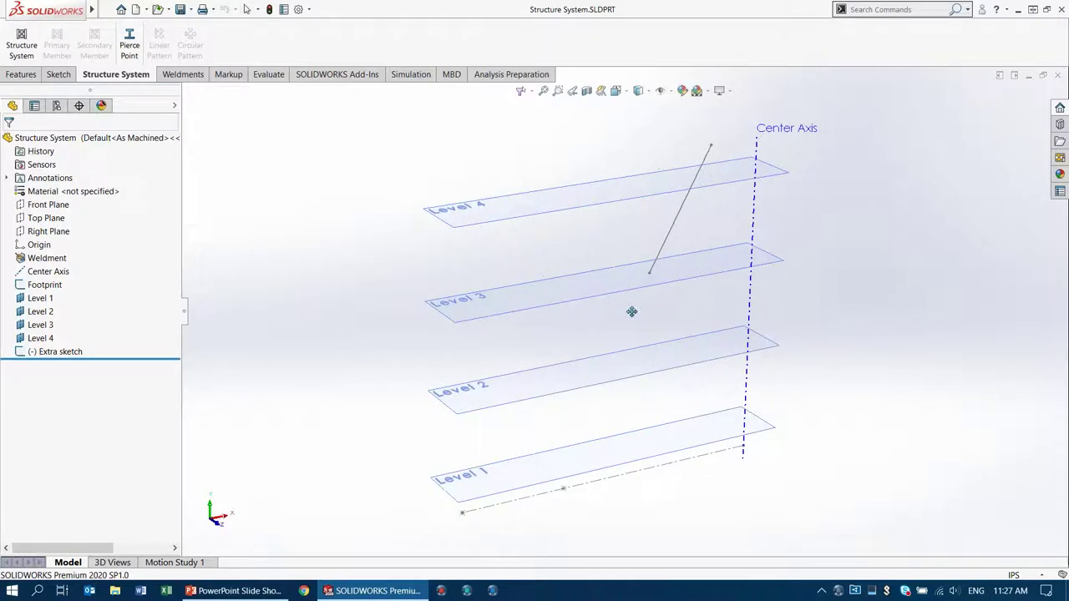
{"action": "left_click", "coordinate": [20, 44]}
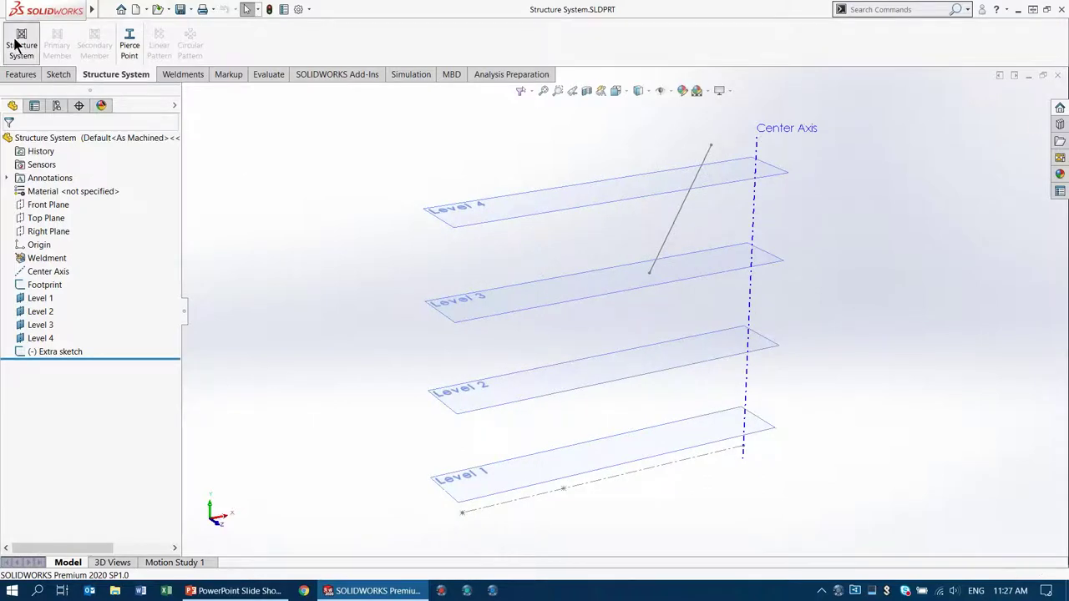
Start a primary structural member with a _CFHT Profiles W Section profile, size W12x65
{"action": "left_click", "coordinate": [57, 43]}
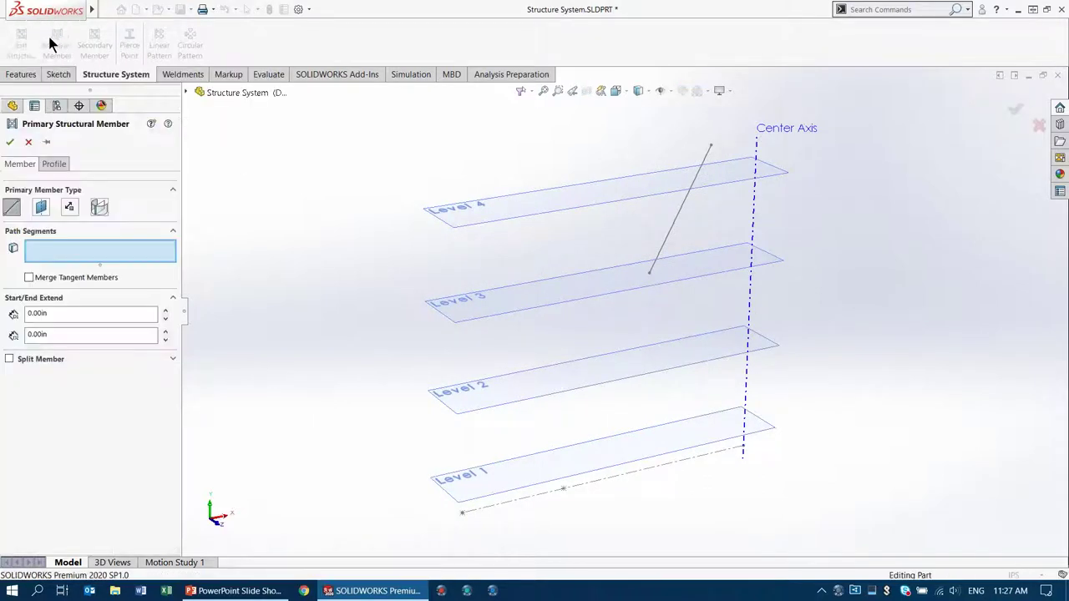
{"action": "left_click", "coordinate": [55, 164]}
{"action": "left_click", "coordinate": [83, 220]}
{"action": "left_click", "coordinate": [83, 233]}
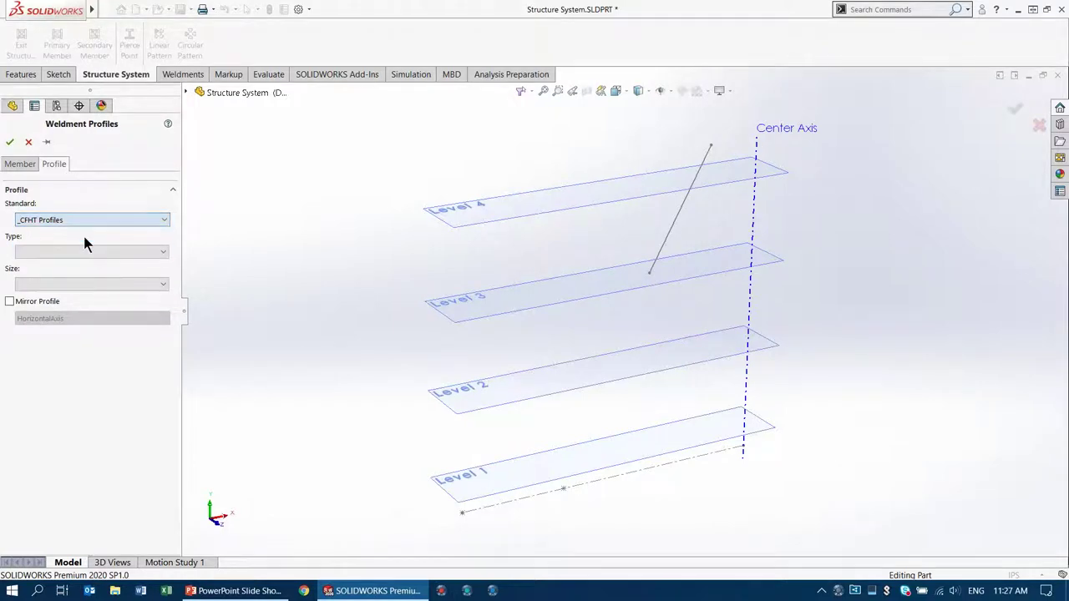
{"action": "left_click", "coordinate": [84, 251]}
{"action": "left_click", "coordinate": [93, 293]}
{"action": "left_click", "coordinate": [92, 284]}
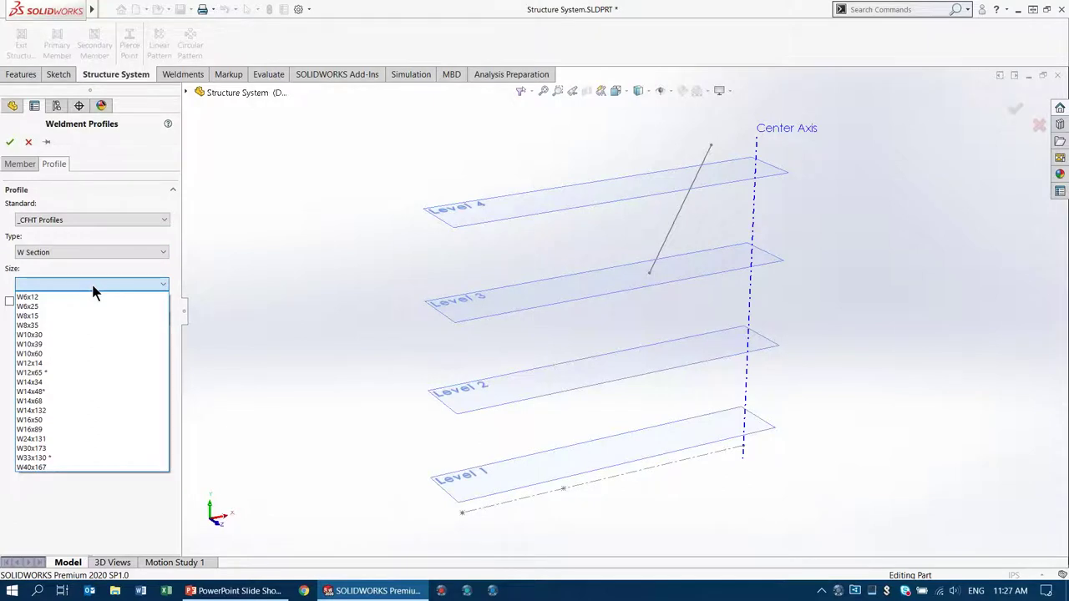
{"action": "left_click", "coordinate": [71, 374]}
{"action": "left_click", "coordinate": [20, 164]}
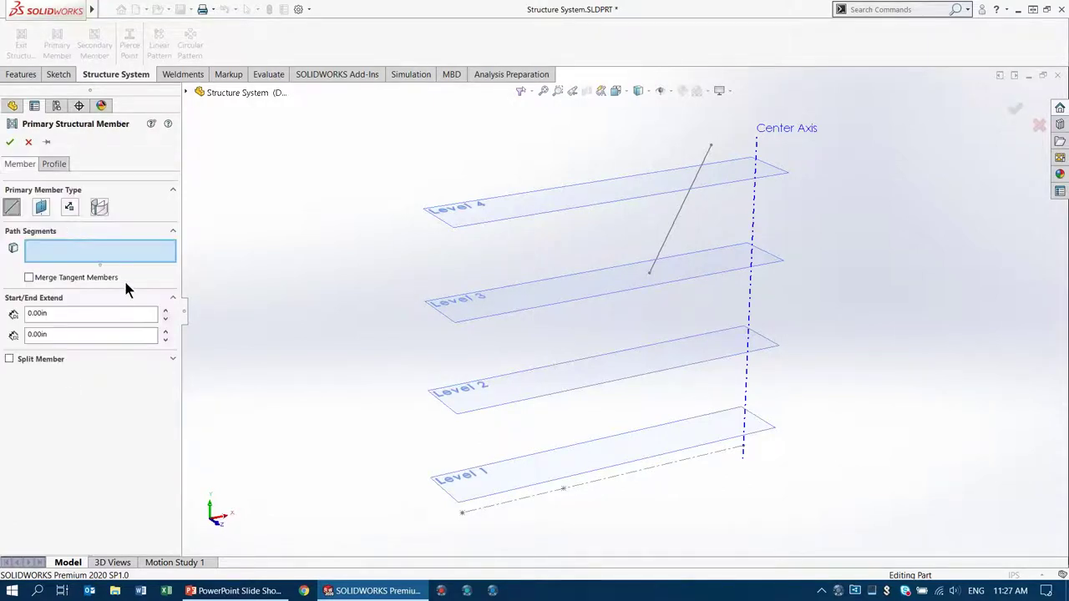
Chain the W12x65 member through footprint Point2, Point1 and Level 3 Point7, ending Up to Point
{"action": "left_click", "coordinate": [70, 208]}
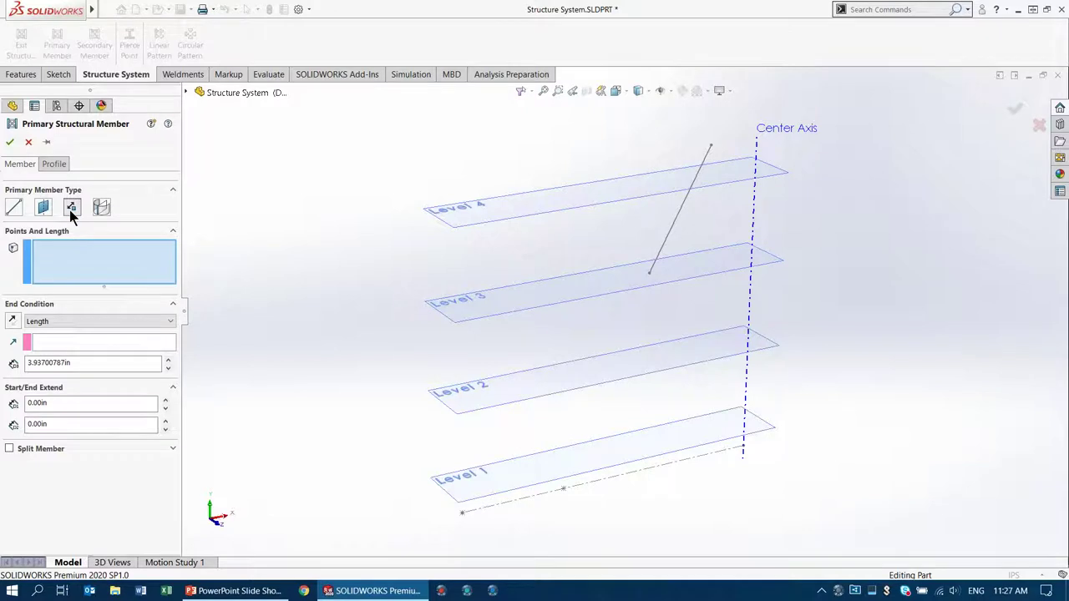
{"action": "left_click", "coordinate": [84, 320]}
{"action": "left_click", "coordinate": [84, 344]}
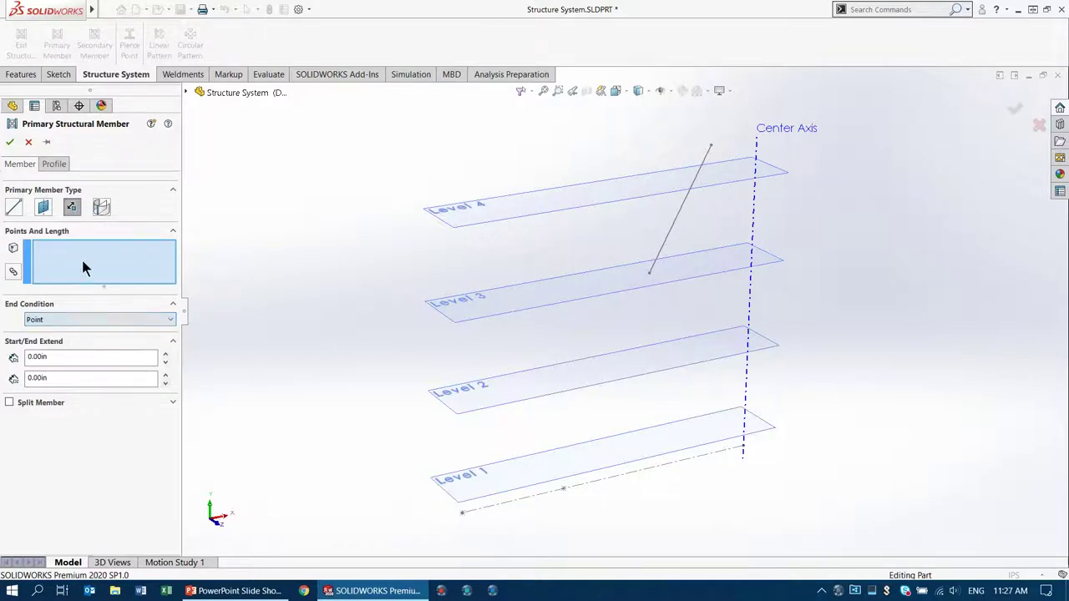
{"action": "left_click", "coordinate": [12, 271]}
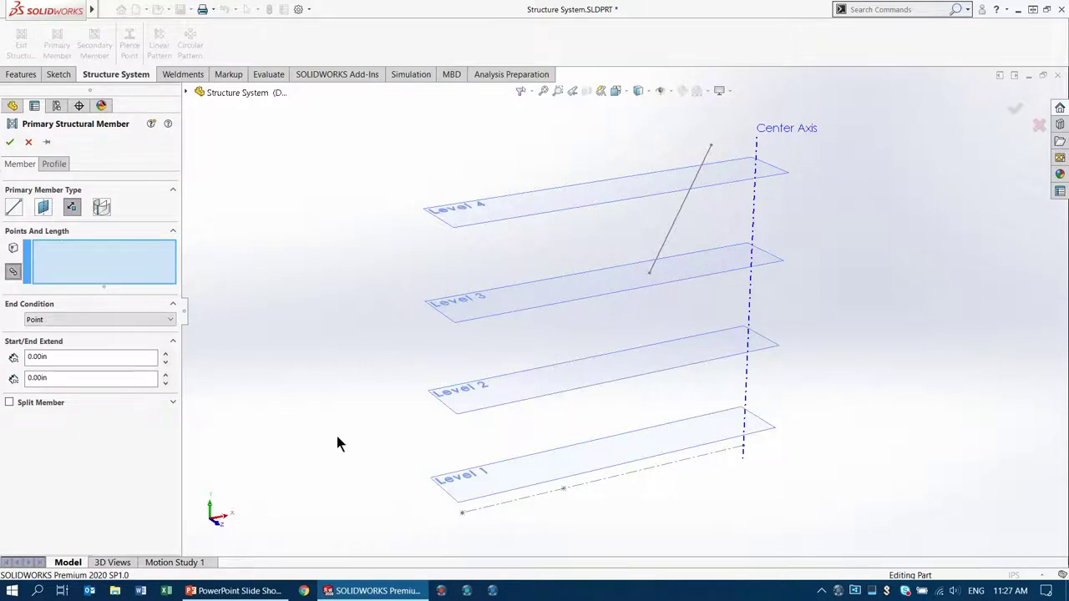
{"action": "left_click", "coordinate": [461, 514]}
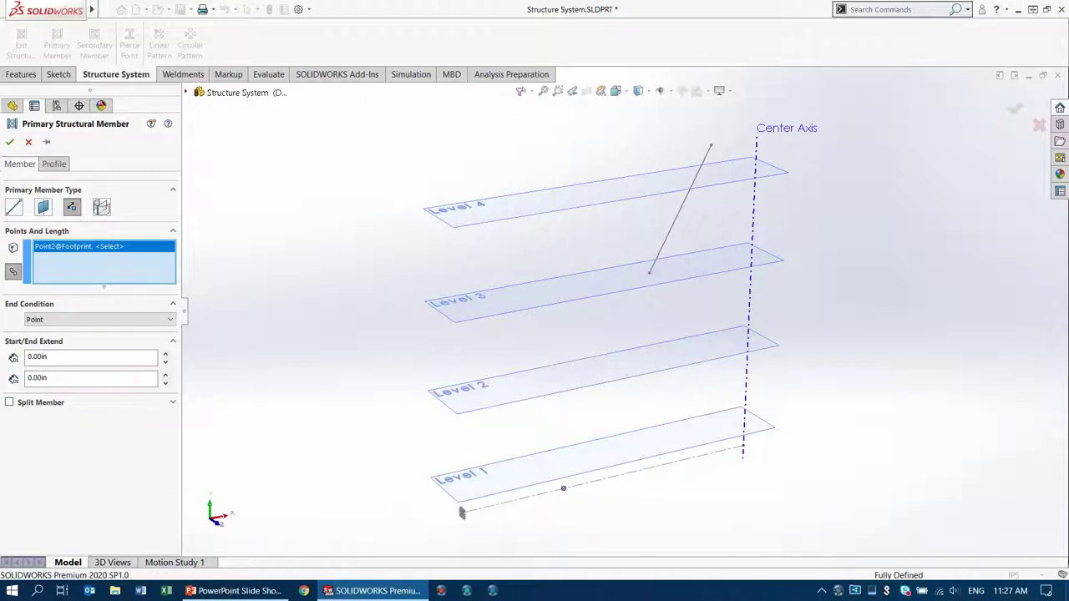
{"action": "left_click", "coordinate": [565, 489]}
{"action": "left_click", "coordinate": [650, 274]}
{"action": "scroll", "coordinate": [653, 370], "scroll_direction": "down", "scroll_amount": 3}
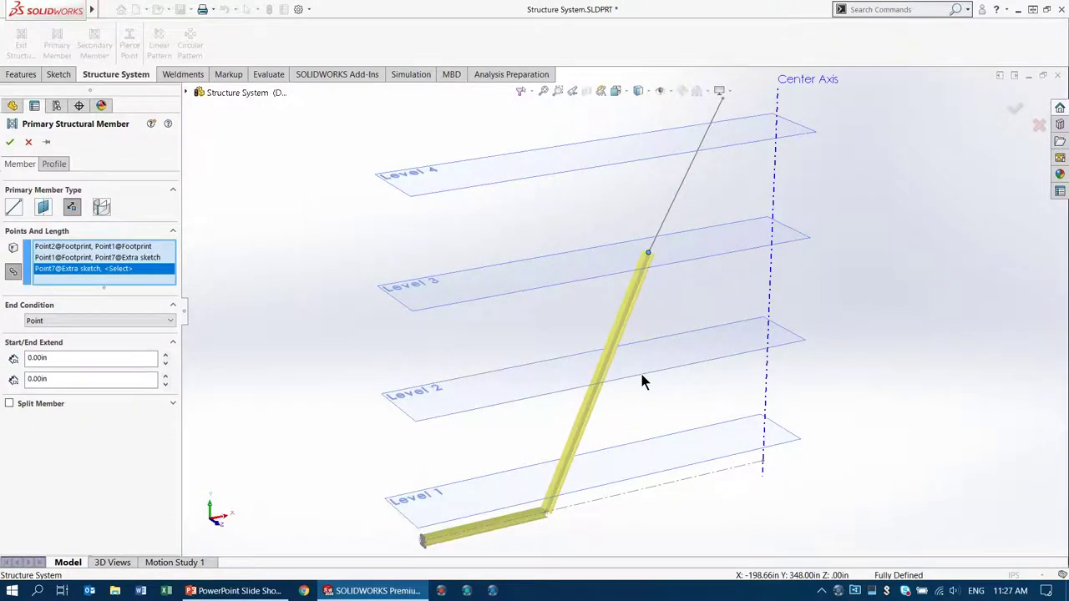
{"action": "scroll", "coordinate": [668, 260], "scroll_direction": "up", "scroll_amount": 3}
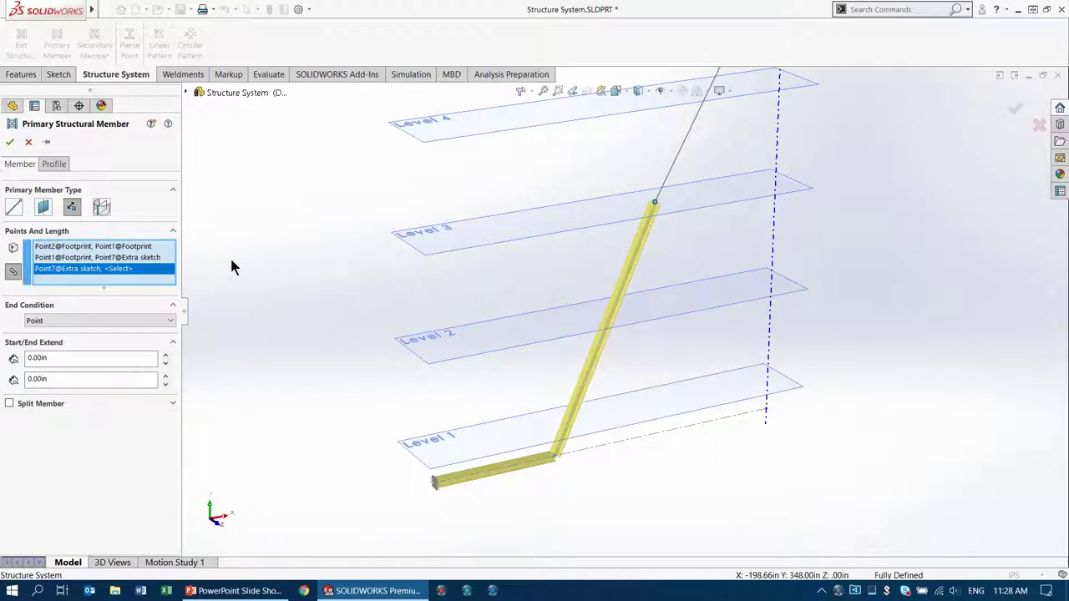
{"action": "left_click", "coordinate": [141, 323]}
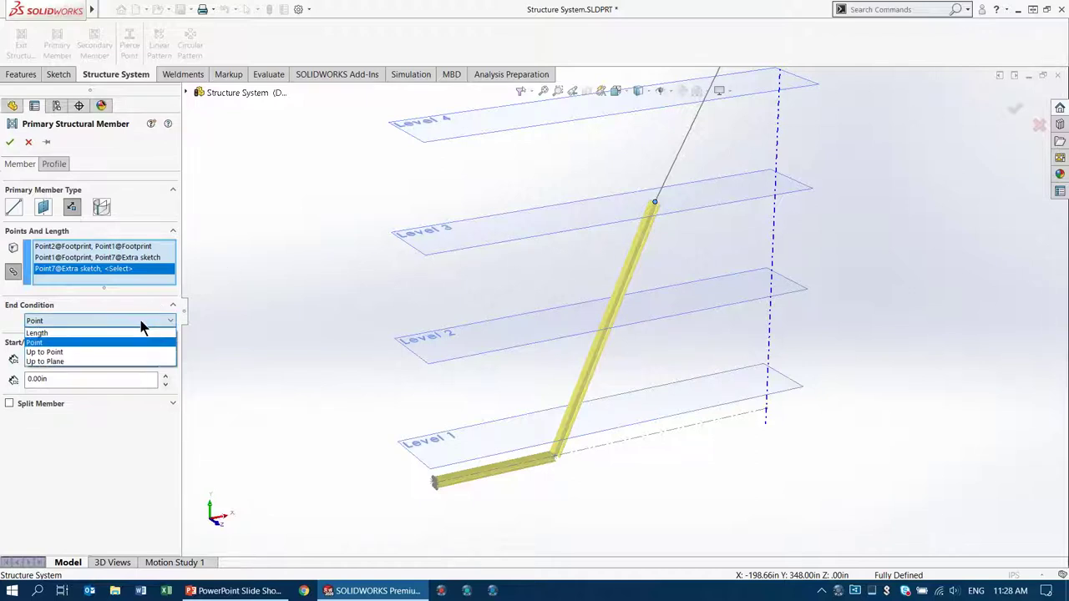
{"action": "left_click", "coordinate": [50, 352]}
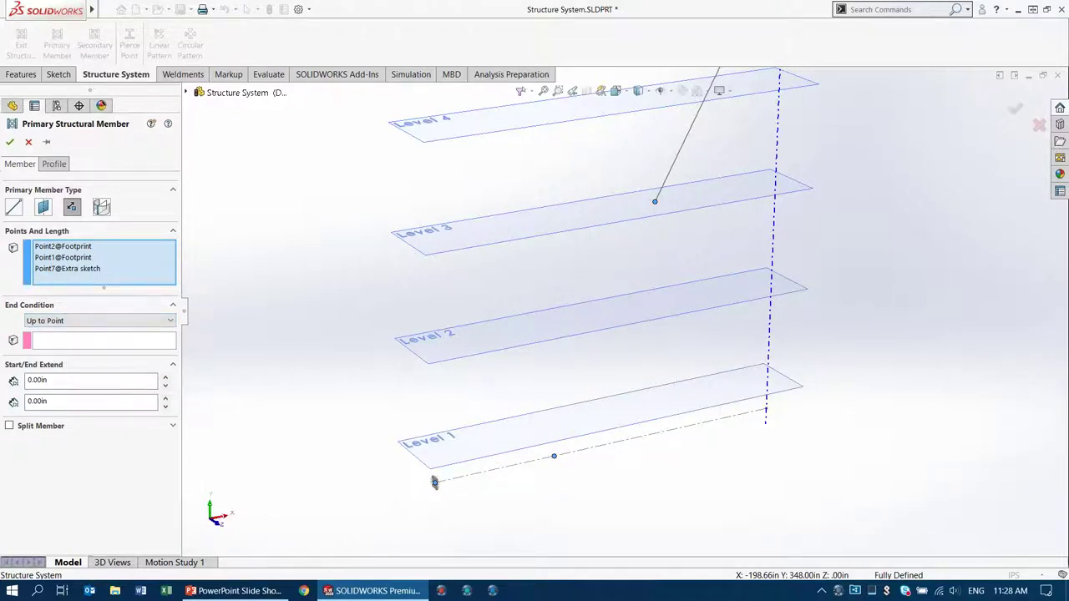
Remove Point7 from the member start points and use it as the Up to Point target
{"action": "left_click", "coordinate": [70, 269]}
{"action": "key", "text": "Delete"}
{"action": "left_click", "coordinate": [76, 344]}
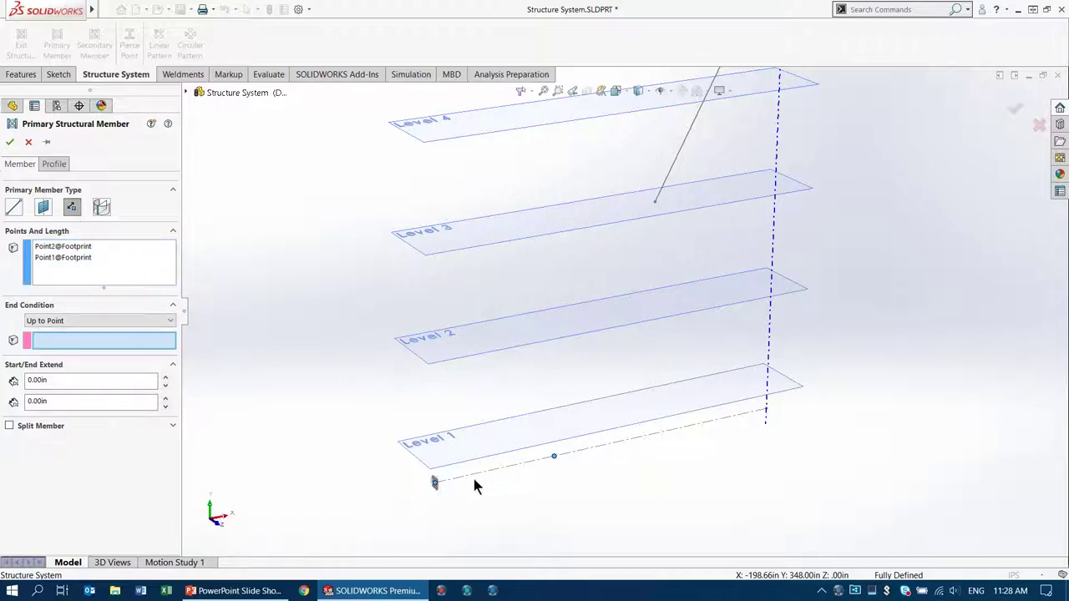
{"action": "left_click", "coordinate": [655, 202]}
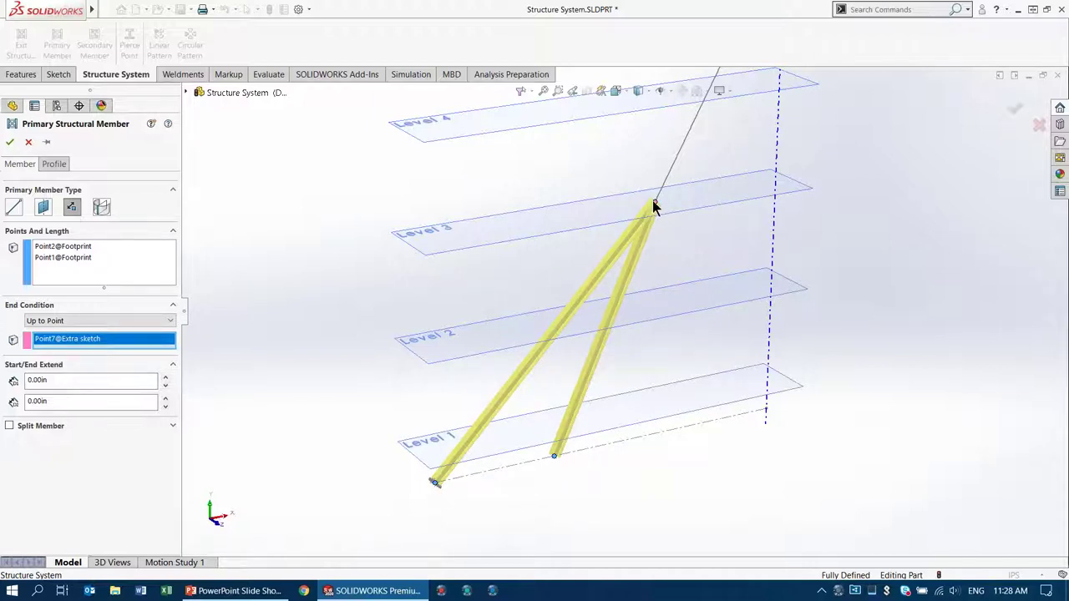
Change the members' end condition to Up to Plane
{"action": "middle_click_drag", "start_coordinate": [557, 156], "coordinate": [540, 198]}
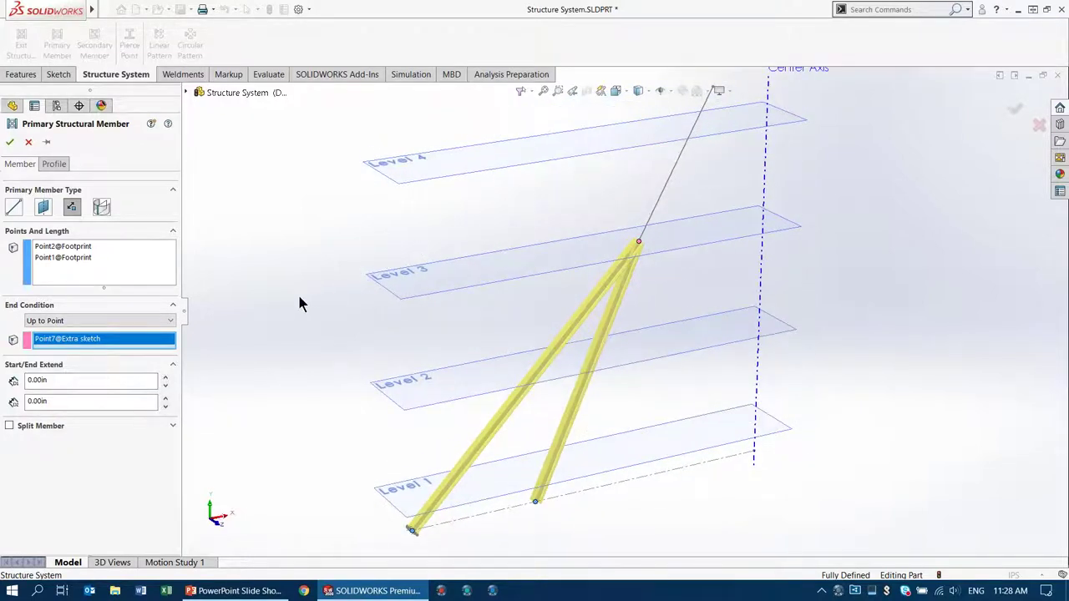
{"action": "left_click", "coordinate": [118, 321]}
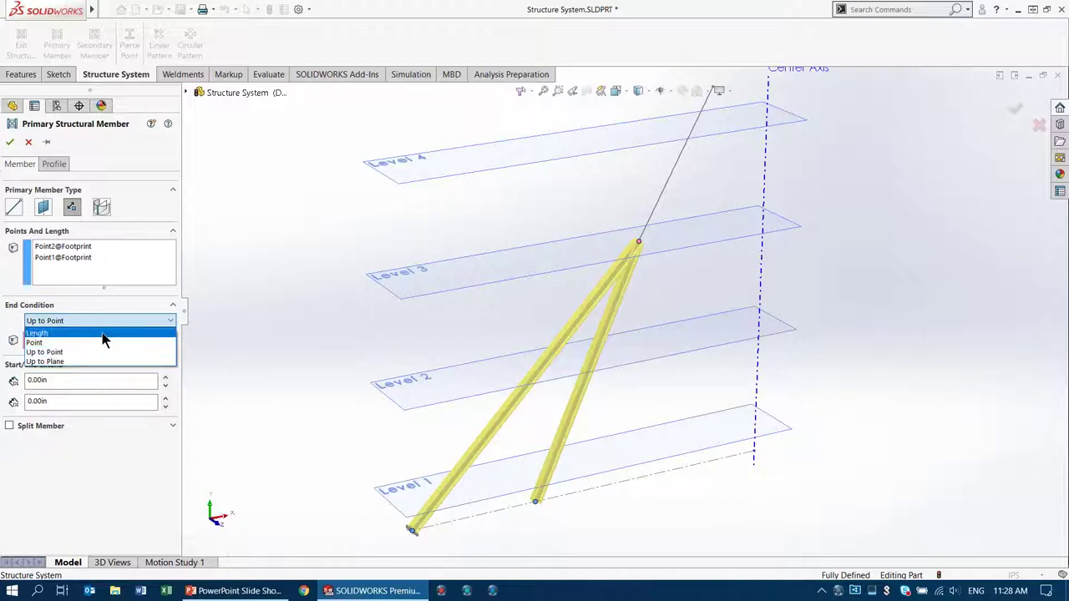
{"action": "left_click", "coordinate": [98, 362]}
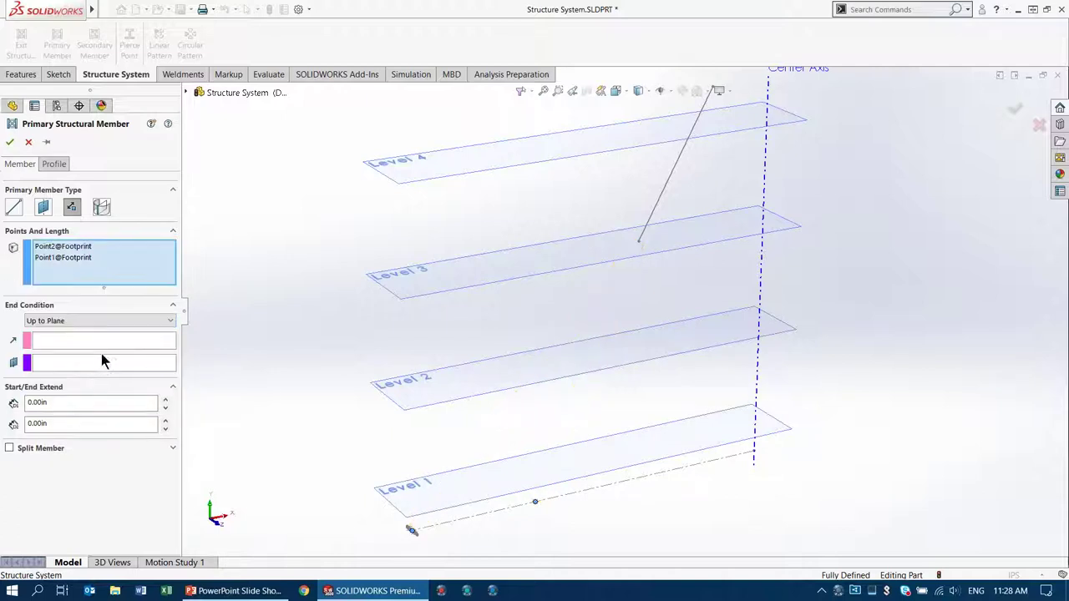
End the columns at the Level 4 plane, trying an extra Level 3 point and diagonal direction
{"action": "left_click", "coordinate": [434, 186]}
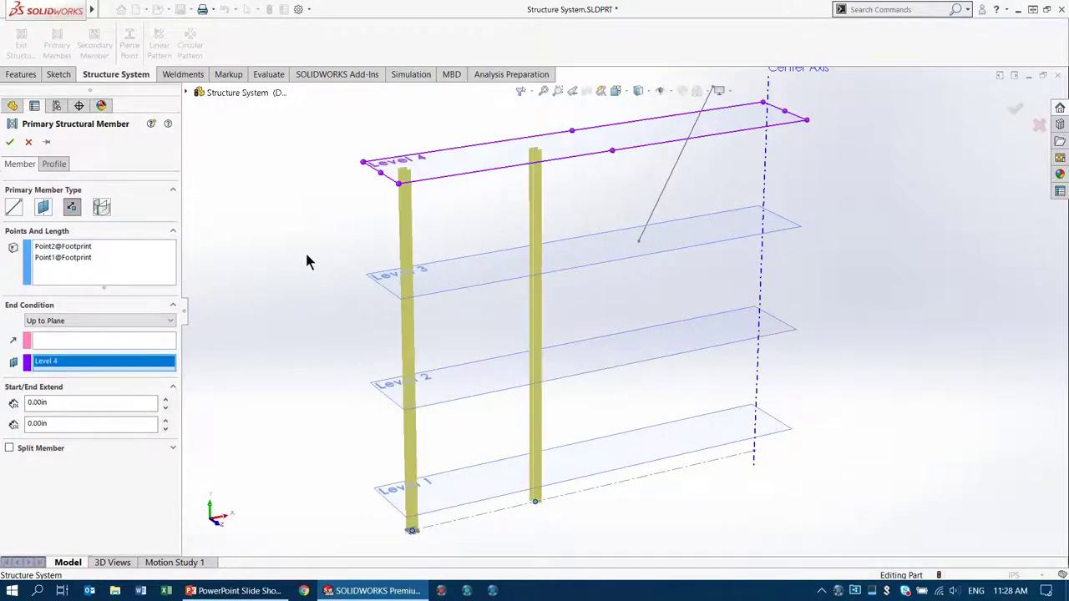
{"action": "left_click", "coordinate": [115, 286]}
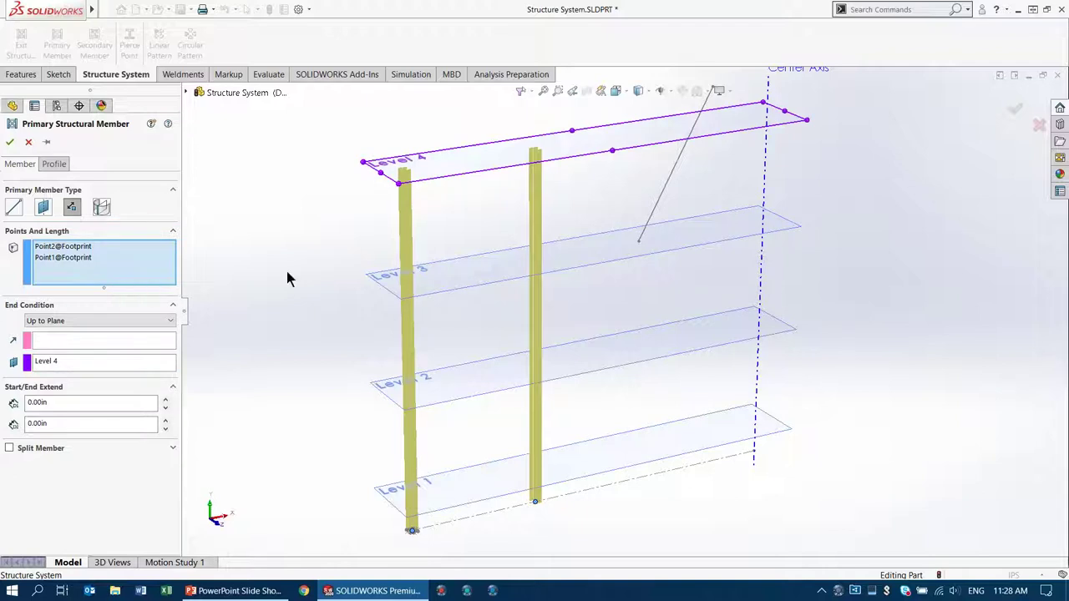
{"action": "left_click", "coordinate": [639, 240]}
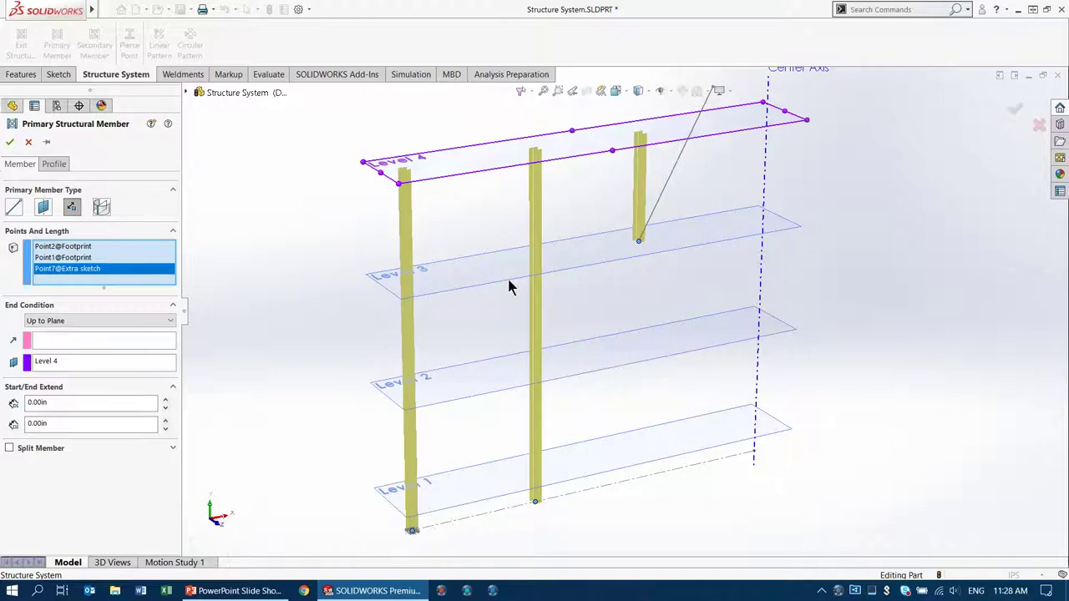
{"action": "left_click", "coordinate": [144, 340]}
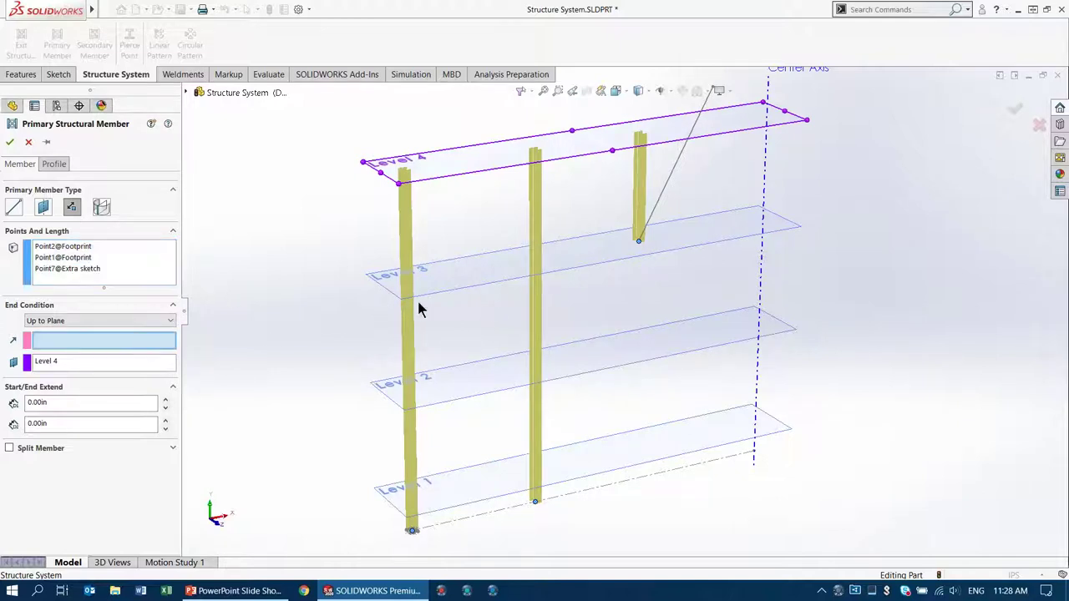
{"action": "left_click", "coordinate": [675, 174]}
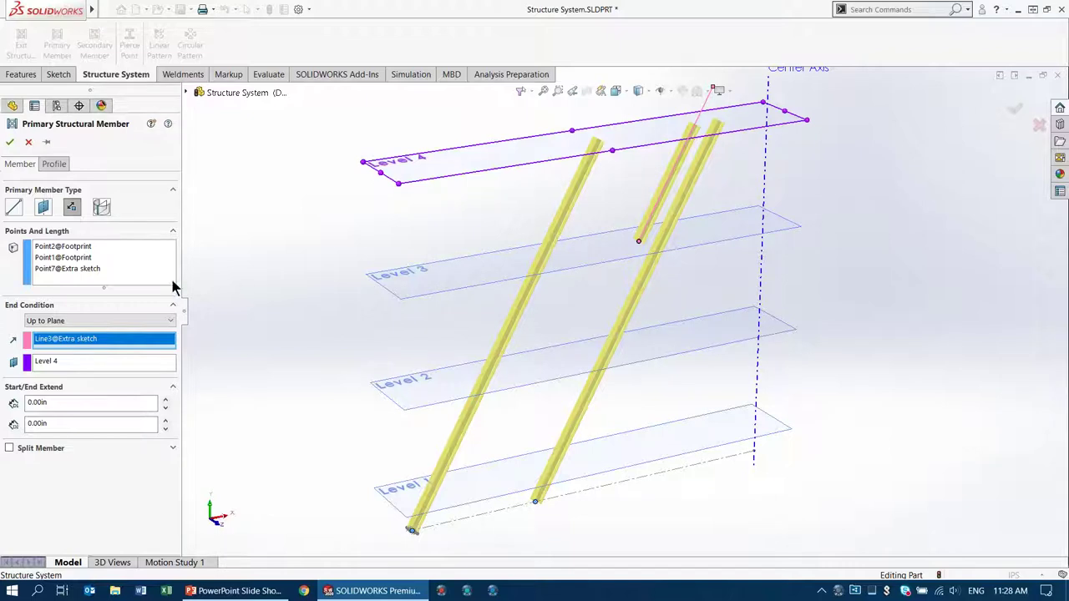
Remove the extra point and diagonal direction, accept the two vertical columns, and start a secondary member
{"action": "left_click", "coordinate": [87, 269]}
{"action": "left_click", "coordinate": [89, 339]}
{"action": "key", "text": "Delete"}
{"action": "left_click", "coordinate": [89, 269]}
{"action": "key", "text": "Delete"}
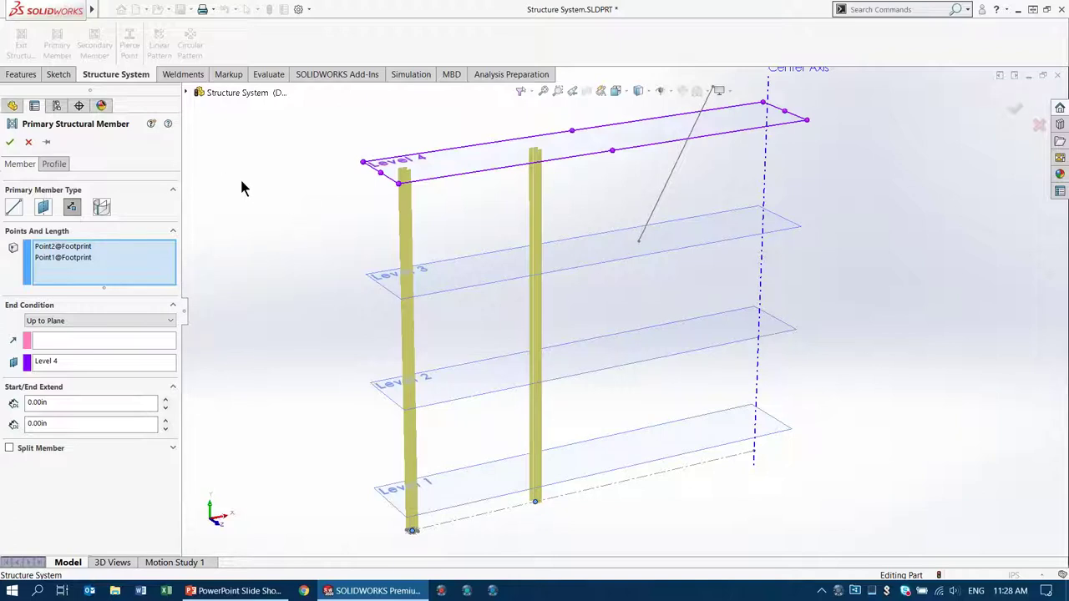
{"action": "left_click", "coordinate": [10, 144]}
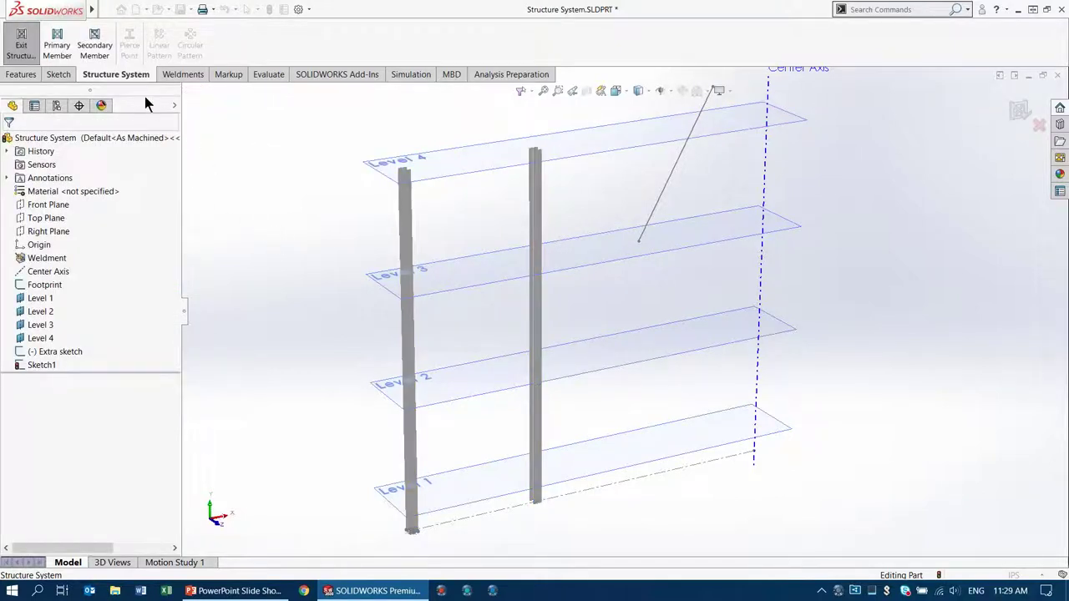
{"action": "left_click", "coordinate": [94, 41]}
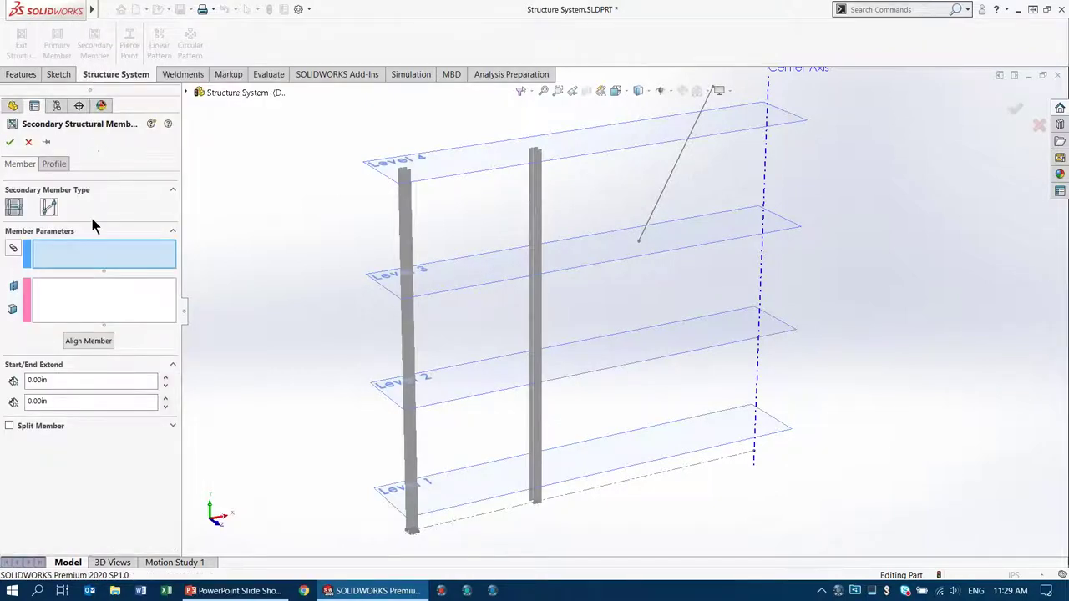
Select the Level 1, Level 2, Level 3 and Level 4 planes for the beams
{"action": "left_click", "coordinate": [66, 309]}
{"action": "left_click", "coordinate": [479, 485]}
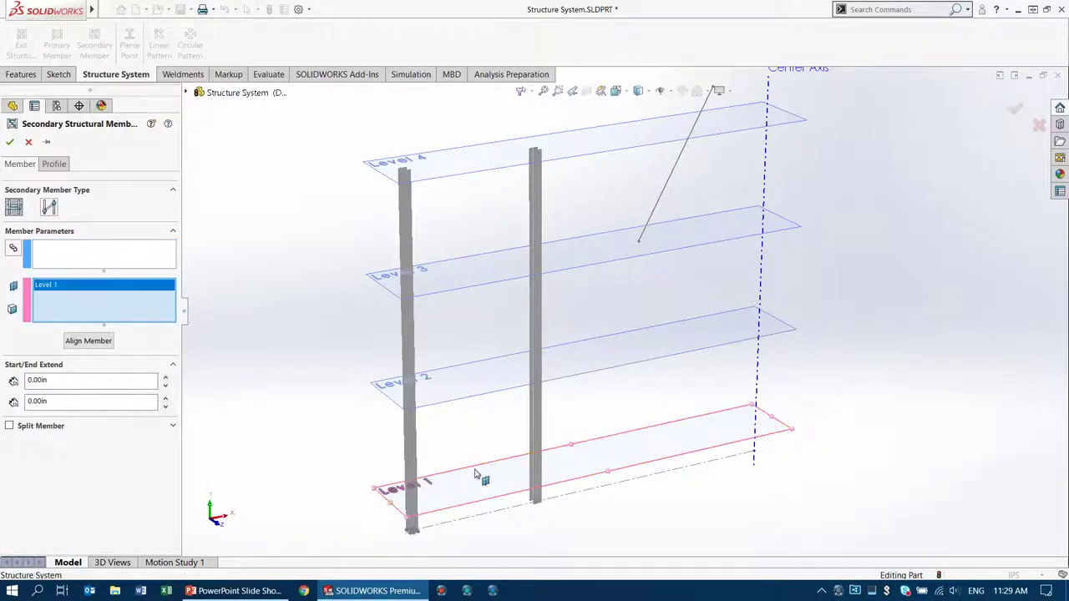
{"action": "left_click", "coordinate": [477, 376]}
{"action": "left_click", "coordinate": [476, 278]}
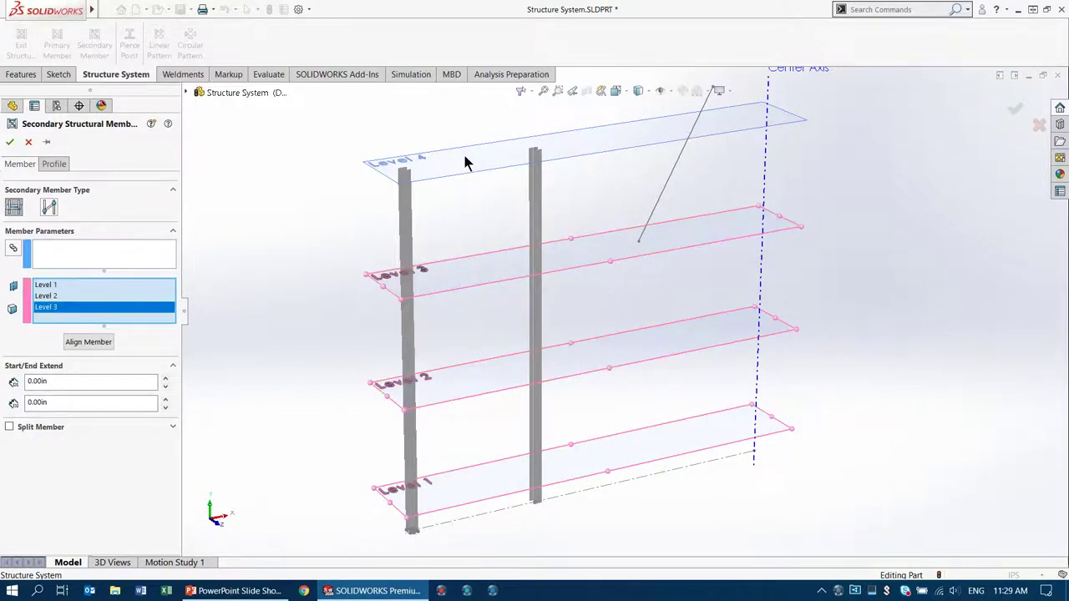
{"action": "left_click", "coordinate": [462, 170]}
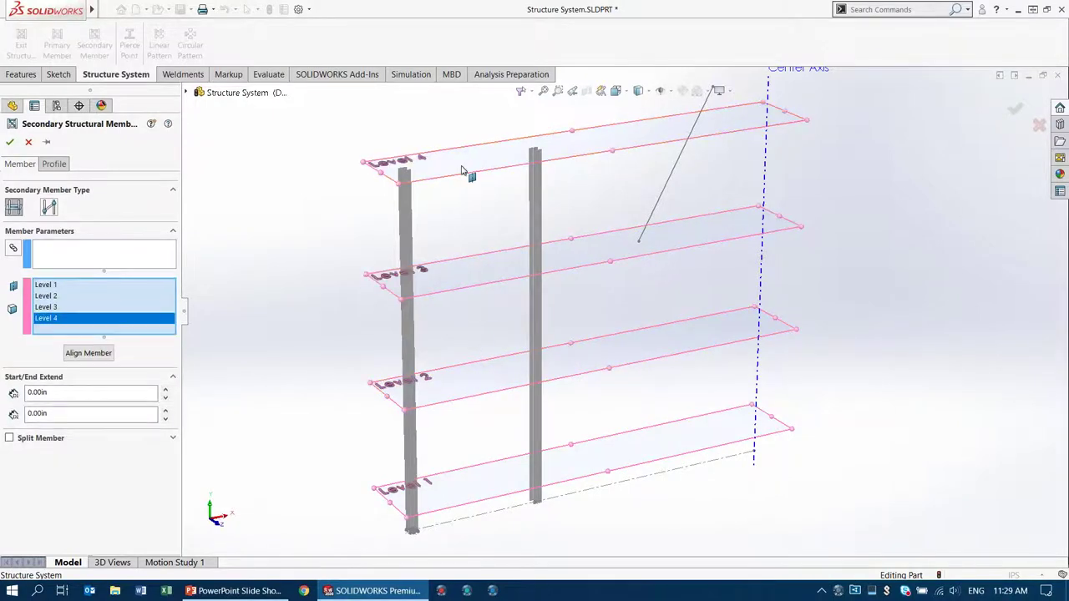
Set the beam profile size to W14x48*
{"action": "left_click", "coordinate": [52, 165]}
{"action": "left_click", "coordinate": [70, 285]}
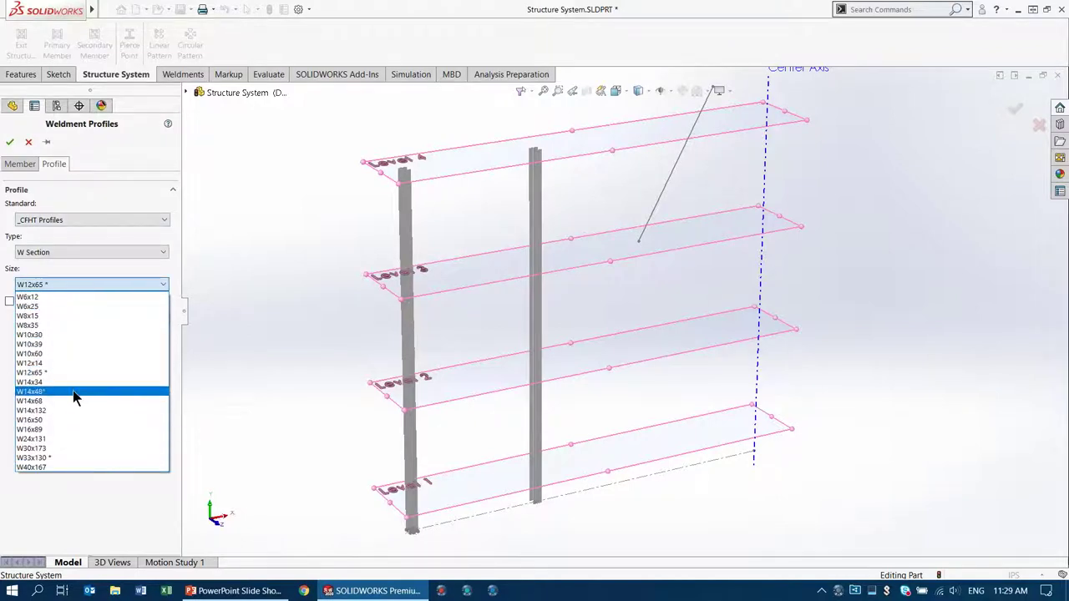
{"action": "left_click", "coordinate": [72, 391]}
{"action": "left_click", "coordinate": [20, 170]}
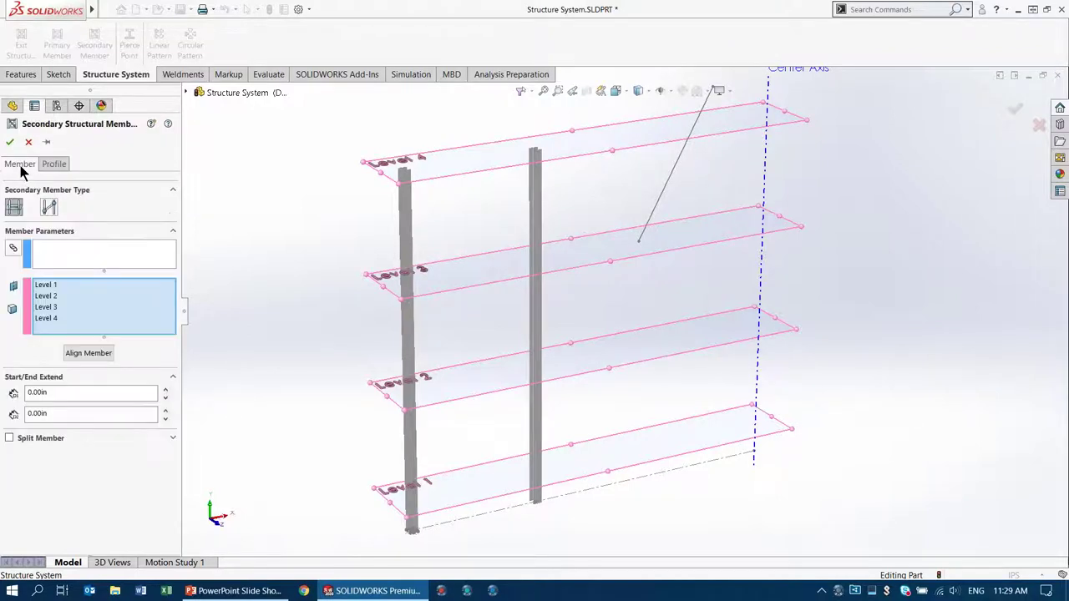
Join the beams between the left and right columns, Member1 and Member2
{"action": "left_click", "coordinate": [67, 254]}
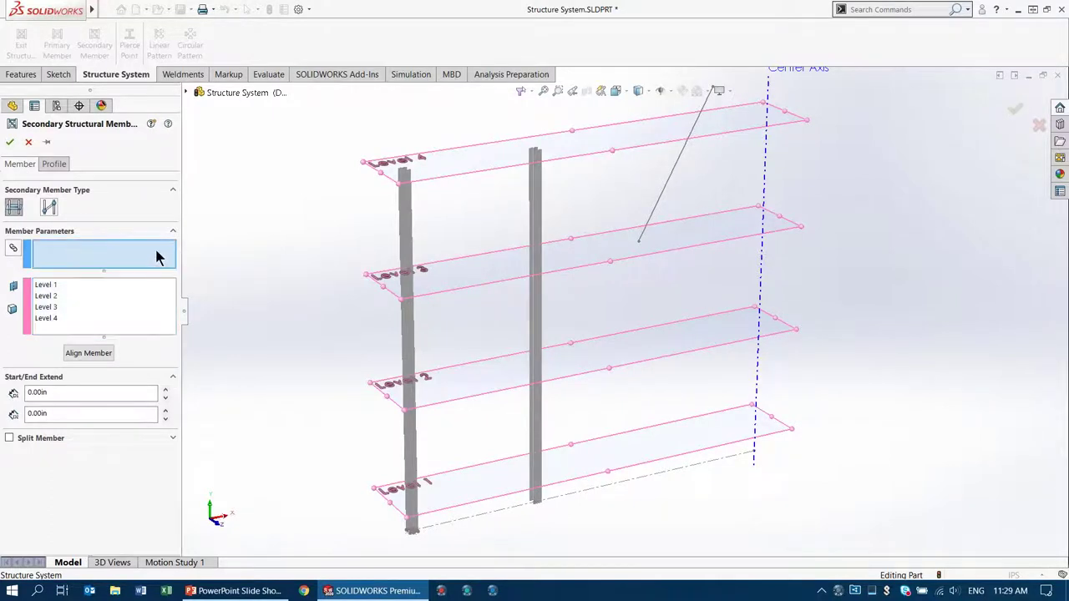
{"action": "left_click", "coordinate": [410, 212]}
{"action": "left_click", "coordinate": [533, 211]}
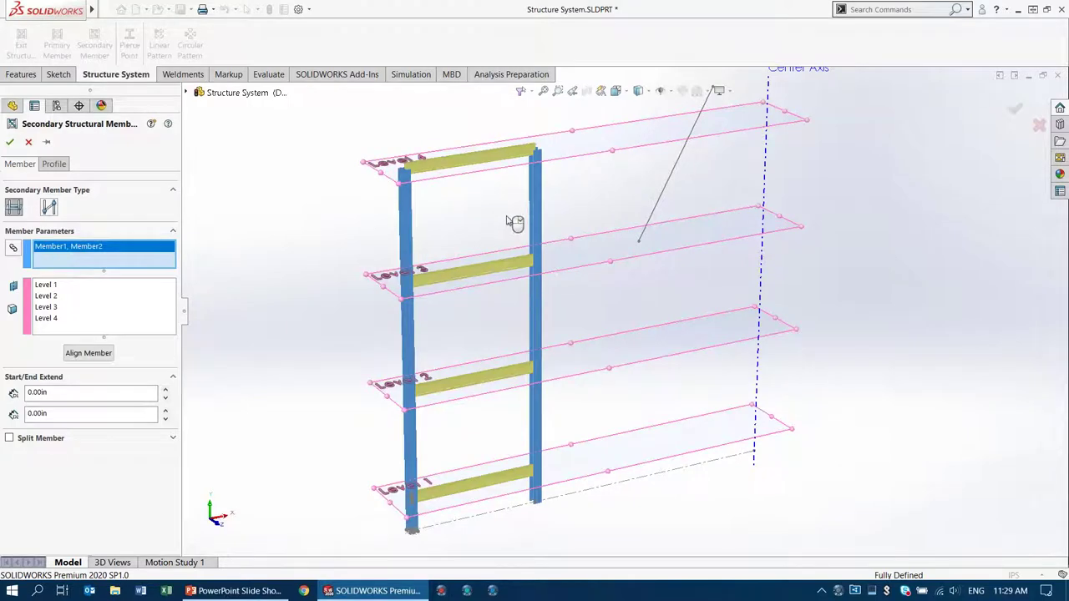
{"action": "middle_click_drag", "start_coordinate": [486, 206], "coordinate": [501, 225]}
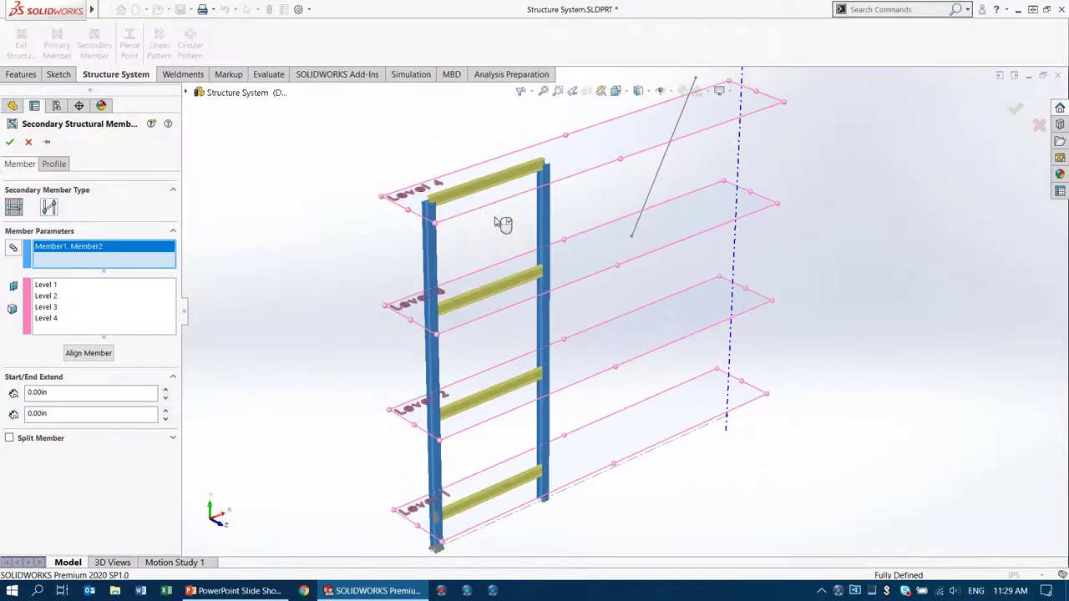
{"action": "scroll", "coordinate": [549, 183], "scroll_direction": "down", "scroll_amount": 2}
{"action": "scroll", "coordinate": [548, 183], "scroll_direction": "down", "scroll_amount": 5}
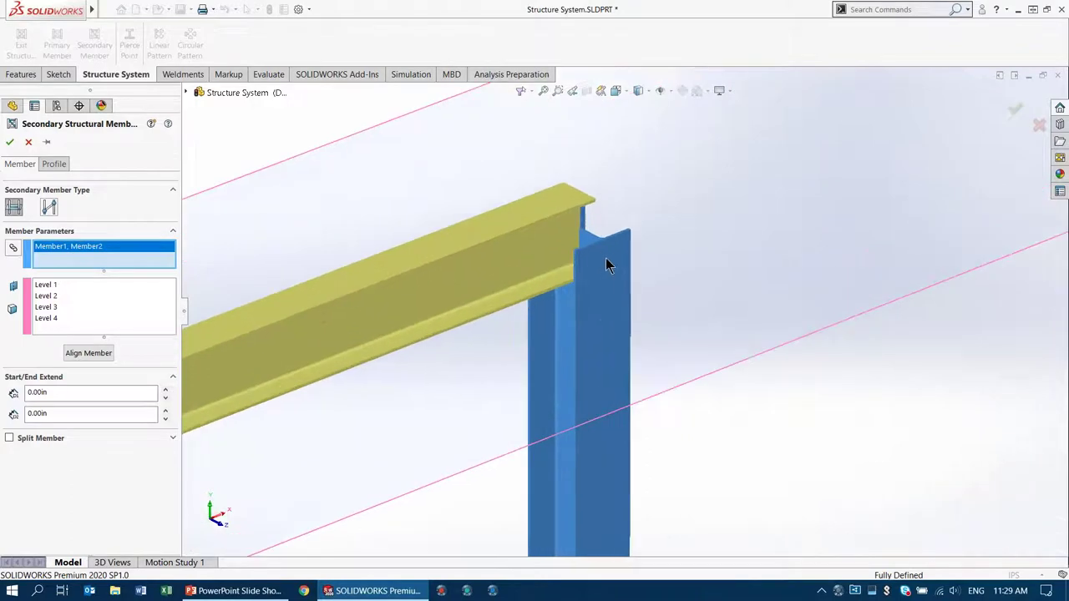
Set the W14x48* beam pierce point to the top flange midpoint, Point27@Sketch11
{"action": "left_click", "coordinate": [55, 164]}
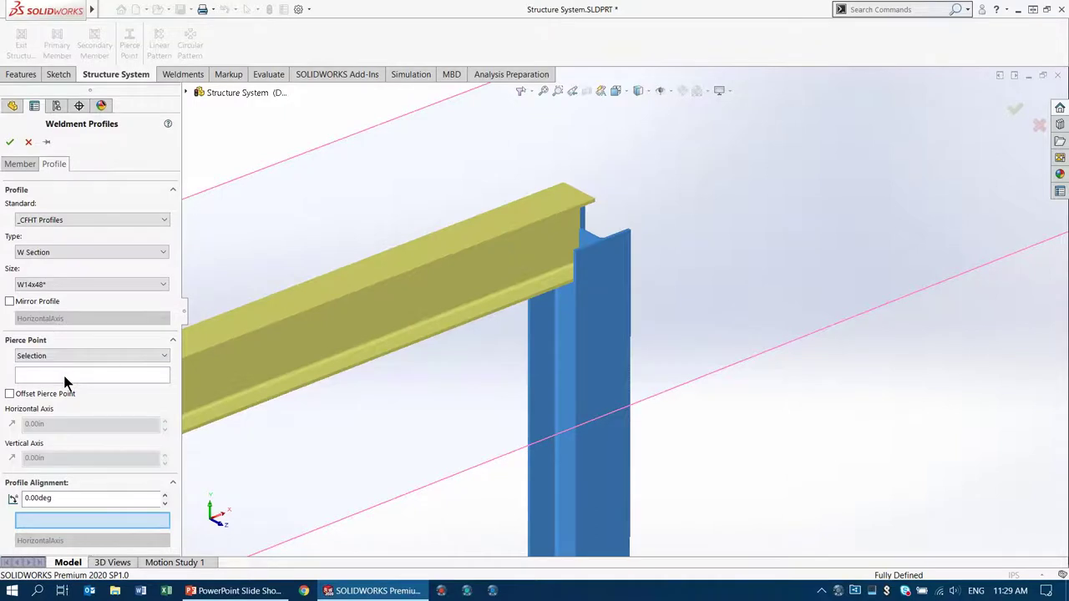
{"action": "left_click", "coordinate": [66, 381]}
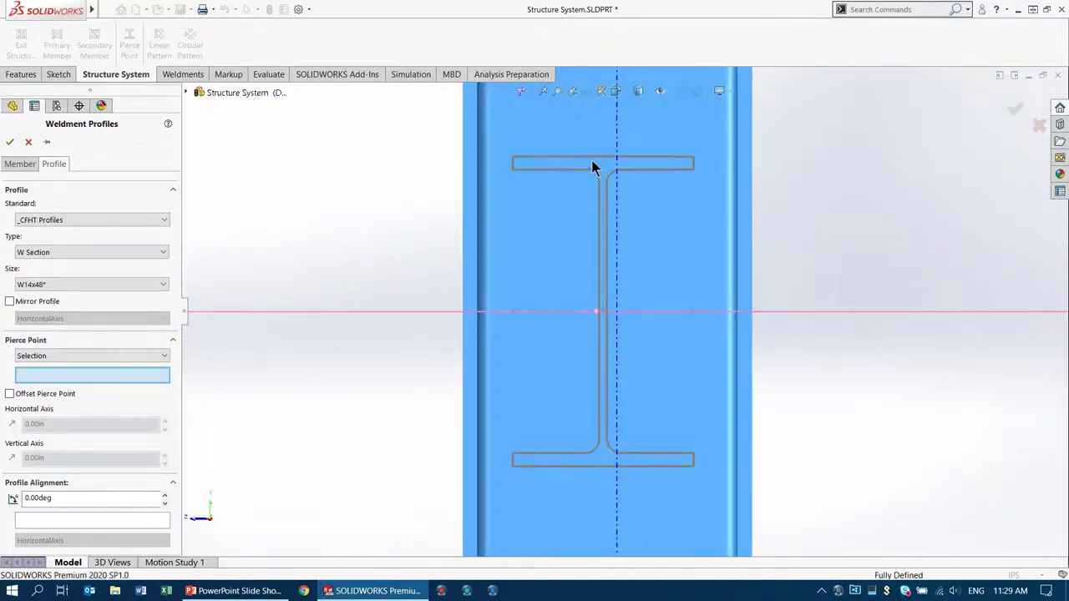
{"action": "left_click", "coordinate": [603, 158]}
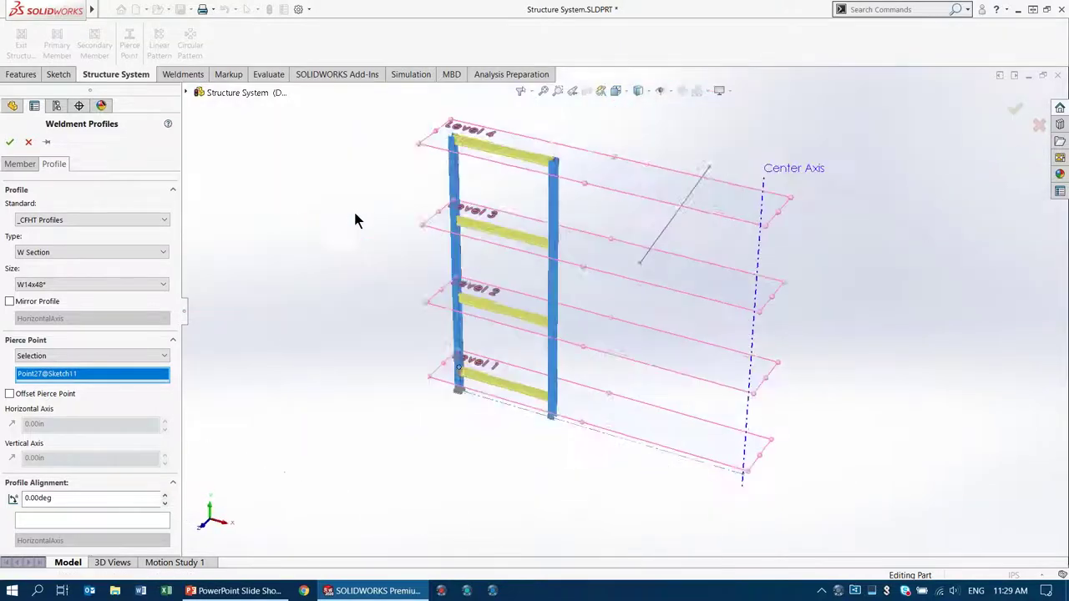
{"action": "scroll", "coordinate": [589, 136], "scroll_direction": "down", "scroll_amount": 6}
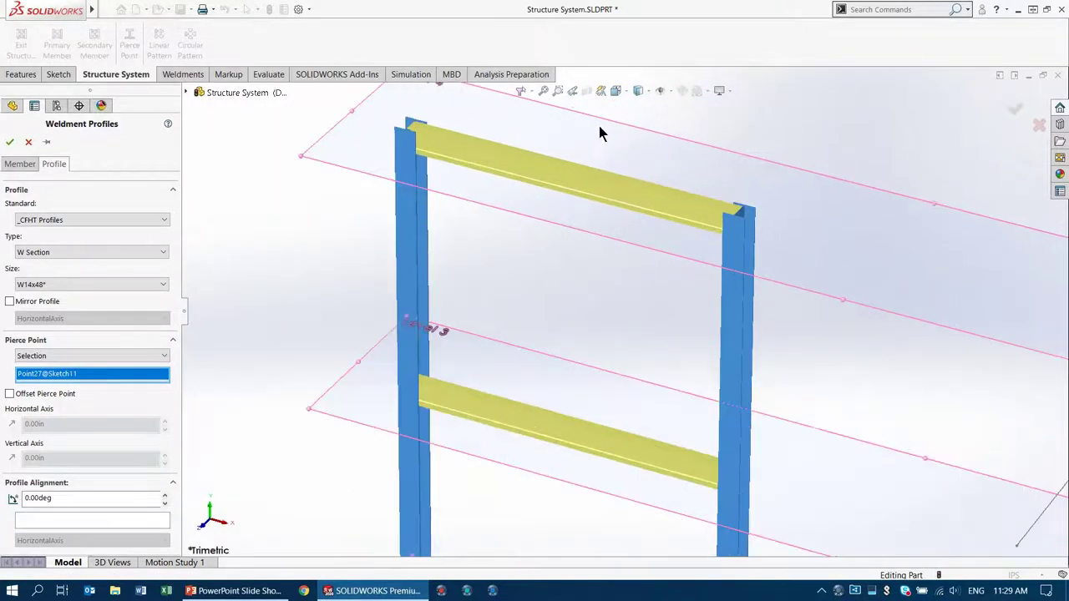
Confirm the beam profile edit and view the whole four-level ladder frame
{"action": "left_click", "coordinate": [10, 144]}
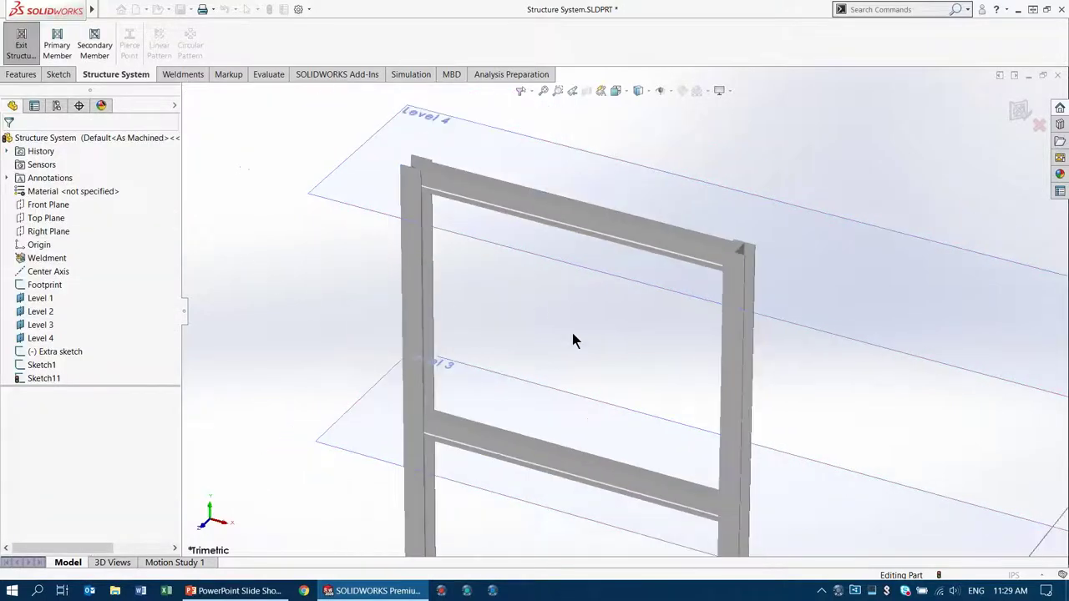
{"action": "scroll", "coordinate": [604, 360], "scroll_direction": "up", "scroll_amount": 5}
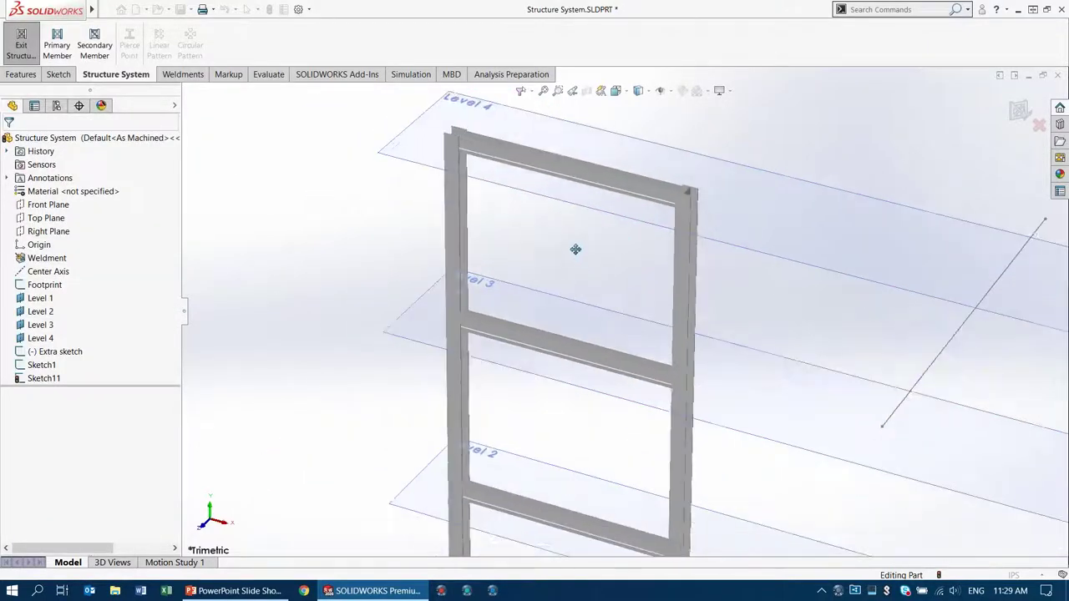
{"action": "scroll", "coordinate": [551, 251], "scroll_direction": "up", "scroll_amount": 3}
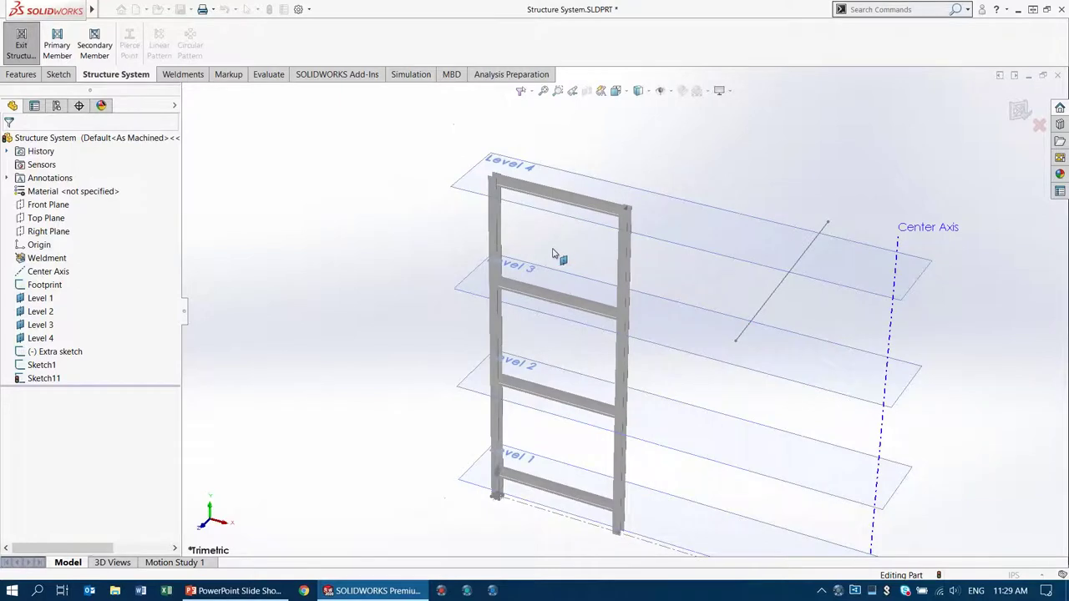
{"action": "middle_click_drag", "start_coordinate": [537, 250], "coordinate": [516, 203]}
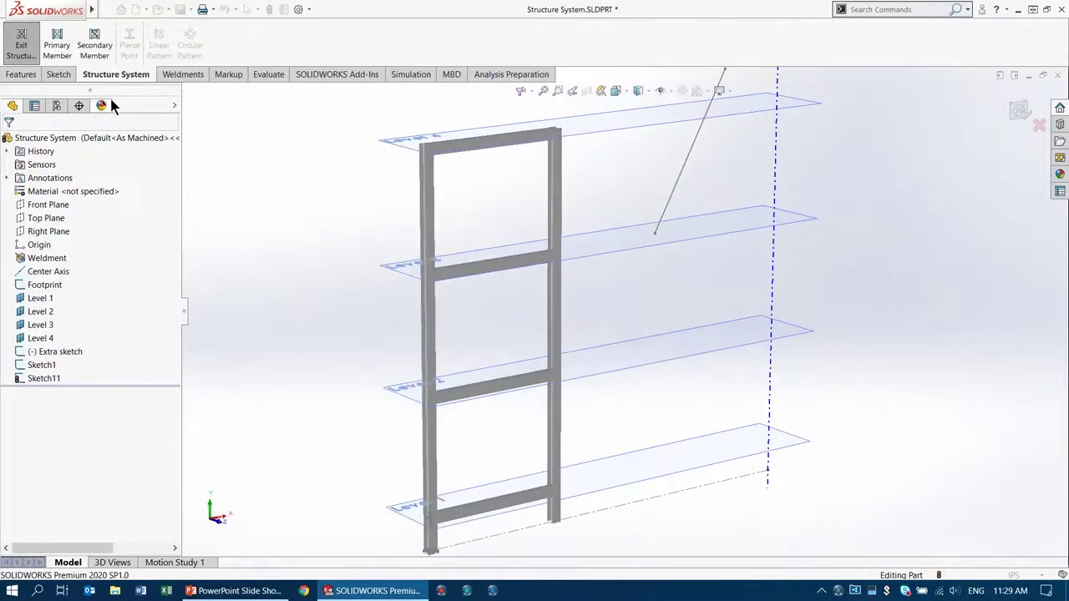
Add a Between Points secondary brace from the Level 4 top beam to the Level 1 bottom beam
{"action": "left_click", "coordinate": [91, 42]}
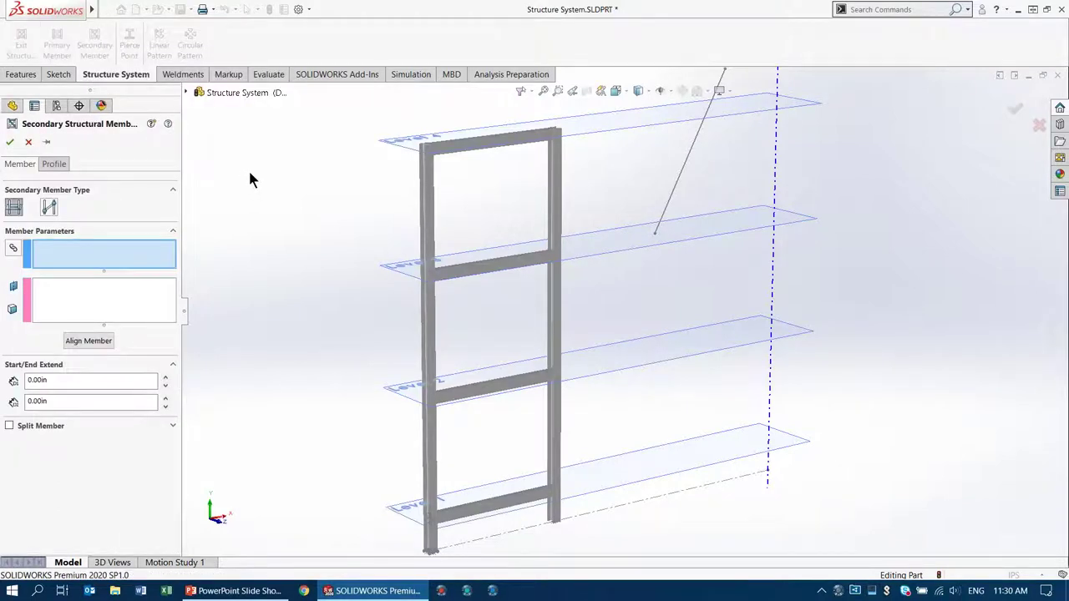
{"action": "left_click", "coordinate": [48, 208]}
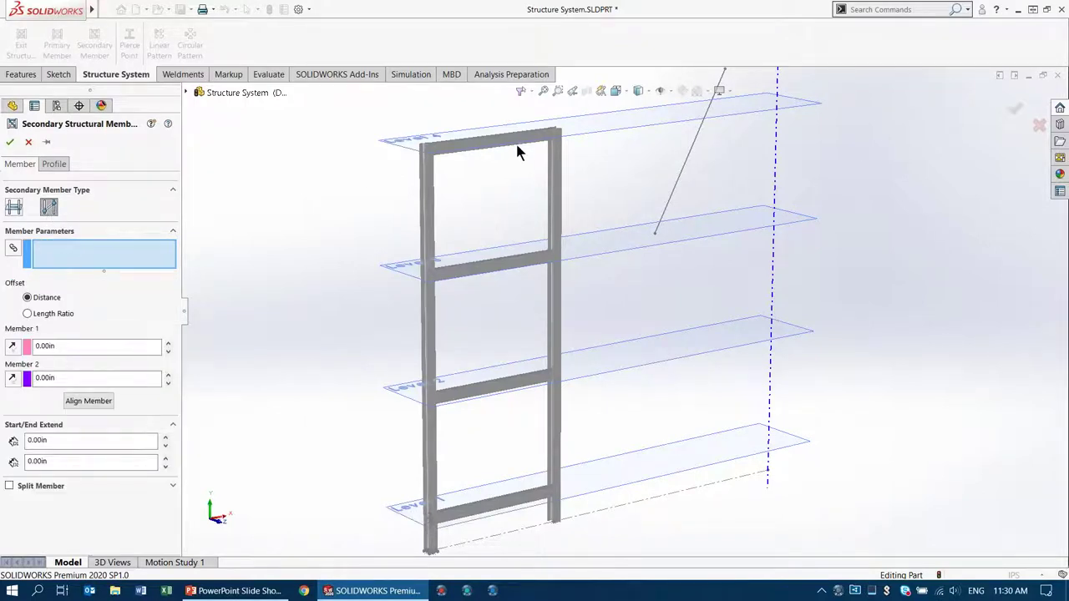
{"action": "left_click", "coordinate": [541, 142]}
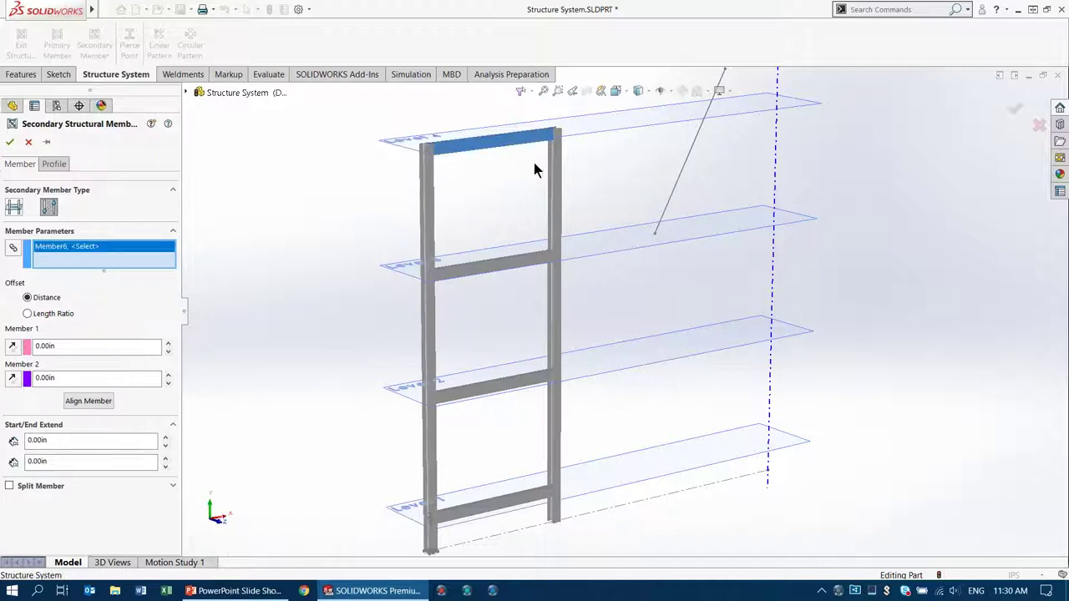
{"action": "left_click", "coordinate": [443, 516]}
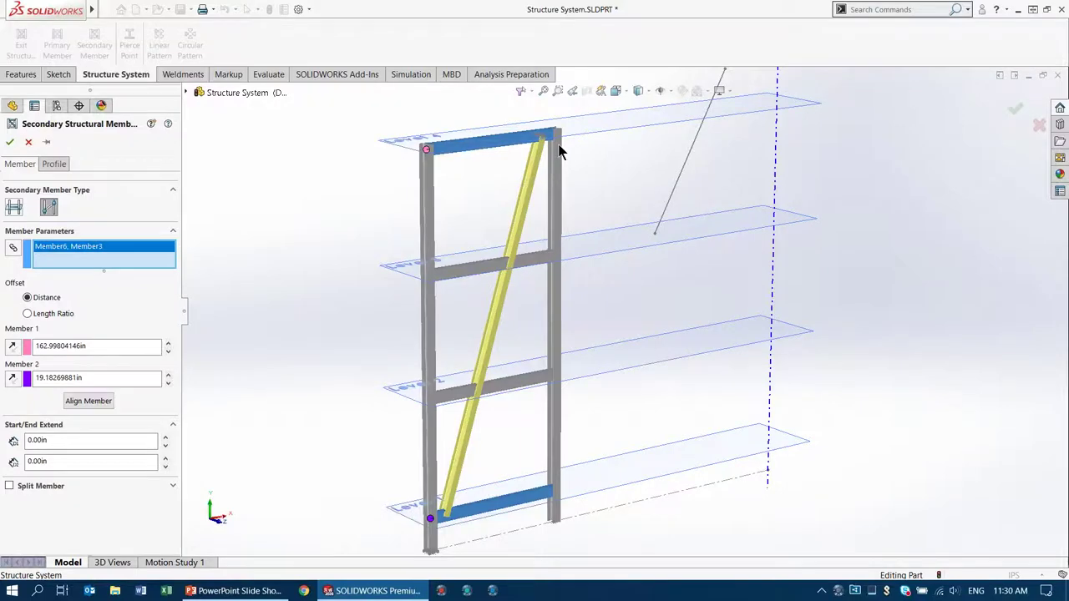
{"action": "scroll", "coordinate": [561, 209], "scroll_direction": "down", "scroll_amount": 6}
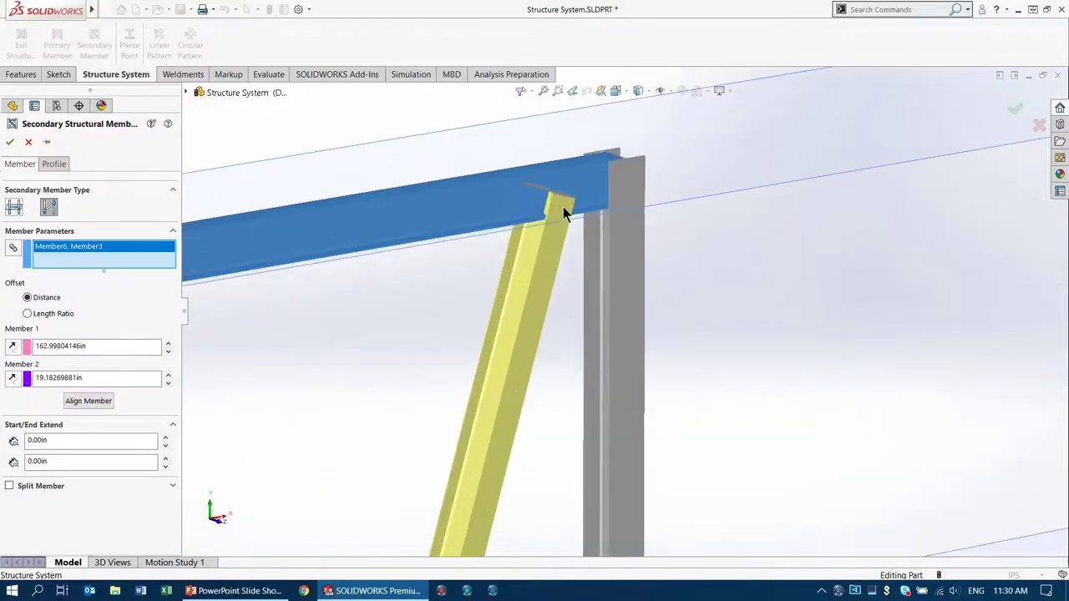
Set the brace's profile alignment angle to 90 degrees
{"action": "left_click", "coordinate": [52, 164]}
{"action": "left_click", "coordinate": [68, 497]}
{"action": "double_click", "coordinate": [69, 497]}
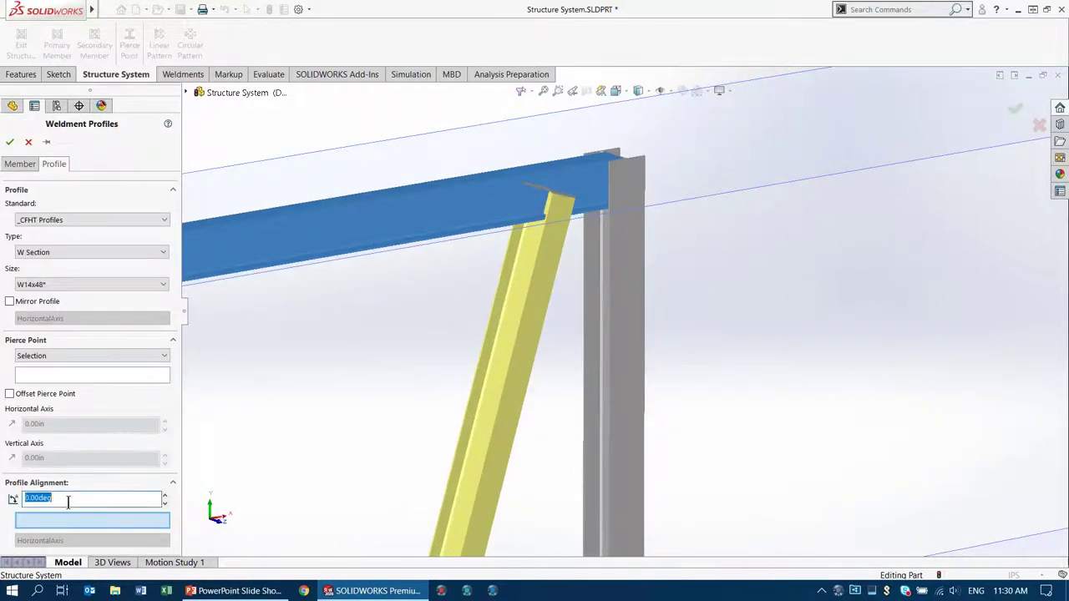
{"action": "type", "text": "90"}
{"action": "key", "text": "Return"}
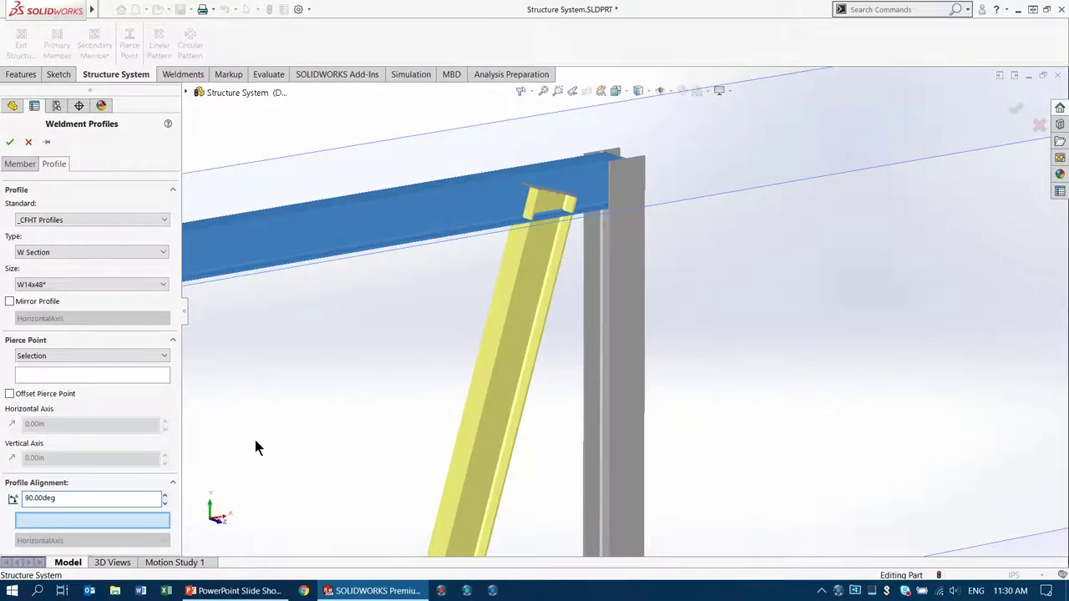
{"action": "scroll", "coordinate": [442, 384], "scroll_direction": "up", "scroll_amount": 5}
{"action": "scroll", "coordinate": [502, 234], "scroll_direction": "down", "scroll_amount": 5}
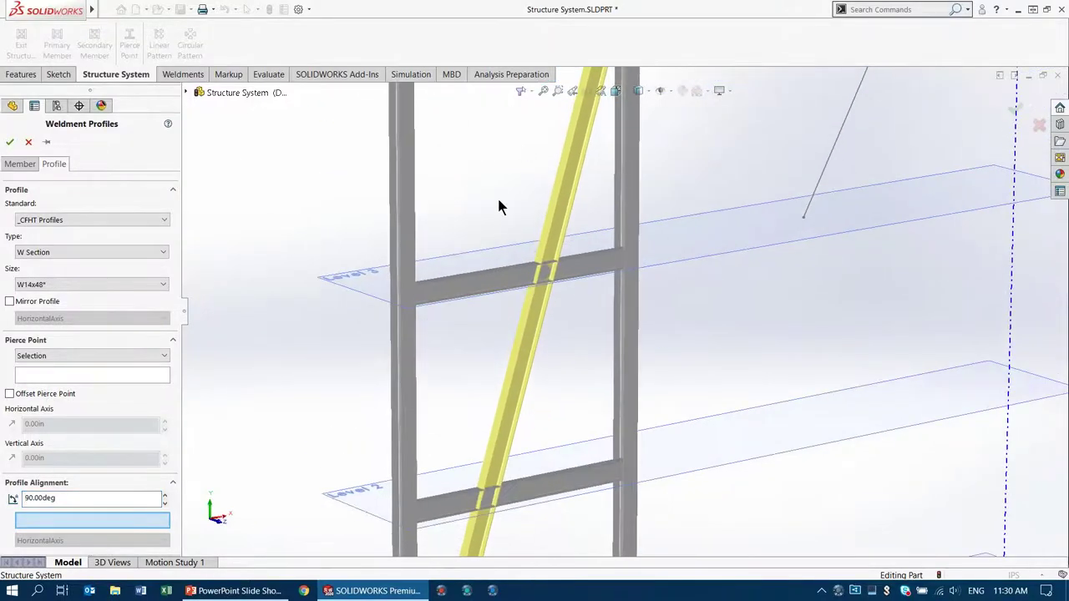
{"action": "scroll", "coordinate": [493, 203], "scroll_direction": "up", "scroll_amount": 2}
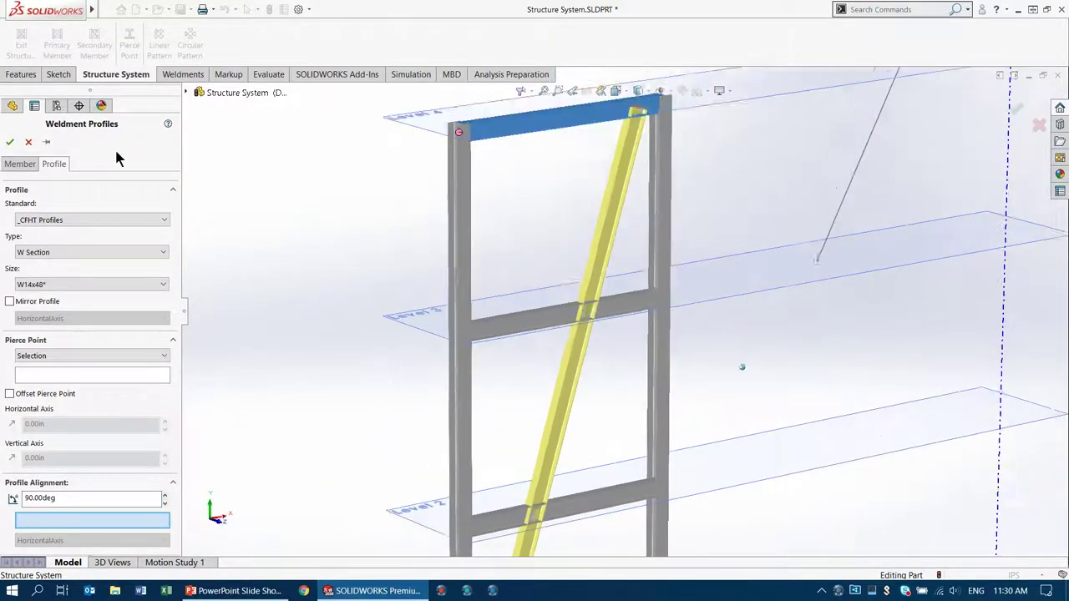
{"action": "left_click", "coordinate": [20, 164]}
{"action": "scroll", "coordinate": [307, 274], "scroll_direction": "up", "scroll_amount": 4}
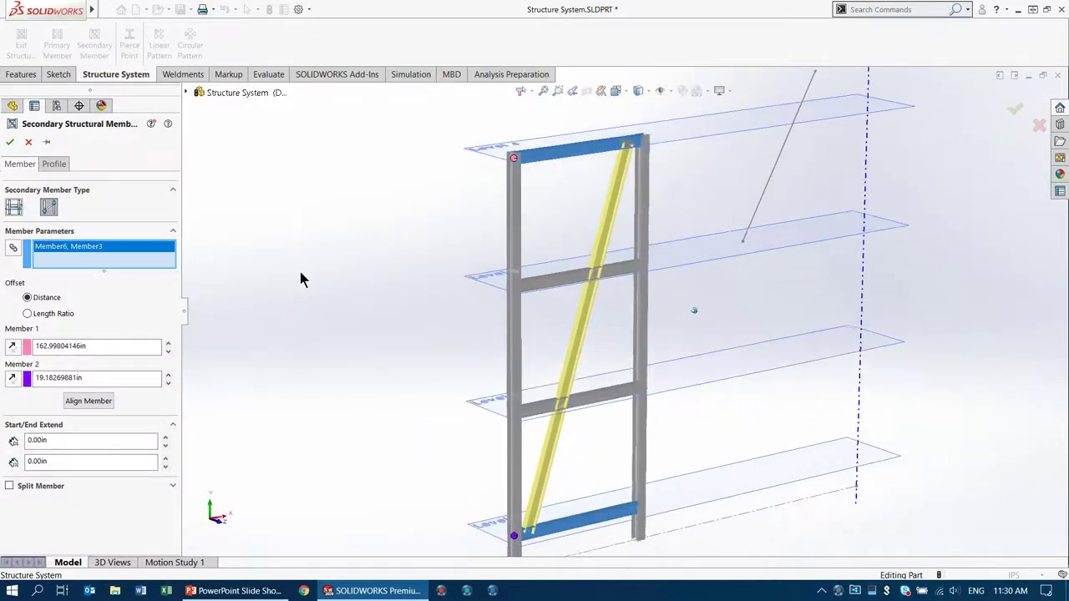
Set both brace end offsets to 0 in and flip the Member 1 offset direction
{"action": "scroll", "coordinate": [522, 225], "scroll_direction": "down", "scroll_amount": 3}
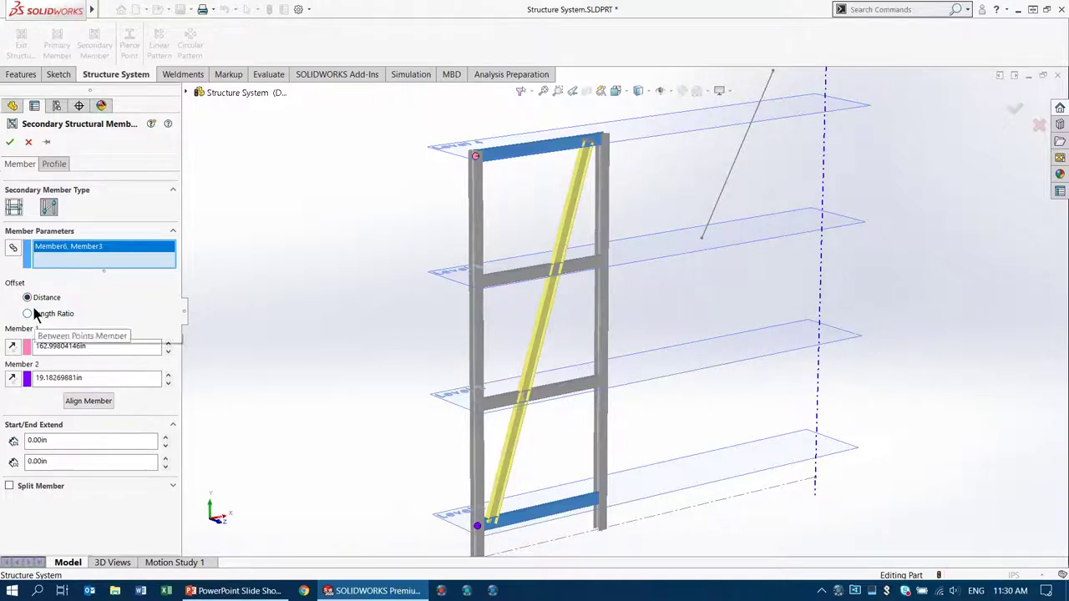
{"action": "left_click", "coordinate": [101, 344]}
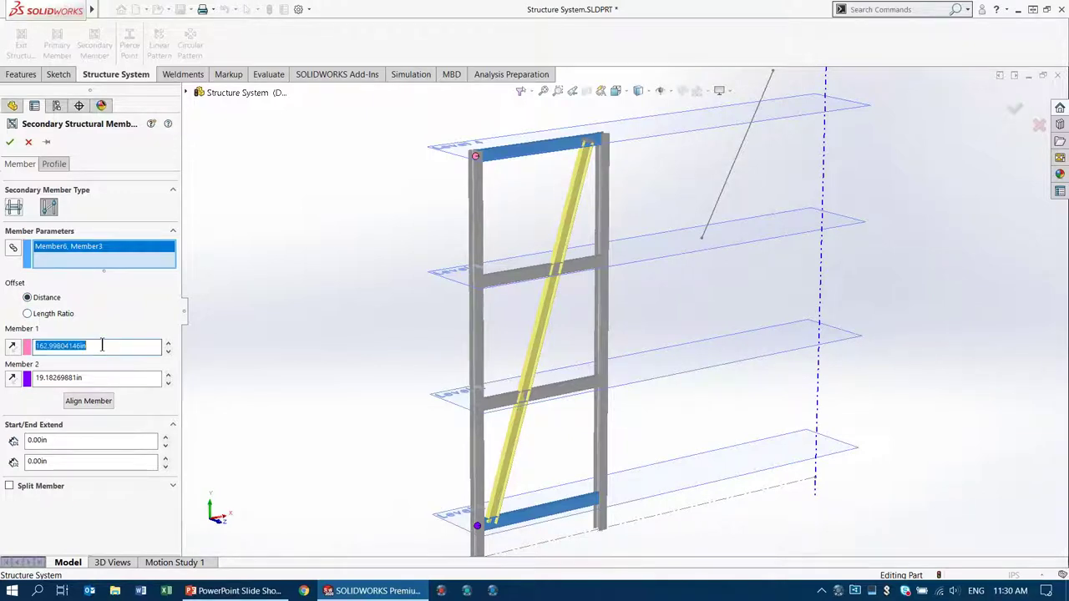
{"action": "type", "text": "0"}
{"action": "left_click", "coordinate": [100, 378]}
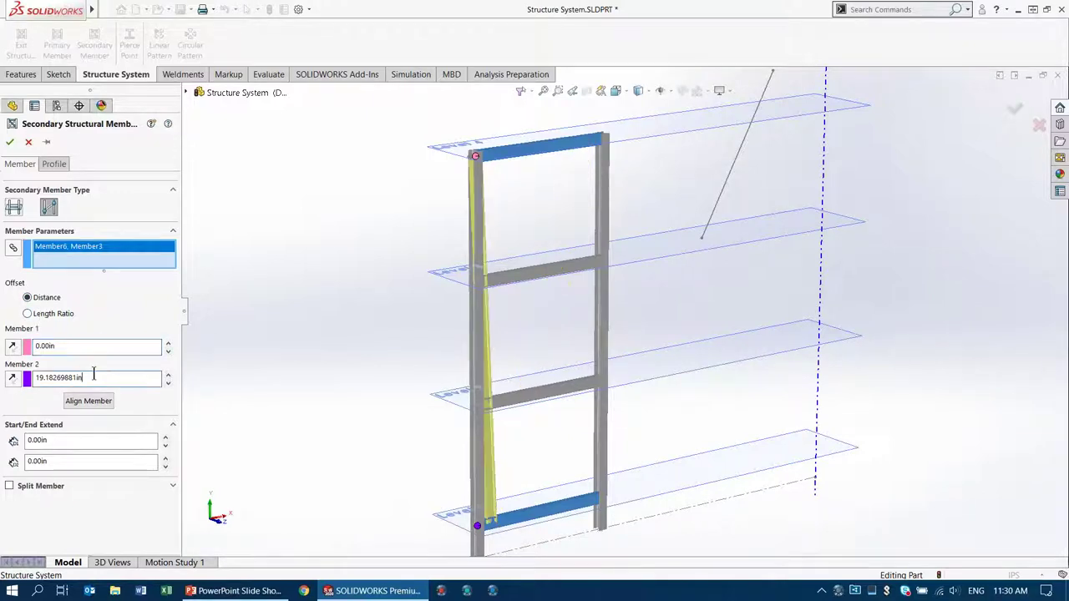
{"action": "left_click", "coordinate": [12, 346]}
{"action": "left_click", "coordinate": [59, 379]}
{"action": "type", "text": "0"}
{"action": "key", "text": "Return"}
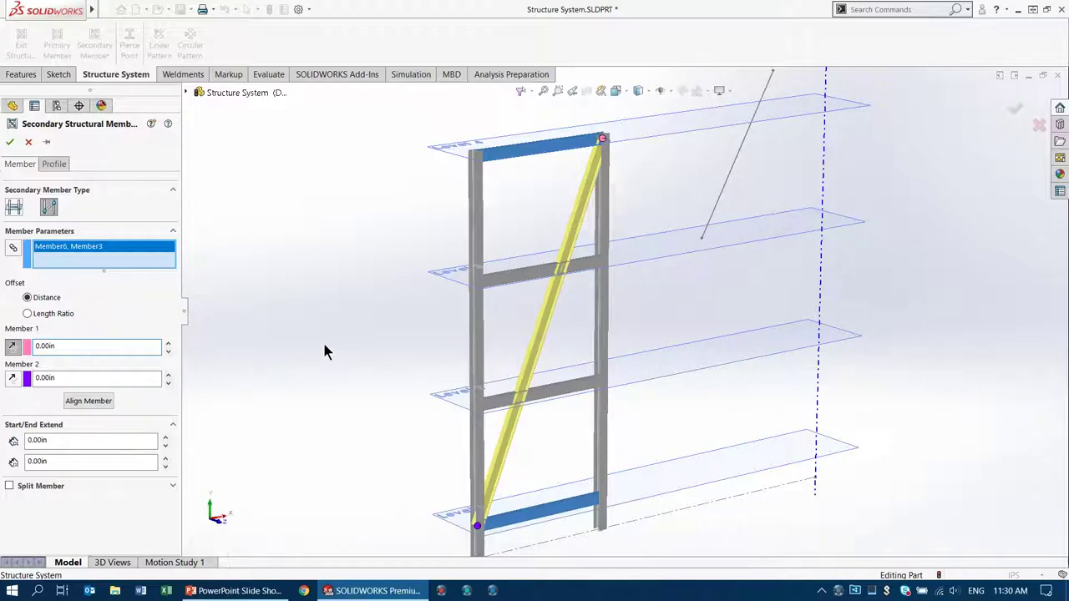
Enable Split Member for the diagonal brace
{"action": "scroll", "coordinate": [576, 338], "scroll_direction": "down", "scroll_amount": 5}
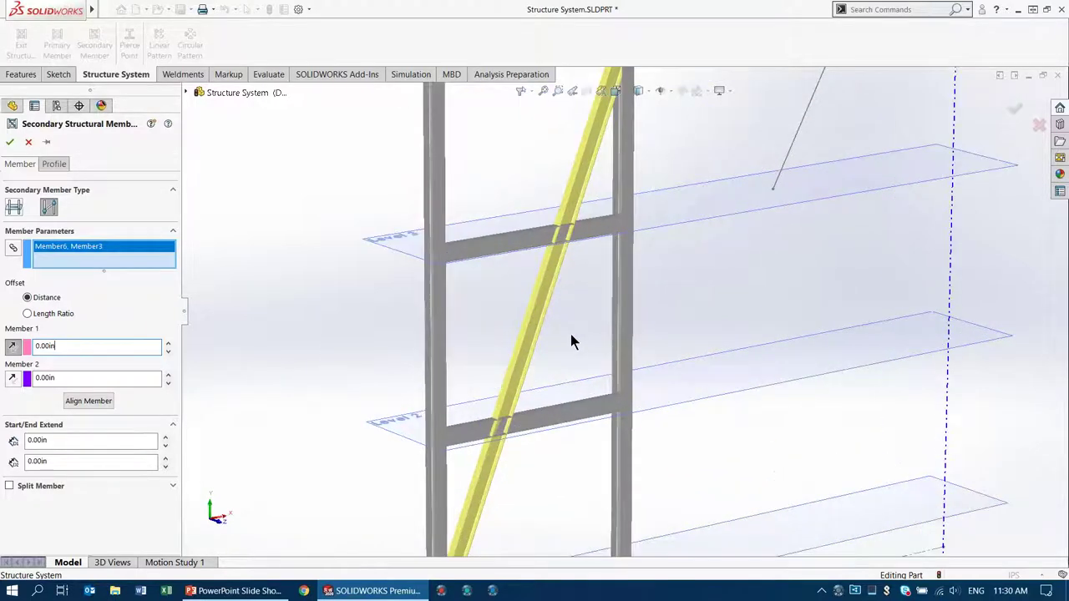
{"action": "middle_click_drag", "start_coordinate": [573, 334], "coordinate": [550, 294], "text": "ctrl"}
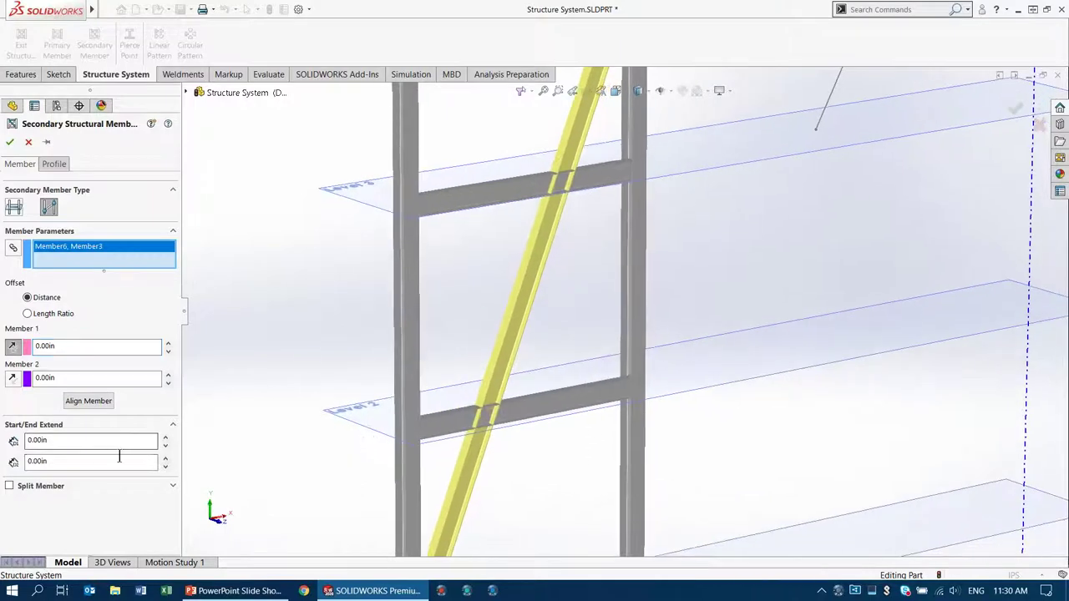
{"action": "left_click", "coordinate": [10, 487]}
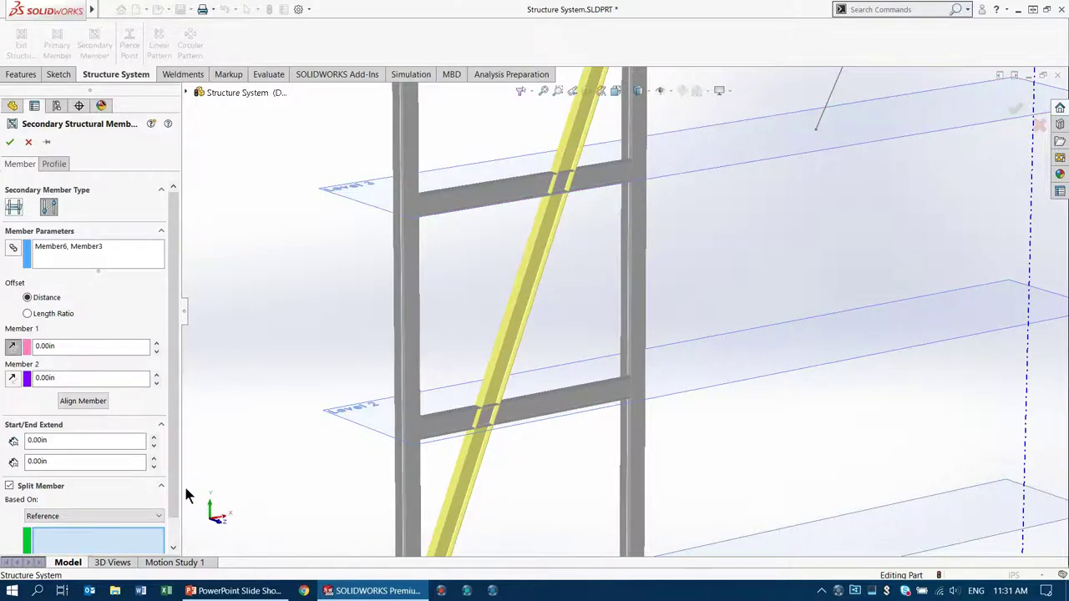
Split the diagonal brace at Member4 and Member5, the two horizontal beams, and accept it
{"action": "left_click", "coordinate": [445, 428]}
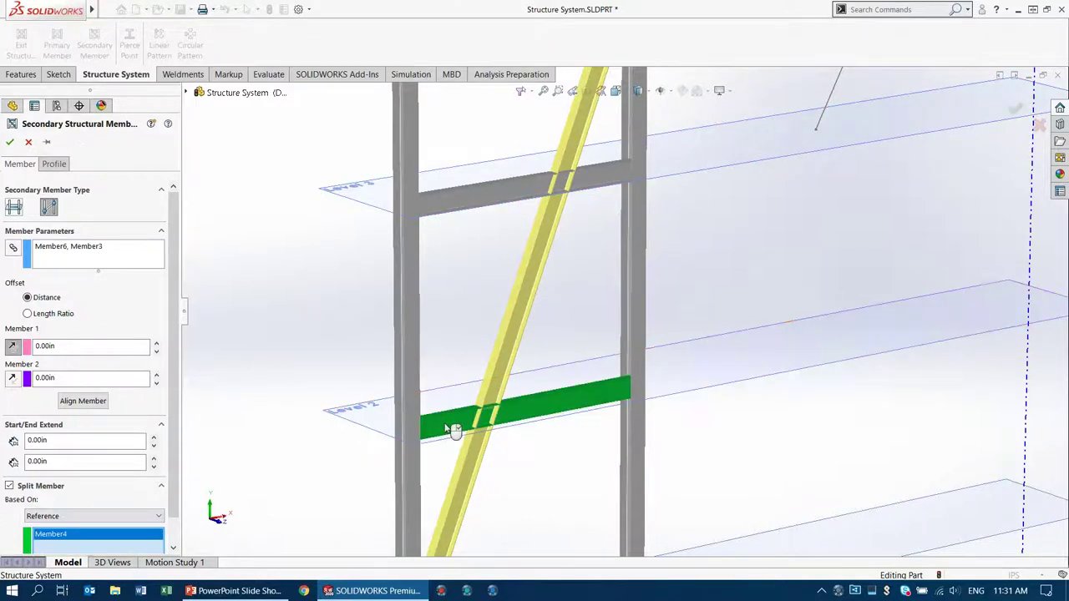
{"action": "left_click", "coordinate": [463, 203]}
{"action": "key", "text": "Return"}
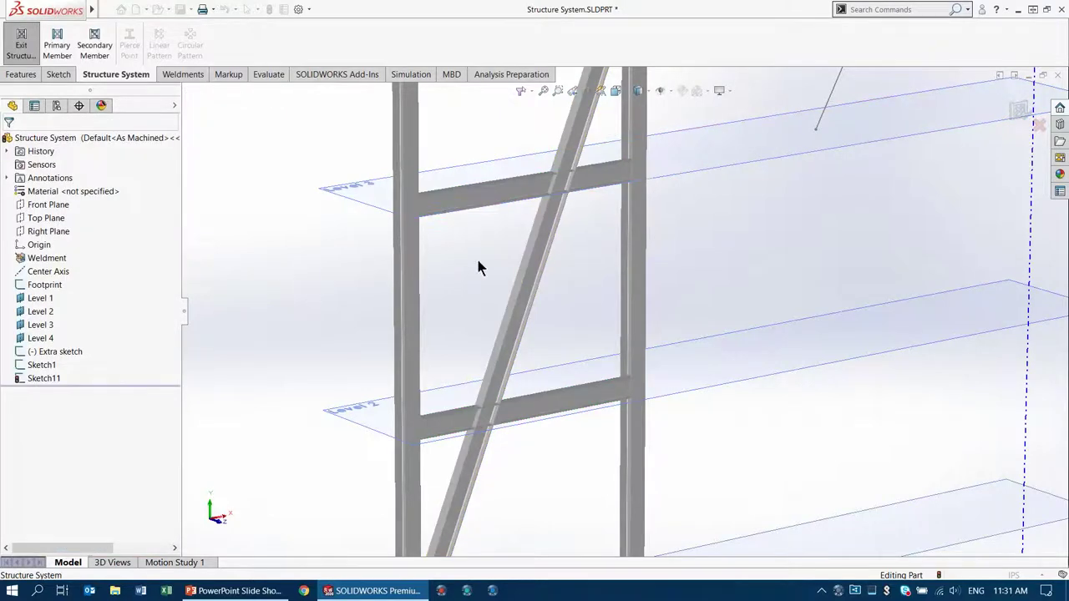
{"action": "scroll", "coordinate": [592, 279], "scroll_direction": "up", "scroll_amount": 2}
{"action": "middle_click_drag", "start_coordinate": [593, 309], "coordinate": [547, 315]}
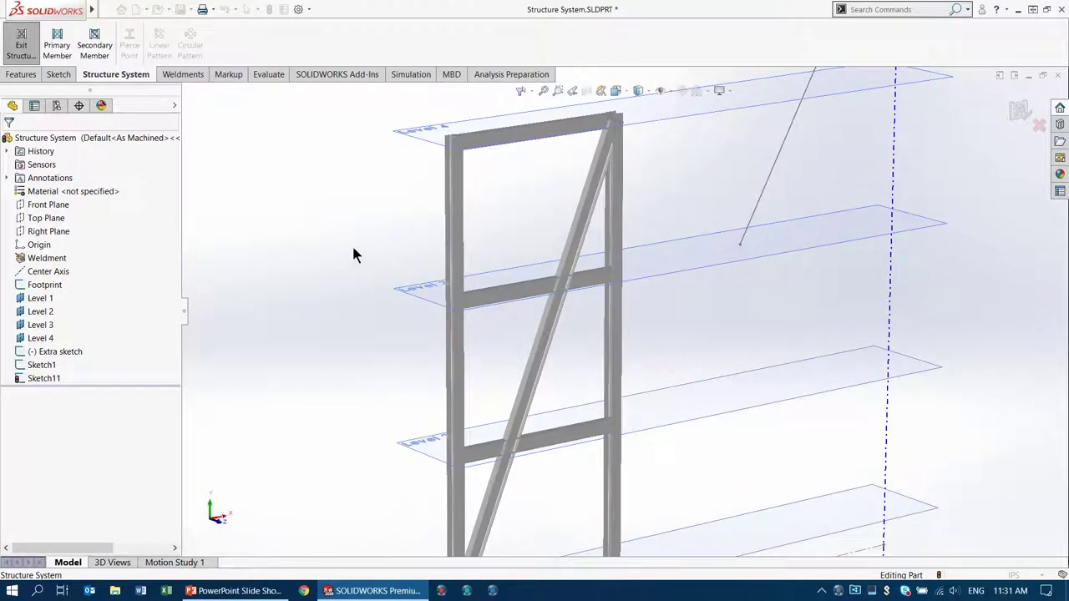
Exit the structure system and give the top two-member corner the second planar trim option
{"action": "left_click", "coordinate": [21, 41]}
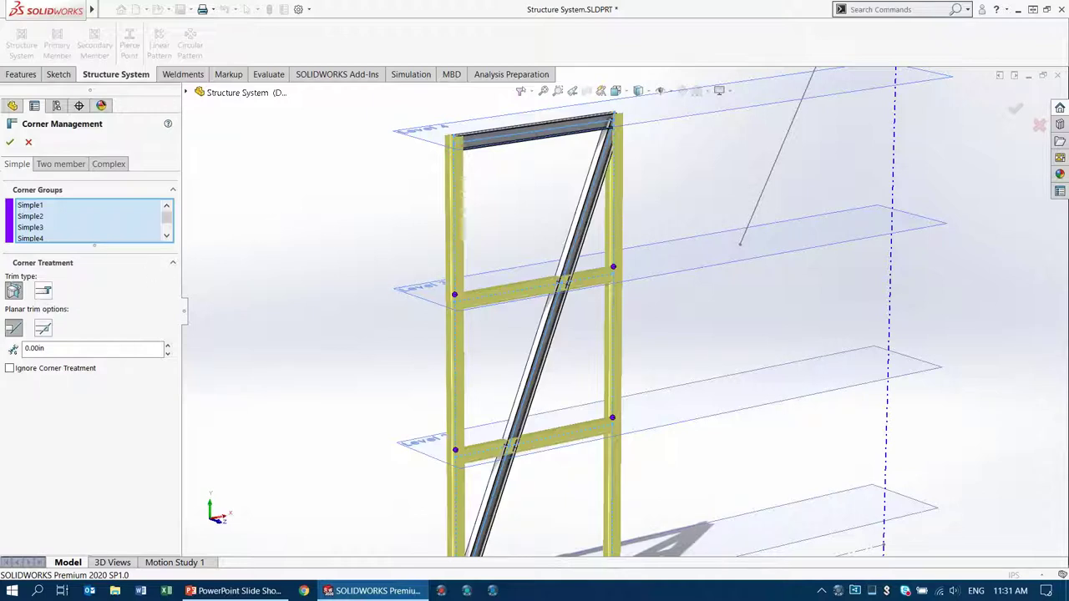
{"action": "left_click", "coordinate": [44, 291]}
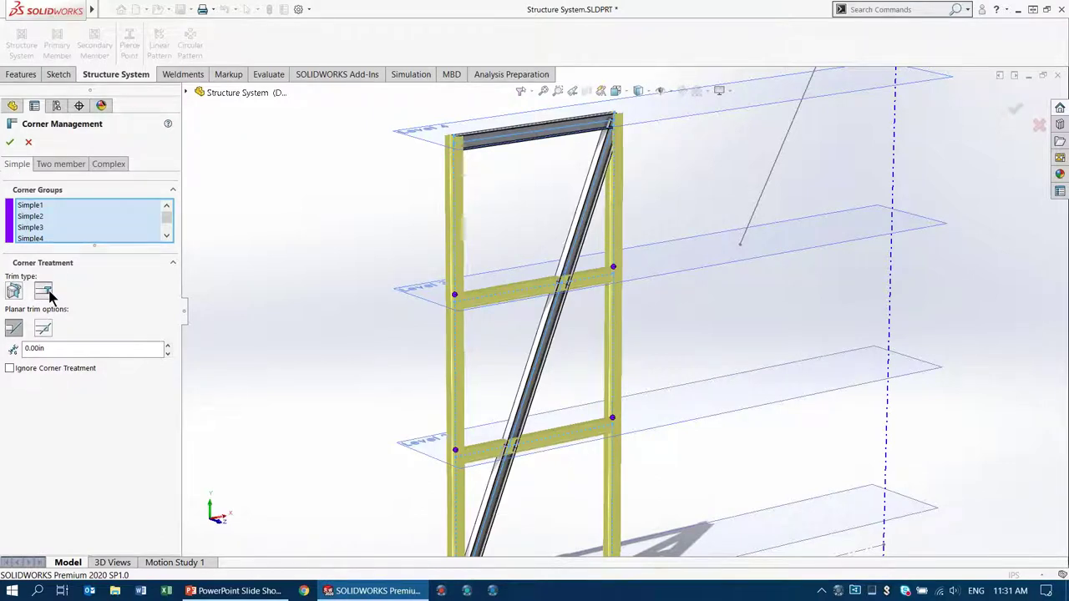
{"action": "left_click", "coordinate": [61, 166]}
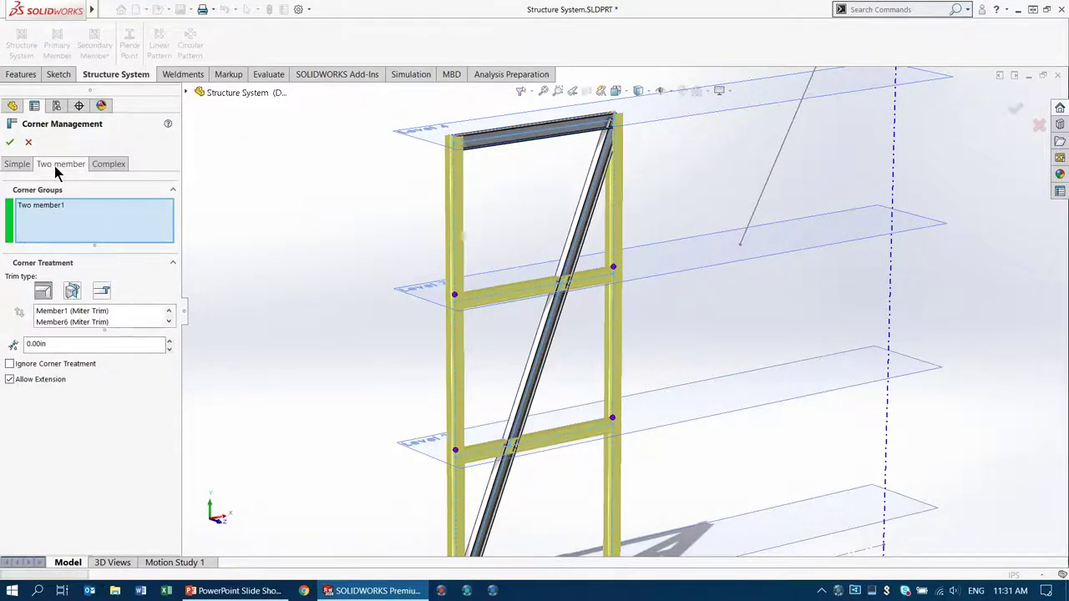
{"action": "left_click", "coordinate": [72, 293]}
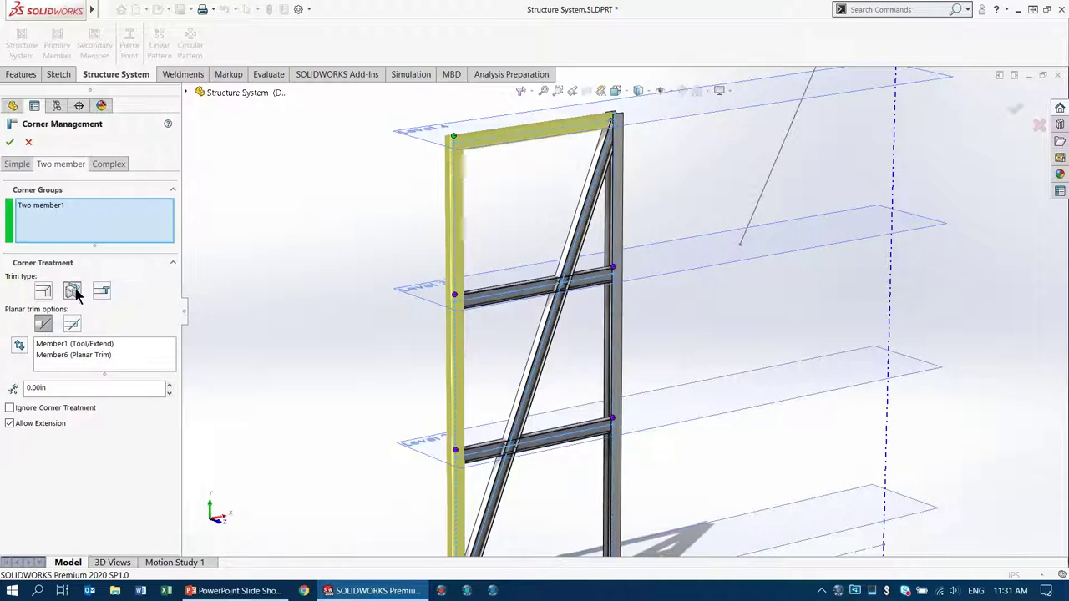
{"action": "left_click", "coordinate": [72, 325]}
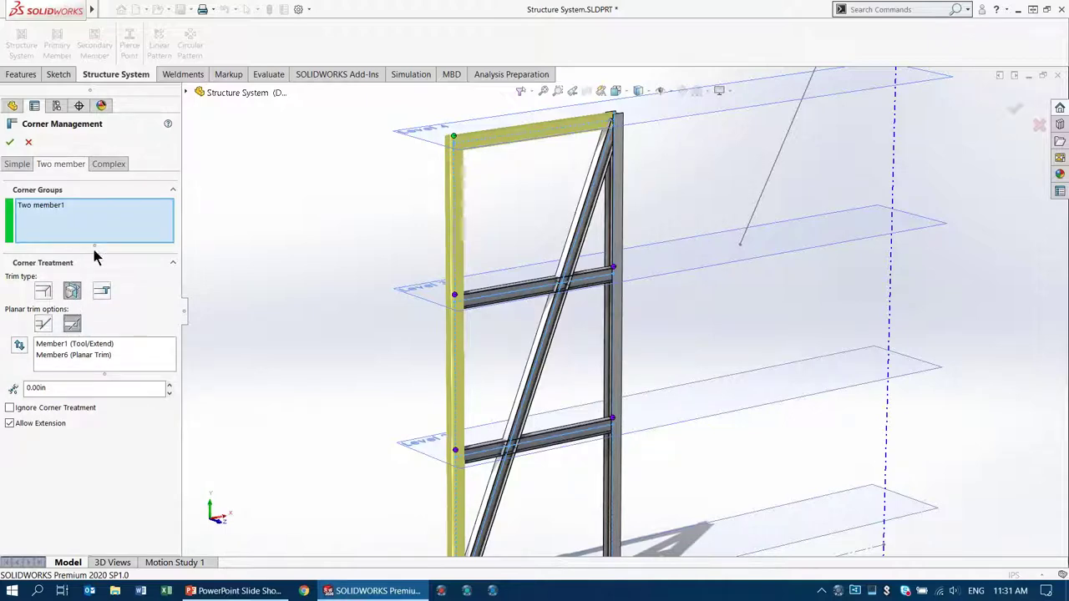
{"action": "left_click", "coordinate": [10, 142]}
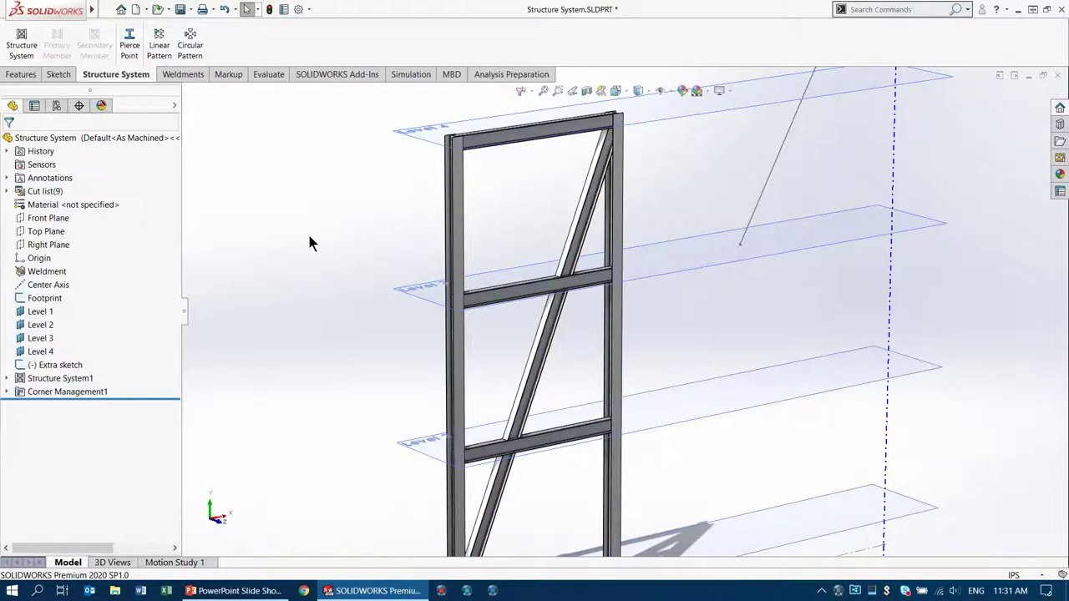
{"action": "scroll", "coordinate": [630, 174], "scroll_direction": "down", "scroll_amount": 3}
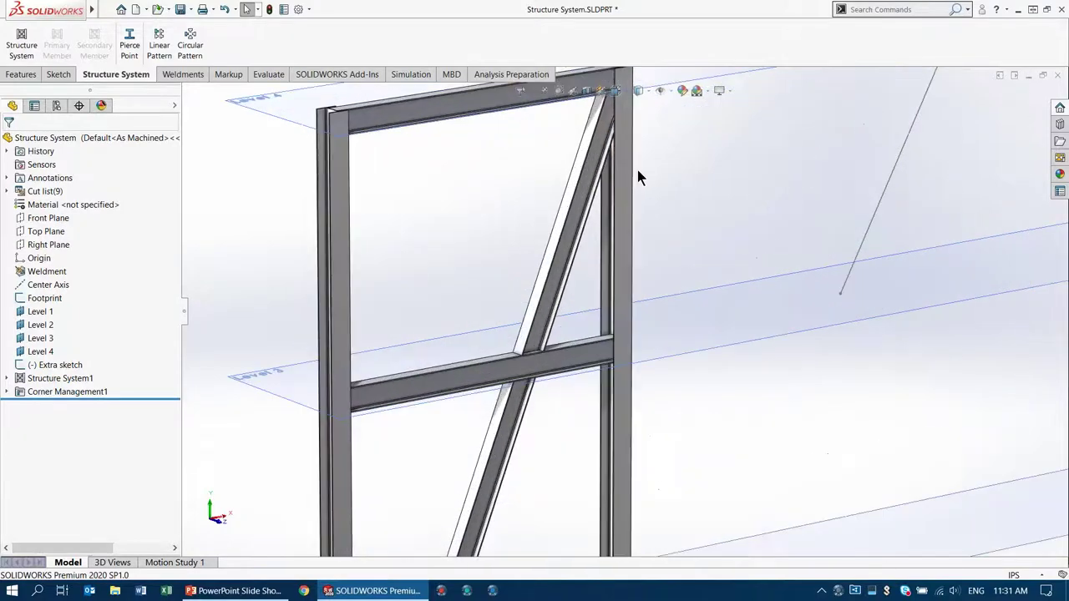
{"action": "scroll", "coordinate": [637, 185], "scroll_direction": "down", "scroll_amount": 5}
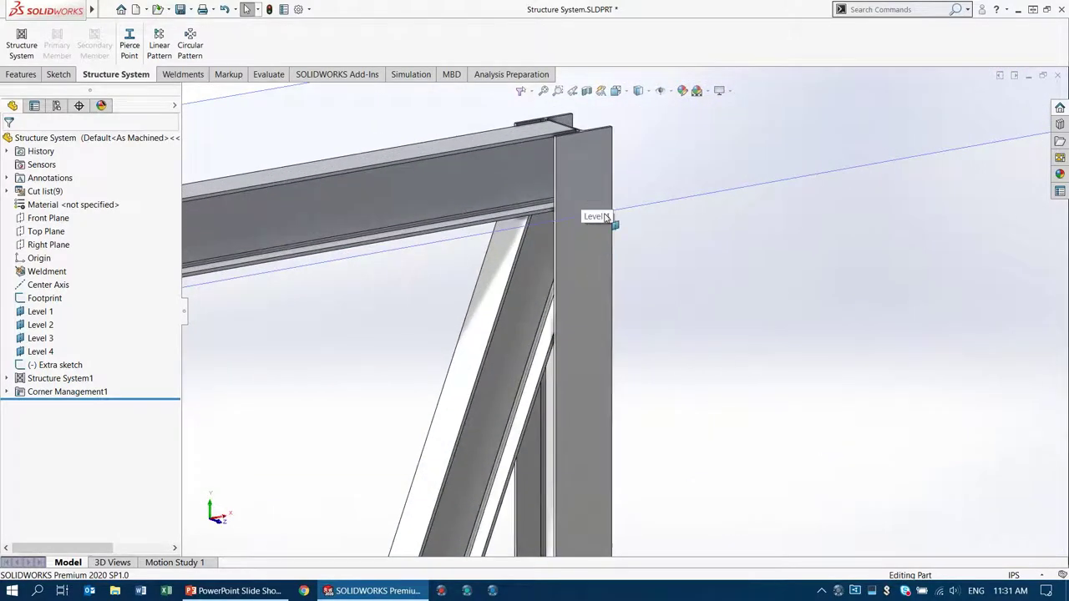
{"action": "key", "text": "Tab"}
{"action": "mouse_move", "coordinate": [527, 170]}
{"action": "middle_mouse_down"}
{"action": "mouse_move", "coordinate": [494, 148]}
{"action": "mouse_move", "coordinate": [413, 148]}
{"action": "mouse_move", "coordinate": [496, 139]}
{"action": "mouse_move", "coordinate": [526, 146]}
{"action": "mouse_move", "coordinate": [530, 159]}
{"action": "middle_mouse_up"}
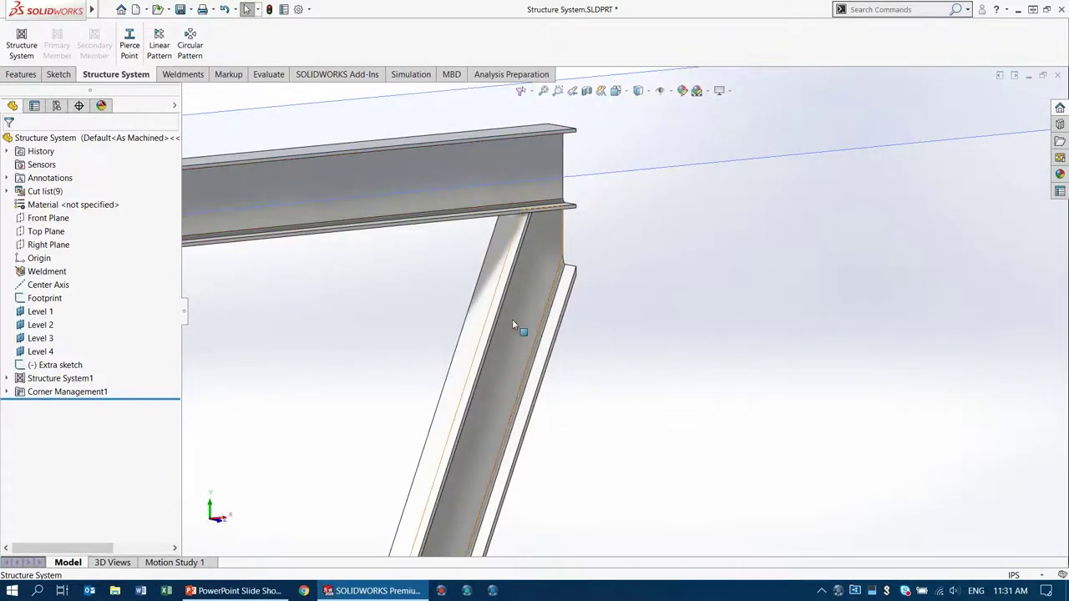
{"action": "scroll", "coordinate": [512, 319], "scroll_direction": "down", "scroll_amount": 3}
{"action": "scroll", "coordinate": [529, 342], "scroll_direction": "up", "scroll_amount": 4}
{"action": "scroll", "coordinate": [528, 343], "scroll_direction": "up", "scroll_amount": 2}
{"action": "scroll", "coordinate": [529, 349], "scroll_direction": "down", "scroll_amount": 6}
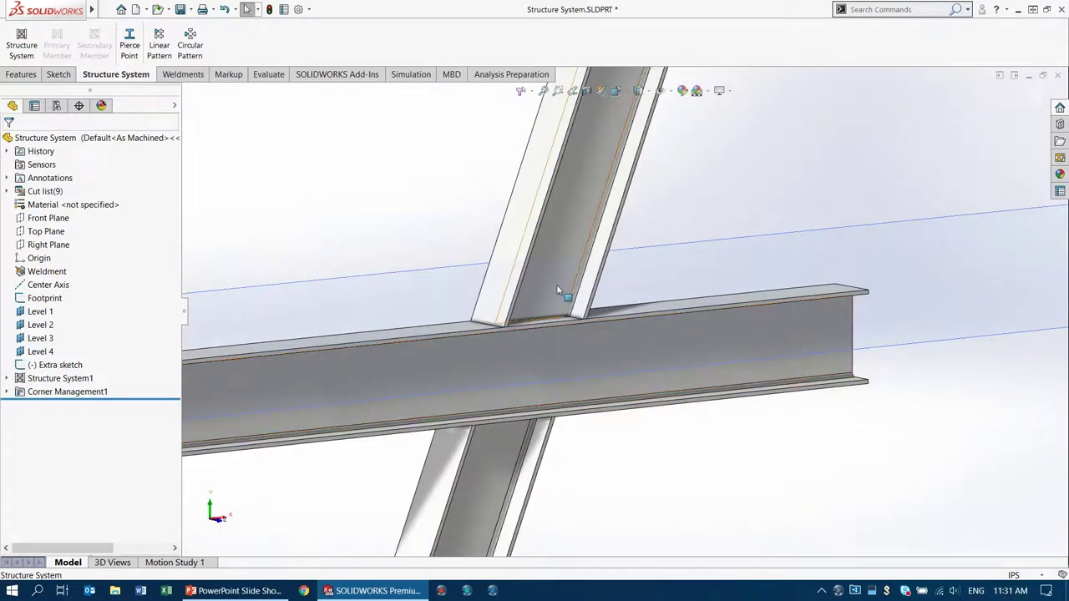
{"action": "scroll", "coordinate": [585, 334], "scroll_direction": "up", "scroll_amount": 3}
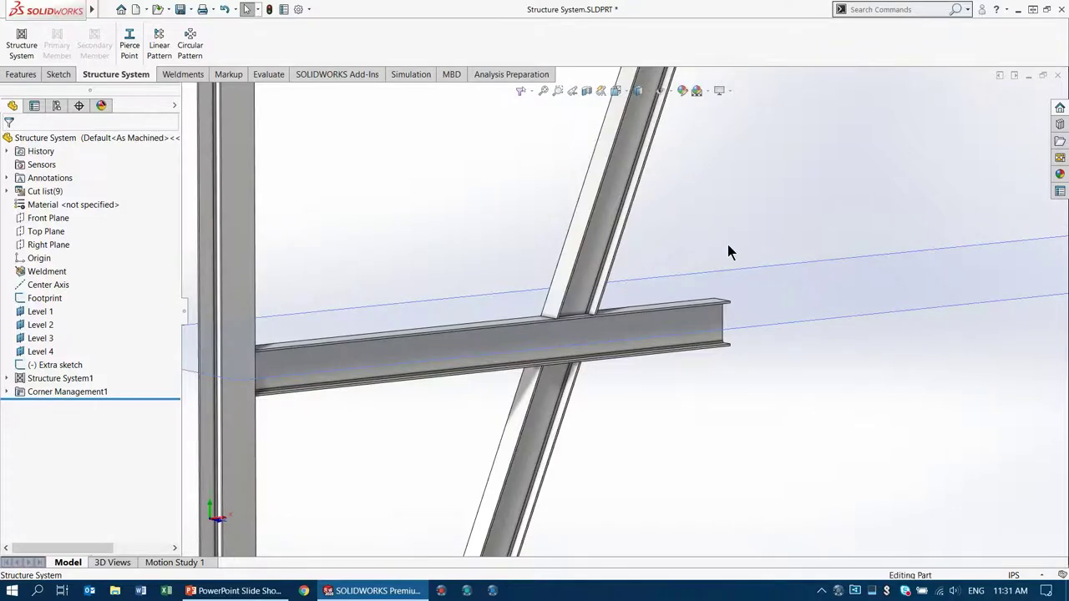
{"action": "scroll", "coordinate": [558, 250], "scroll_direction": "up", "scroll_amount": 5}
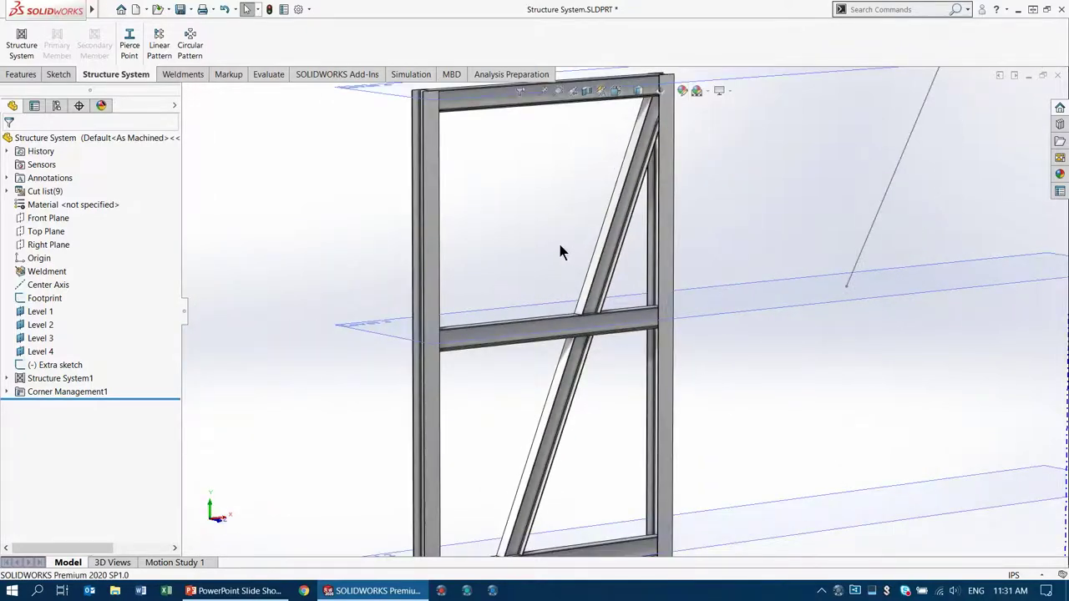
{"action": "scroll", "coordinate": [552, 262], "scroll_direction": "up", "scroll_amount": 3}
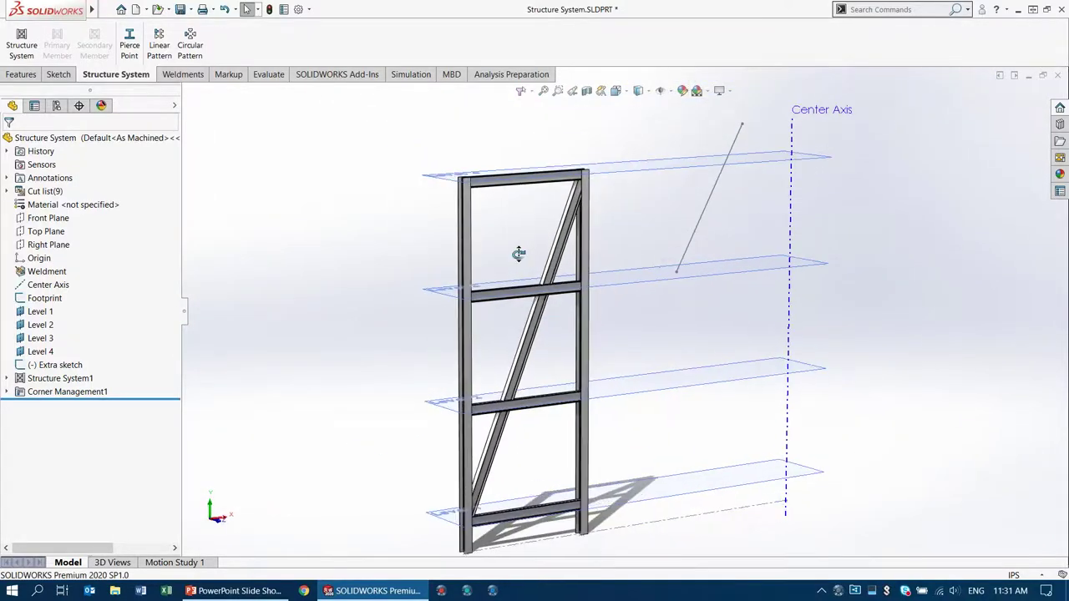
{"action": "middle_click_drag", "start_coordinate": [526, 257], "coordinate": [501, 227], "text": "ctrl"}
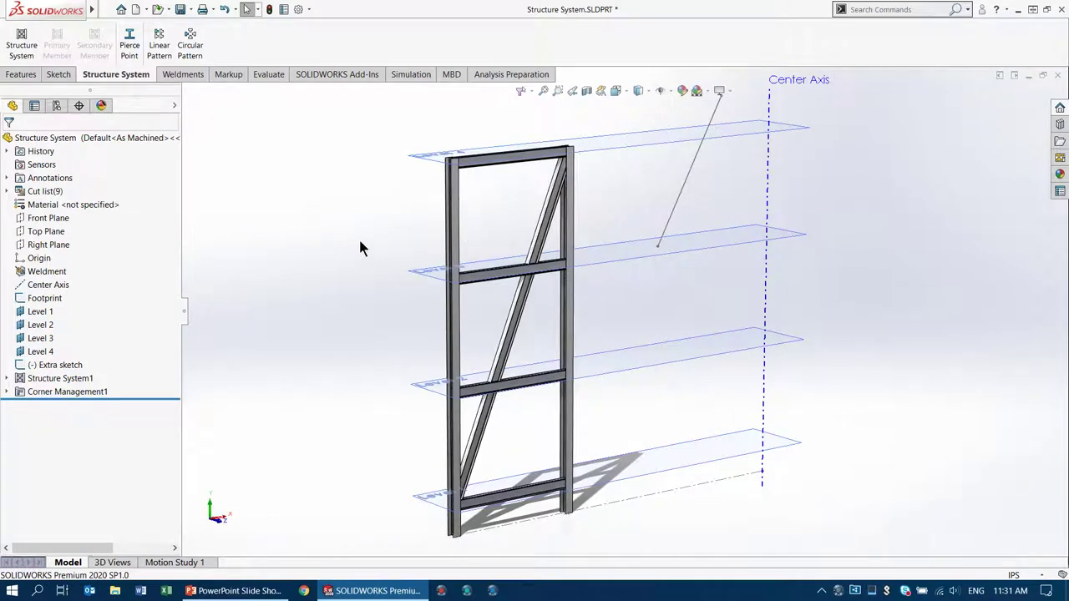
{"action": "scroll", "coordinate": [361, 253], "scroll_direction": "up", "scroll_amount": 3}
{"action": "middle_click_drag", "start_coordinate": [378, 242], "coordinate": [360, 289], "text": "ctrl"}
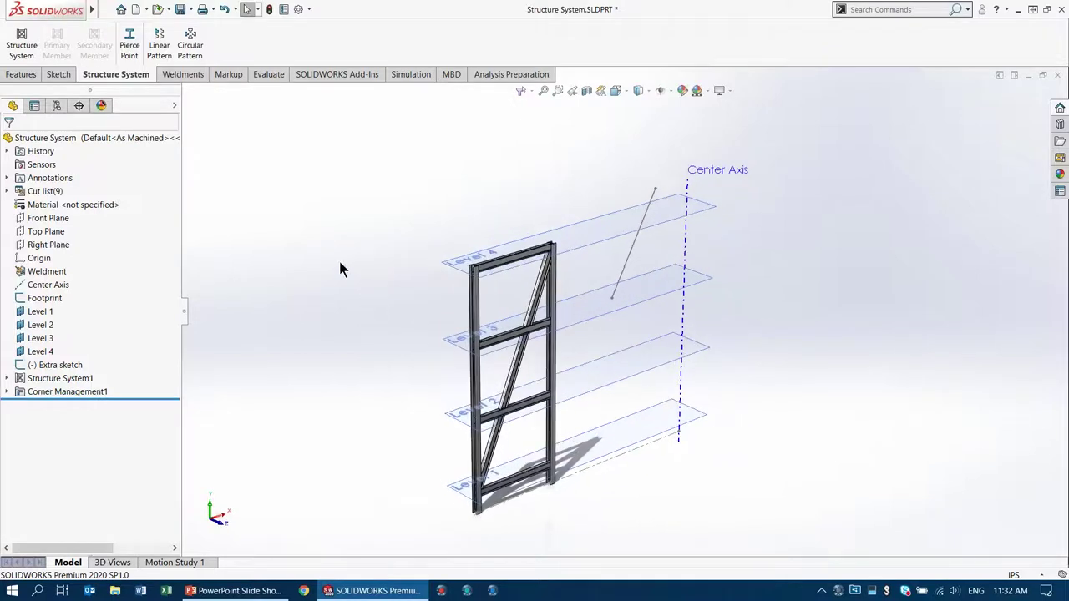
Pattern the frame body 12 times around the Center Axis as CirPattern1
{"action": "left_click", "coordinate": [185, 39]}
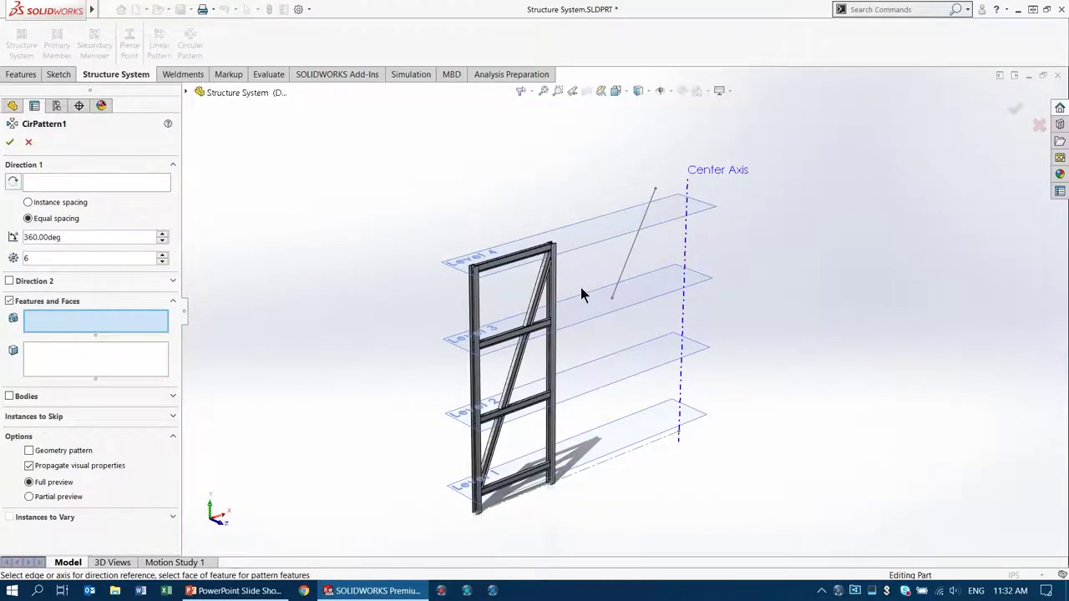
{"action": "left_click", "coordinate": [685, 238]}
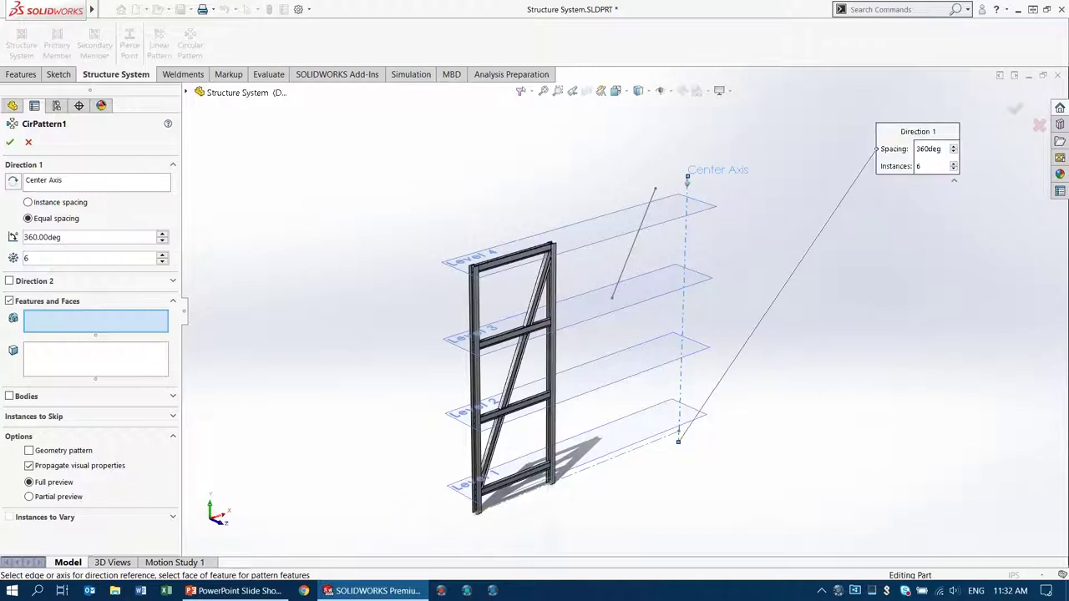
{"action": "left_click", "coordinate": [9, 397]}
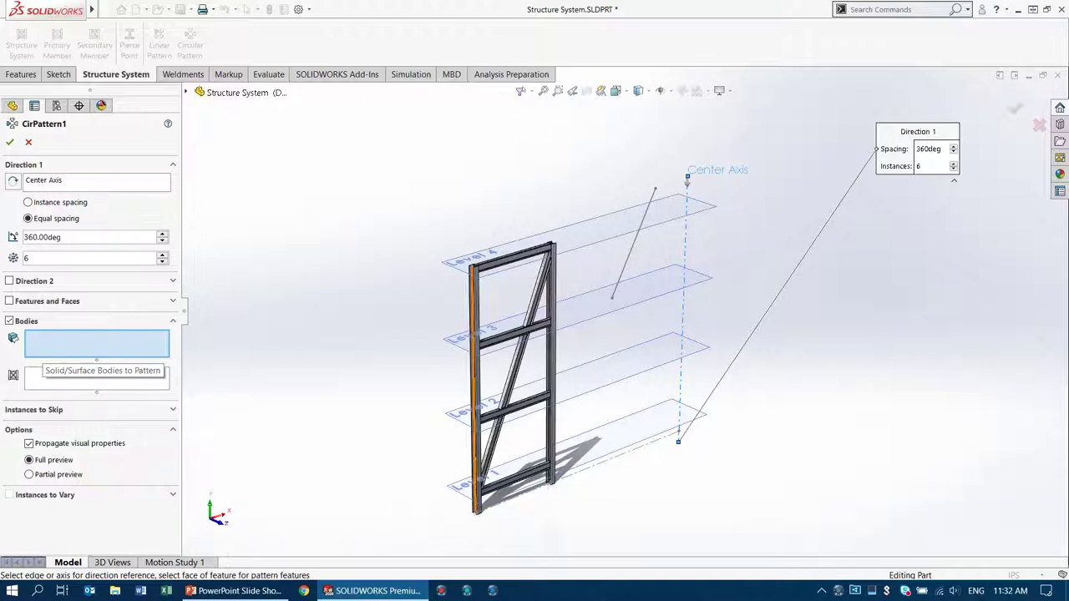
{"action": "left_click", "coordinate": [82, 377]}
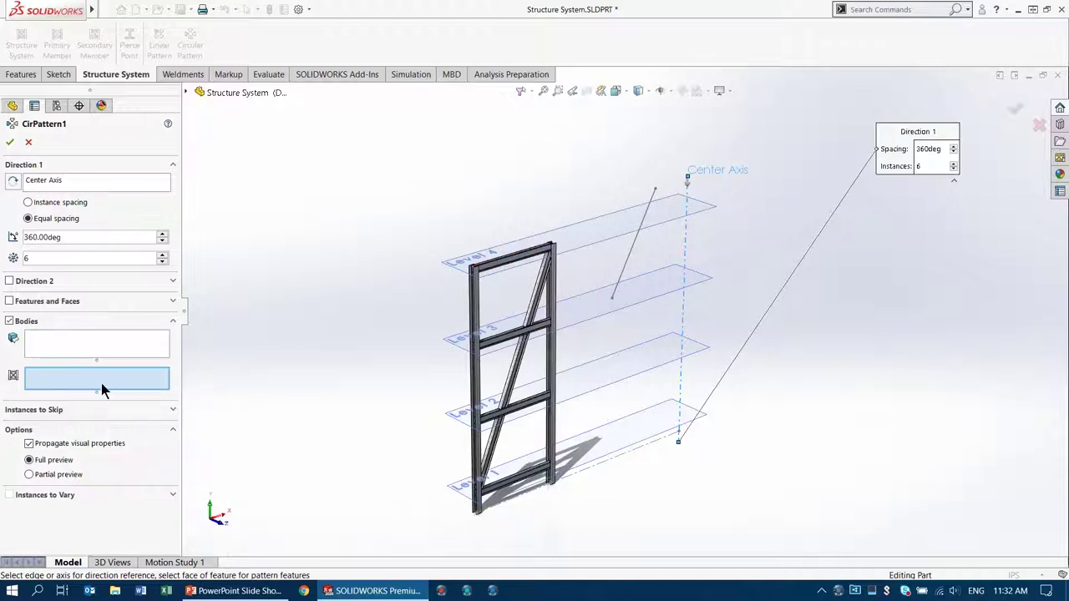
{"action": "left_click", "coordinate": [486, 387]}
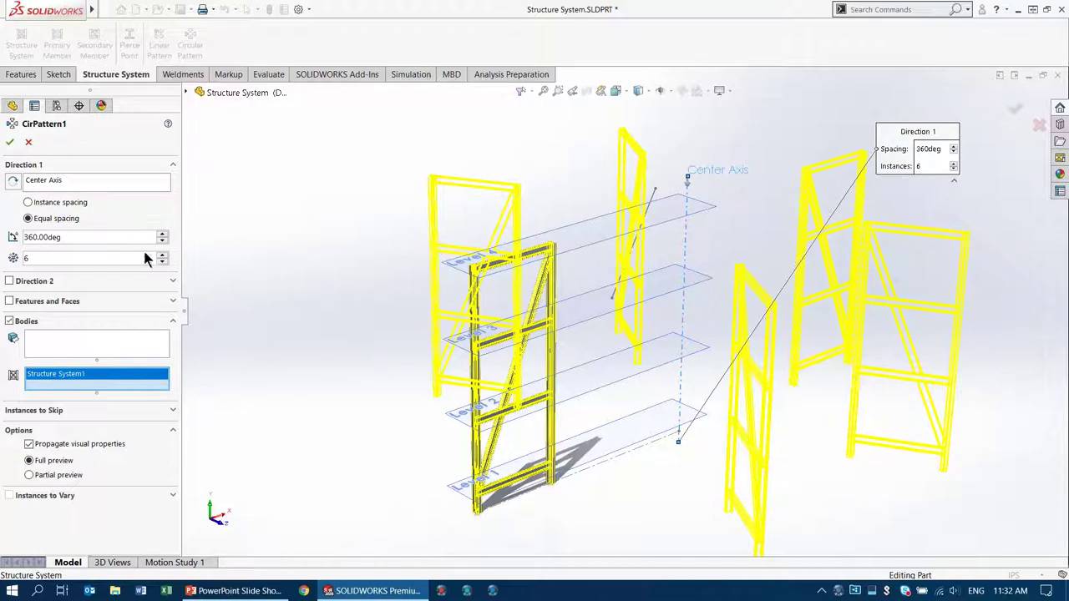
{"action": "type", "text": "12"}
{"action": "key", "text": "Return"}
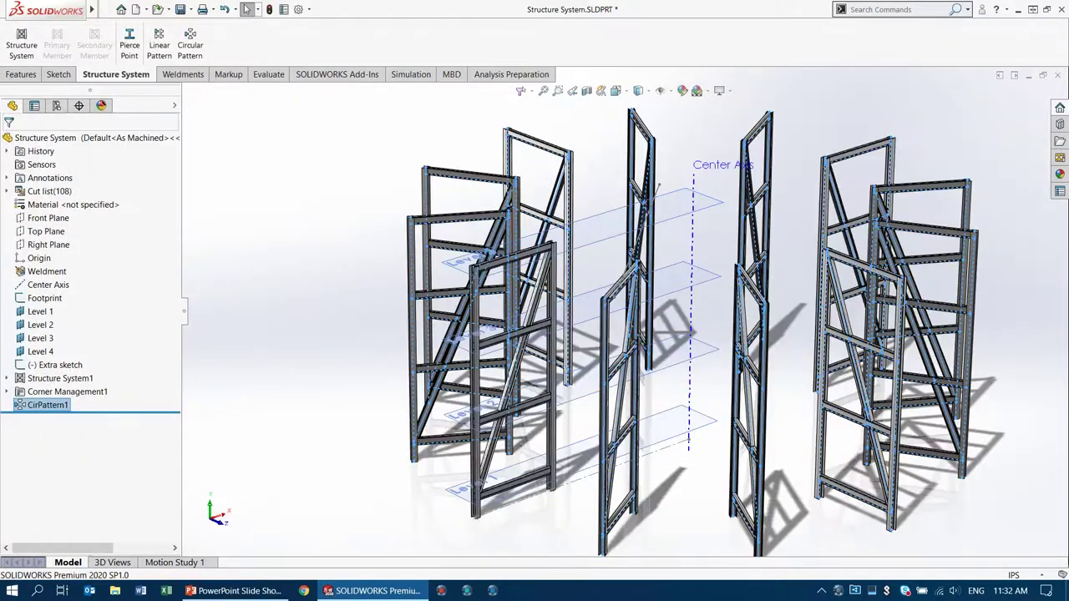
Zoom into the ring of 12 frames and start a new structure system
{"action": "left_click", "coordinate": [375, 219]}
{"action": "mouse_move", "coordinate": [375, 220]}
{"action": "middle_mouse_down"}
{"action": "mouse_move", "coordinate": [315, 200]}
{"action": "mouse_move", "coordinate": [384, 219]}
{"action": "middle_mouse_up"}
{"action": "scroll", "coordinate": [632, 362], "scroll_direction": "down", "scroll_amount": 2}
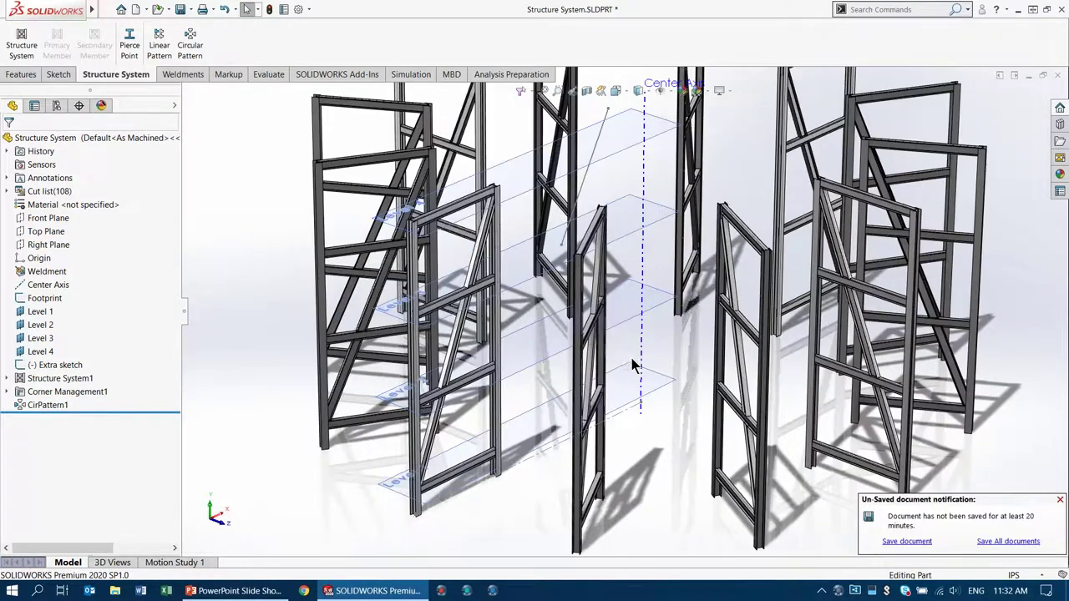
{"action": "scroll", "coordinate": [632, 363], "scroll_direction": "down", "scroll_amount": 2}
{"action": "scroll", "coordinate": [524, 327], "scroll_direction": "down", "scroll_amount": 3}
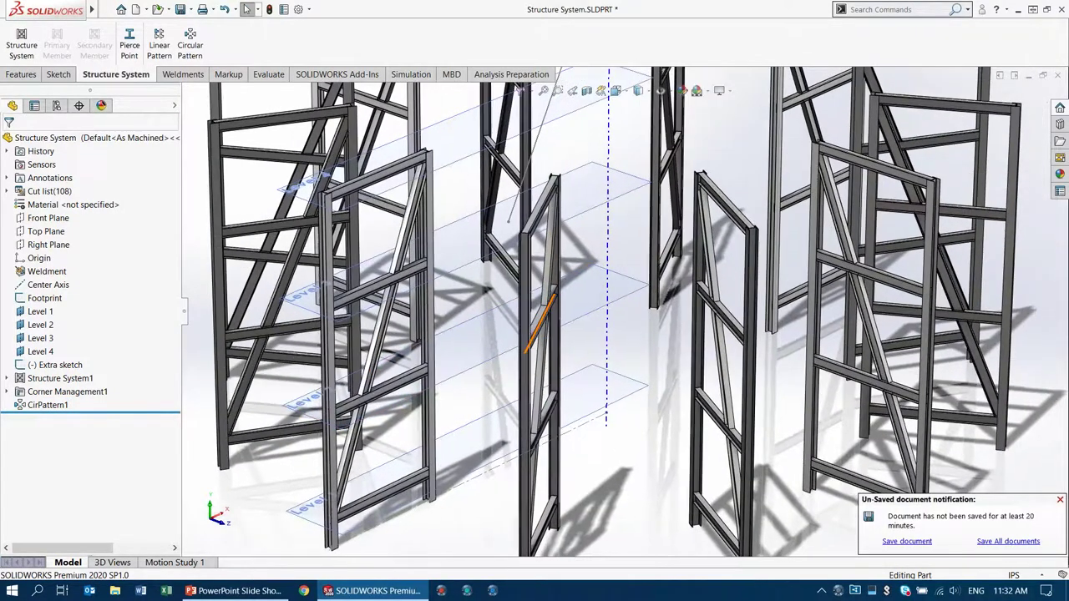
{"action": "scroll", "coordinate": [519, 181], "scroll_direction": "down", "scroll_amount": 1}
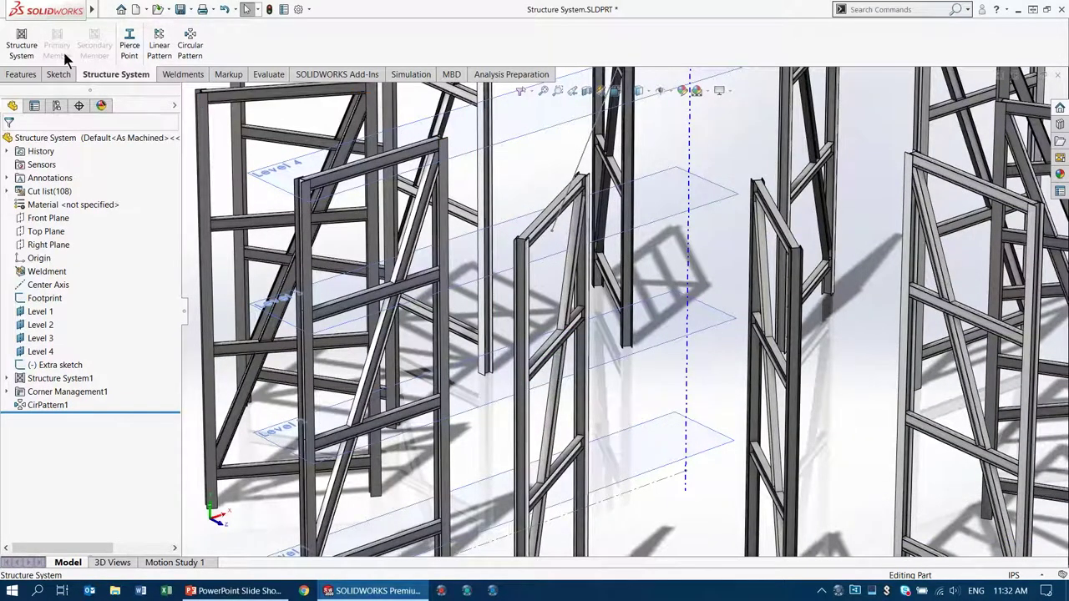
{"action": "left_click", "coordinate": [26, 41]}
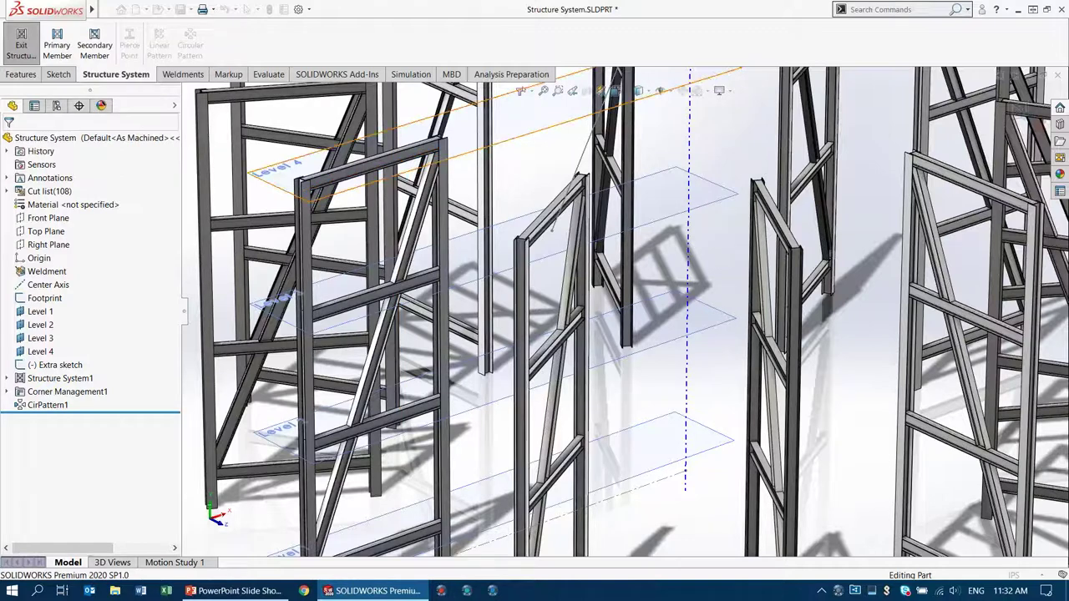
Add plane-bounded secondary members on planes Level 1, Level 2, Level 3 and Level 4
{"action": "left_click", "coordinate": [98, 42]}
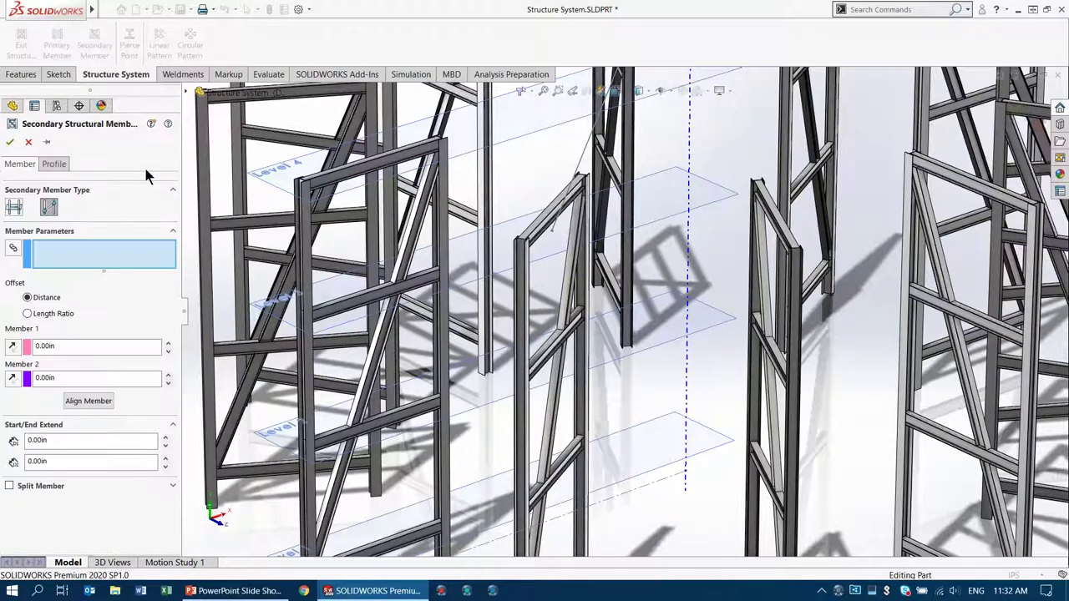
{"action": "left_click", "coordinate": [13, 209]}
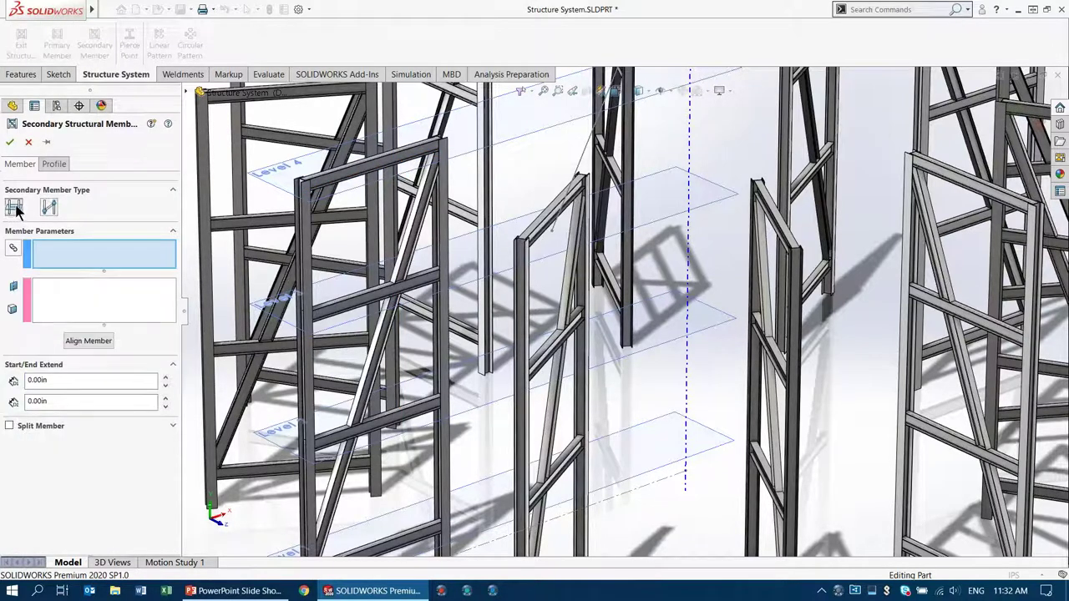
{"action": "scroll", "coordinate": [235, 261], "scroll_direction": "up", "scroll_amount": 5}
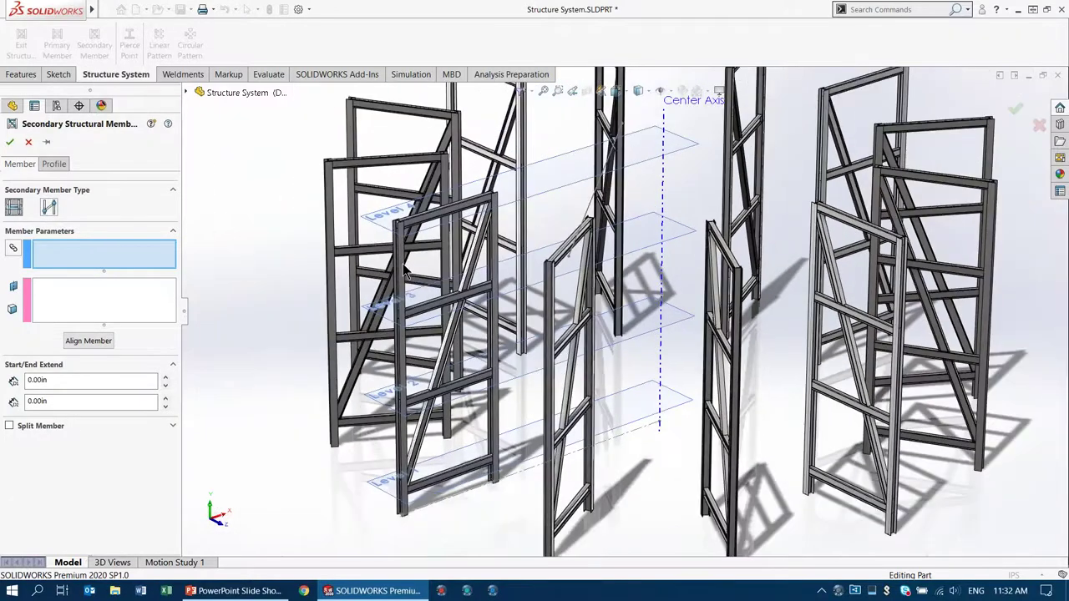
{"action": "scroll", "coordinate": [250, 292], "scroll_direction": "down", "scroll_amount": 3}
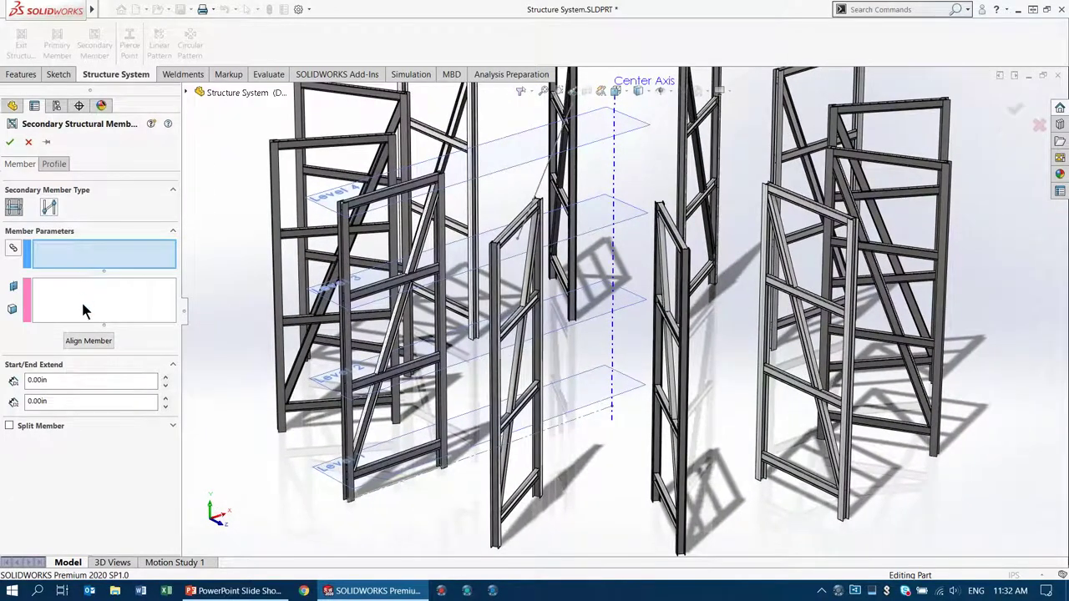
{"action": "left_click", "coordinate": [83, 310]}
{"action": "left_click", "coordinate": [589, 399]}
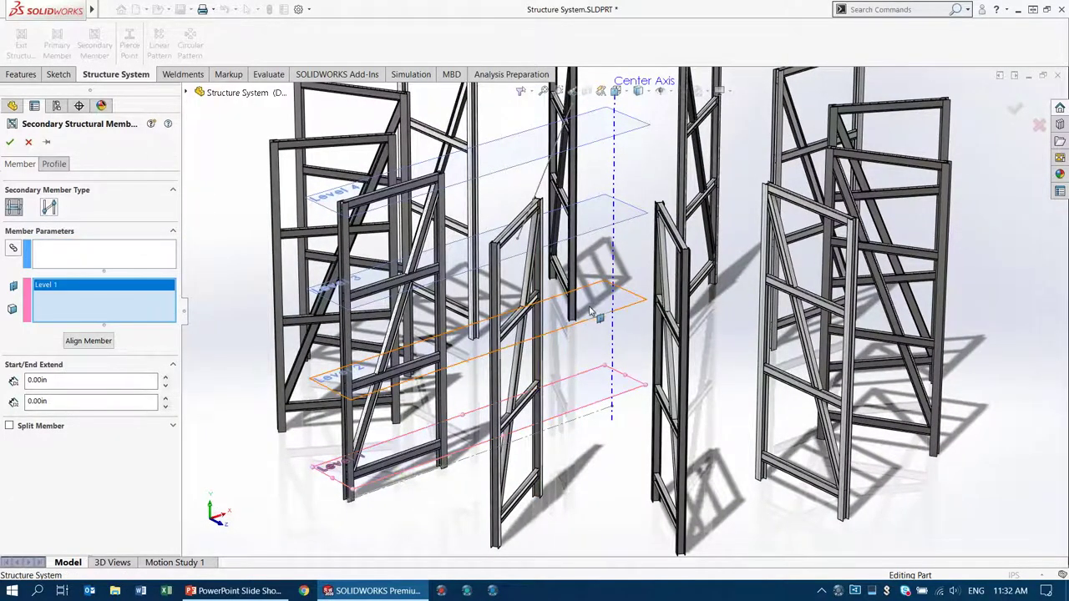
{"action": "left_click", "coordinate": [589, 312]}
{"action": "left_click", "coordinate": [599, 204]}
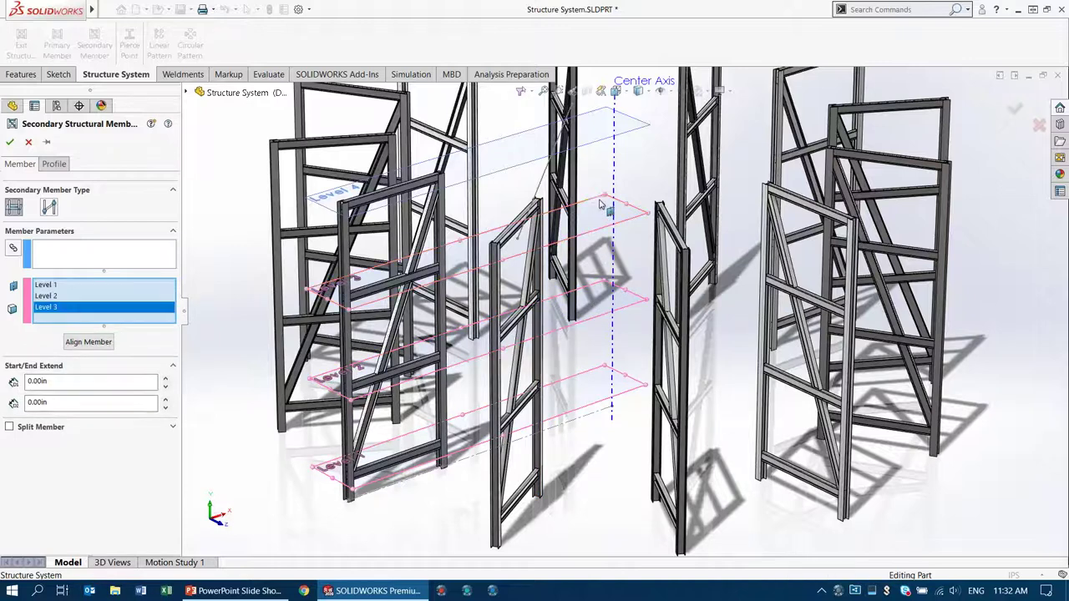
{"action": "left_click", "coordinate": [606, 142]}
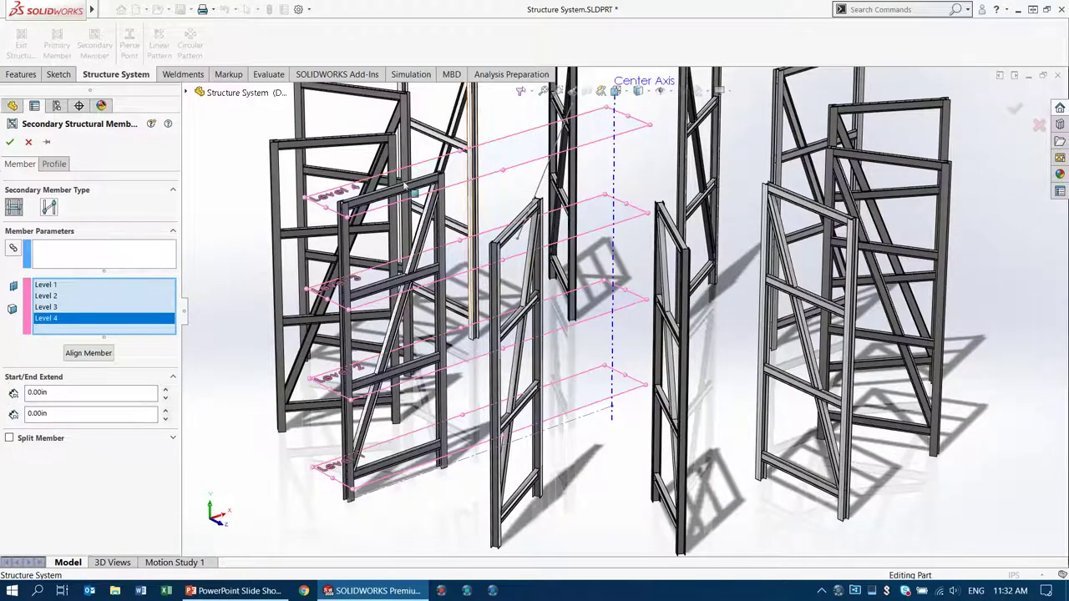
Pick the vertical posts of two adjacent frames as supports for the crossbeams
{"action": "left_click", "coordinate": [84, 259]}
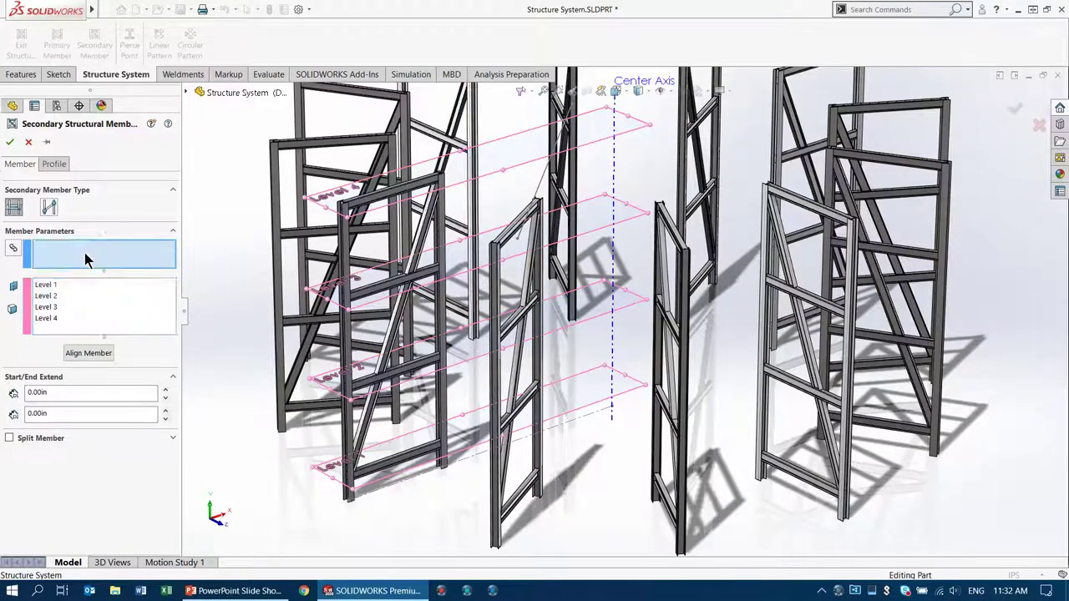
{"action": "left_click", "coordinate": [440, 224]}
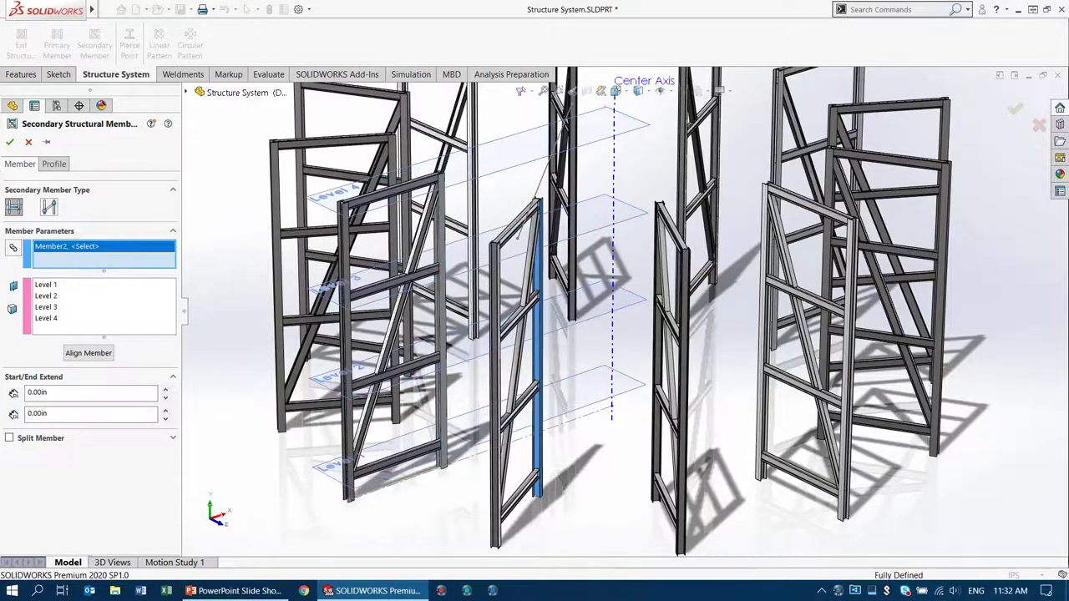
{"action": "left_click", "coordinate": [541, 279]}
{"action": "left_click", "coordinate": [351, 449]}
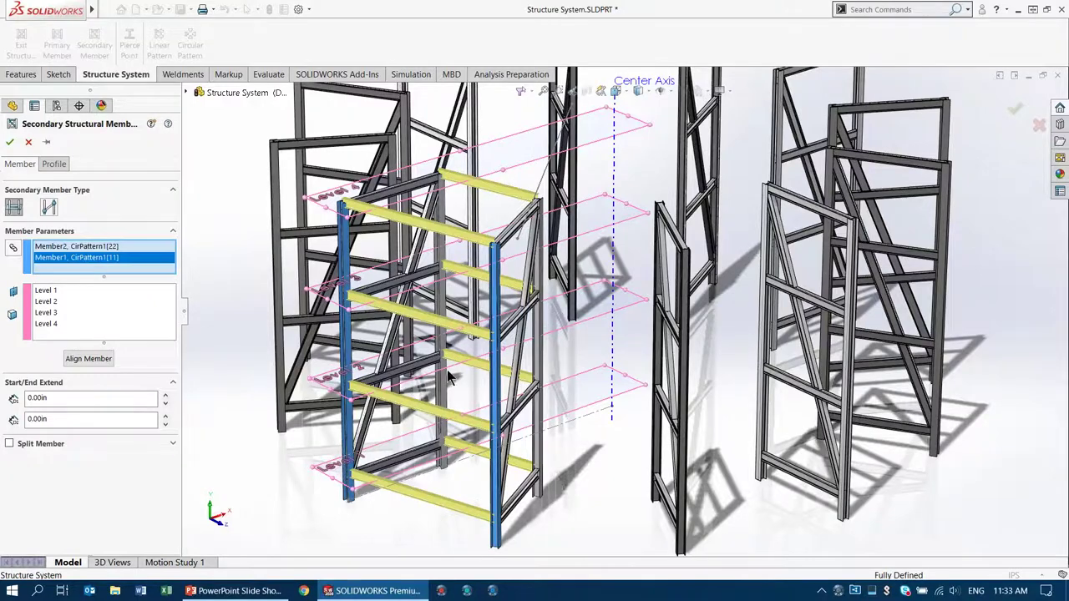
{"action": "scroll", "coordinate": [531, 225], "scroll_direction": "down", "scroll_amount": 3}
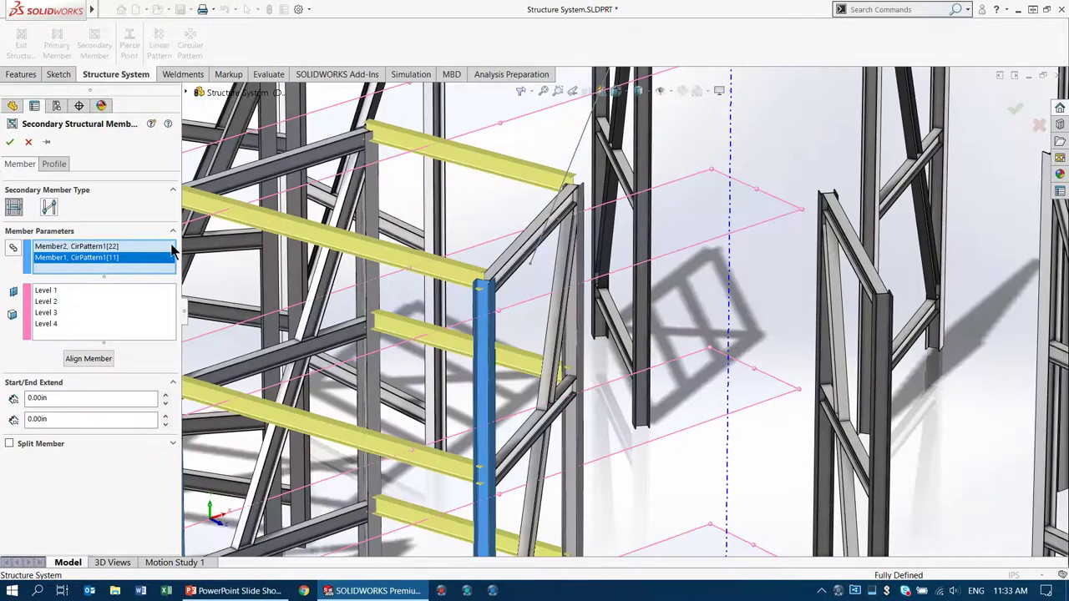
Set the W14x48 crossbeams' pierce point to the profile's top point, Point27@Sketch12
{"action": "left_click", "coordinate": [56, 165]}
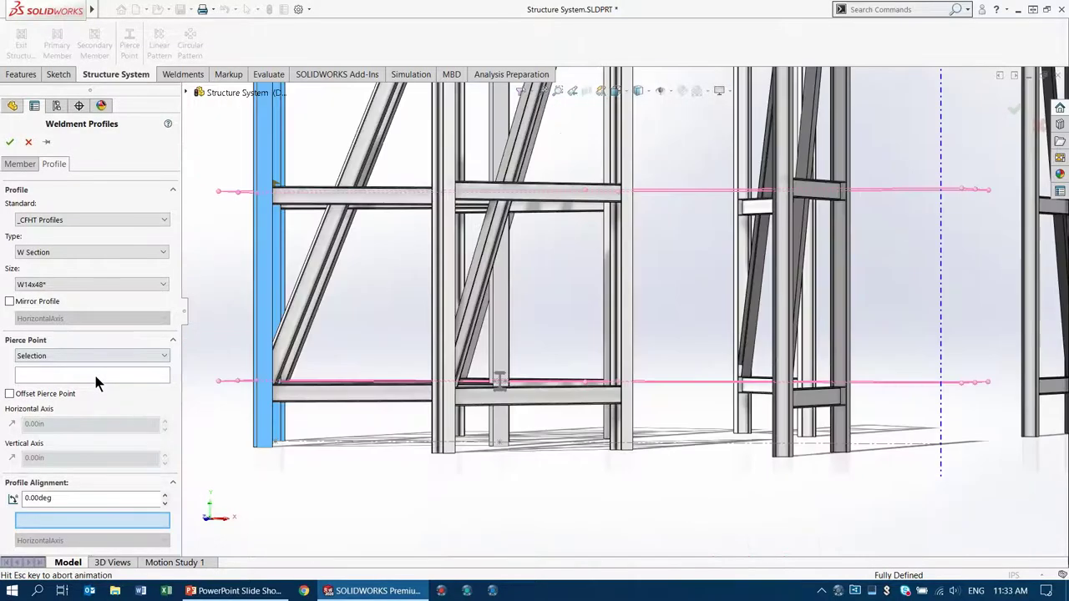
{"action": "left_click", "coordinate": [95, 376]}
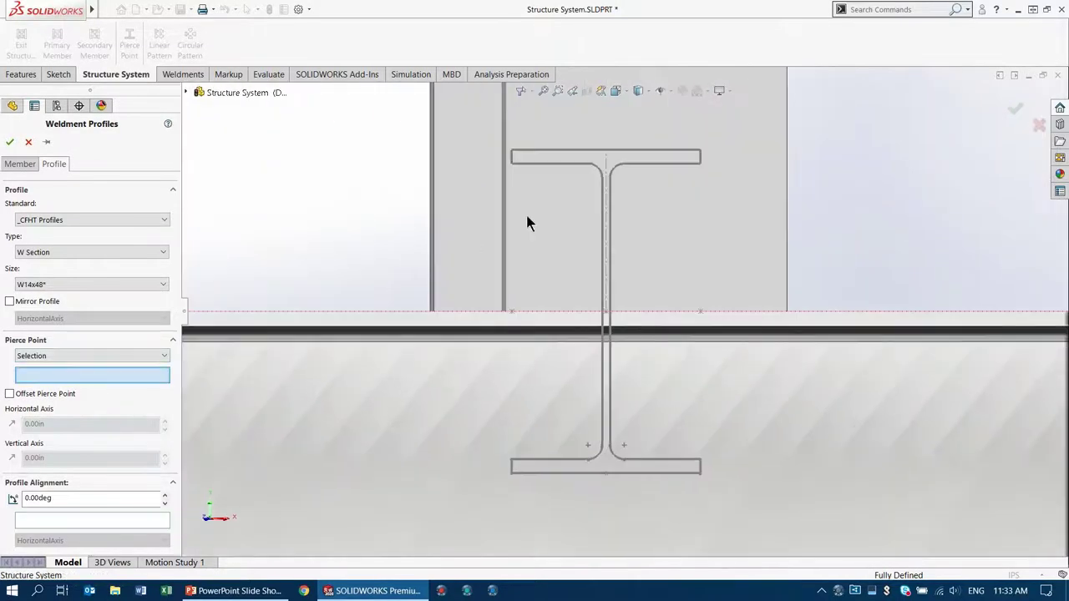
{"action": "left_click", "coordinate": [605, 152]}
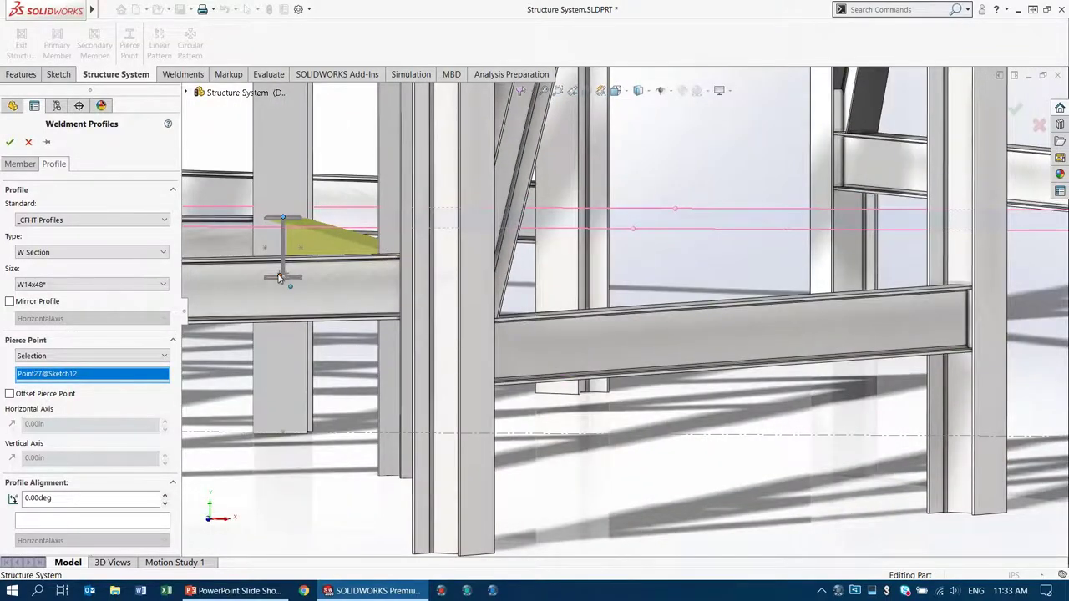
{"action": "scroll", "coordinate": [412, 302], "scroll_direction": "down", "scroll_amount": 2}
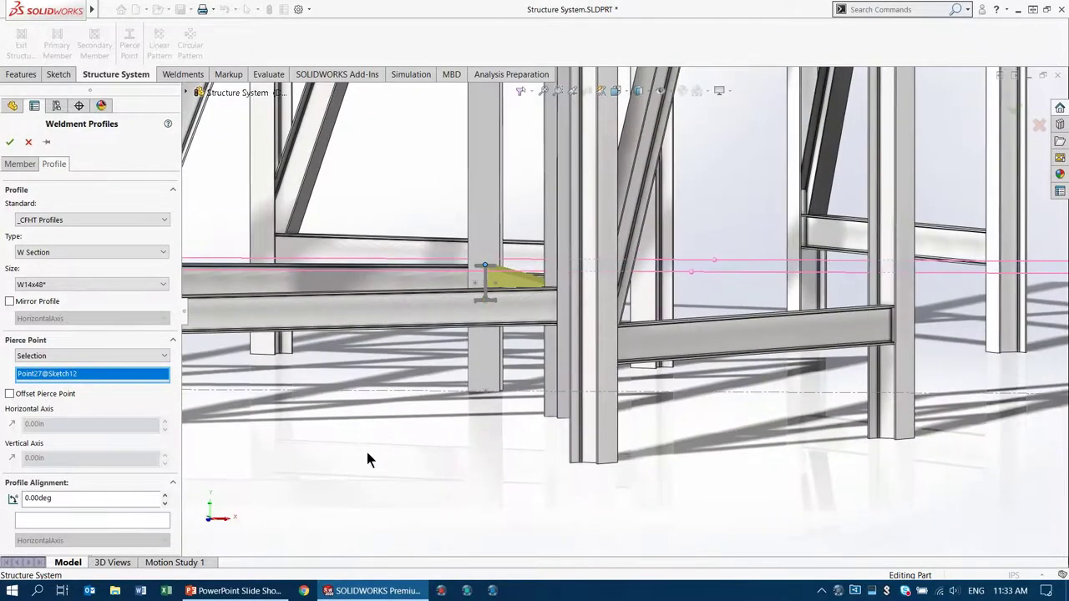
{"action": "right_click_drag", "start_coordinate": [332, 464], "coordinate": [370, 426]}
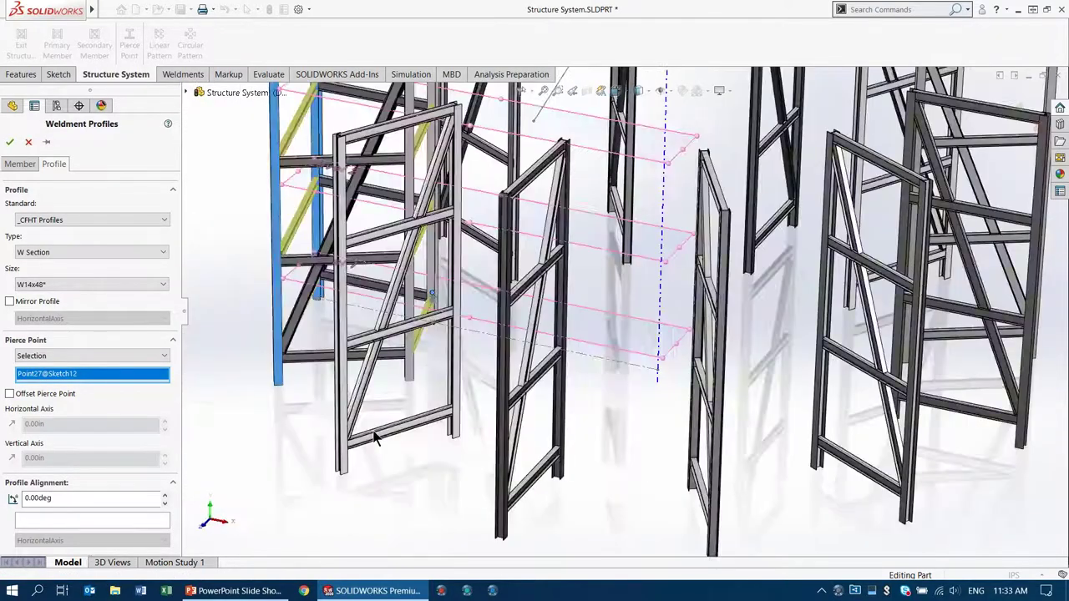
Accept the crossbeams and give their two-member corners the second planar trim option
{"action": "left_click", "coordinate": [9, 142]}
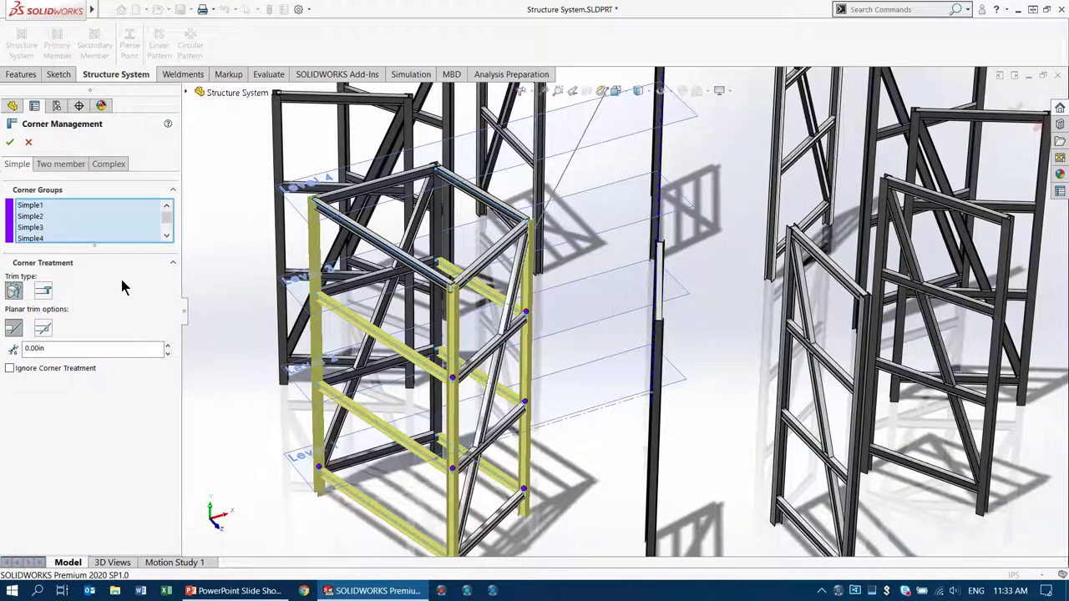
{"action": "left_click", "coordinate": [43, 291]}
{"action": "left_click", "coordinate": [60, 164]}
{"action": "left_click", "coordinate": [72, 324]}
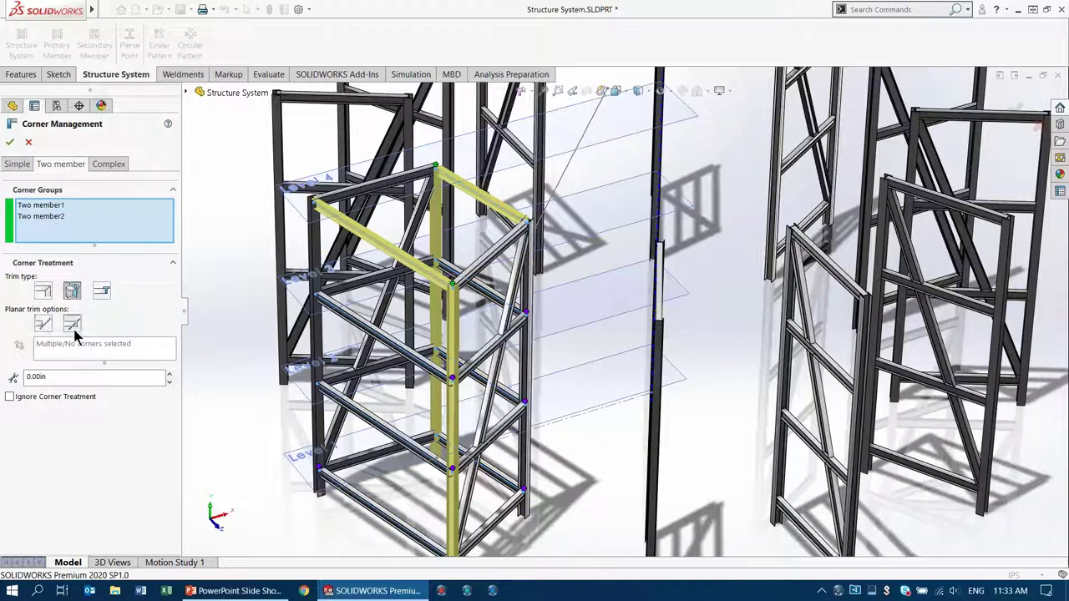
{"action": "left_click", "coordinate": [10, 145]}
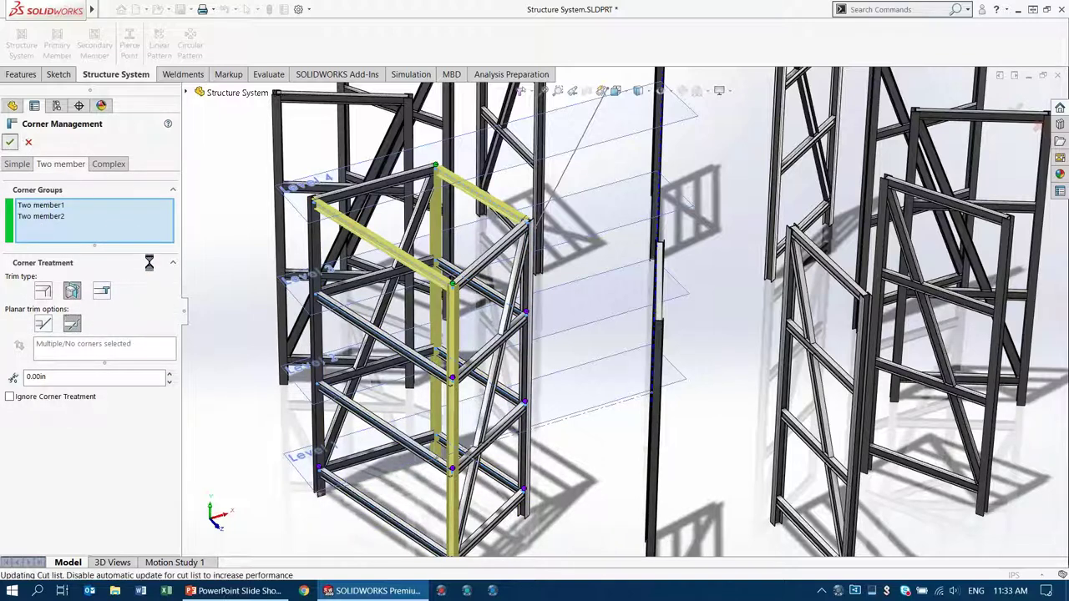
{"action": "scroll", "coordinate": [406, 178], "scroll_direction": "down", "scroll_amount": 5}
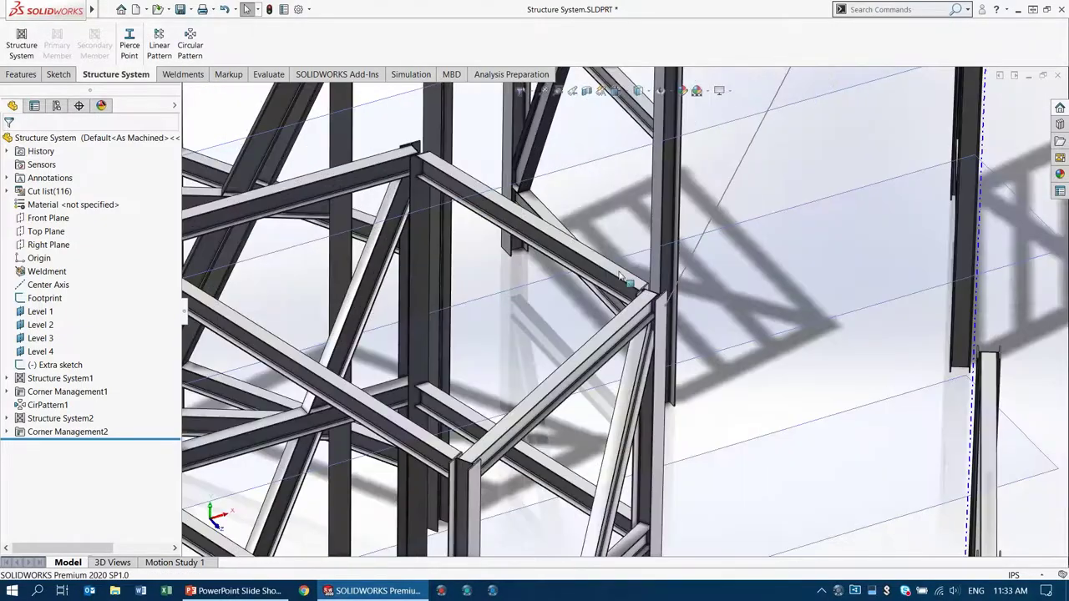
{"action": "scroll", "coordinate": [478, 472], "scroll_direction": "down", "scroll_amount": 3}
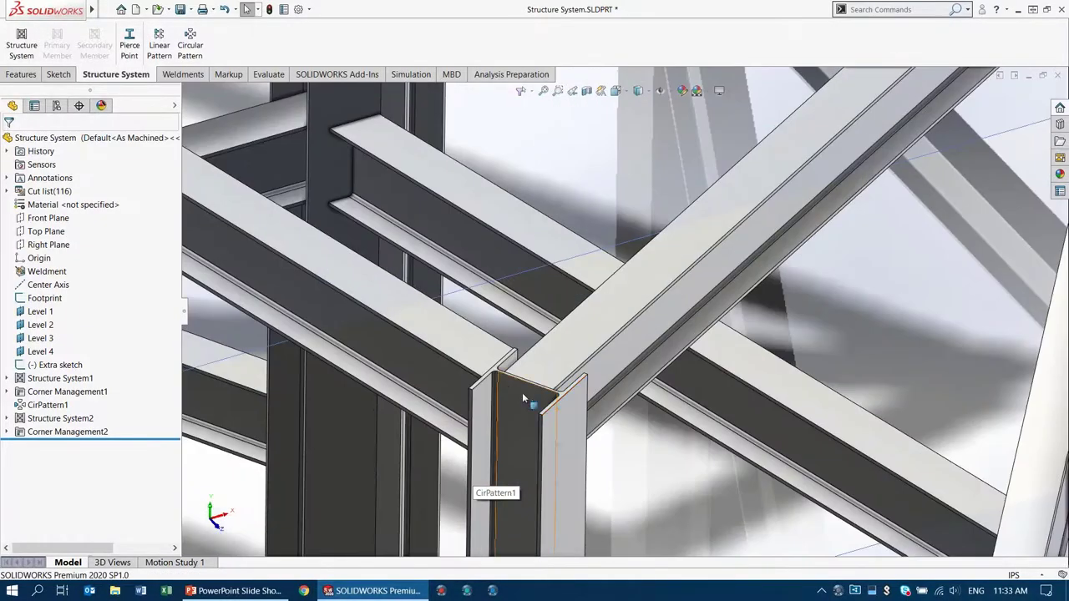
{"action": "scroll", "coordinate": [481, 474], "scroll_direction": "down", "scroll_amount": 4}
{"action": "middle_click_drag", "start_coordinate": [564, 384], "coordinate": [272, 246]}
{"action": "key", "text": "f"}
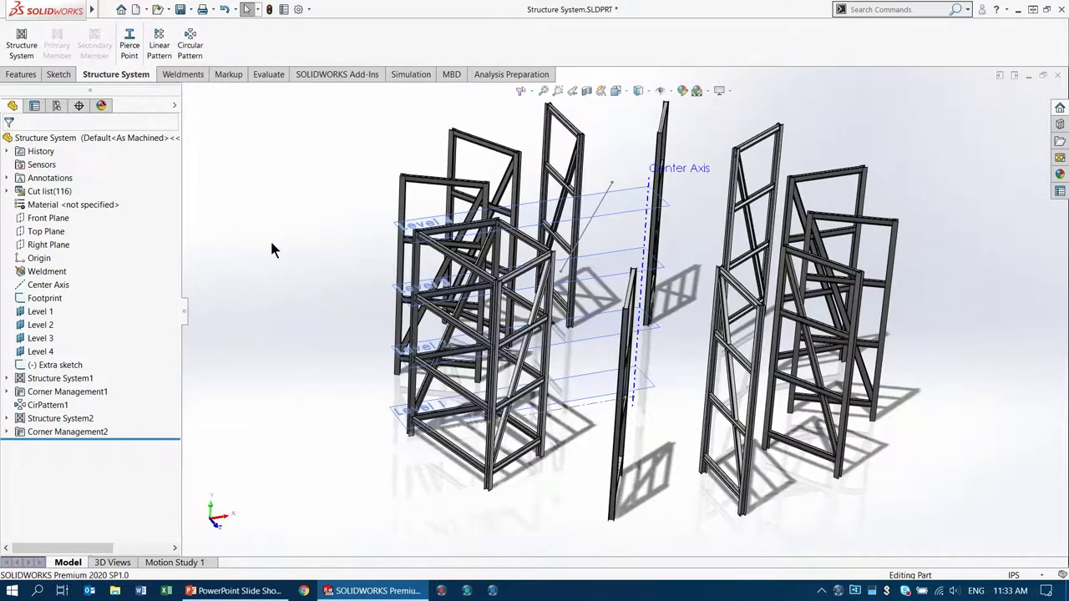
Pattern the Structure System2 bodies 12 times around the Center Axis as CirPattern2
{"action": "left_click", "coordinate": [190, 44]}
{"action": "left_click", "coordinate": [130, 186]}
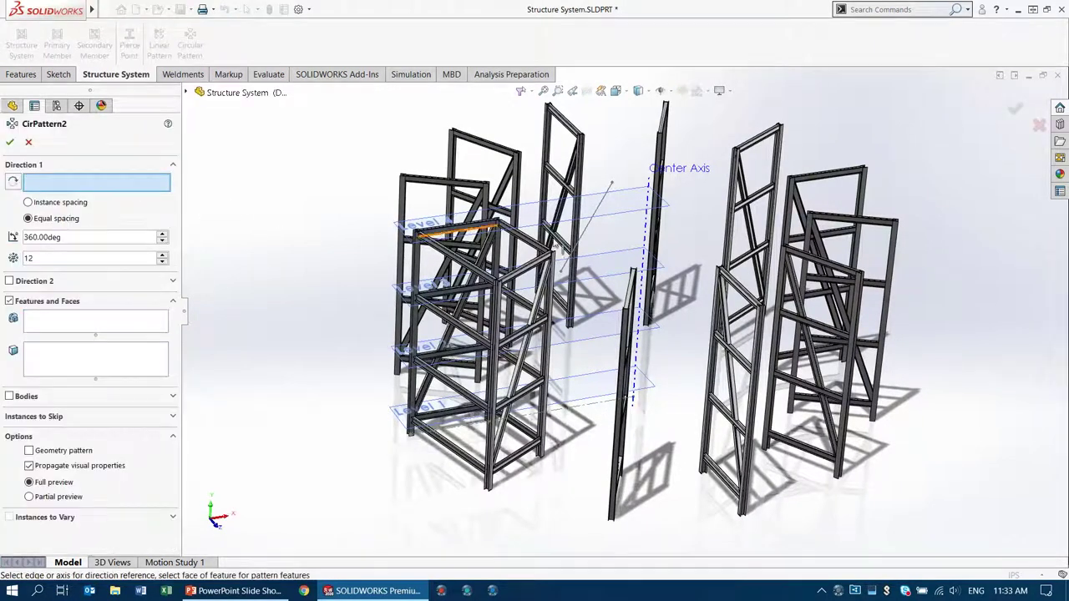
{"action": "left_click", "coordinate": [640, 243]}
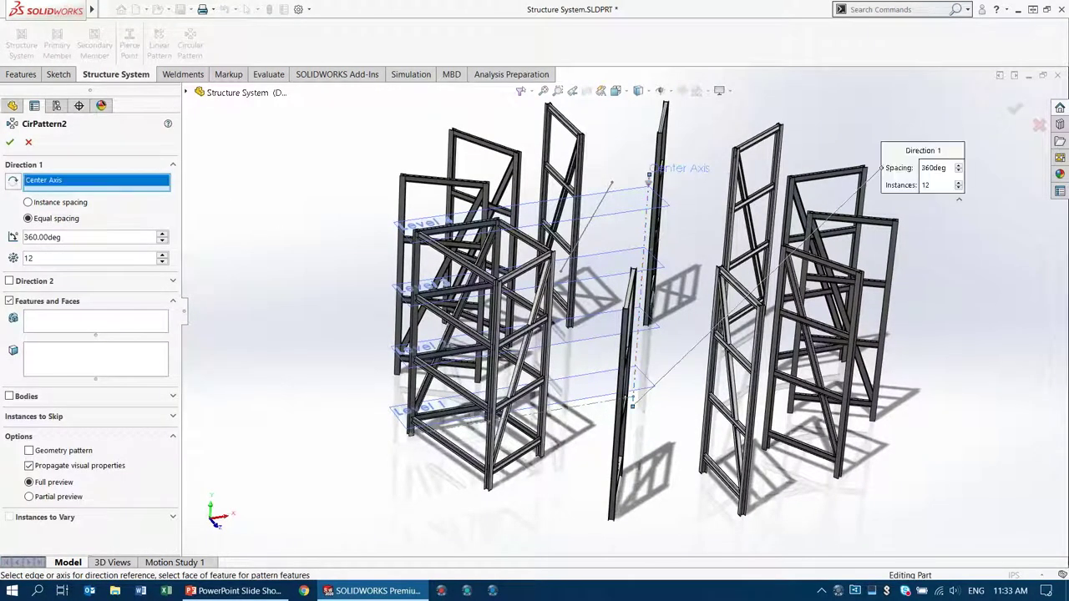
{"action": "left_click", "coordinate": [22, 399]}
{"action": "left_click", "coordinate": [57, 380]}
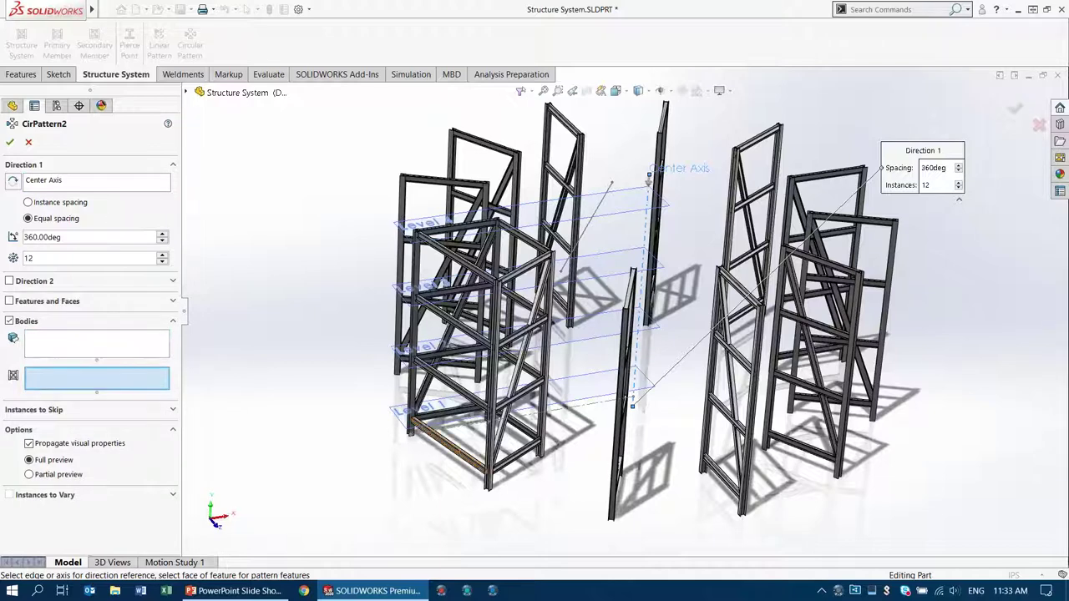
{"action": "key", "text": "Return"}
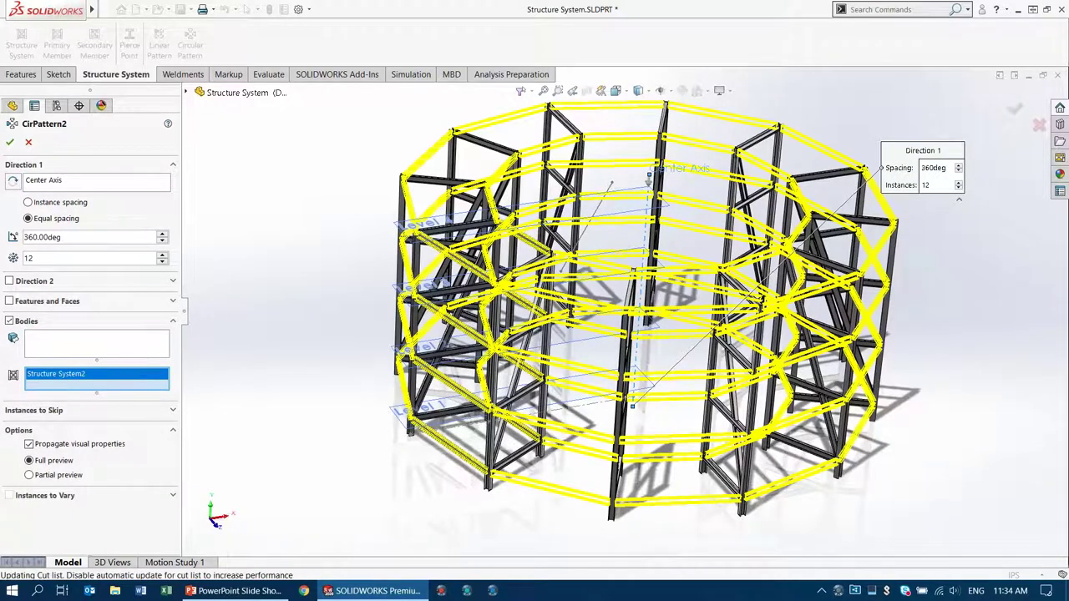
{"action": "key", "text": "Up"}
{"action": "key", "text": "Up"}
Hide the planes and axis, expand Cut list(204), and open the W12x65 item's Properties
{"action": "left_click", "coordinate": [661, 91]}
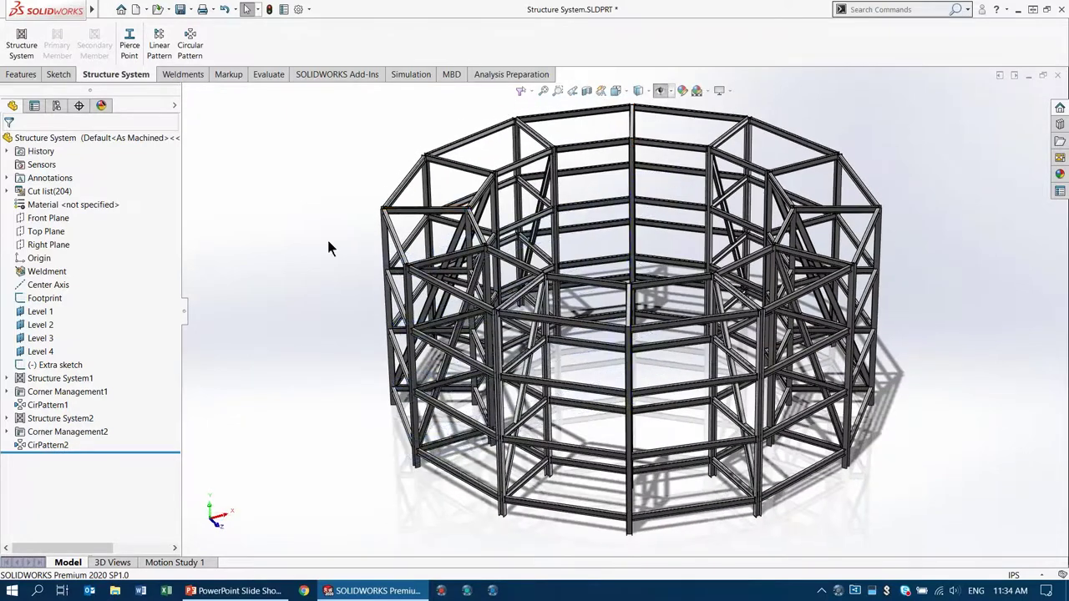
{"action": "key", "text": "Left"}
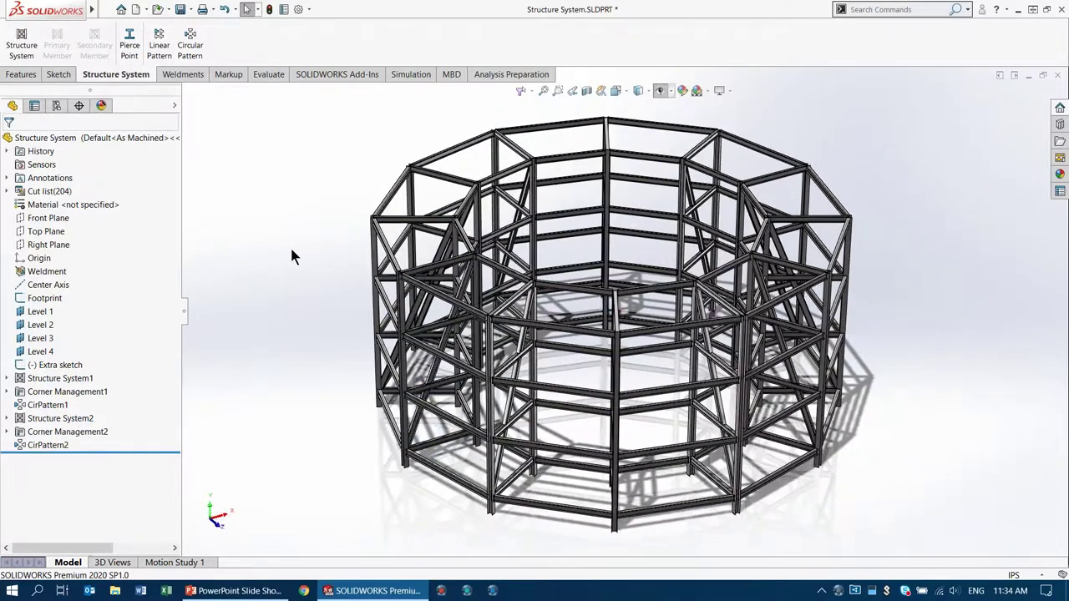
{"action": "left_click", "coordinate": [7, 191]}
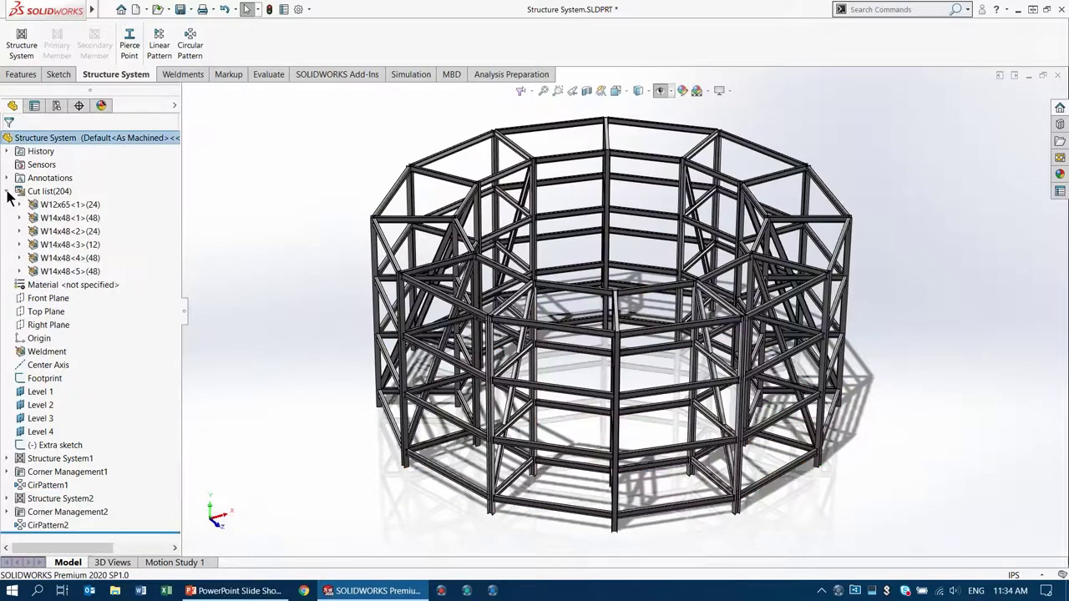
{"action": "right_click", "coordinate": [38, 191]}
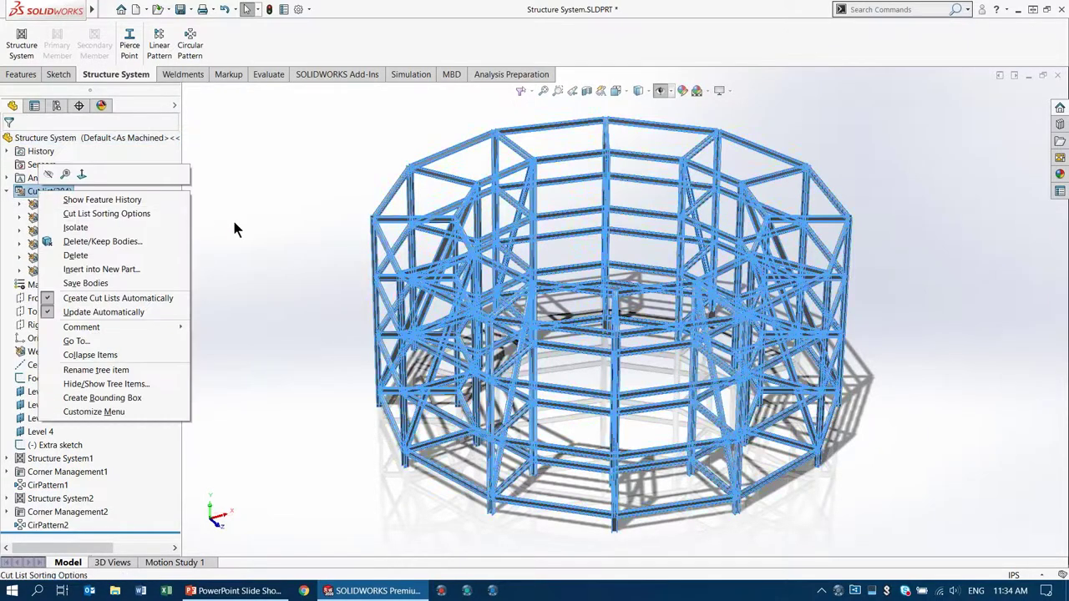
{"action": "left_click", "coordinate": [232, 218]}
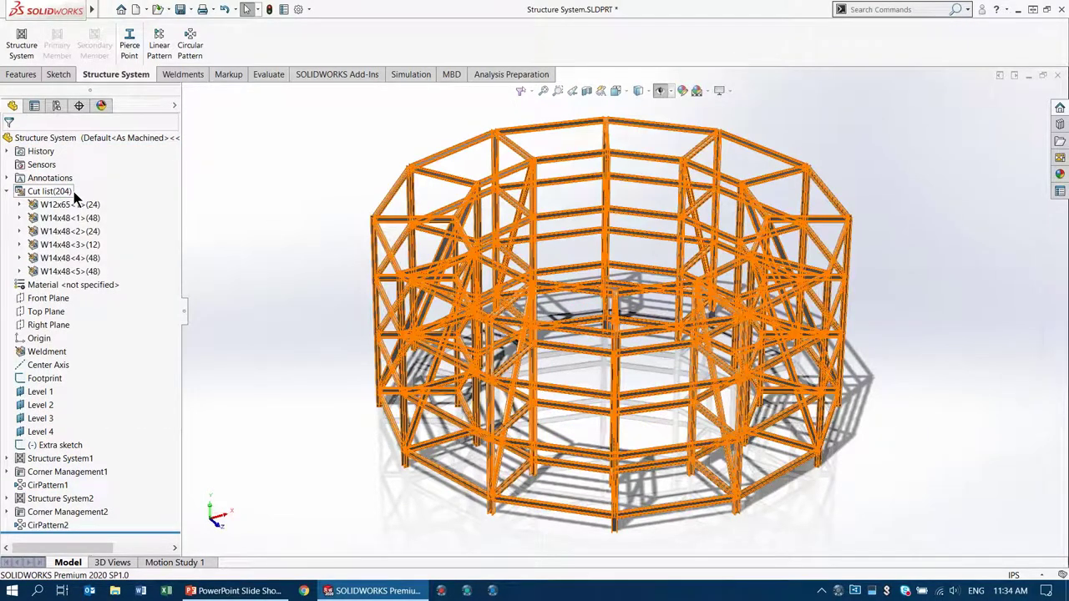
{"action": "right_click", "coordinate": [48, 193]}
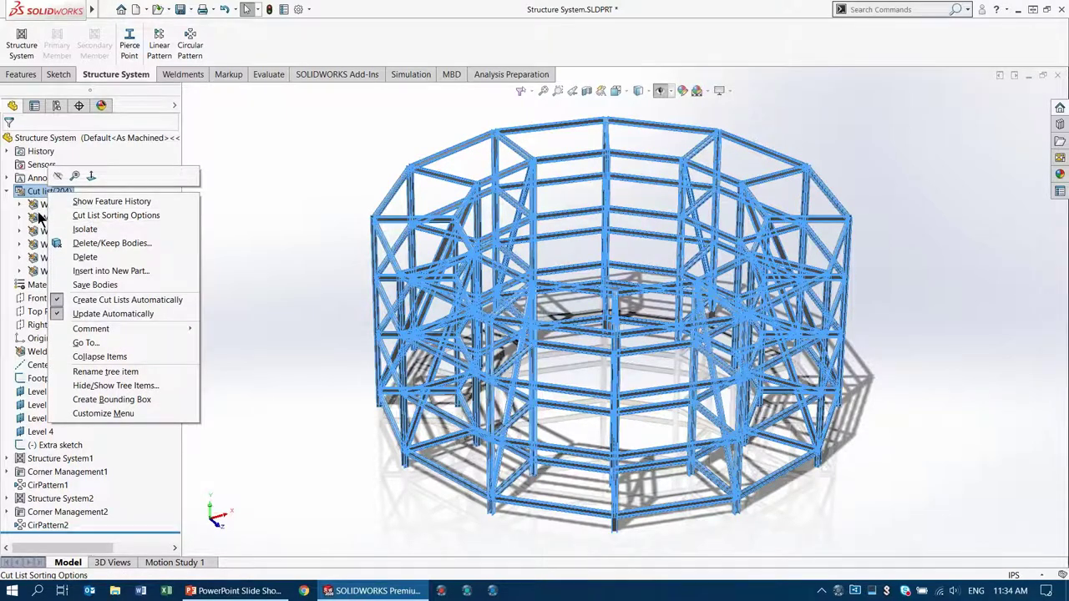
{"action": "left_click", "coordinate": [37, 205]}
{"action": "right_click", "coordinate": [36, 206]}
{"action": "left_click", "coordinate": [77, 229]}
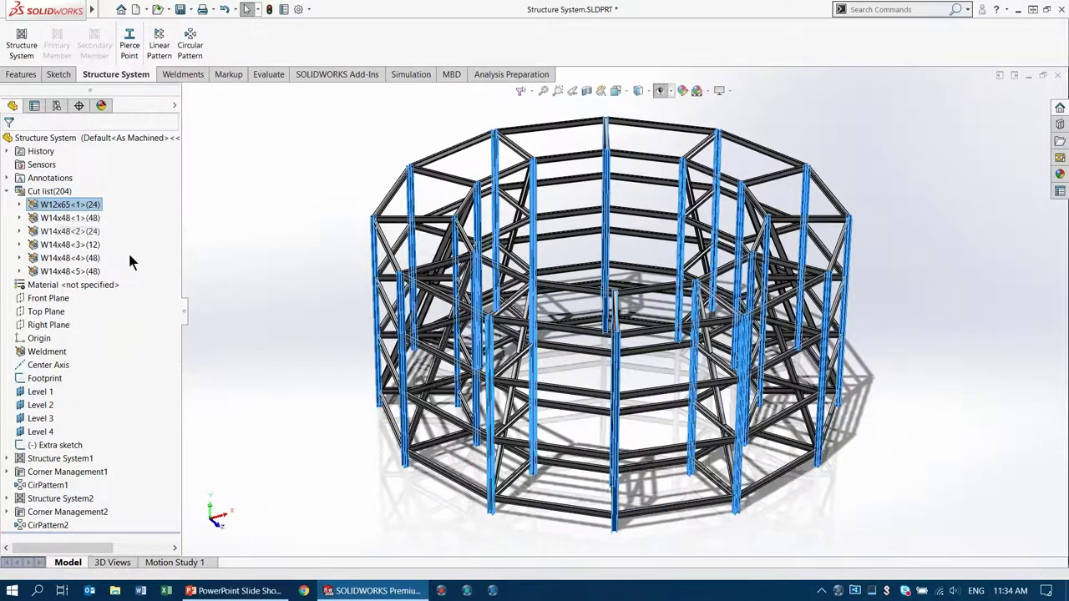
Review the Cut List Table quantities and lengths, then return to the 'Use Case – Shed' slide
{"action": "left_click", "coordinate": [328, 132]}
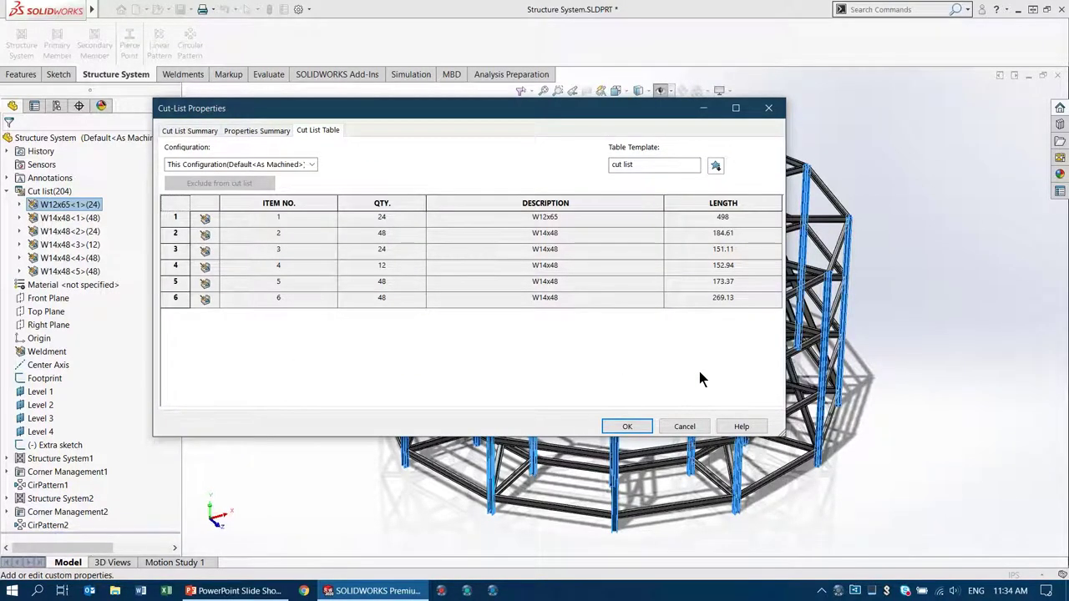
{"action": "left_click", "coordinate": [683, 427]}
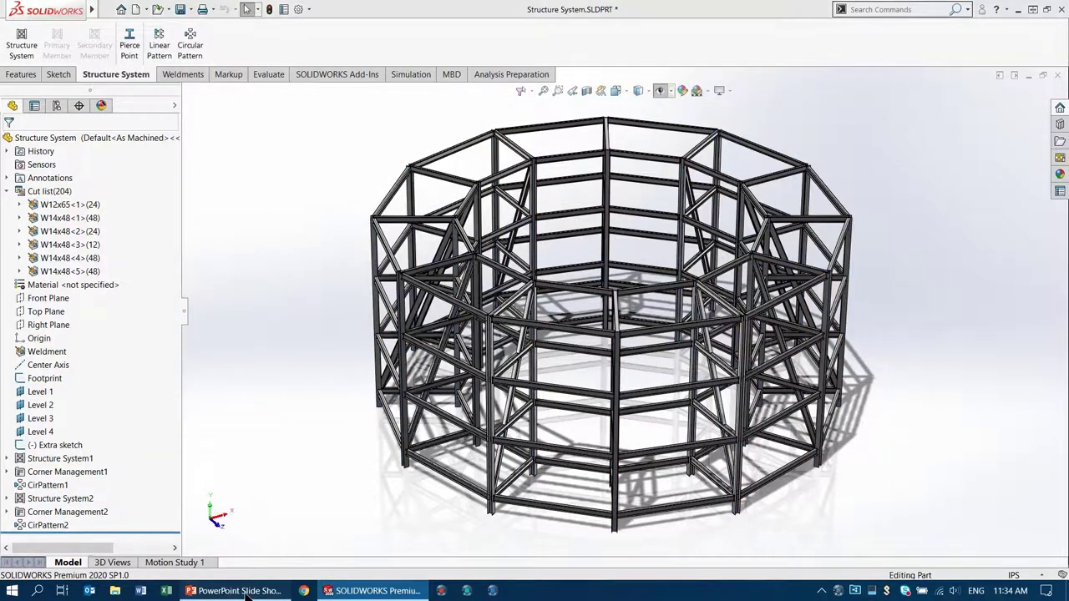
{"action": "left_click", "coordinate": [246, 593]}
{"action": "left_click", "coordinate": [250, 427]}
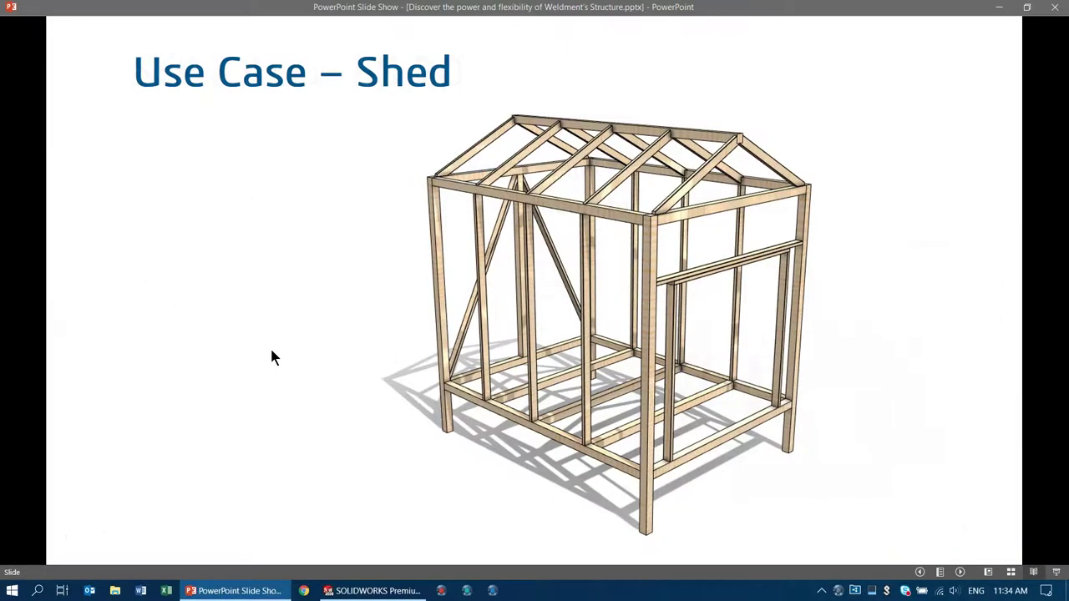
Step back to slide 15, then advance through Use Case – Shed to slide 17, Use Case – Simulation
{"action": "key", "text": "Left"}
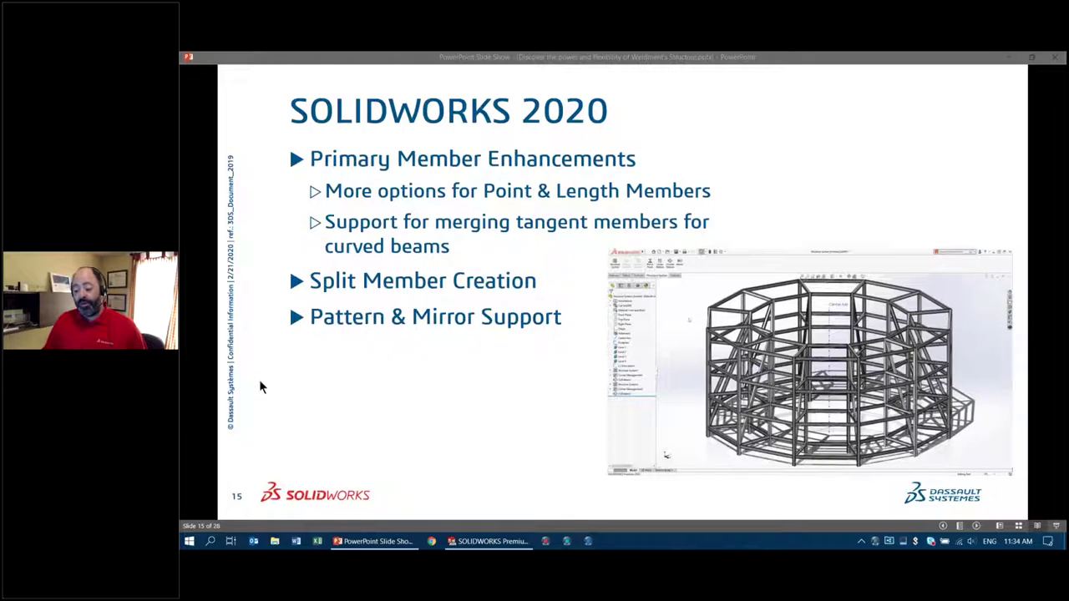
{"action": "left_click", "coordinate": [318, 437]}
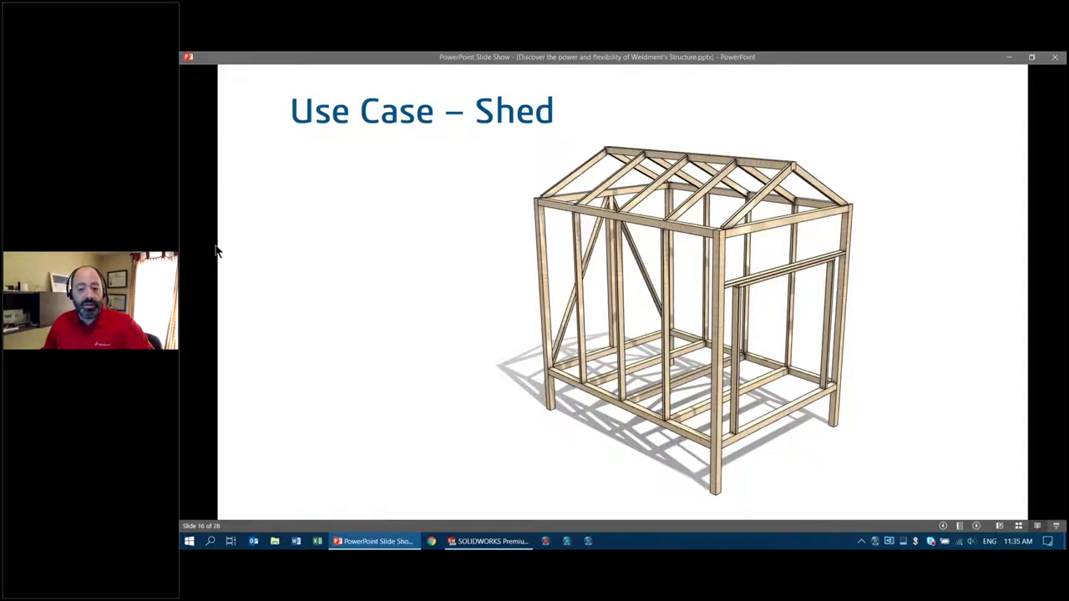
{"action": "left_click", "coordinate": [347, 356]}
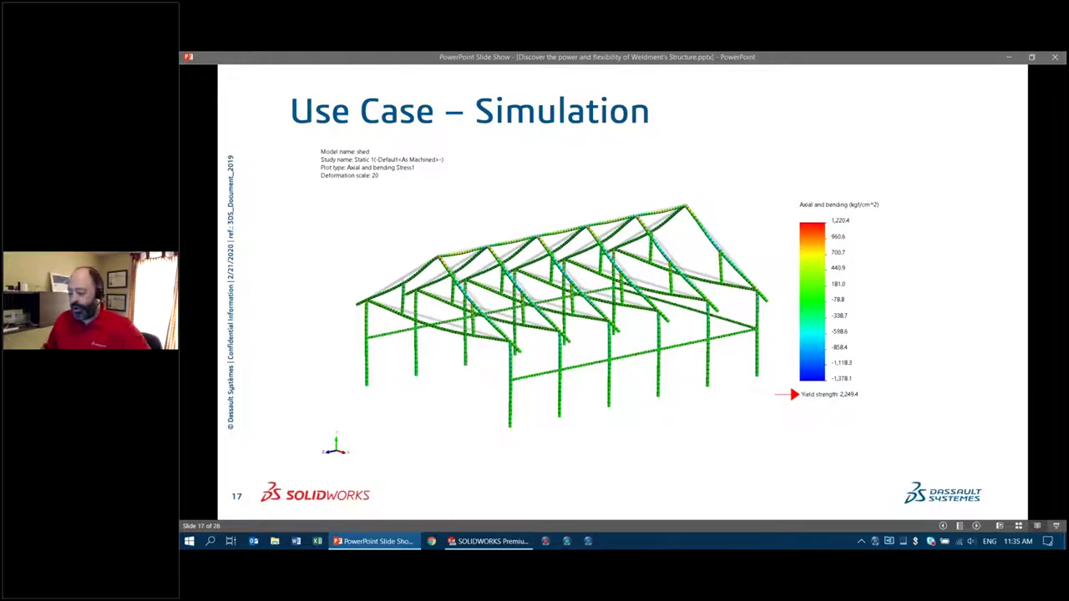
{"action": "left_click", "coordinate": [505, 543]}
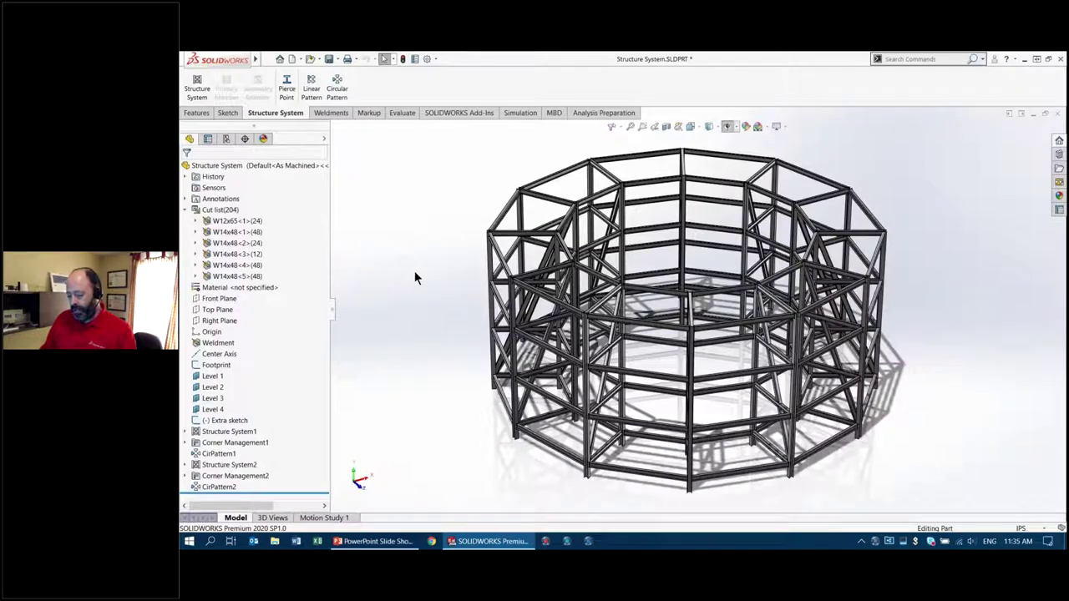
Switch to the shed.SLDPRT part and orbit the gable frame to a new angle
{"action": "key", "text": "q"}
{"action": "key", "text": "Escape"}
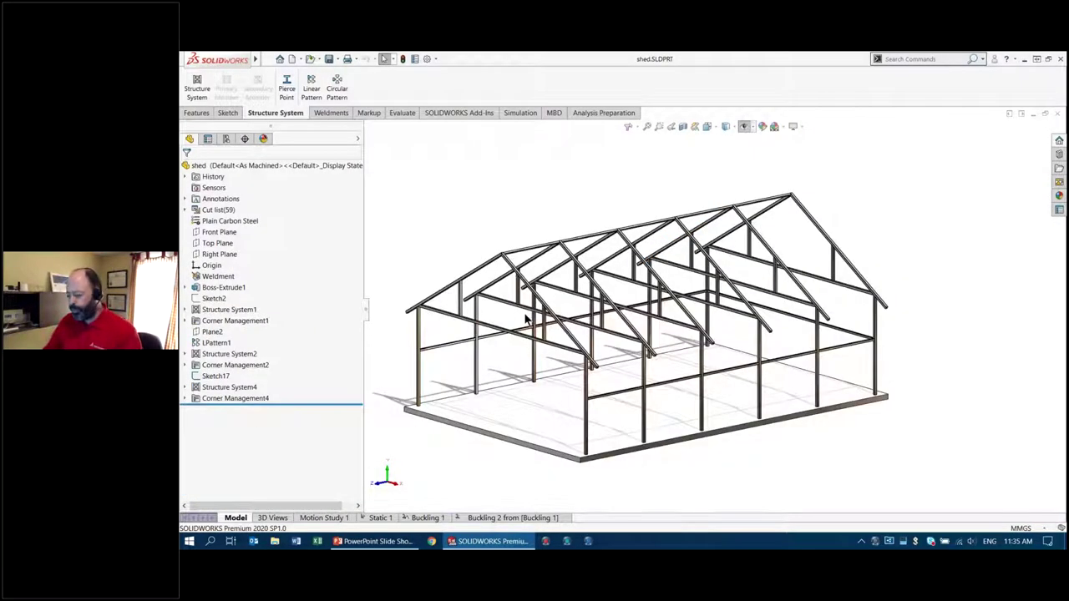
{"action": "middle_click_drag", "start_coordinate": [526, 320], "coordinate": [685, 309]}
{"action": "scroll", "coordinate": [693, 308], "scroll_direction": "down", "scroll_amount": 2}
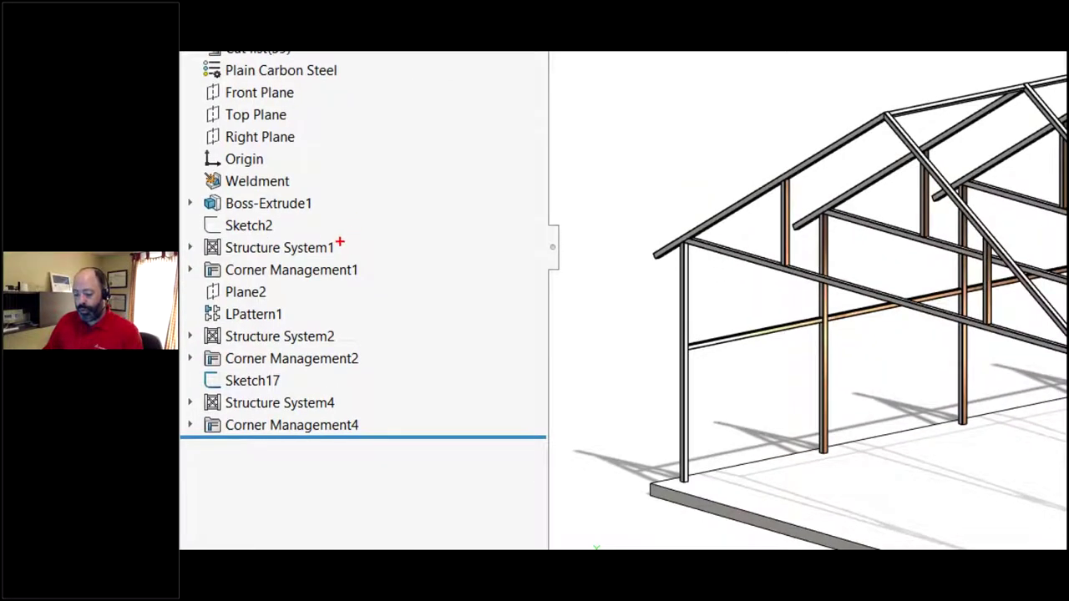
Highlight Structure System1/2, Corner Management1/2 and LPattern1 in the feature tree
{"action": "mouse_move", "coordinate": [340, 242]}
{"action": "left_mouse_down"}
{"action": "mouse_move", "coordinate": [290, 228]}
{"action": "mouse_move", "coordinate": [182, 242]}
{"action": "mouse_move", "coordinate": [200, 272]}
{"action": "mouse_move", "coordinate": [311, 279]}
{"action": "mouse_move", "coordinate": [339, 222]}
{"action": "left_mouse_up"}
{"action": "mouse_move", "coordinate": [306, 308]}
{"action": "left_mouse_down"}
{"action": "mouse_move", "coordinate": [249, 307]}
{"action": "mouse_move", "coordinate": [245, 386]}
{"action": "mouse_move", "coordinate": [297, 307]}
{"action": "left_mouse_up"}
{"action": "mouse_move", "coordinate": [342, 391]}
{"action": "left_mouse_down"}
{"action": "mouse_move", "coordinate": [294, 380]}
{"action": "mouse_move", "coordinate": [185, 373]}
{"action": "mouse_move", "coordinate": [197, 434]}
{"action": "mouse_move", "coordinate": [365, 432]}
{"action": "mouse_move", "coordinate": [341, 389]}
{"action": "left_mouse_up"}
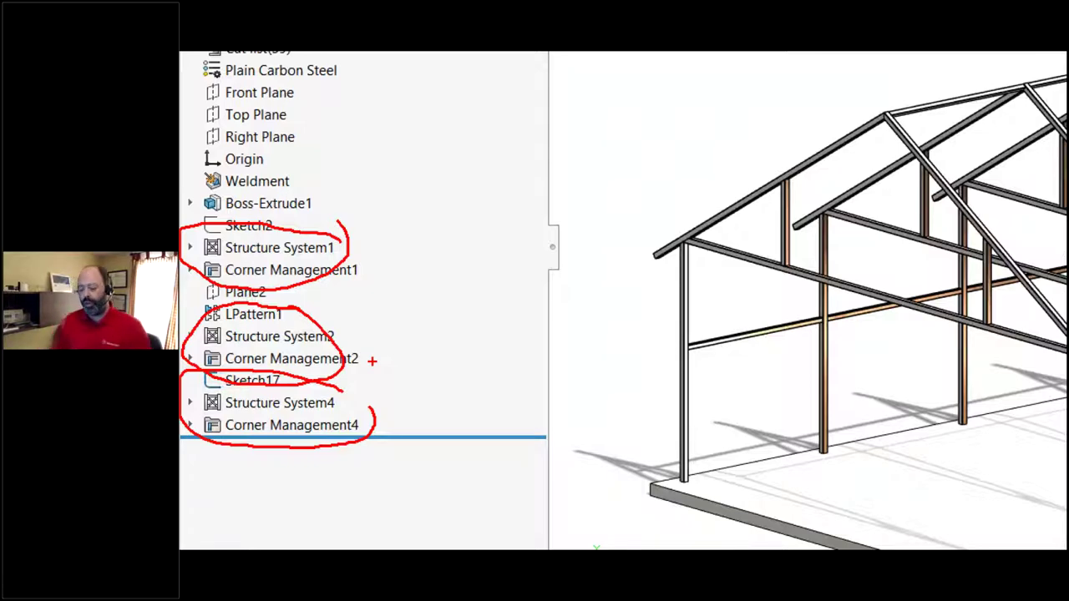
{"action": "key", "text": "Escape"}
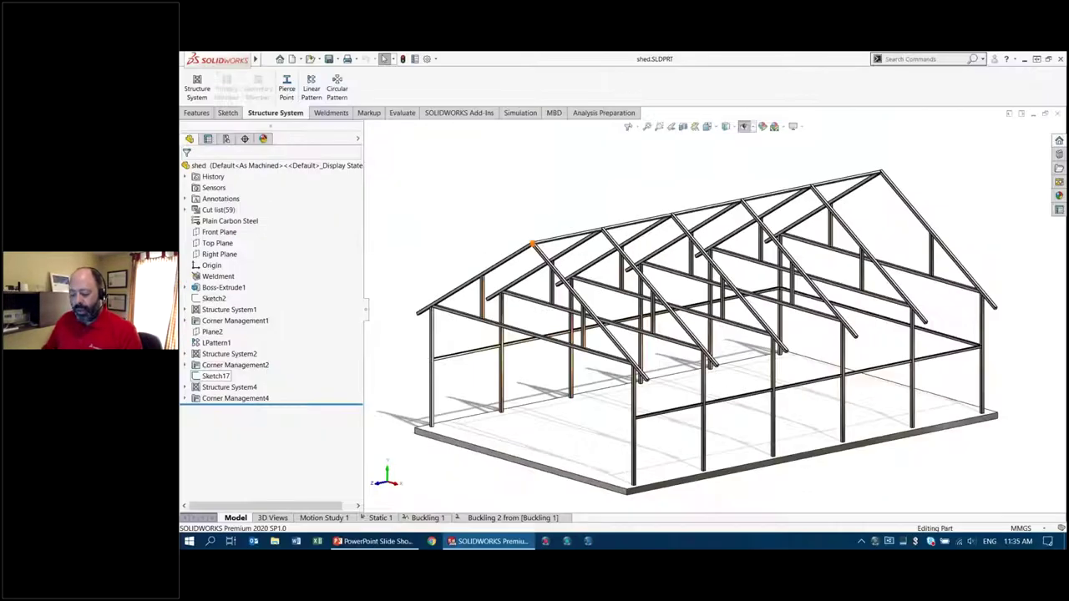
Display the Static 1 Stress1 plot on the shed frame, peaking at 1,220.4 kgf/cm^2
{"action": "left_click", "coordinate": [382, 518]}
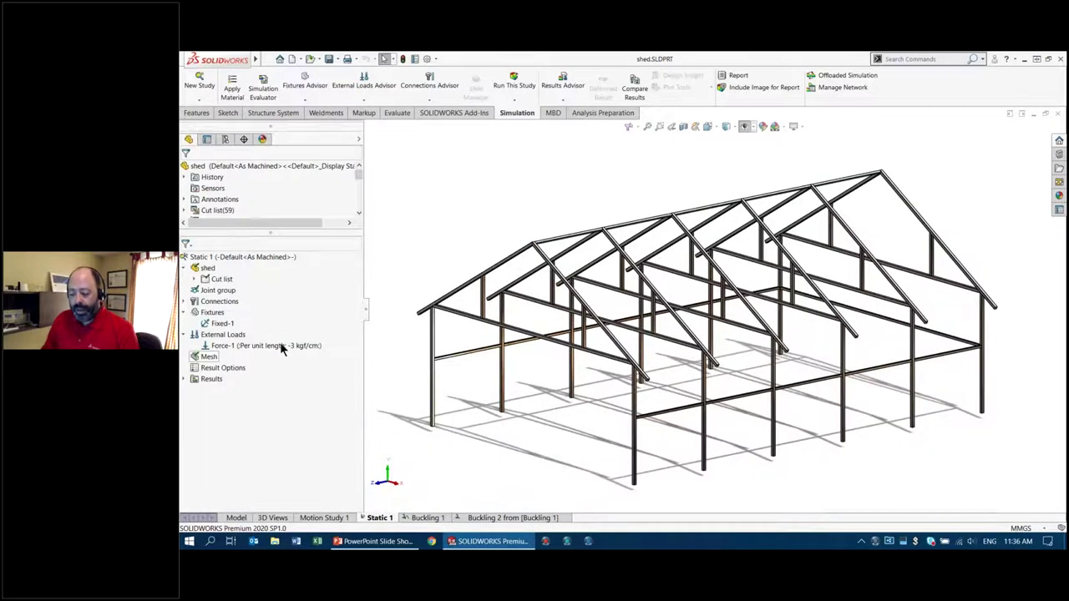
{"action": "left_click", "coordinate": [184, 380]}
{"action": "right_click", "coordinate": [224, 389]}
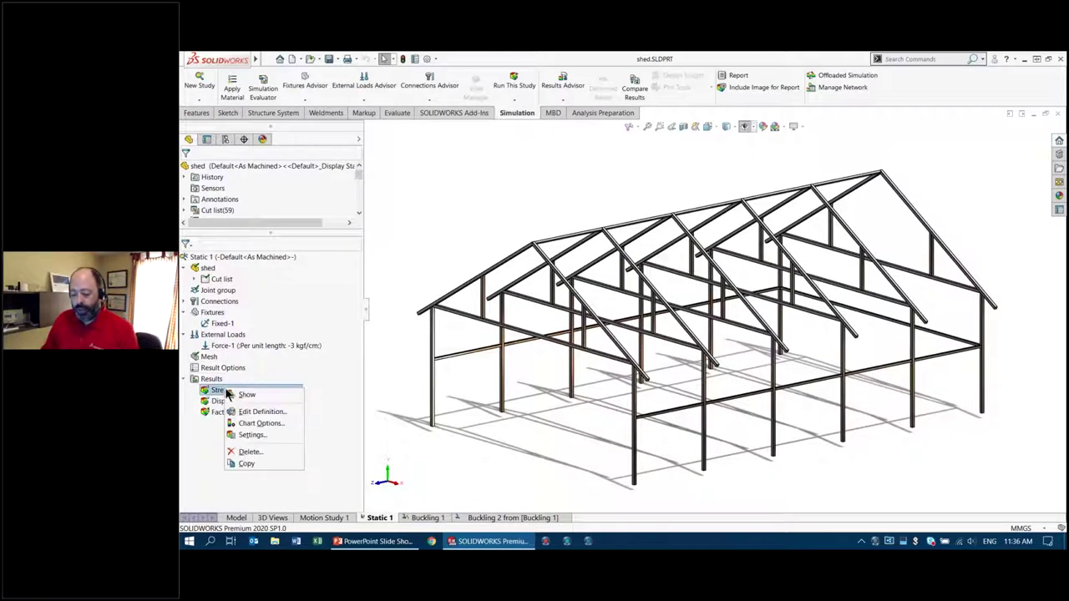
{"action": "left_click", "coordinate": [242, 394]}
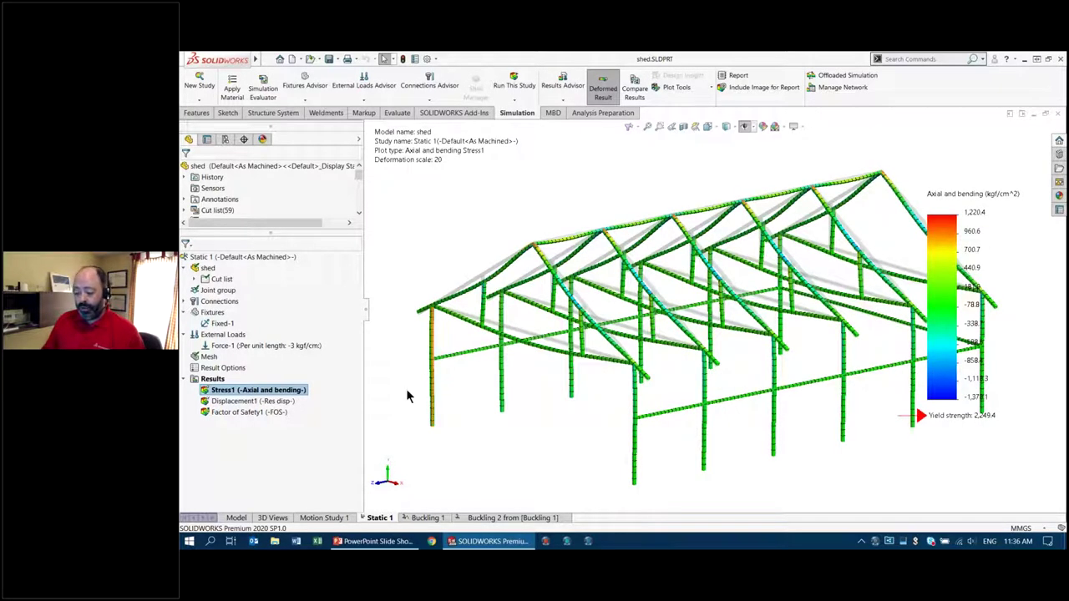
{"action": "right_click", "coordinate": [268, 394]}
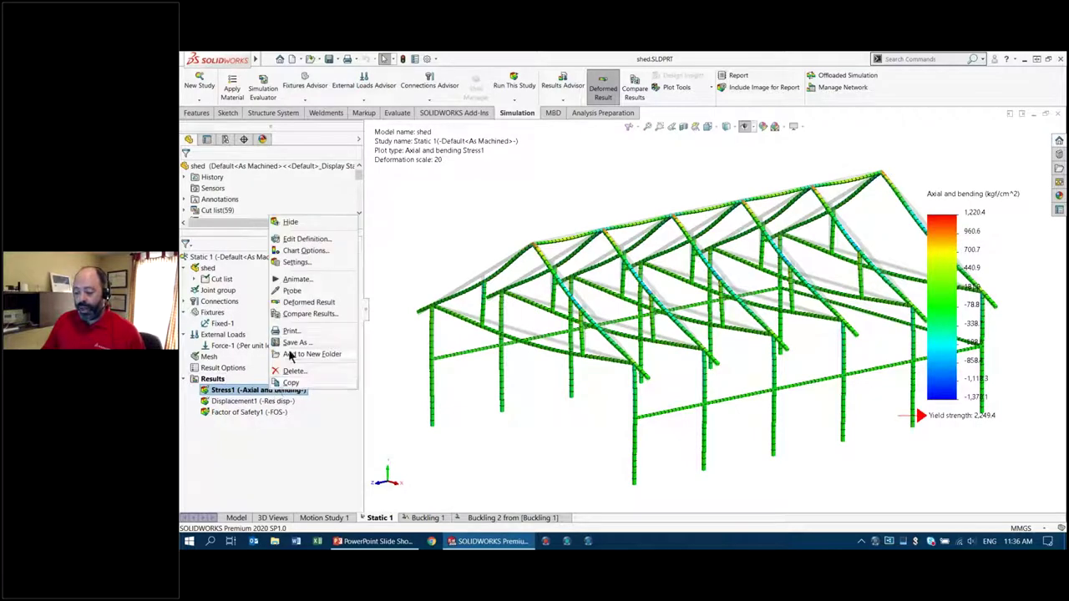
{"action": "key", "text": "Escape"}
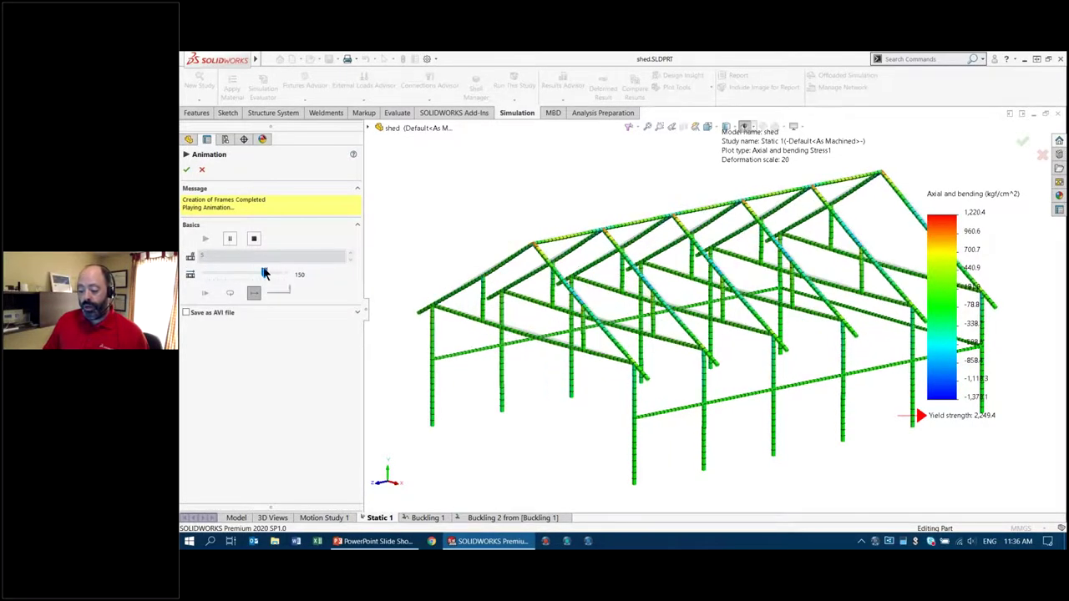
Stop the deformation animation at zero speed, view the frame from the front, then return to PowerPoint
{"action": "left_click_drag", "start_coordinate": [265, 275], "coordinate": [205, 274]}
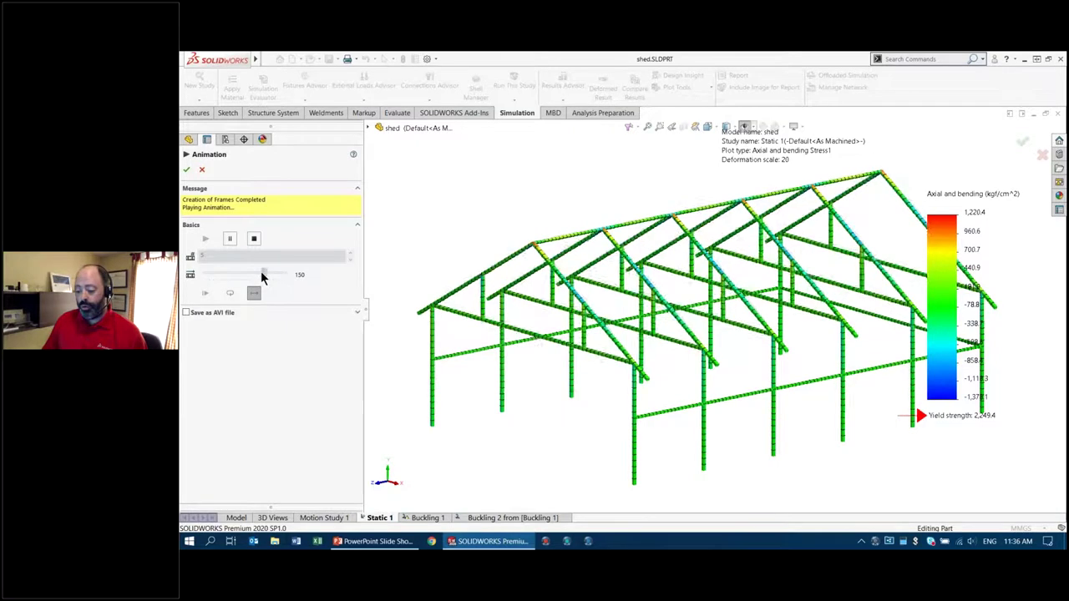
{"action": "right_click_drag", "start_coordinate": [473, 248], "coordinate": [444, 194]}
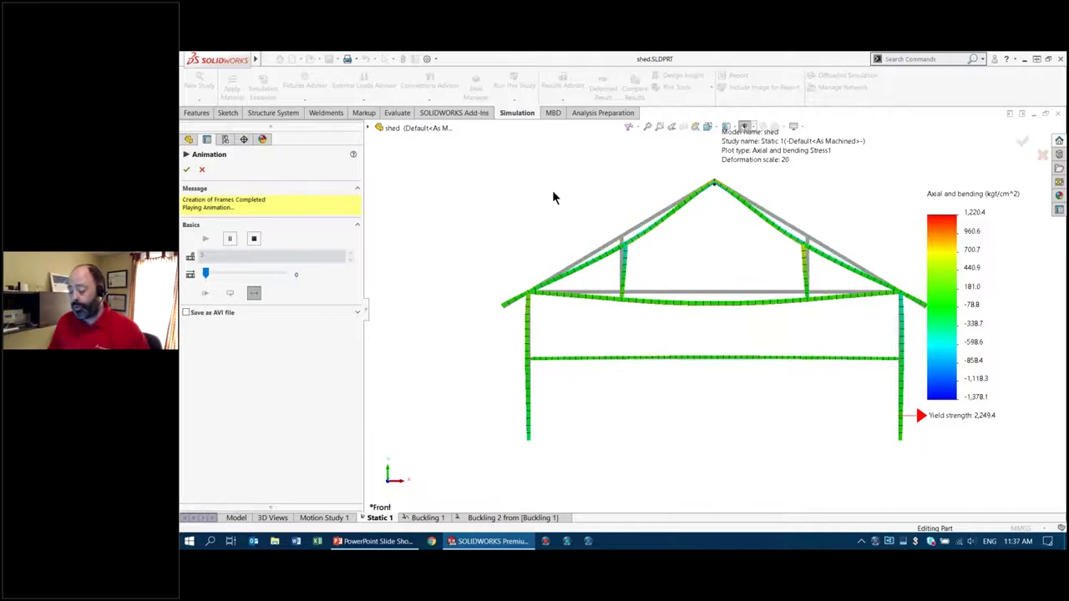
{"action": "left_click", "coordinate": [202, 169]}
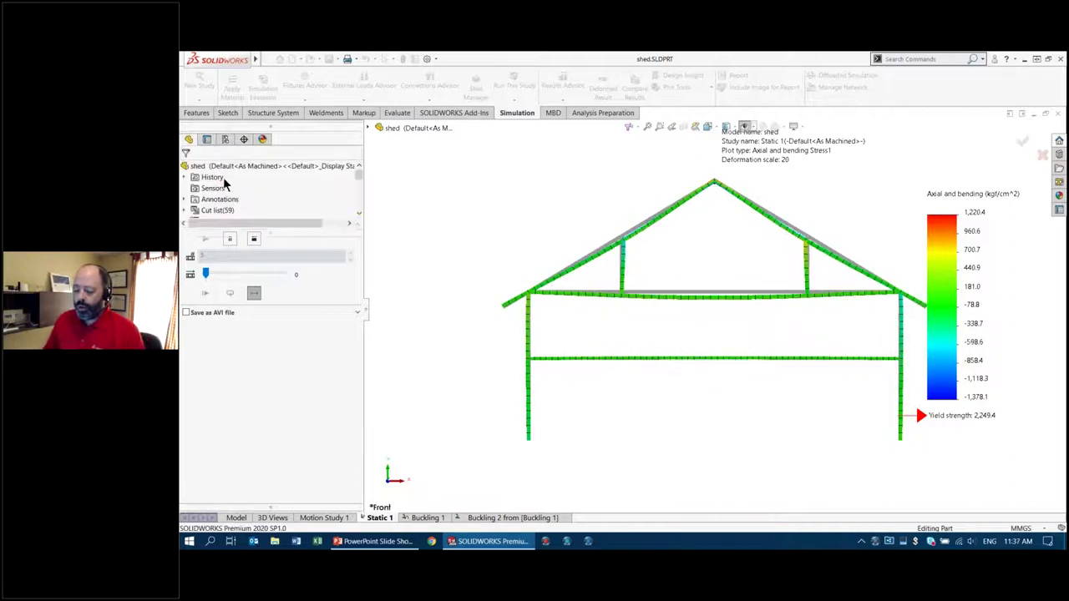
{"action": "left_click", "coordinate": [375, 541]}
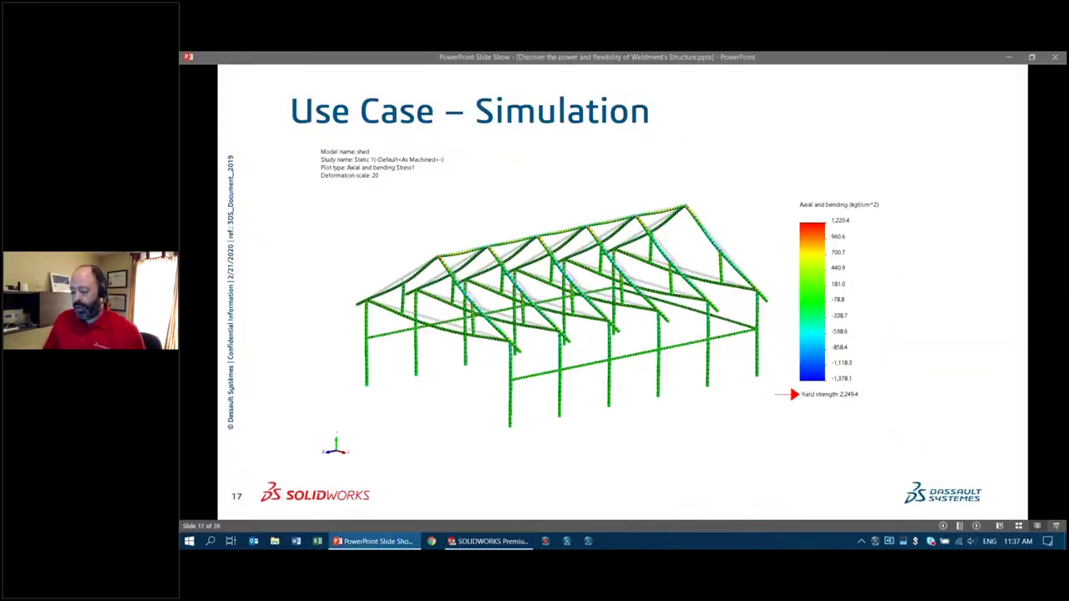
Advance to slide 18, Use Case – Gazebo
{"action": "key", "text": "Right"}
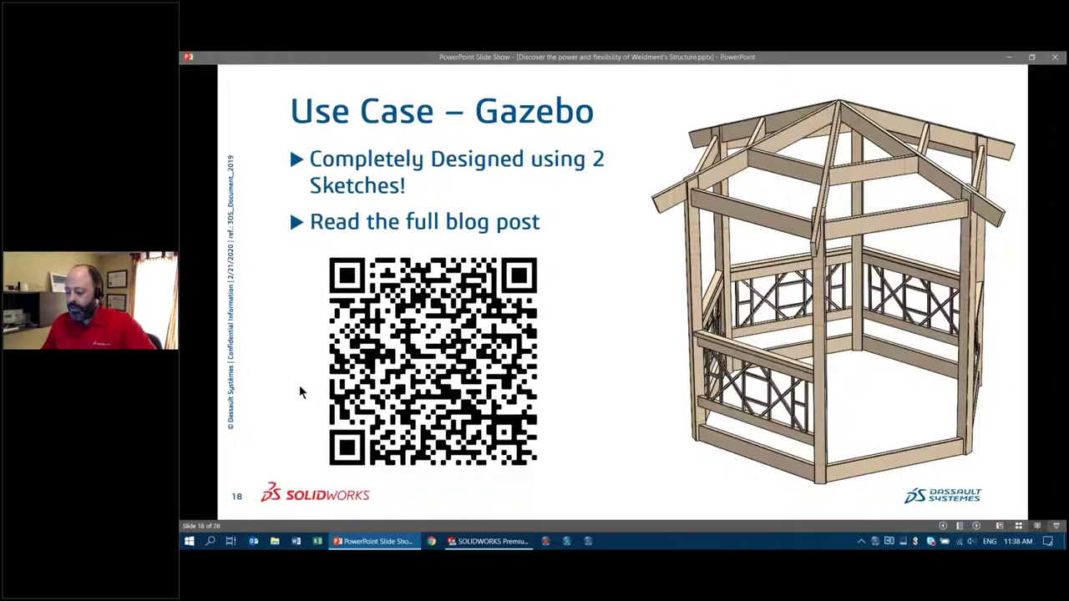
Advance to slide 19, Structure System – SOLIDWORKS 2019
{"action": "key", "text": "Right"}
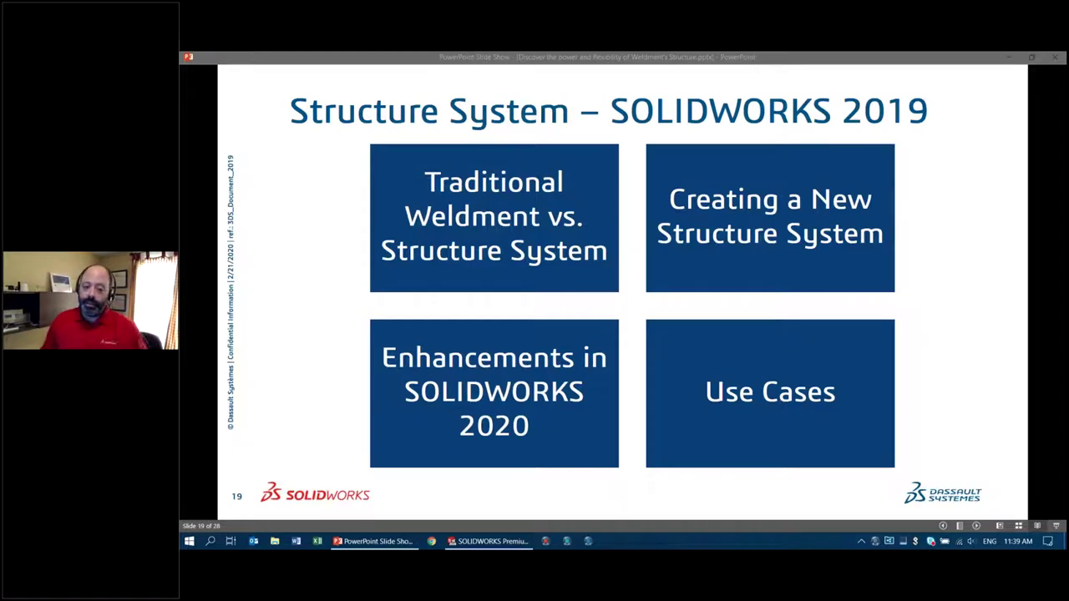
{"action": "left_click", "coordinate": [489, 541]}
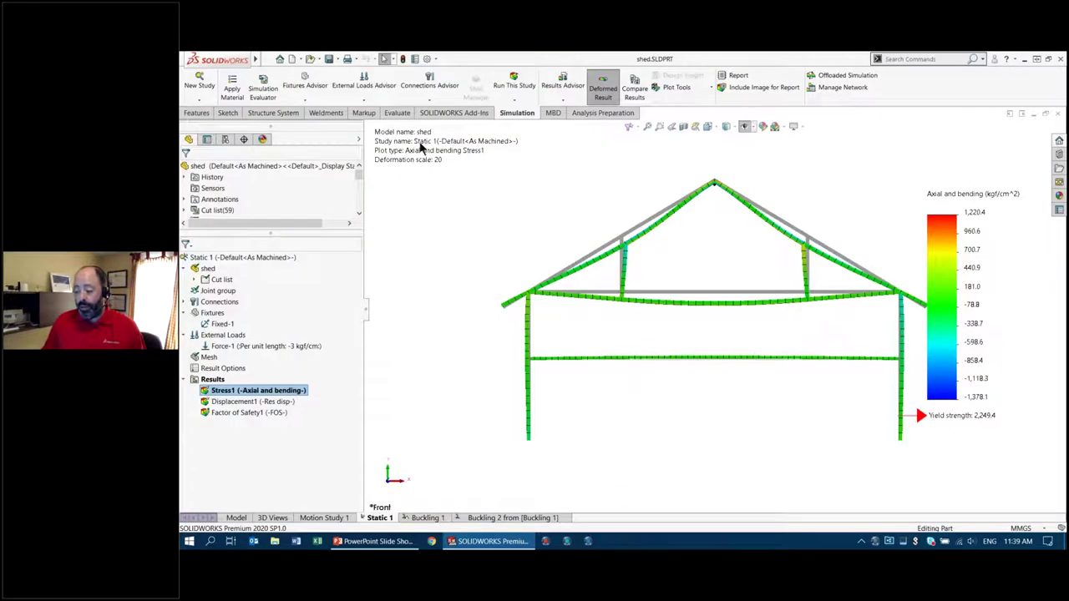
{"action": "left_click", "coordinate": [275, 112]}
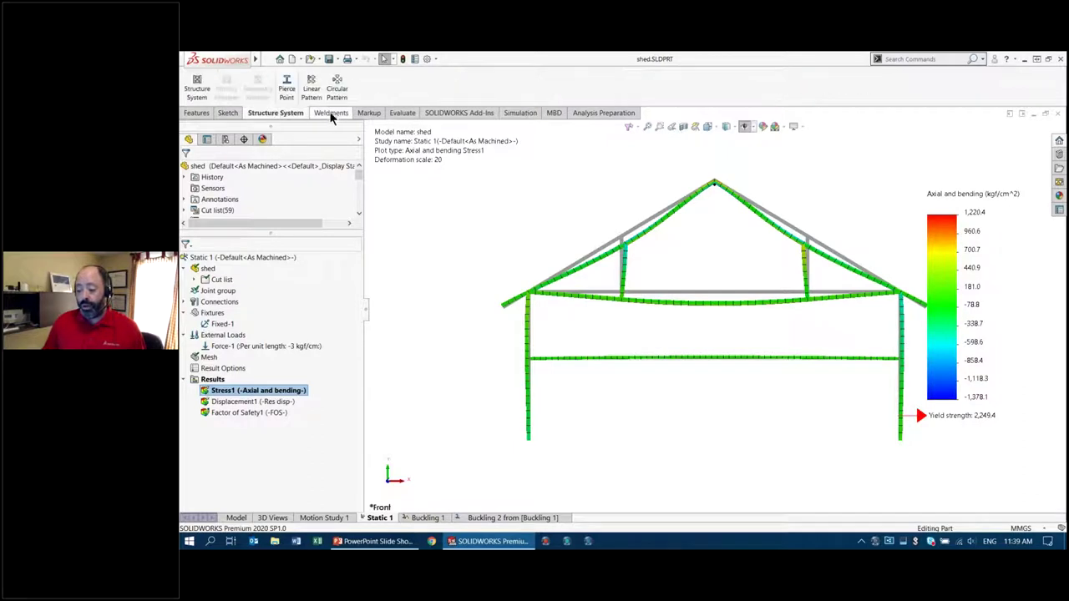
{"action": "right_click", "coordinate": [329, 114]}
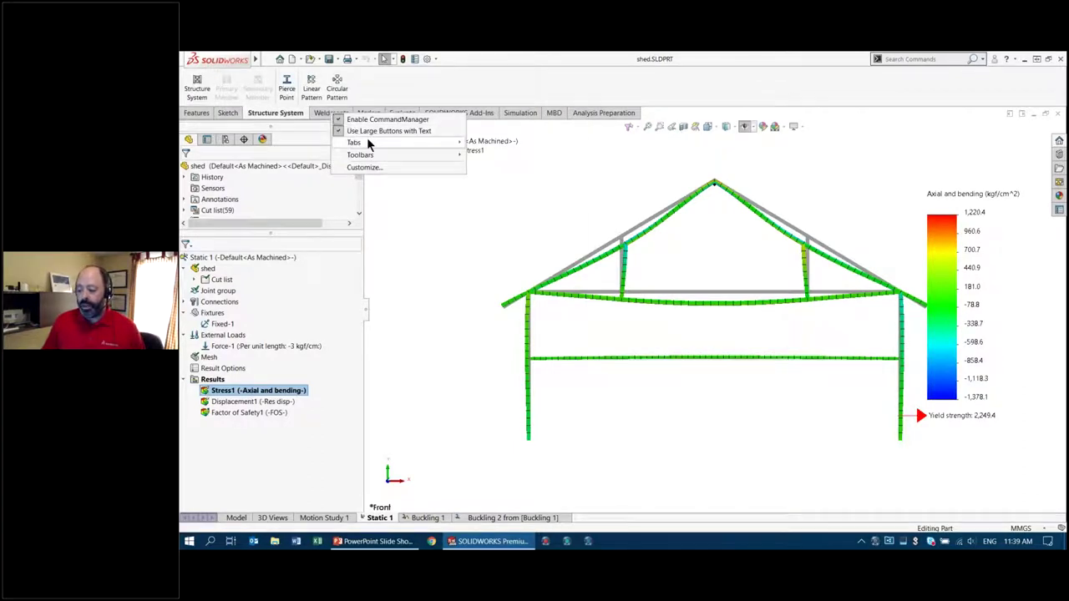
{"action": "mouse_move", "coordinate": [369, 144]}
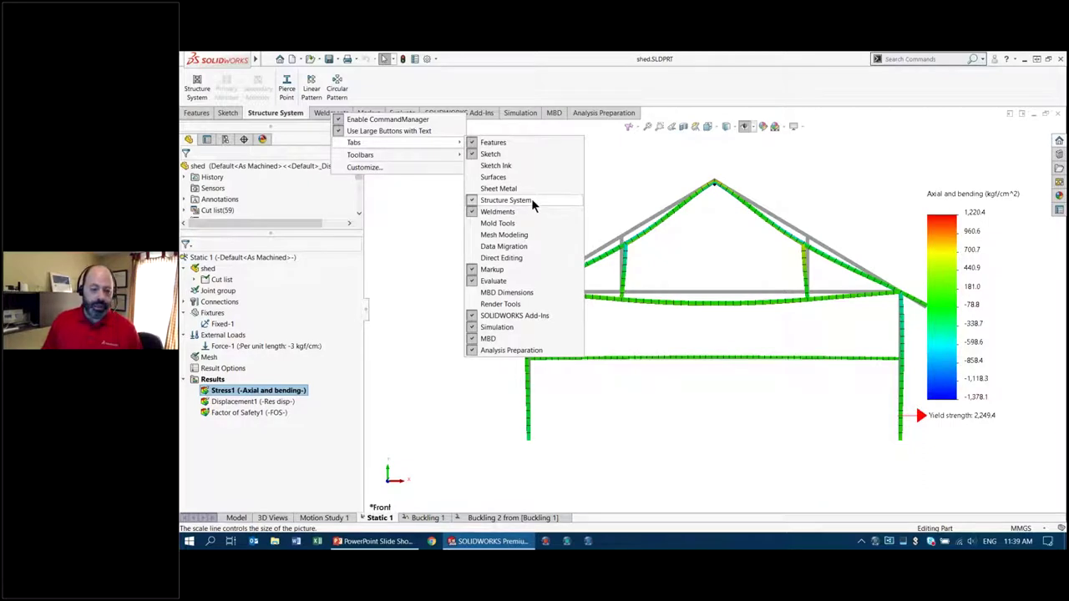
{"action": "key", "text": "Escape"}
{"action": "key", "text": "Escape"}
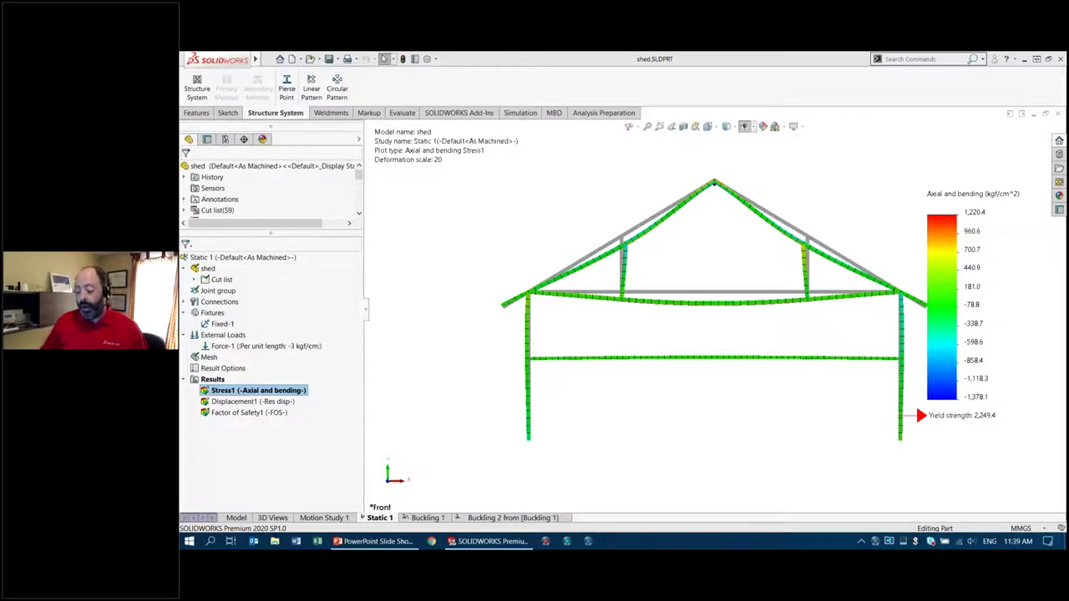
{"action": "left_click", "coordinate": [380, 541]}
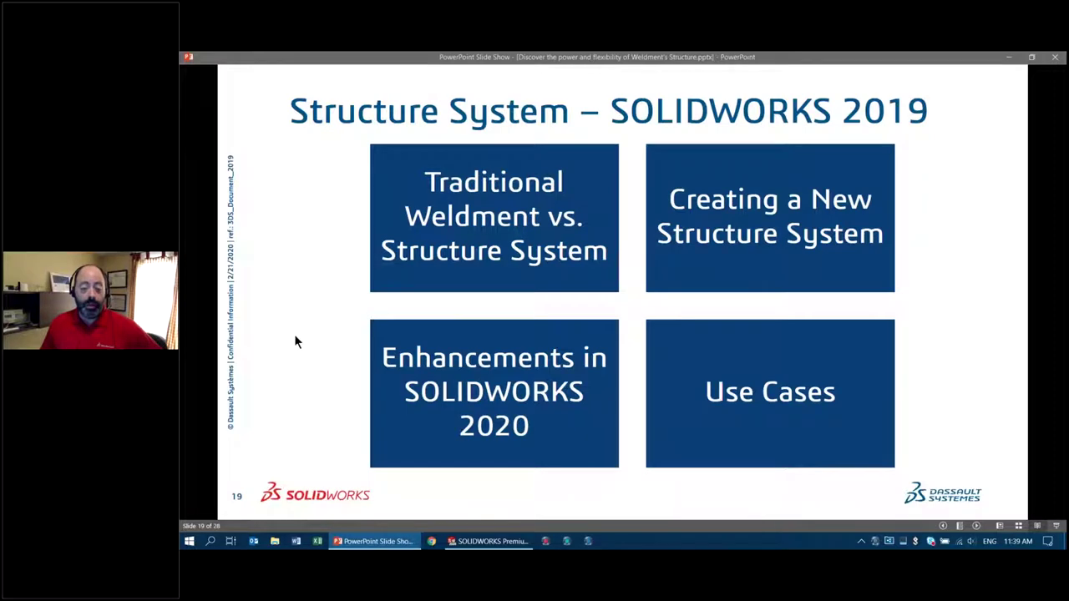
Advance to slide 20, Learn More about Structure System
{"action": "key", "text": "Right"}
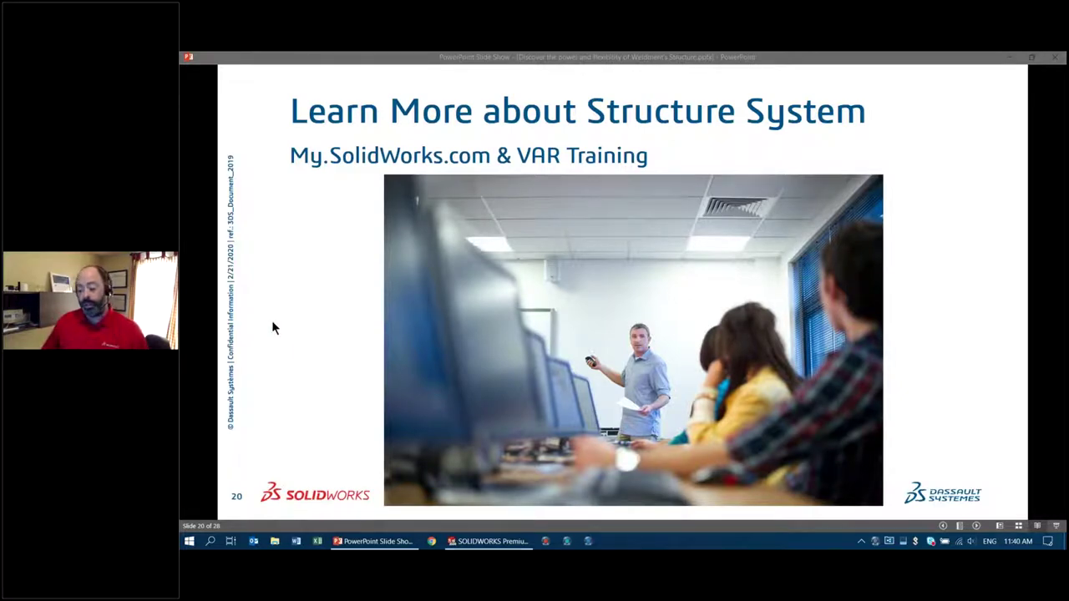
Advance through slide 21's webinar channel to slide 22 with the presenters' contact details
{"action": "left_click", "coordinate": [294, 354]}
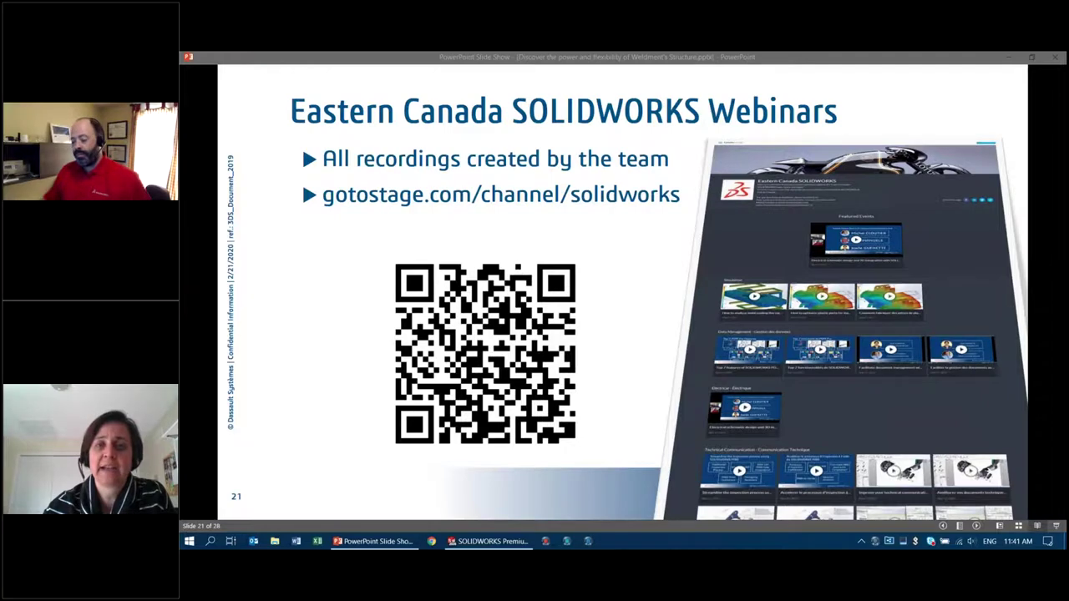
{"action": "left_click", "coordinate": [345, 466]}
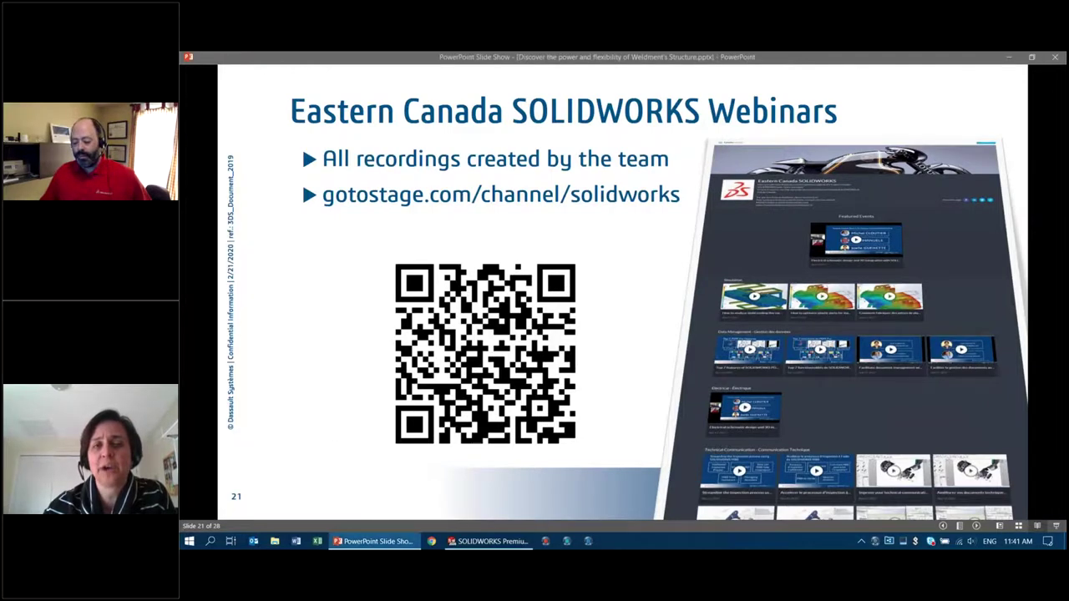
{"action": "key", "text": "Right"}
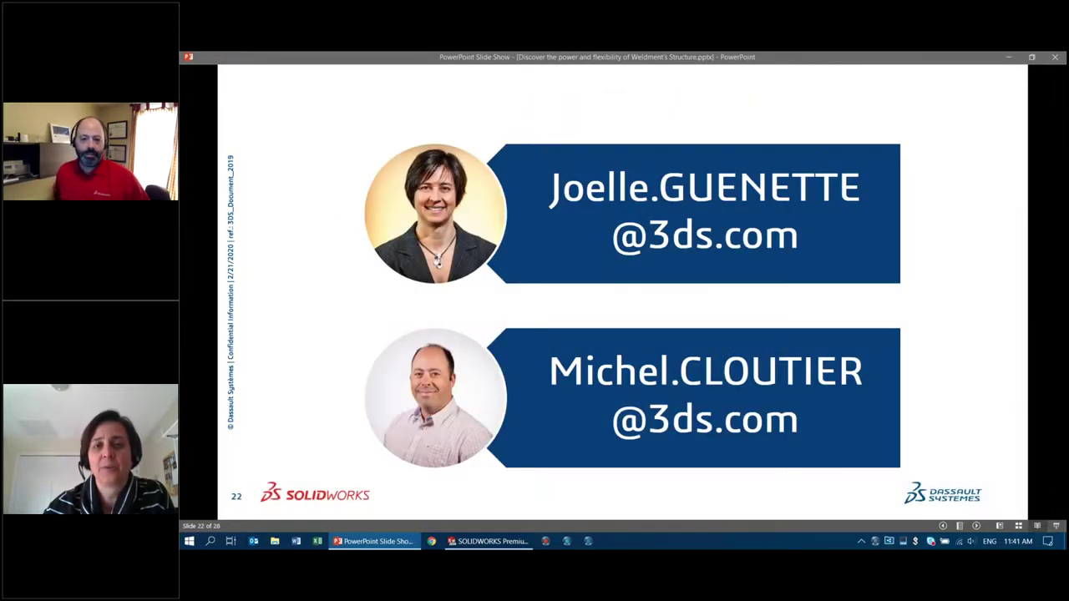